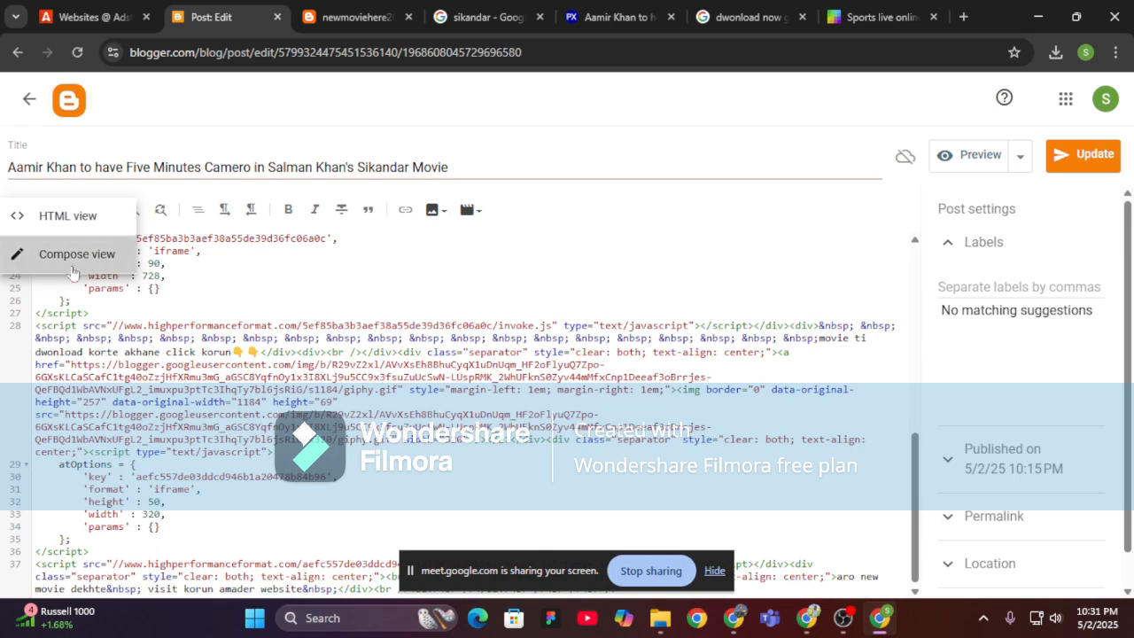
# Switch the Sikandar post to Compose view and look through its images, text and download section.
pyautogui.click(88, 264)
pyautogui.scroll(10, 567, 431)
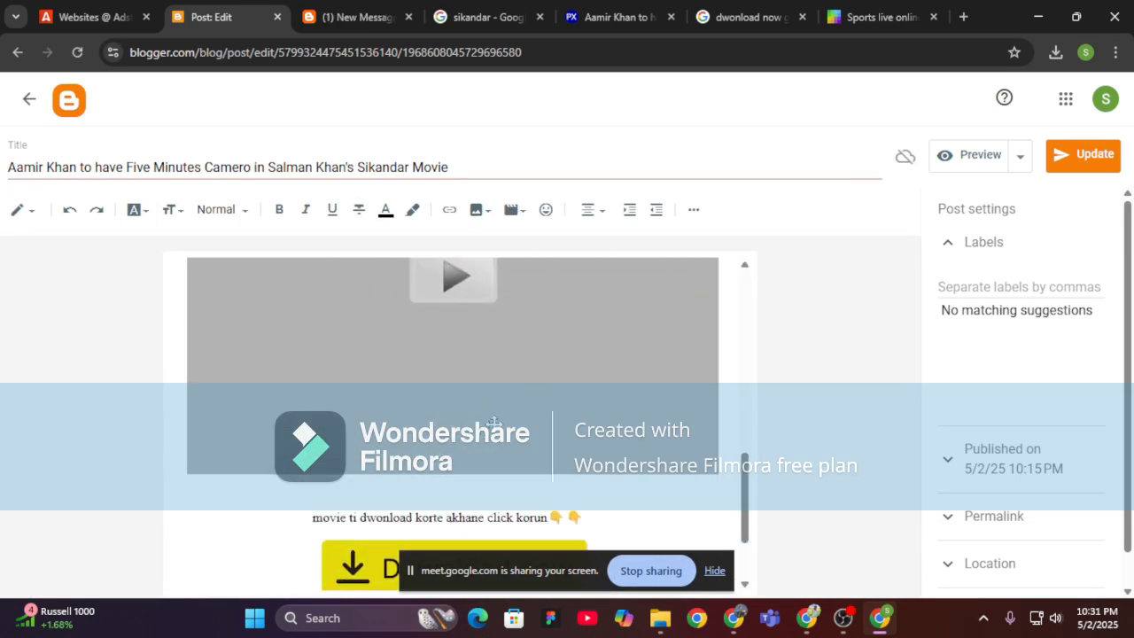
pyautogui.scroll(-3, 505, 387)
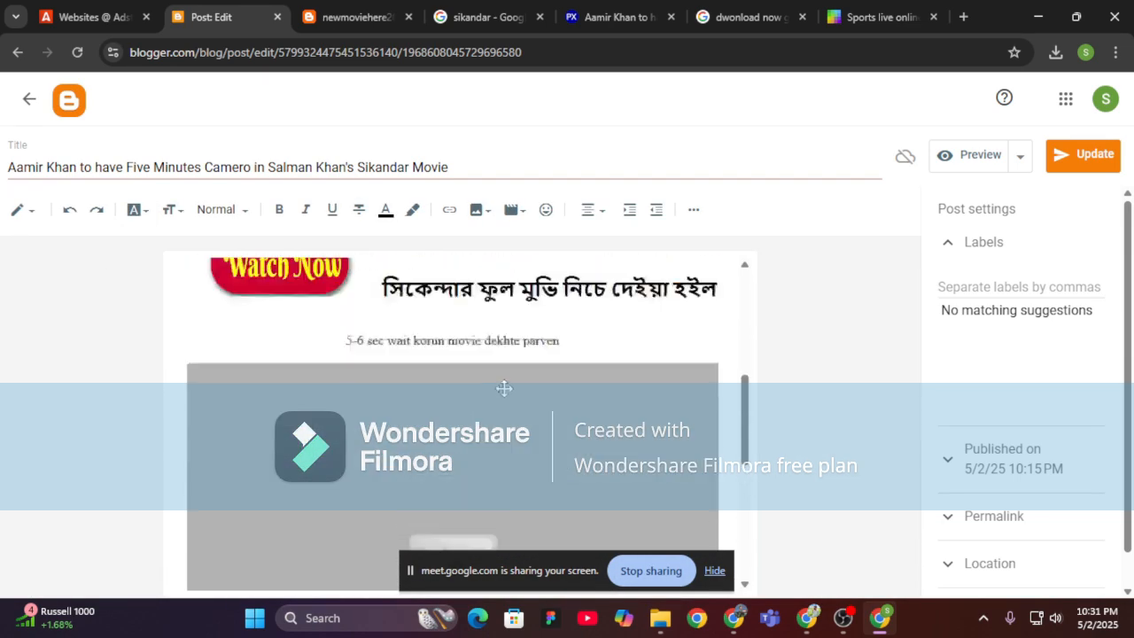
pyautogui.scroll(4, 492, 382)
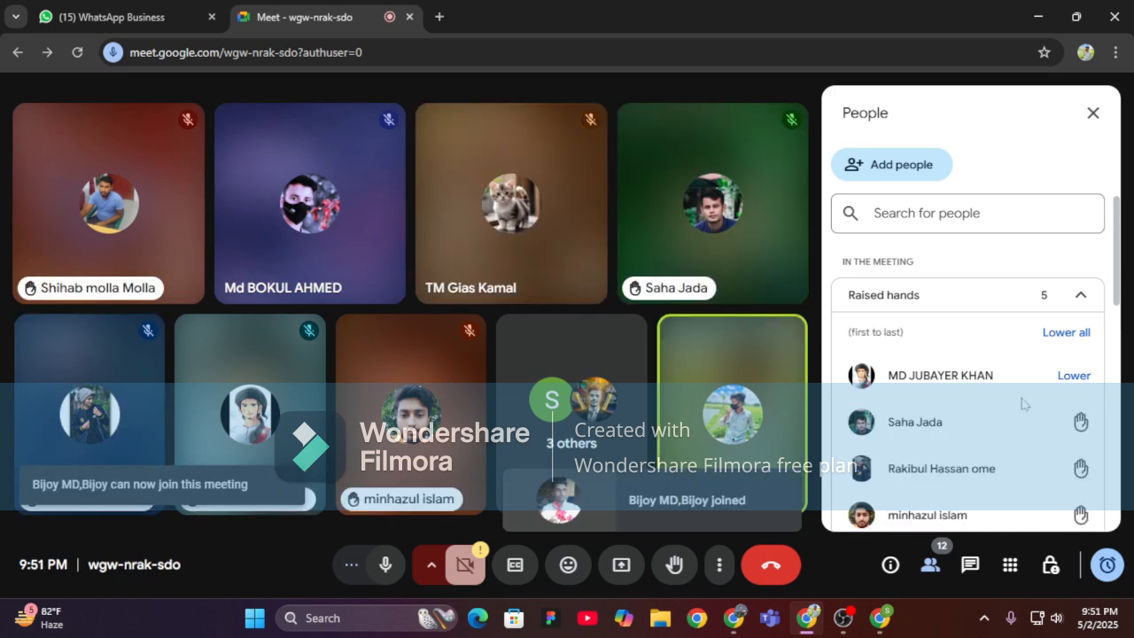
pyautogui.scroll(-2, 1028, 403)
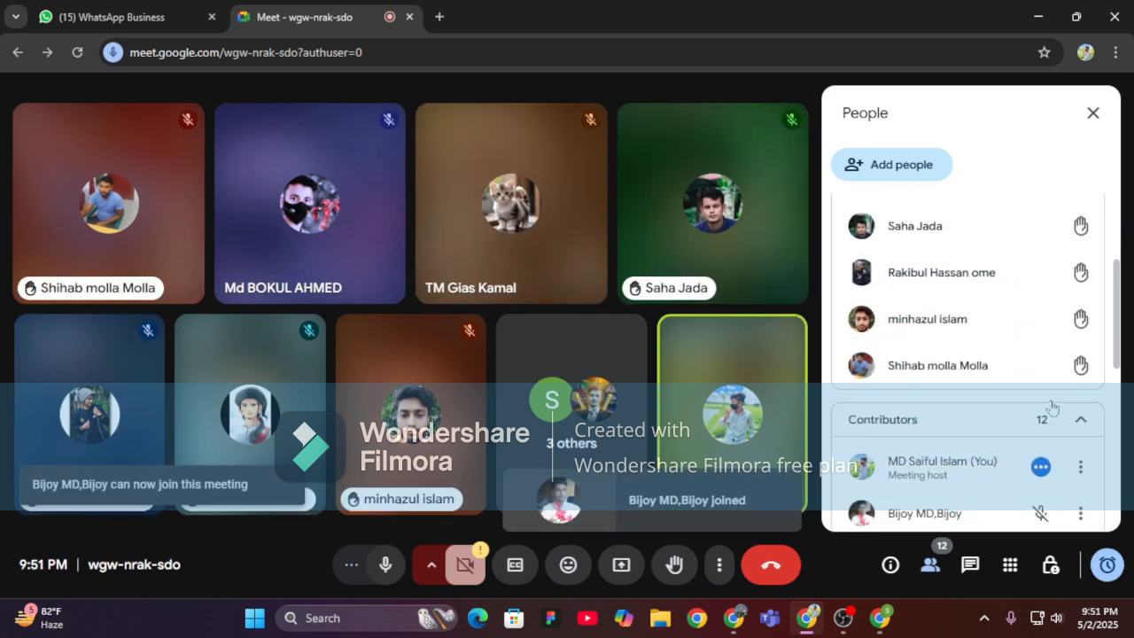
pyautogui.scroll(-2, 1052, 405)
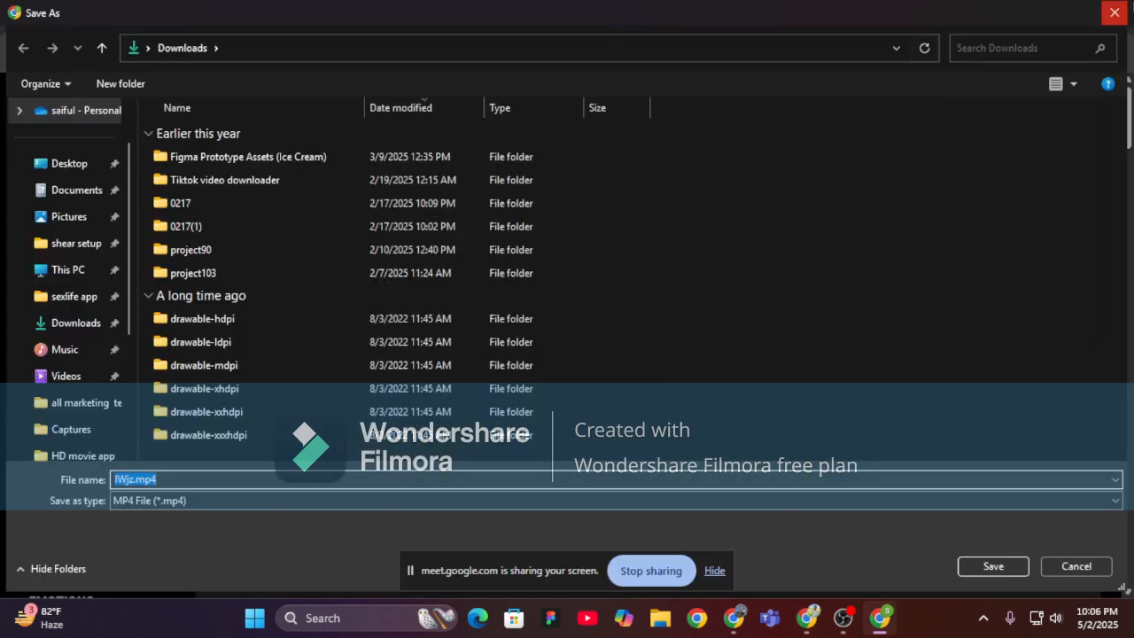
# Cancel the MP4 save and save the Gifer Watch Now image as IWjz.gif in the Downloads folder.
pyautogui.click(1115, 11)
pyautogui.click(665, 7)
pyautogui.rightClick(776, 217)
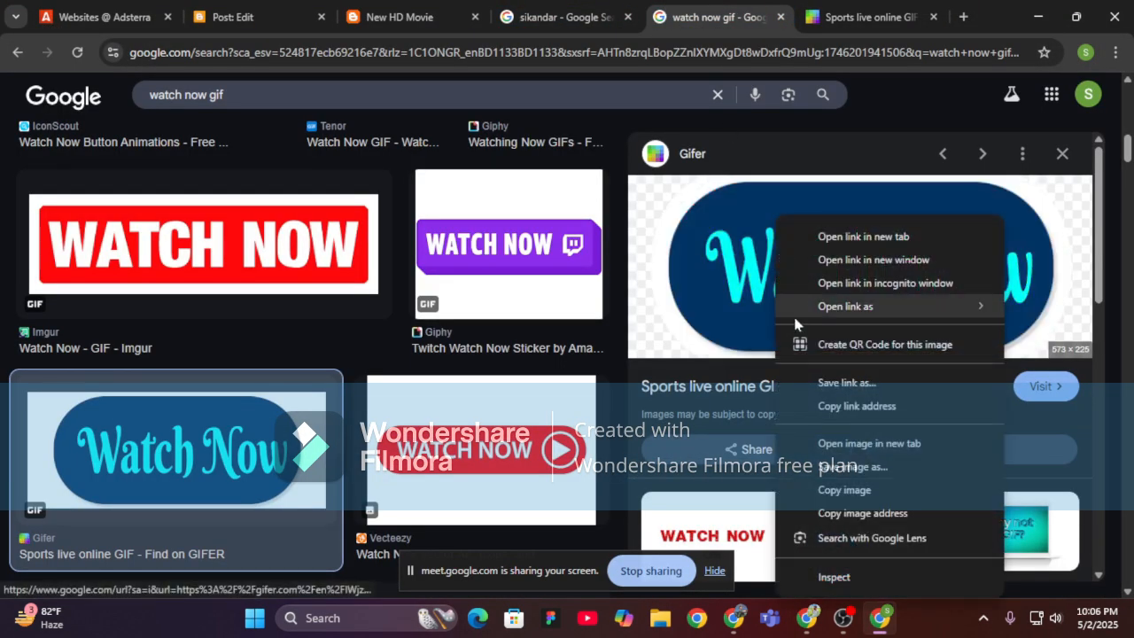
pyautogui.click(839, 467)
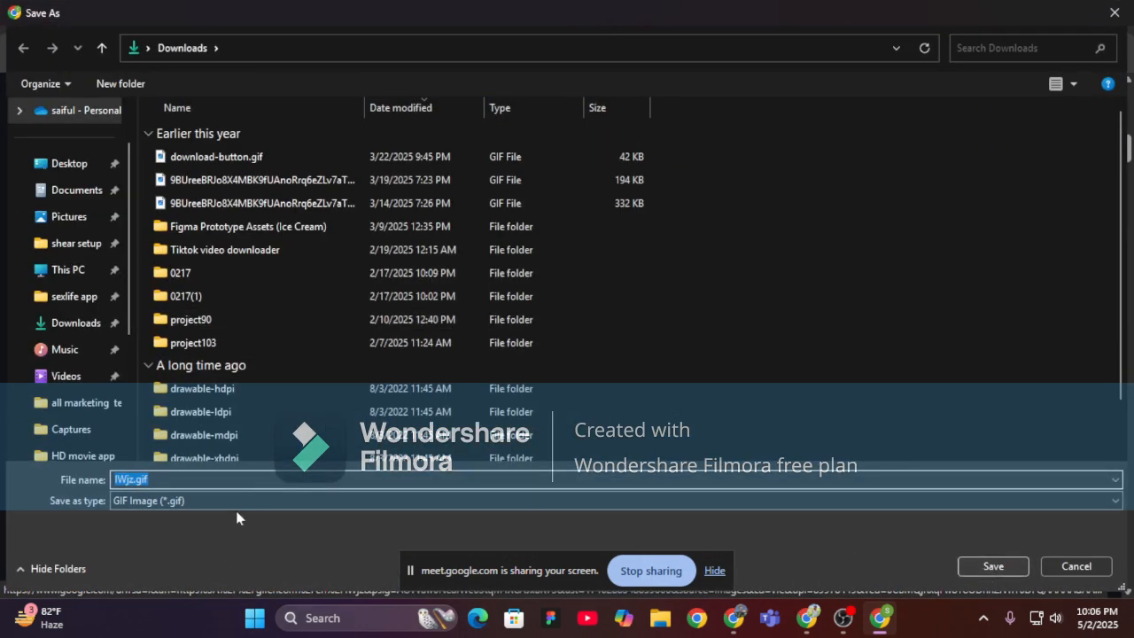
pyautogui.click(994, 567)
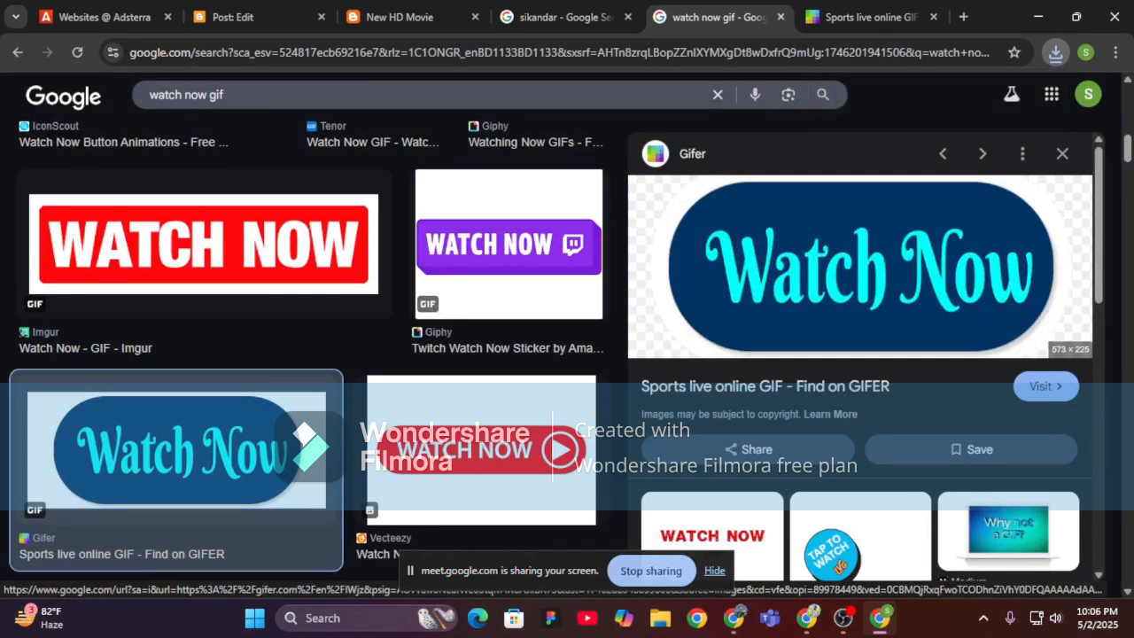
# Change the image search from "watch now gif" to "dwonload now gif" and run it.
pyautogui.moveTo(182, 95); pyautogui.dragTo(142, 105)
pyautogui.press('BackSpace')
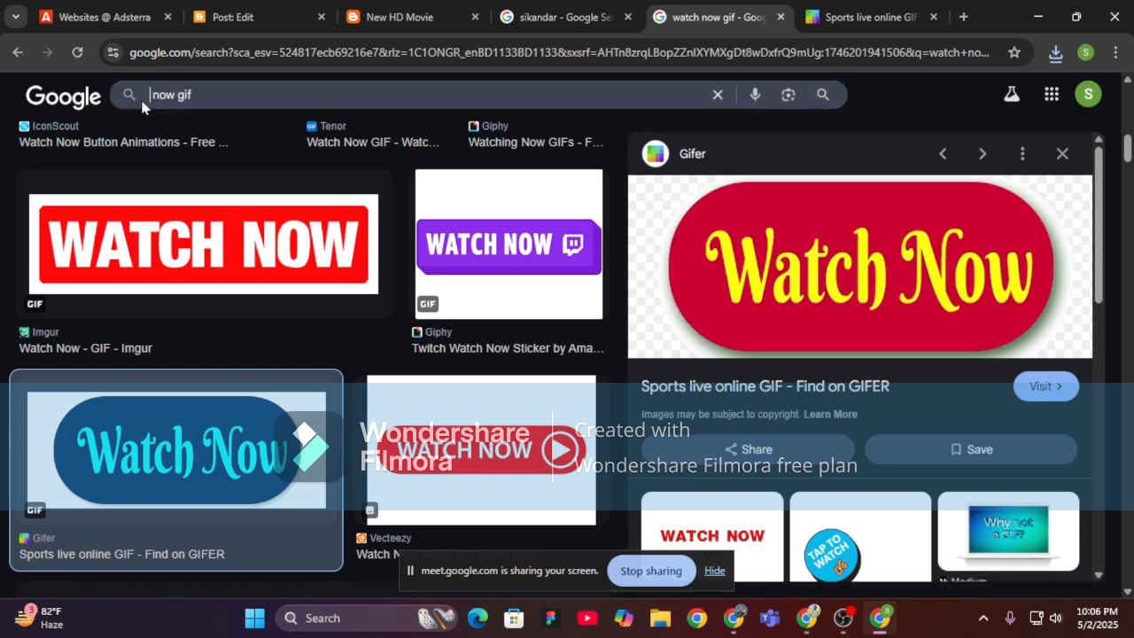
pyautogui.write('dwc')
pyautogui.write('n ')
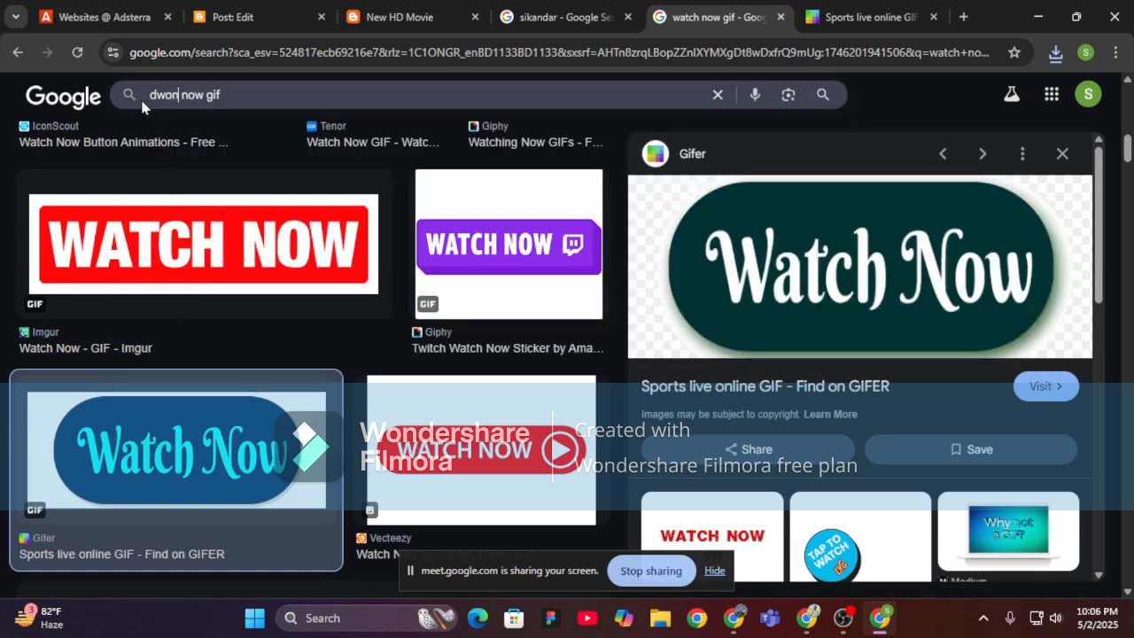
pyautogui.write('load')
pyautogui.press('Return')
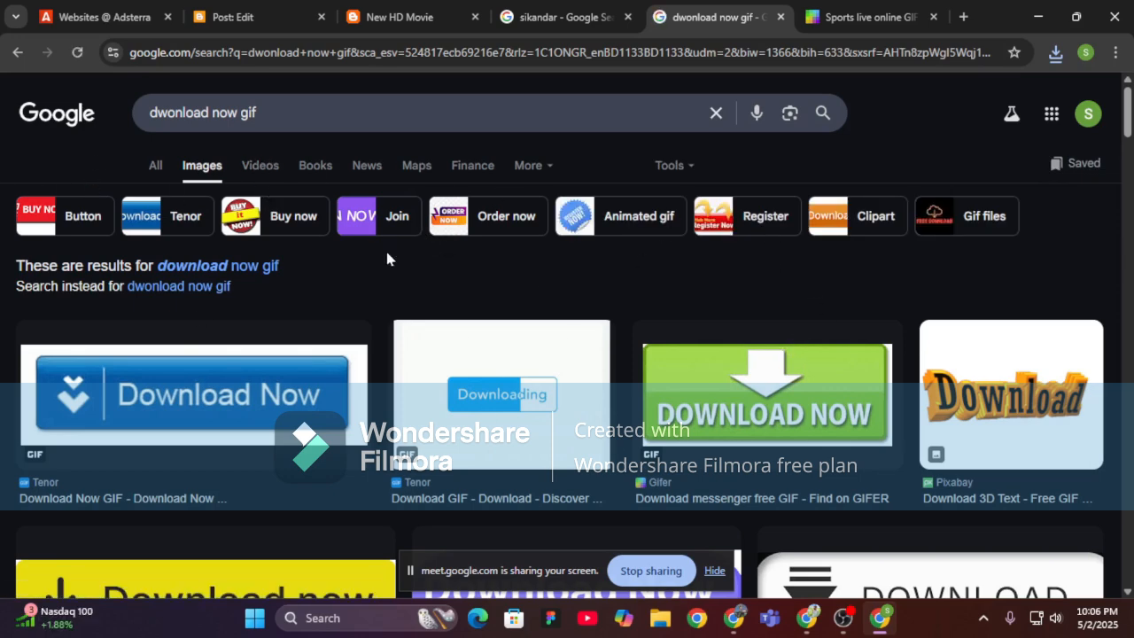
# Save the yellow GIPHY "Download now" image as giphy.gif in the Downloads folder.
pyautogui.scroll(-4, 429, 274)
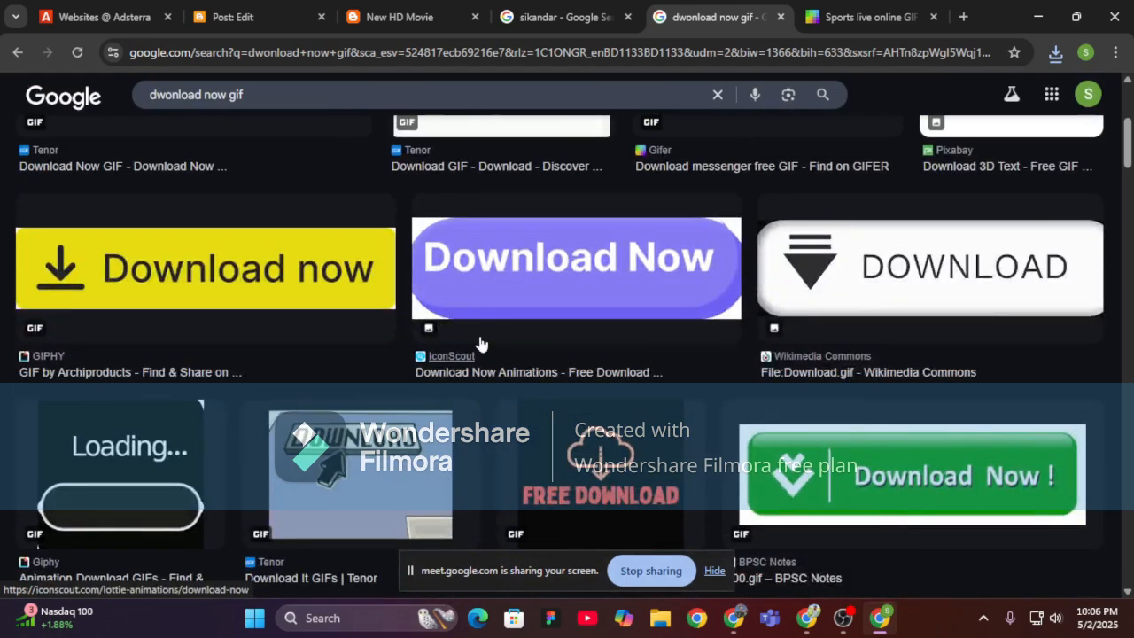
pyautogui.scroll(-2, 482, 342)
pyautogui.scroll(2, 364, 242)
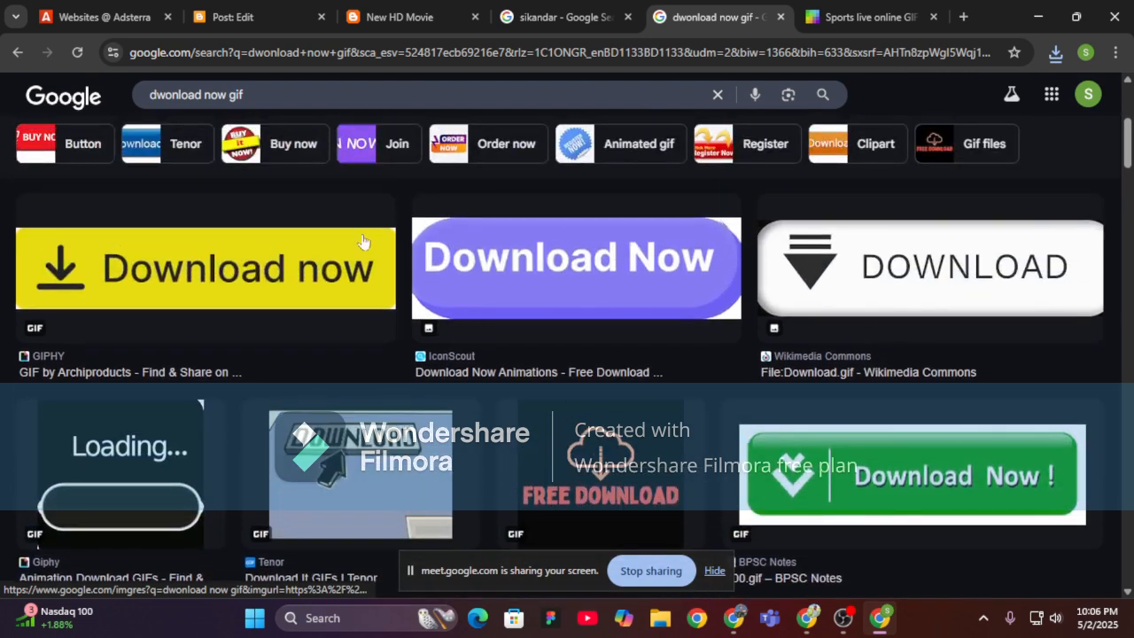
pyautogui.click(272, 271)
pyautogui.rightClick(789, 220)
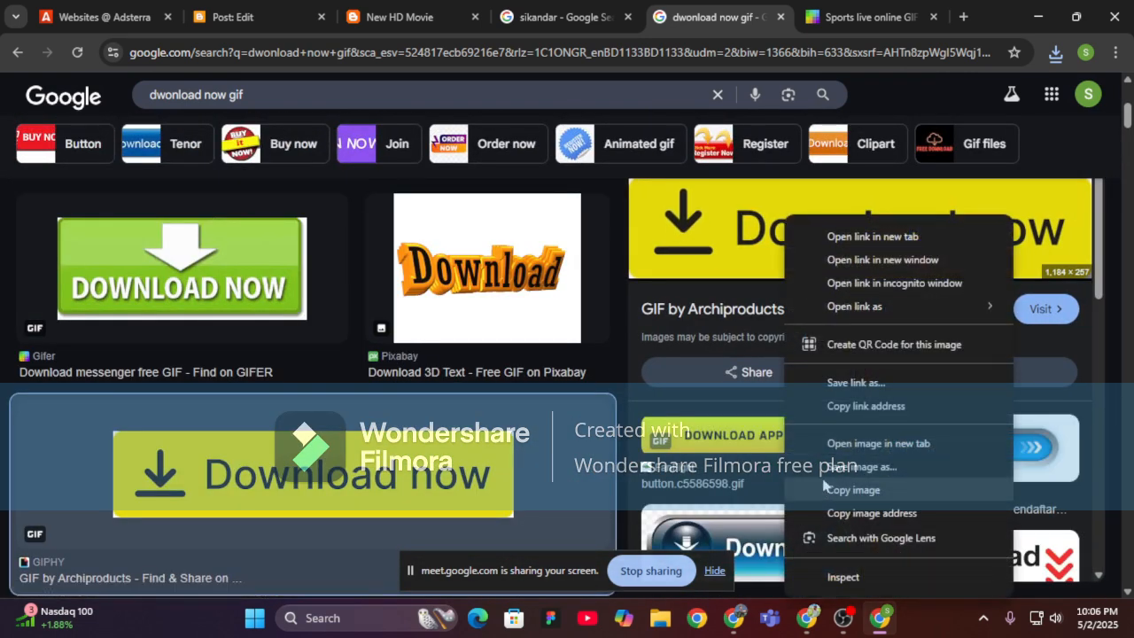
pyautogui.click(842, 467)
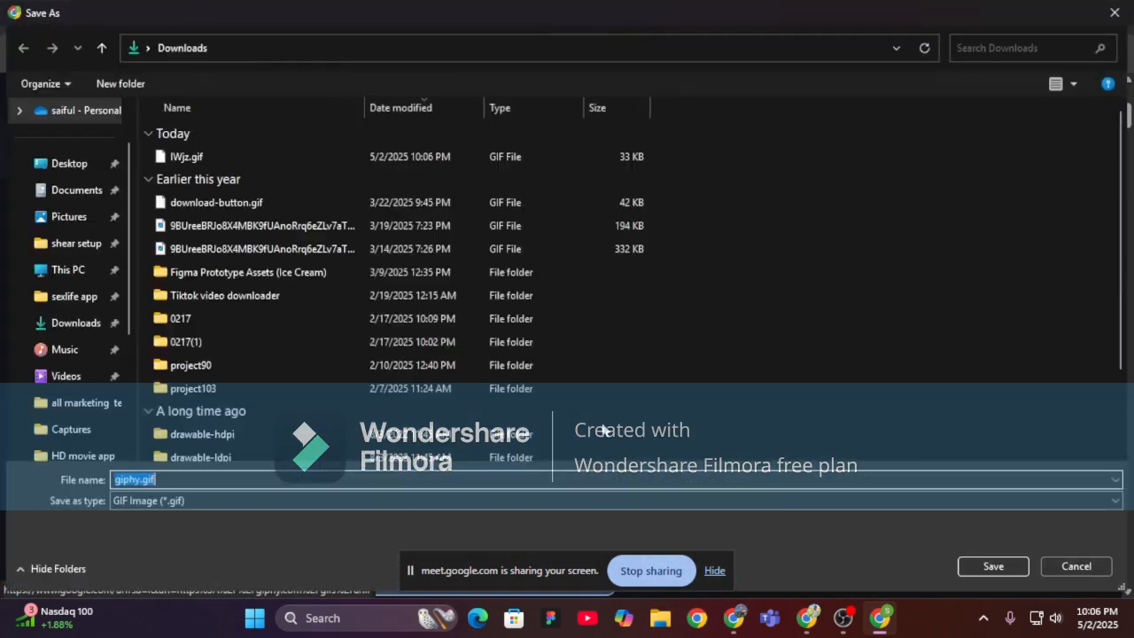
pyautogui.click(987, 567)
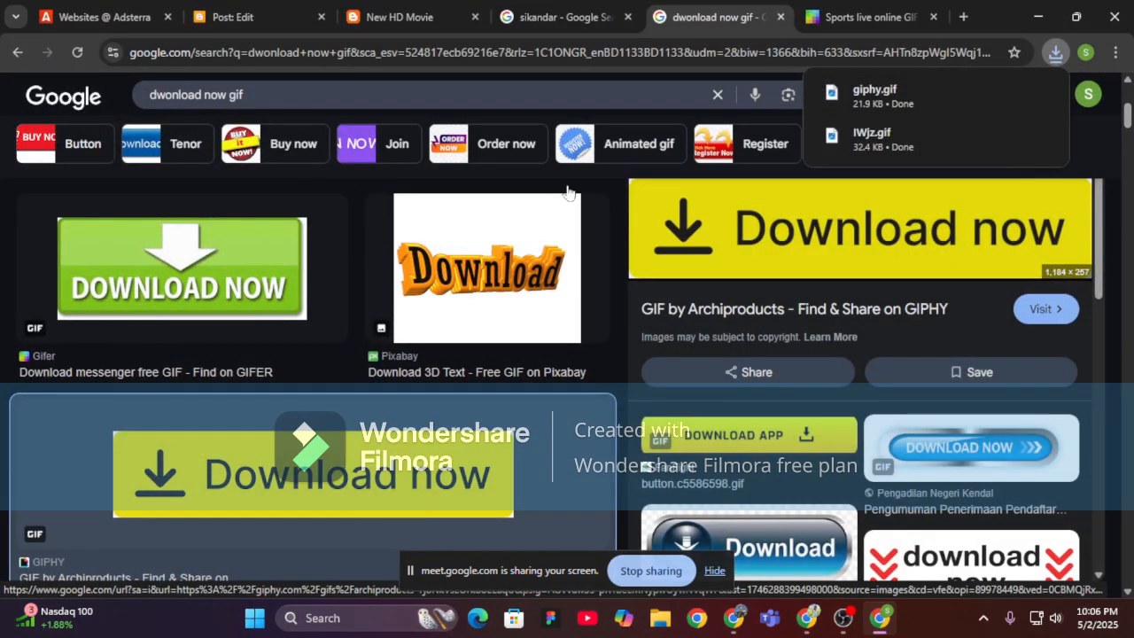
# Open the source article of the Sikandar cameo image from the image results and examine its text.
pyautogui.click(225, 15)
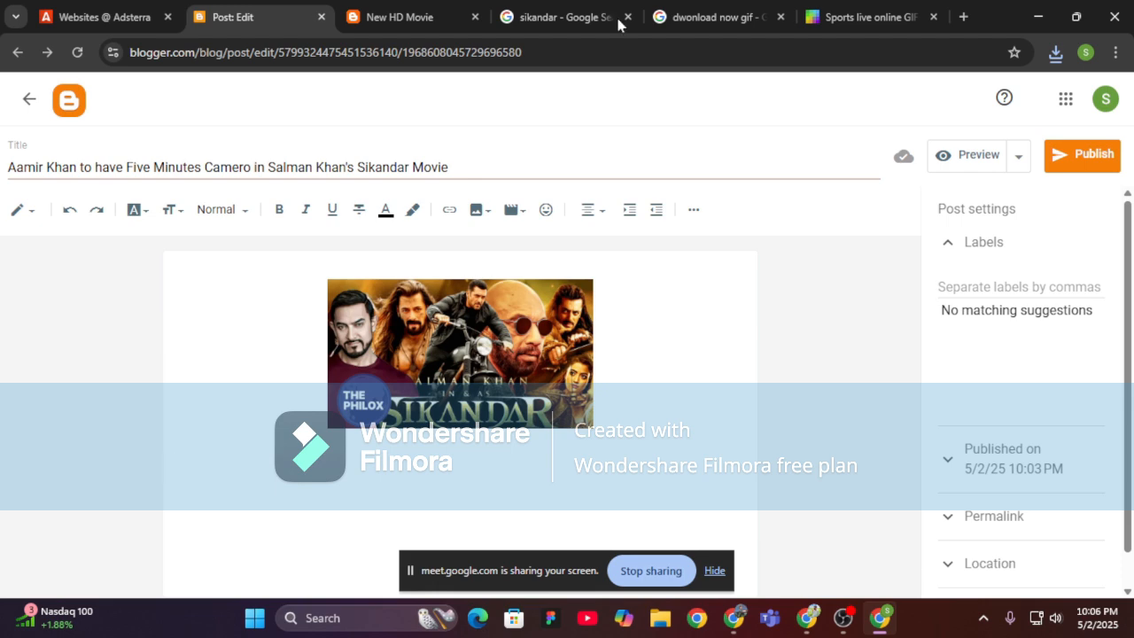
pyautogui.click(572, 17)
pyautogui.tripleClick(886, 285)
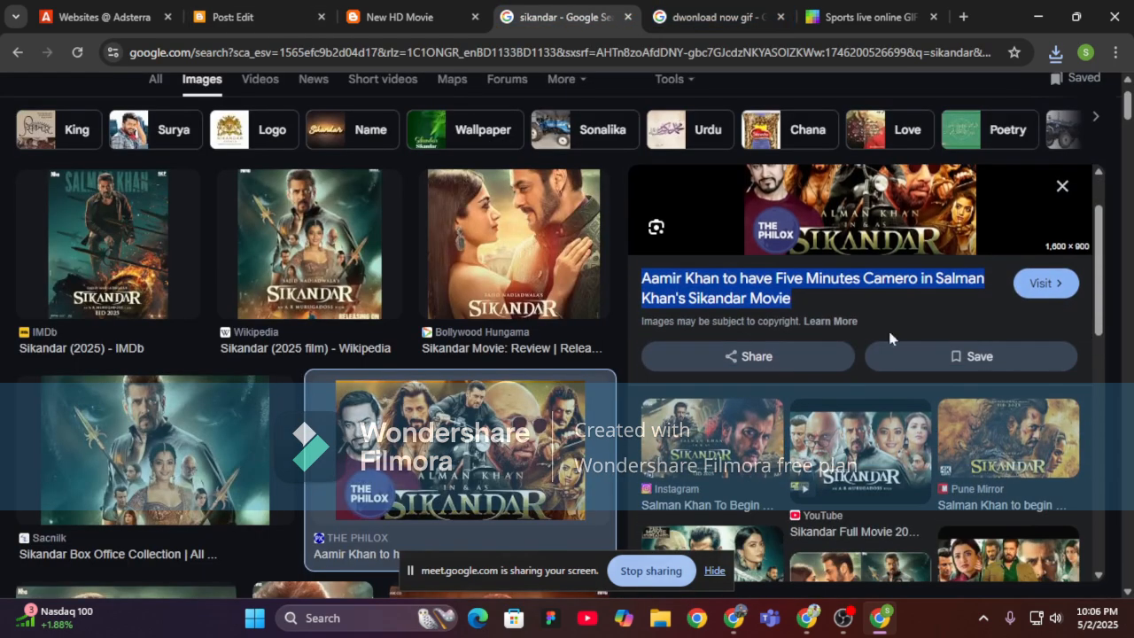
pyautogui.click(1046, 284)
pyautogui.click(218, 16)
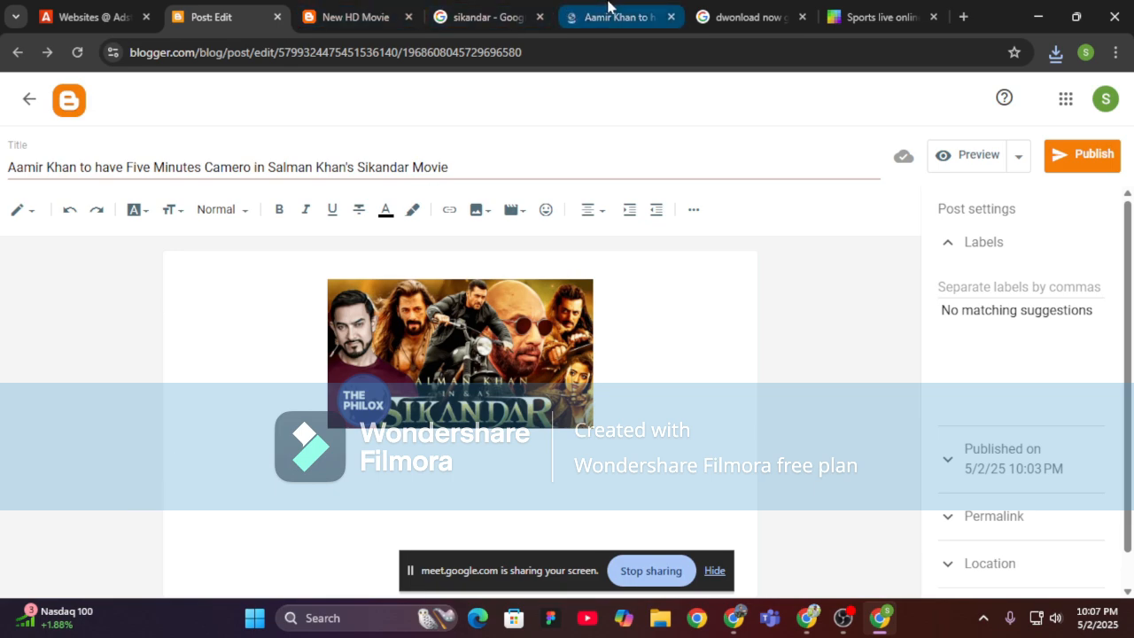
pyautogui.click(610, 16)
pyautogui.scroll(-8, 567, 293)
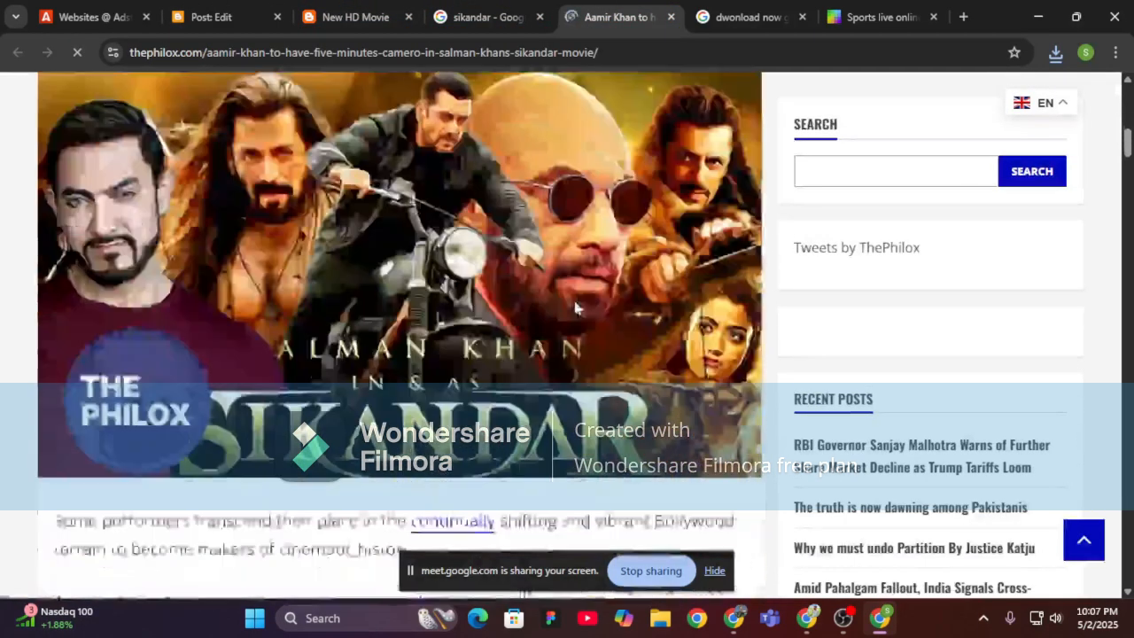
pyautogui.scroll(5, 567, 292)
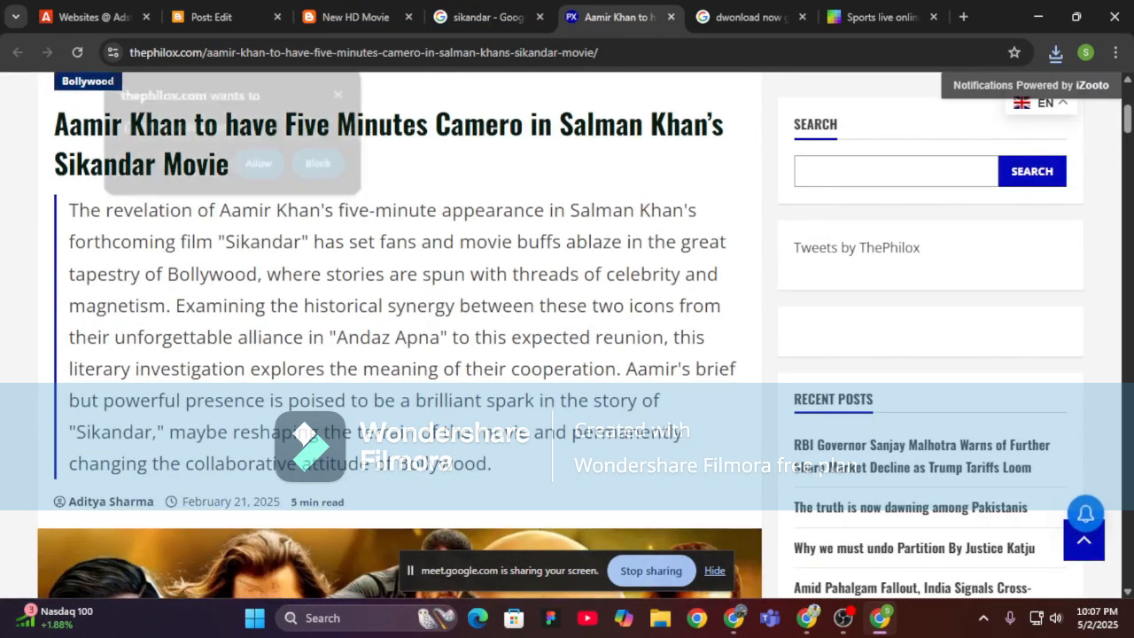
pyautogui.scroll(-7, 320, 279)
pyautogui.scroll(2, 321, 279)
# Return to the Blogger post and write "সিকেন্দার ফুল মুভি নিচে দেইয়া হইল" below the Sikandar image.
pyautogui.click(222, 16)
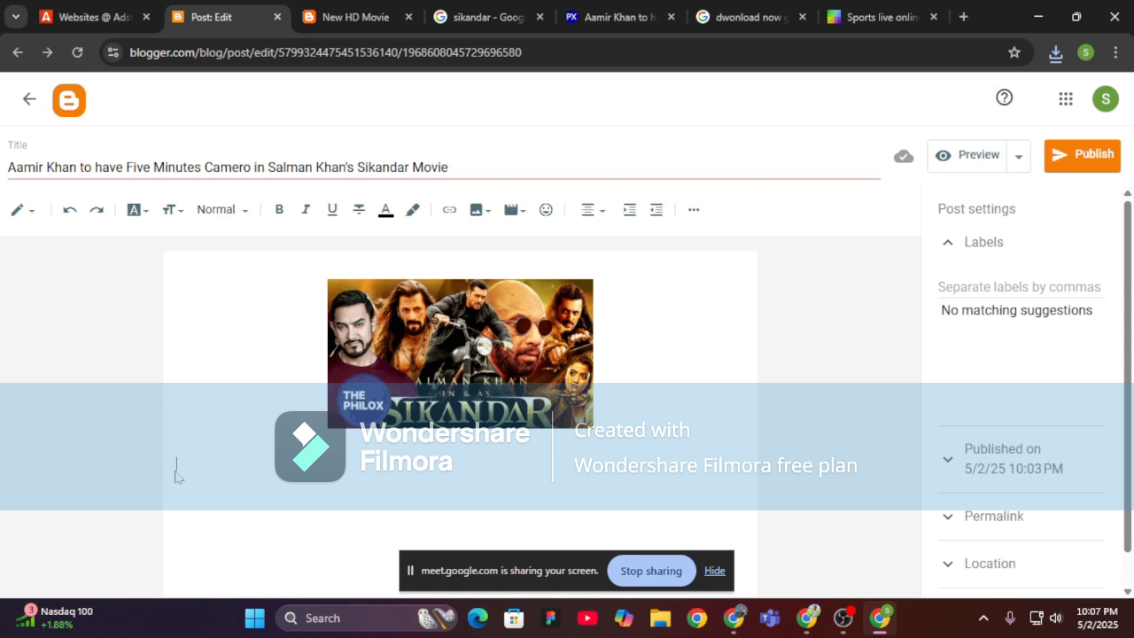
pyautogui.write('সিকেন্দার ফুল মুভি নিয়ে')
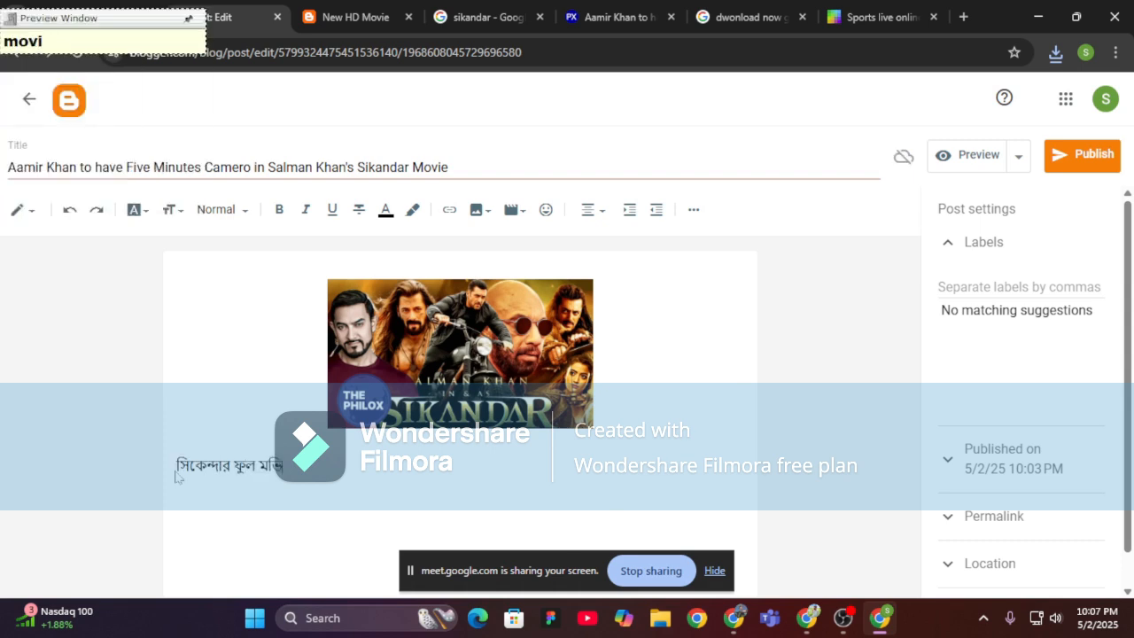
pyautogui.write(' দে')
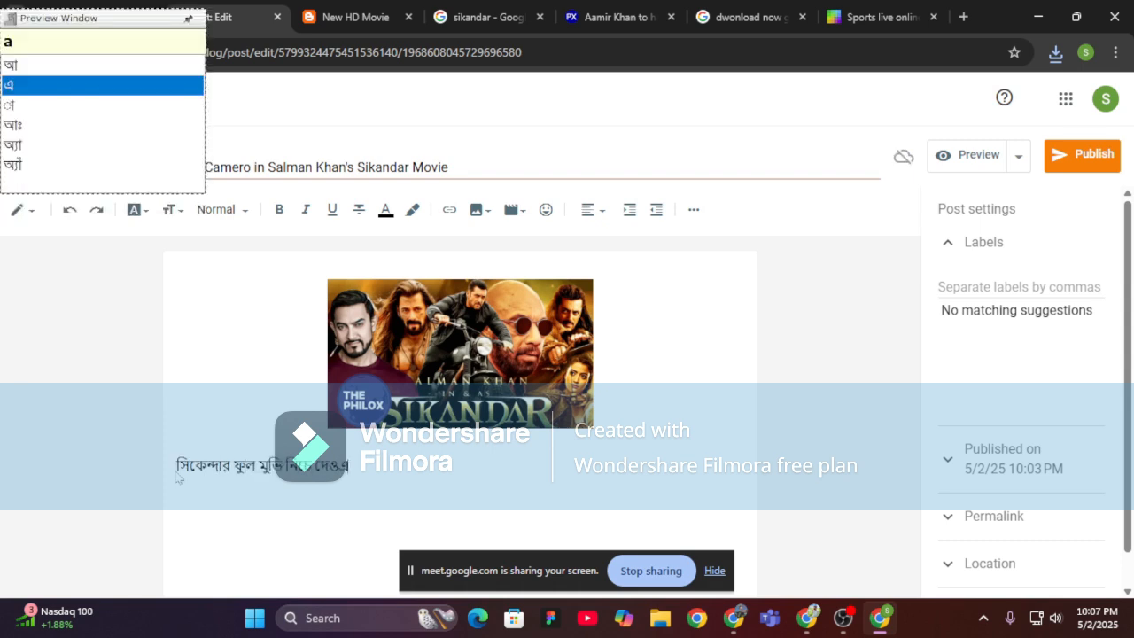
pyautogui.write('ওয়া হল')
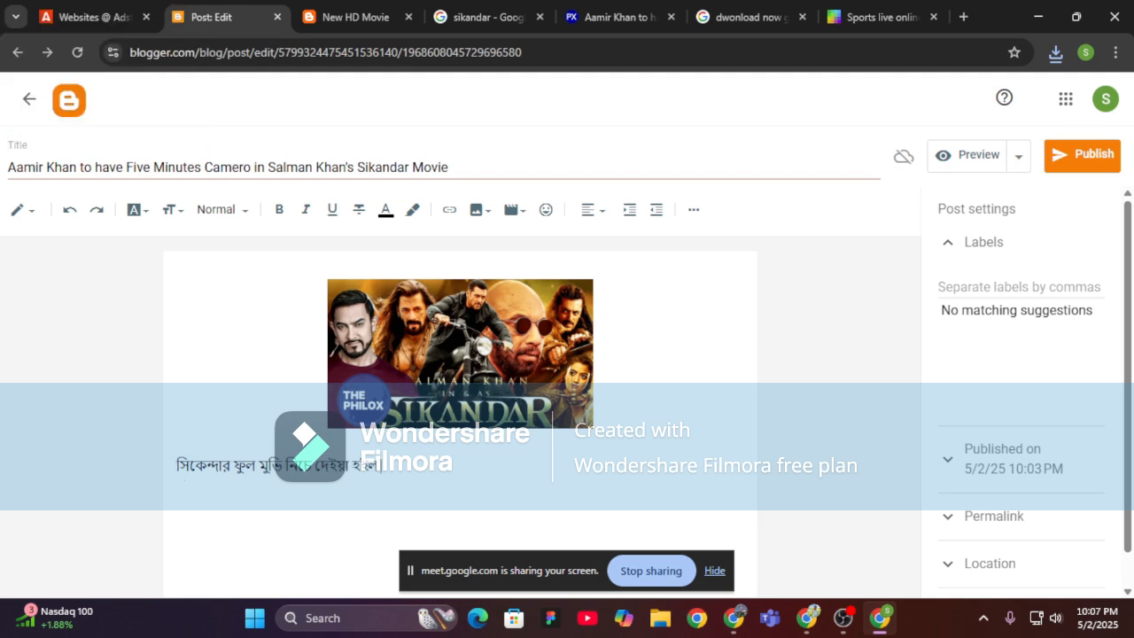
pyautogui.moveTo(381, 466); pyautogui.dragTo(189, 466)
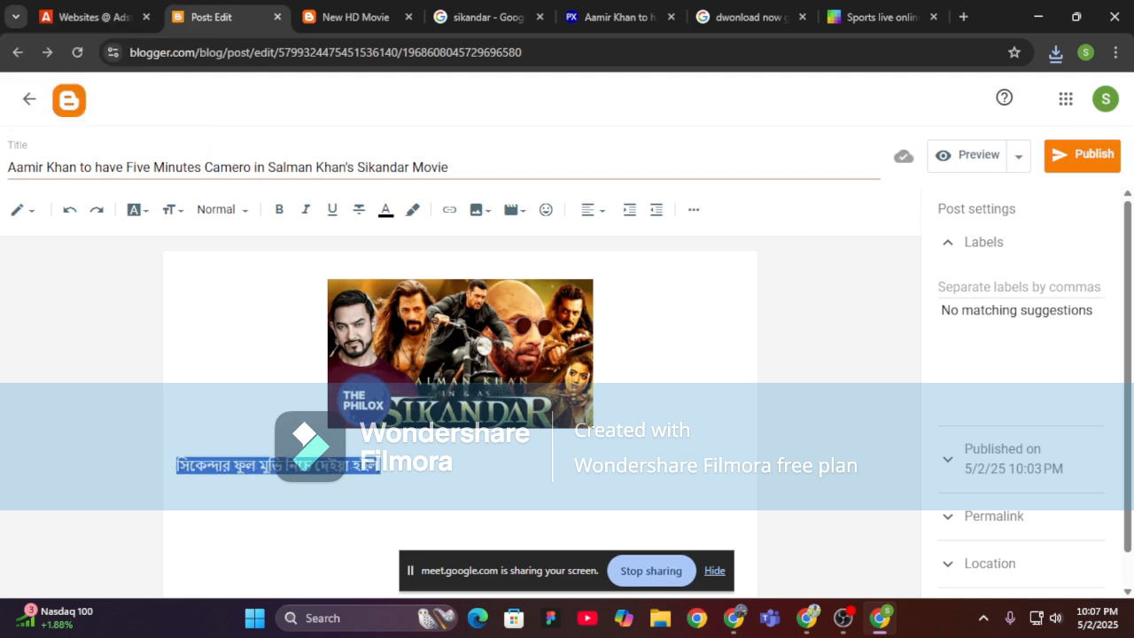
pyautogui.click(381, 466)
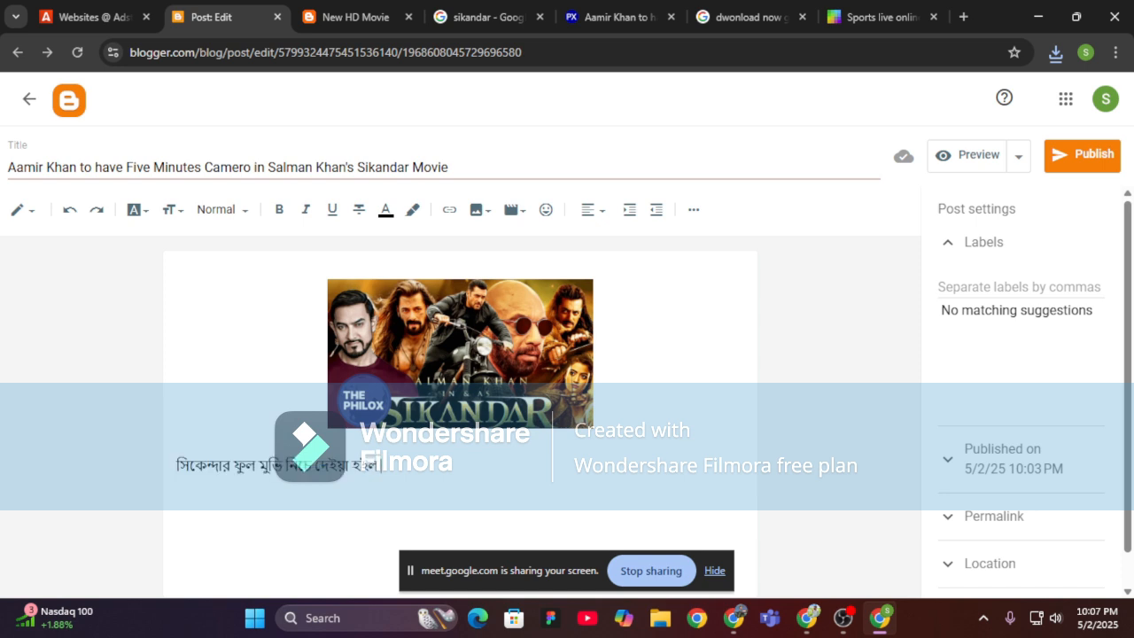
# Upload IWjz.gif from the Downloads folder into the post after the Bengali text.
pyautogui.click(480, 213)
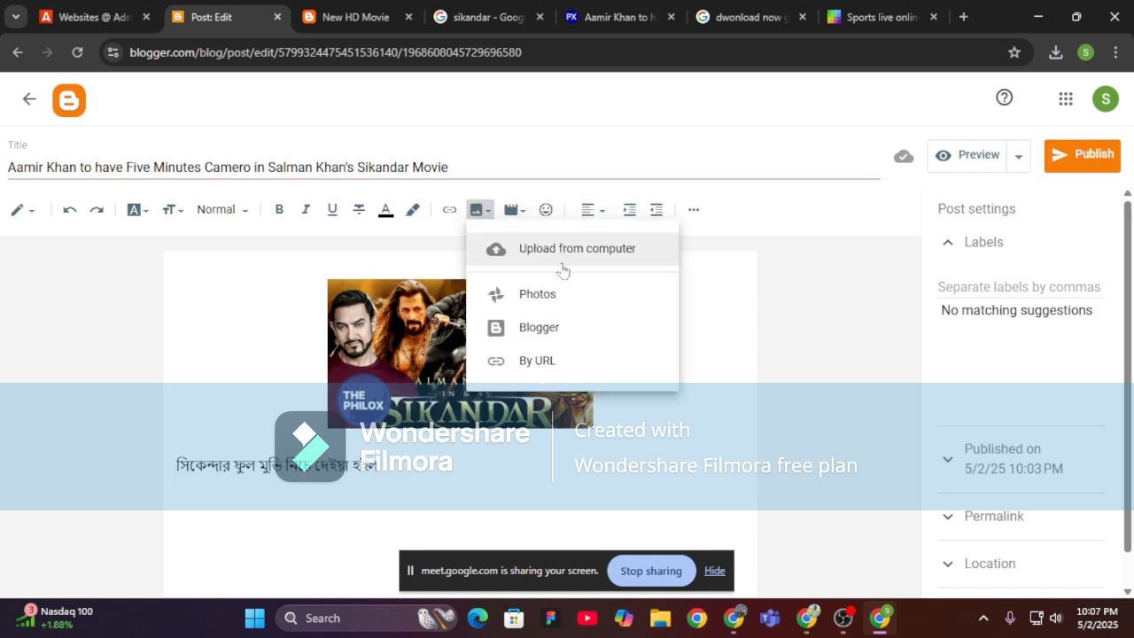
pyautogui.click(562, 257)
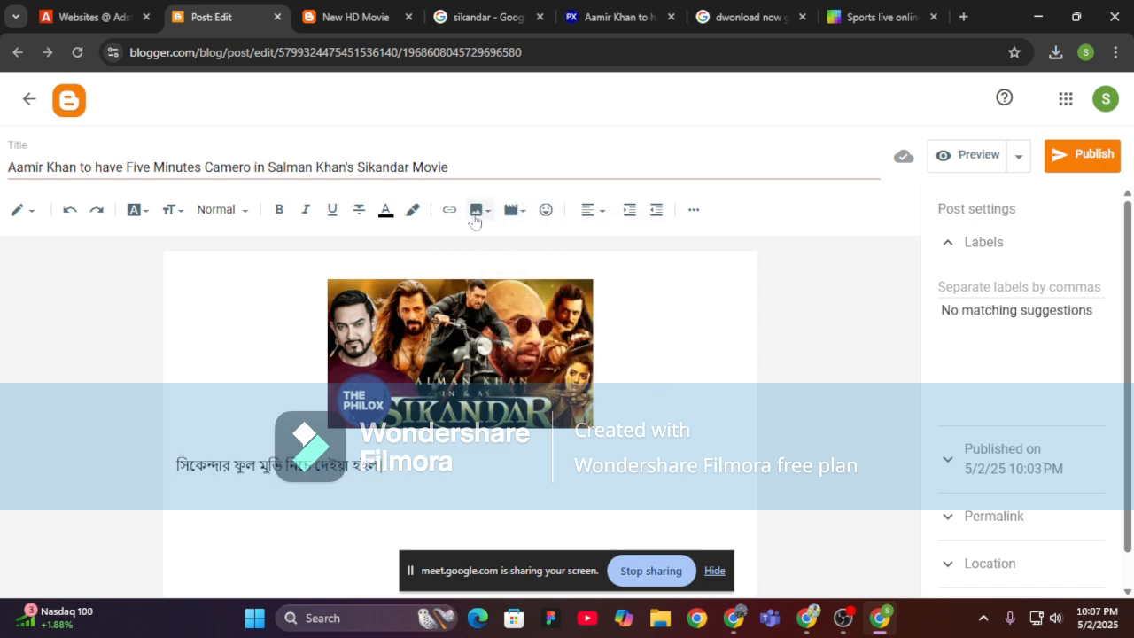
pyautogui.click(475, 214)
pyautogui.click(557, 252)
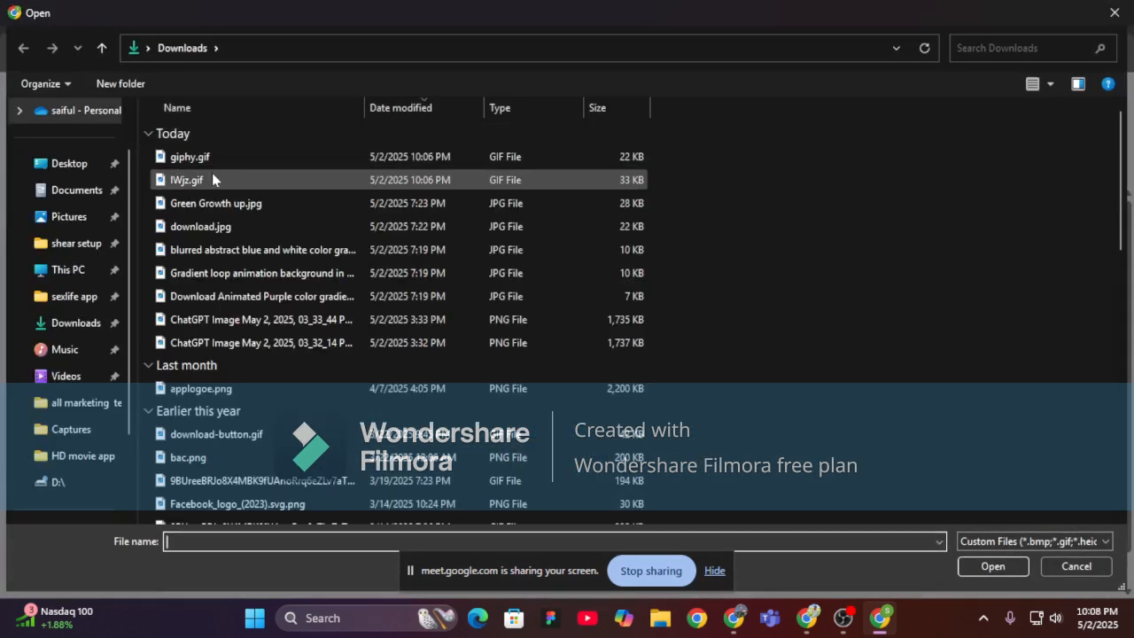
pyautogui.click(201, 180)
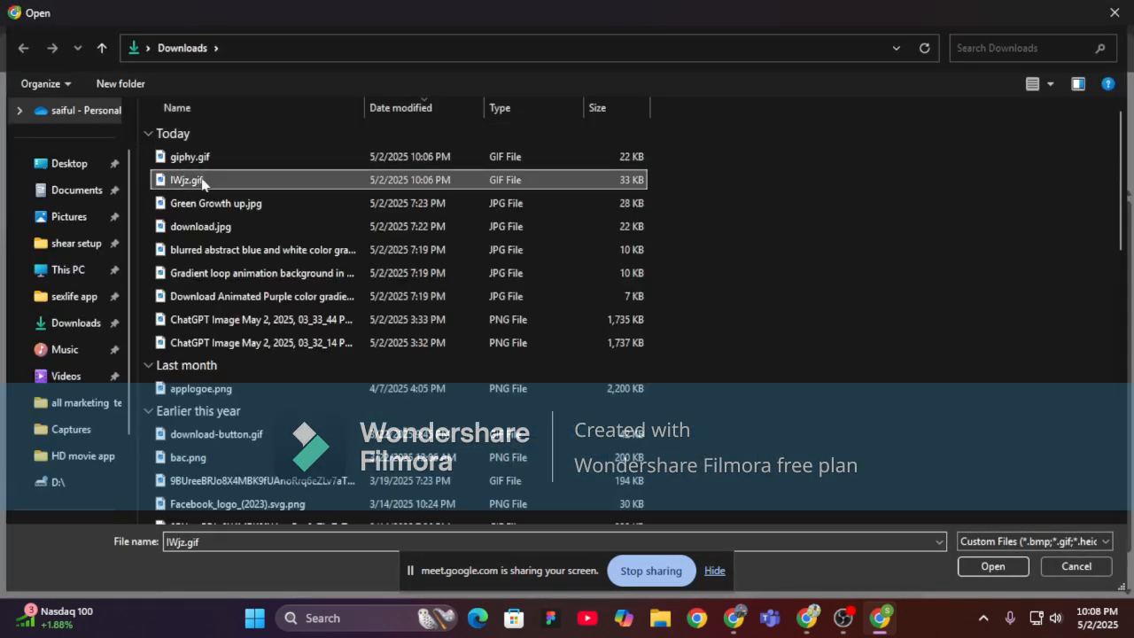
pyautogui.click(992, 567)
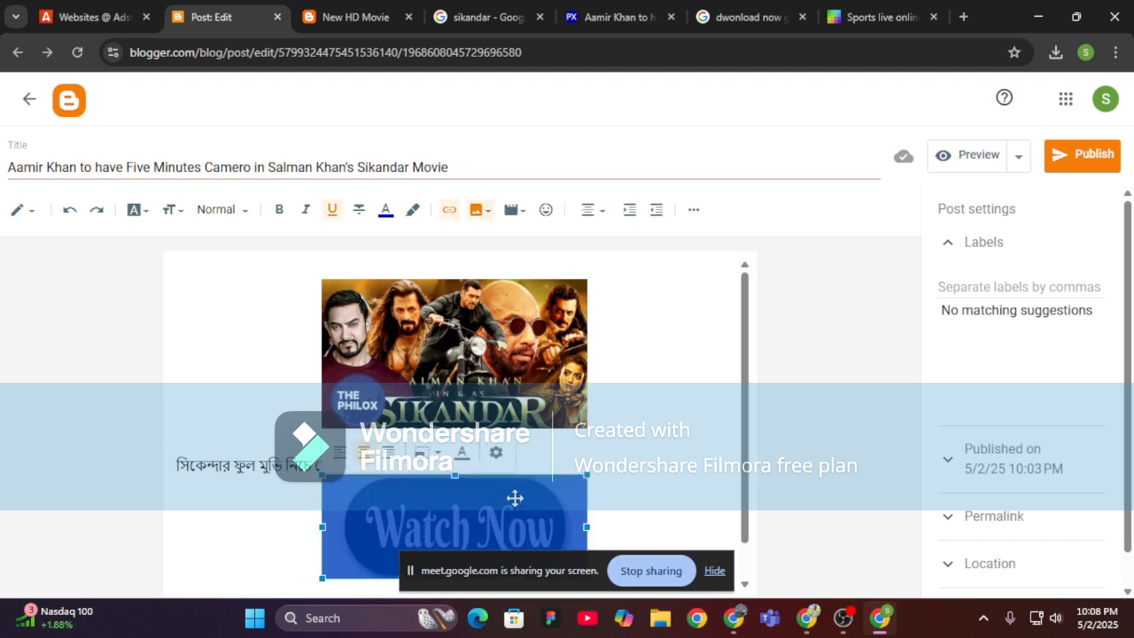
# Reduce the Watch Now image to a smaller preset size and pull it up onto the end of the Bengali text line.
pyautogui.click(424, 452)
pyautogui.click(390, 417)
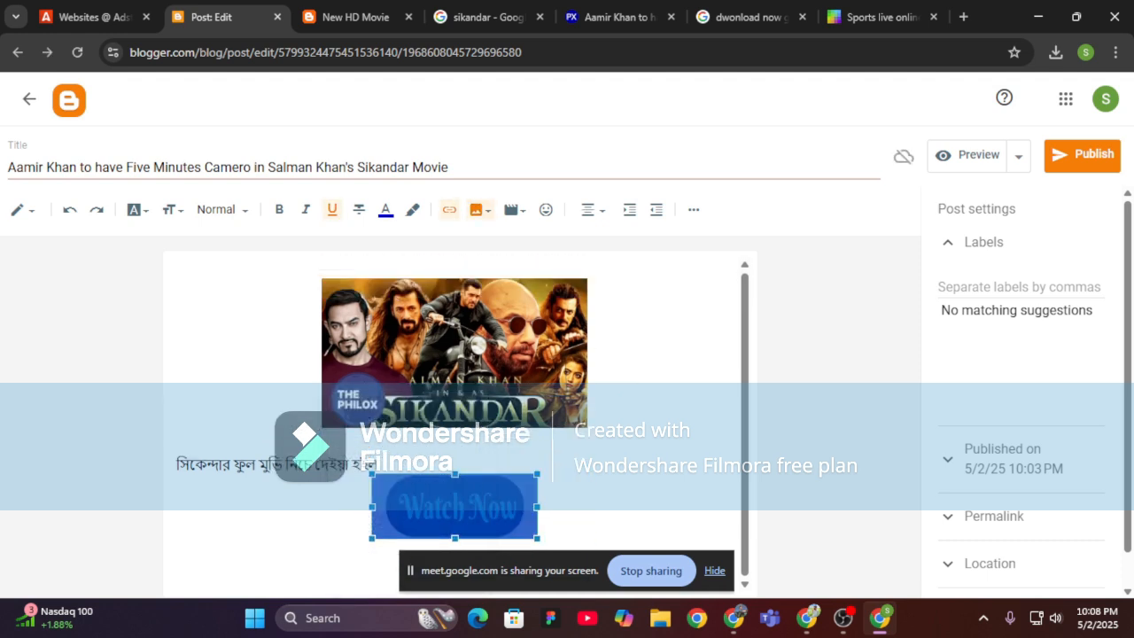
pyautogui.click(372, 505)
pyautogui.press('BackSpace')
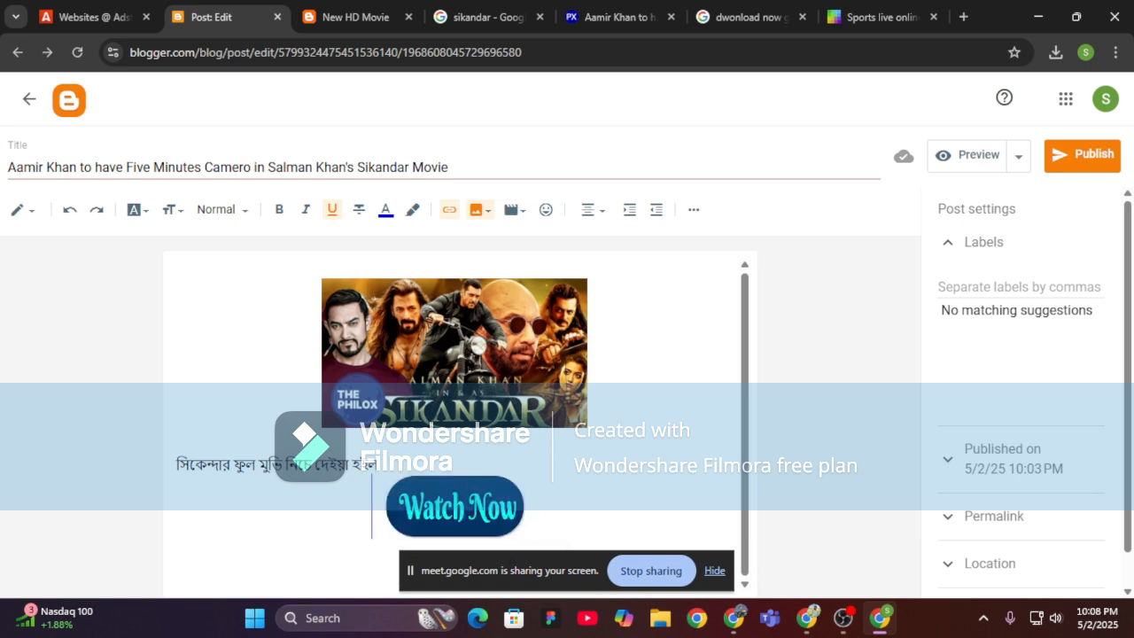
pyautogui.click(381, 517)
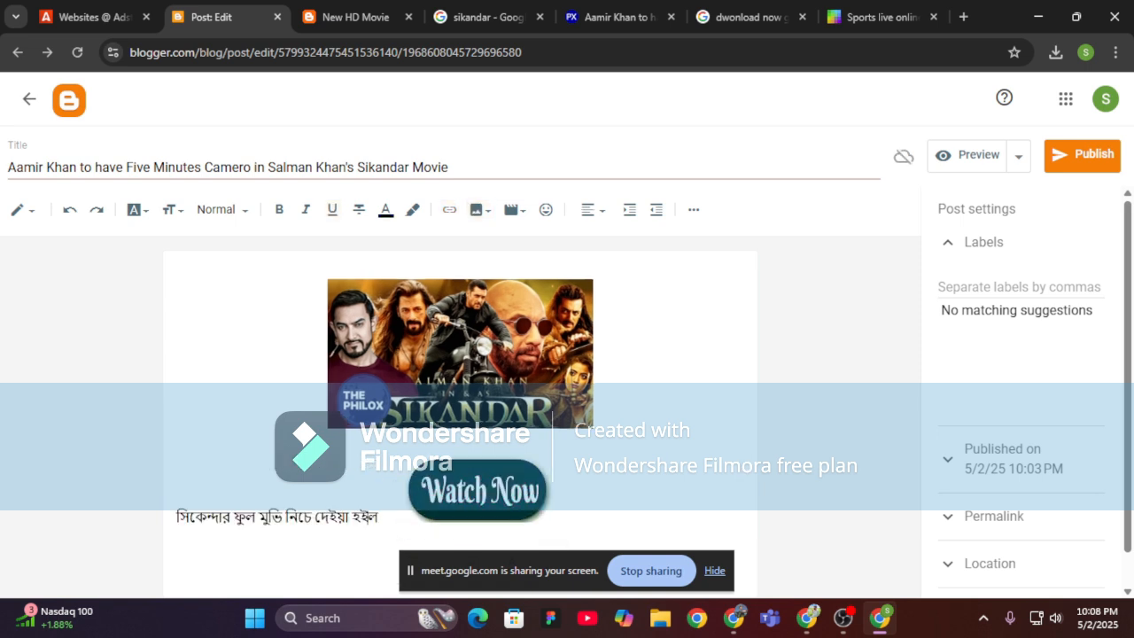
# Apply the Heading style to the Bengali text line below the Sikandar poster.
pyautogui.moveTo(379, 518); pyautogui.dragTo(149, 529)
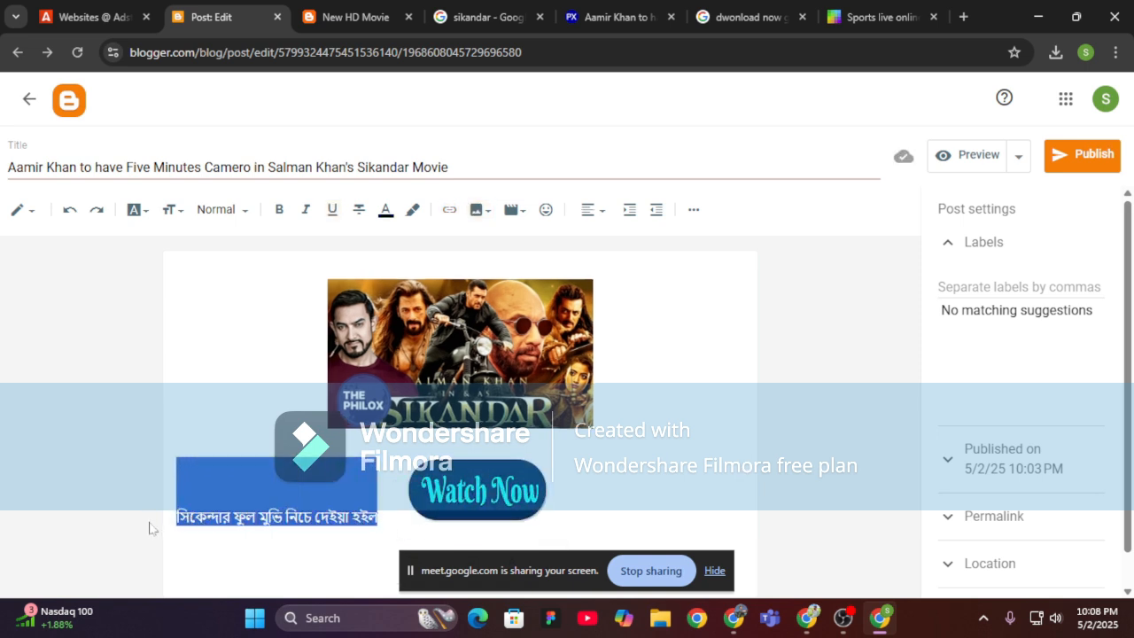
pyautogui.click(209, 209)
pyautogui.click(192, 319)
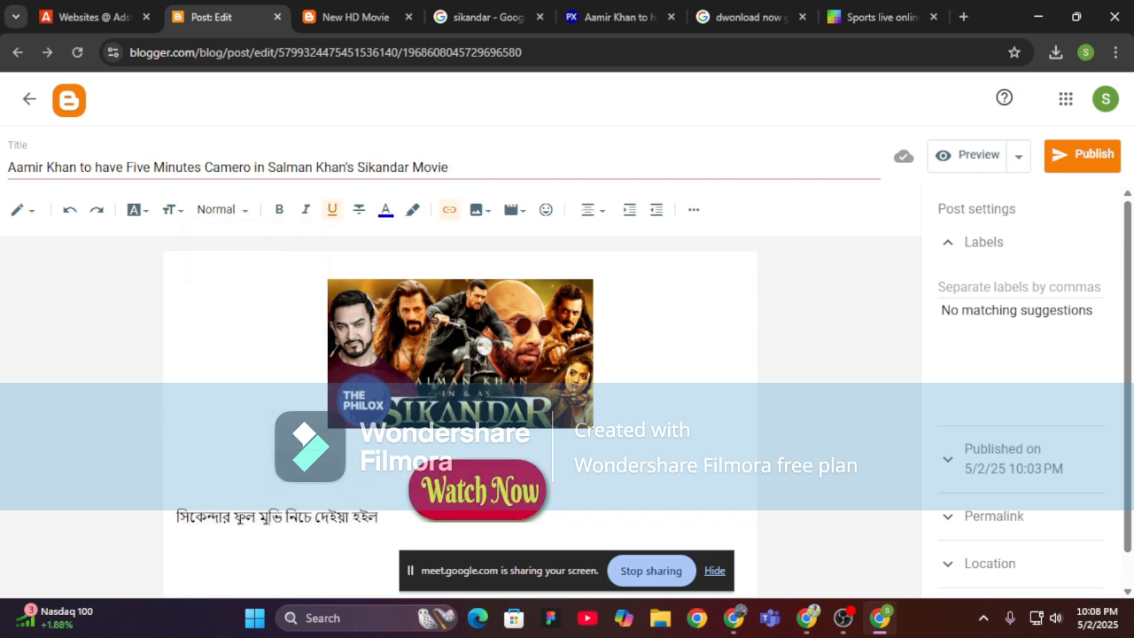
pyautogui.moveTo(381, 518); pyautogui.dragTo(138, 524)
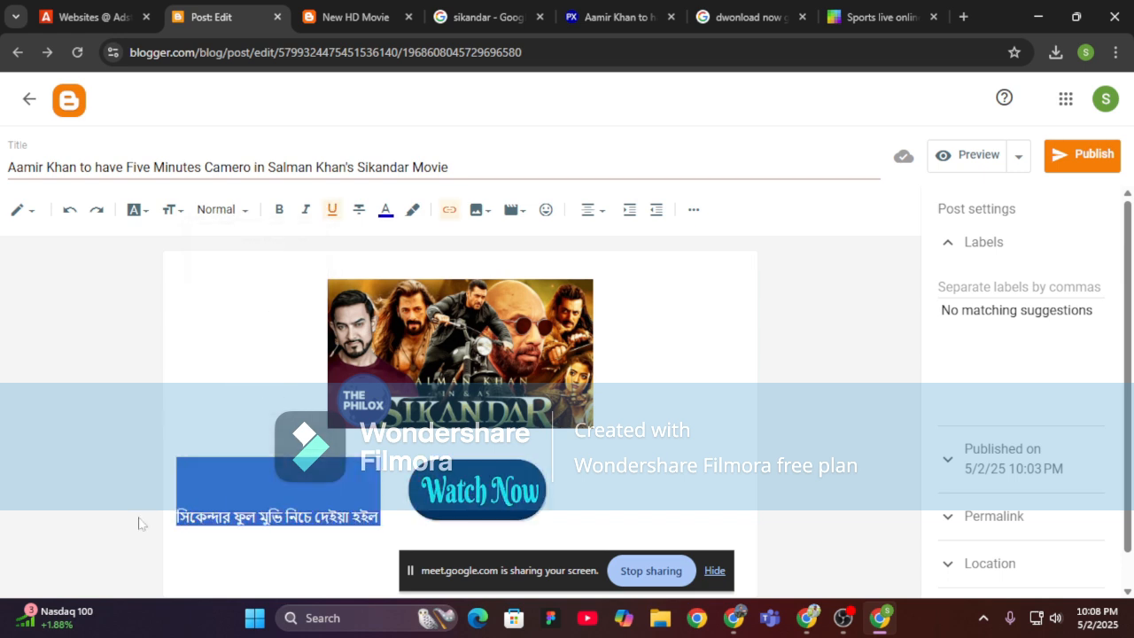
pyautogui.click(228, 215)
pyautogui.click(244, 280)
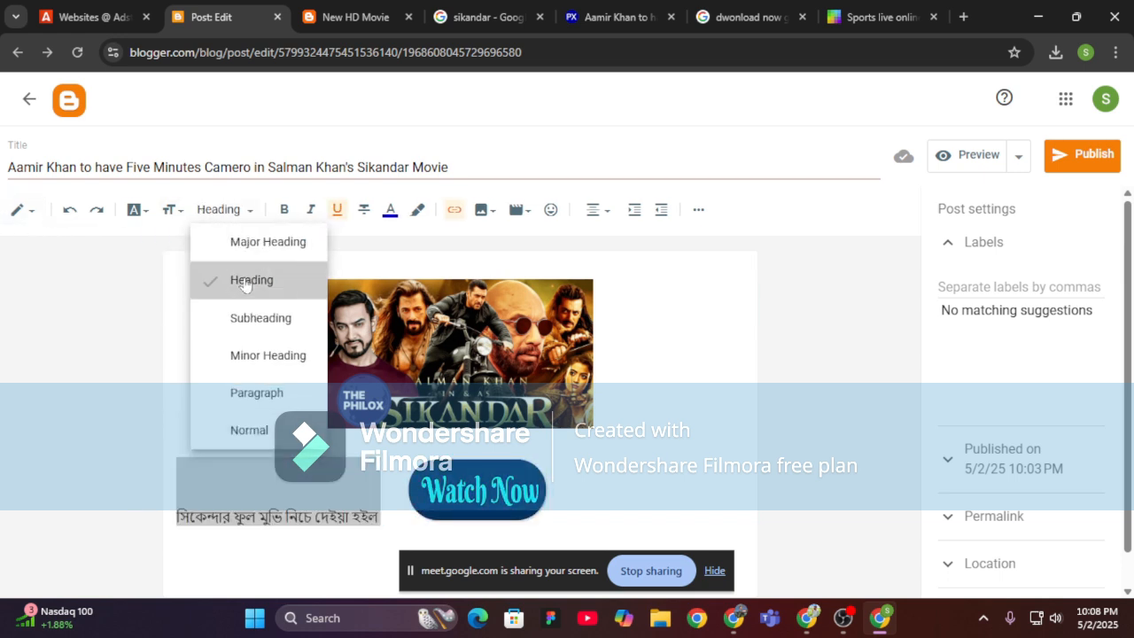
pyautogui.click(515, 518)
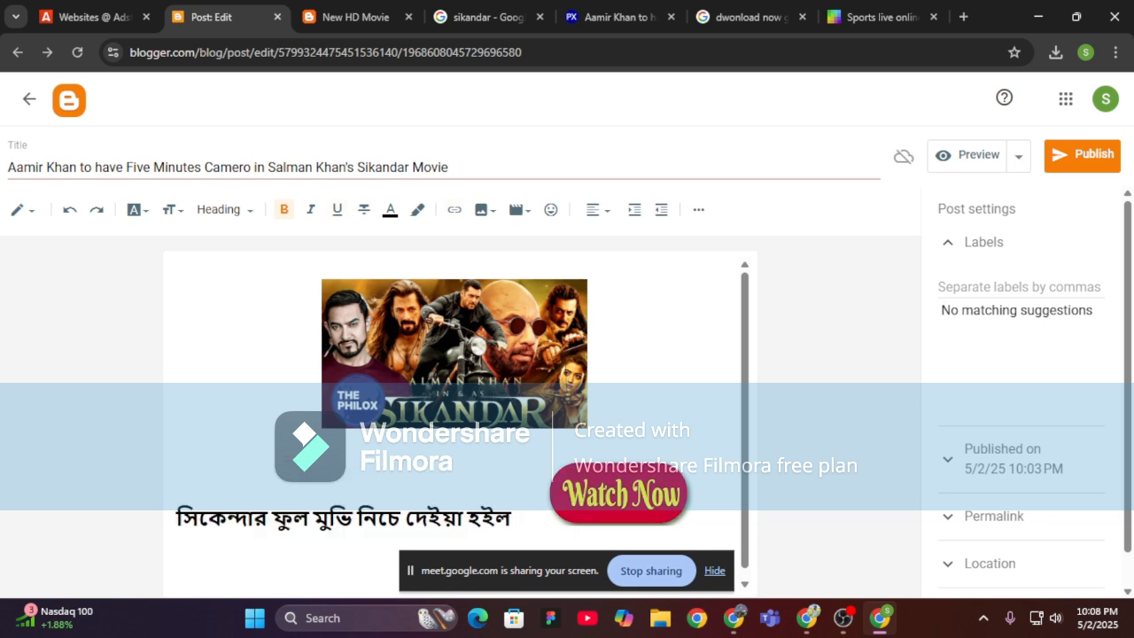
# Move the Watch Now image in front of the Bengali heading text.
pyautogui.click(138, 210)
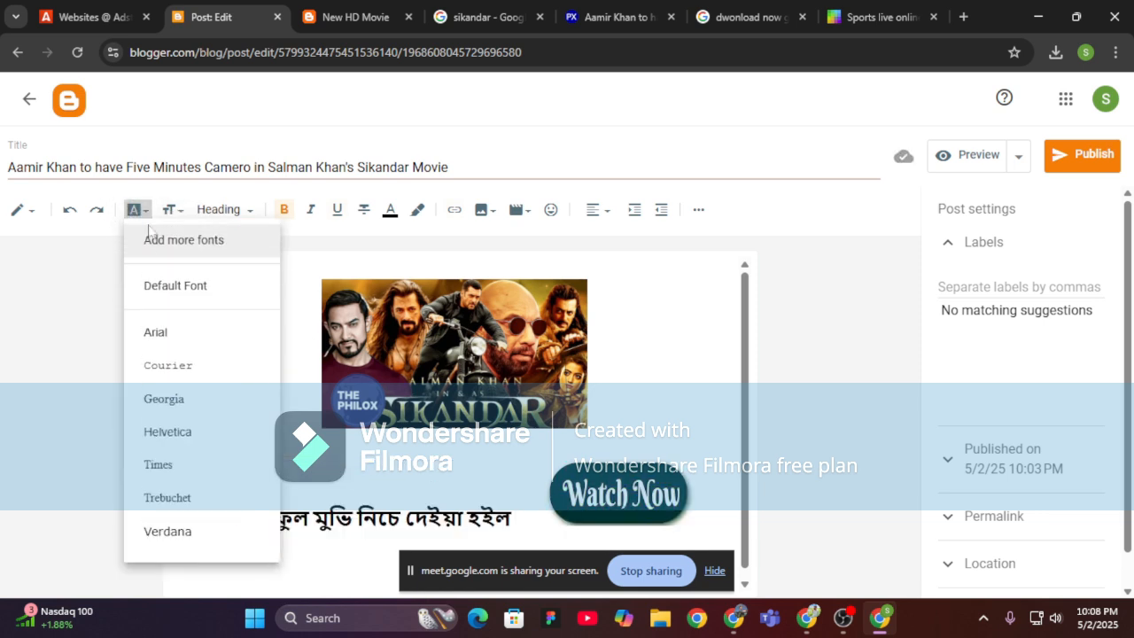
pyautogui.click(85, 458)
pyautogui.moveTo(619, 493); pyautogui.dragTo(275, 494)
pyautogui.click(279, 493)
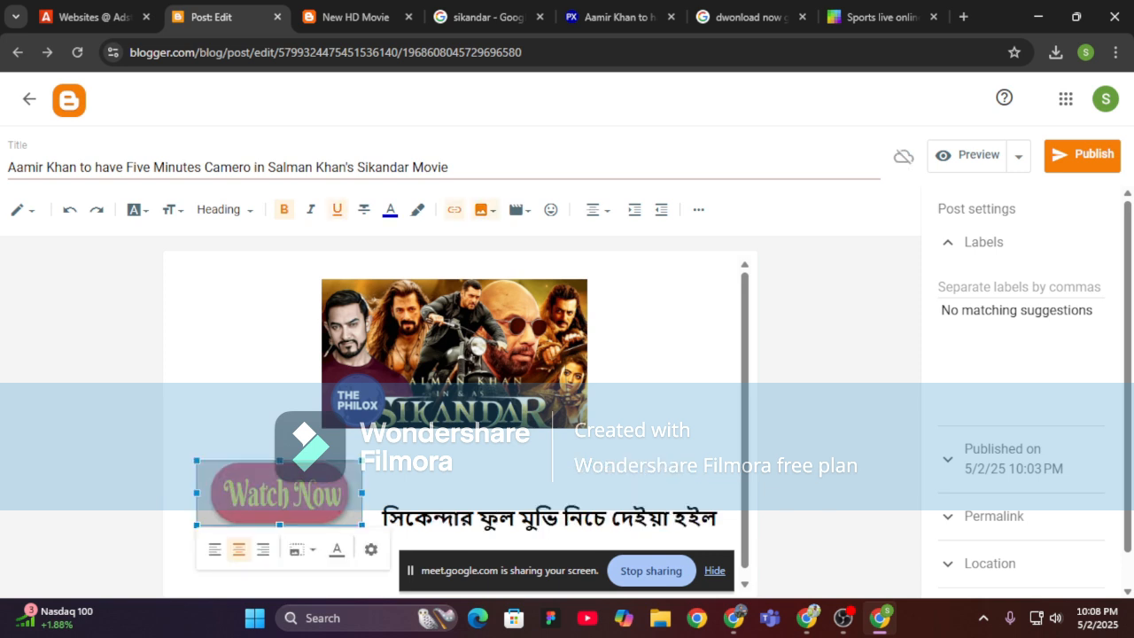
pyautogui.click(520, 518)
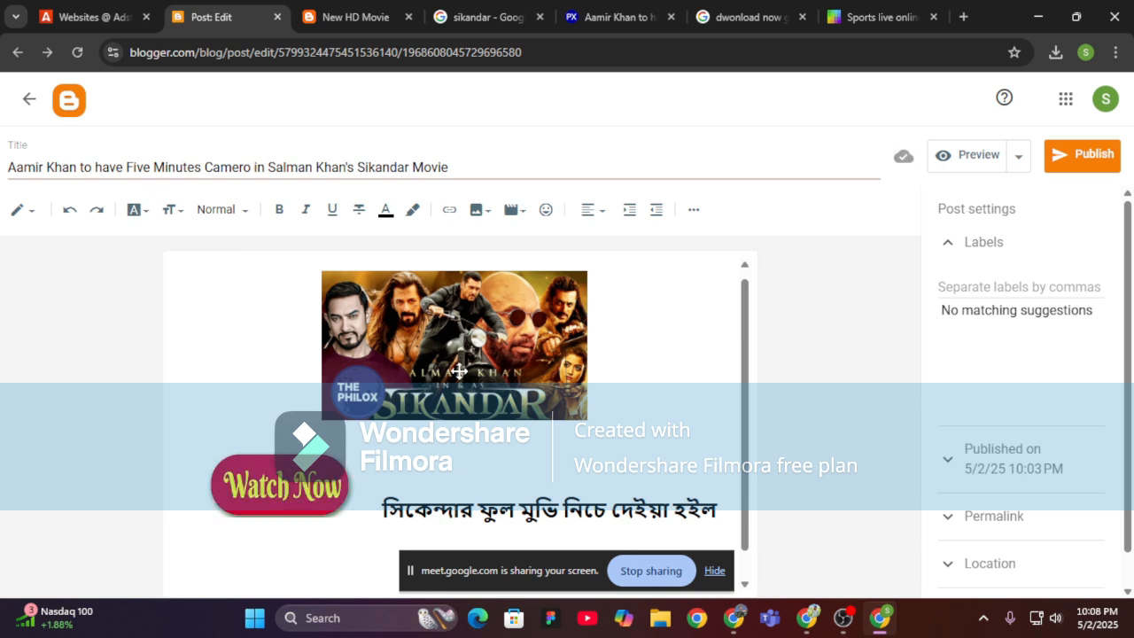
pyautogui.scroll(-1, 459, 370)
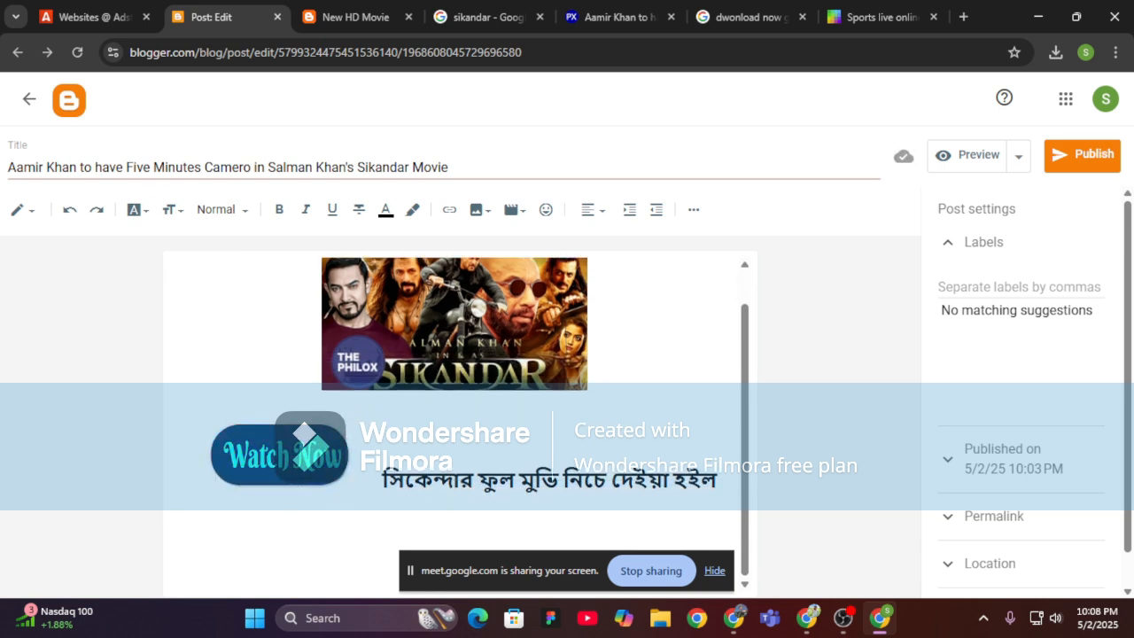
pyautogui.write('asdfsadf')
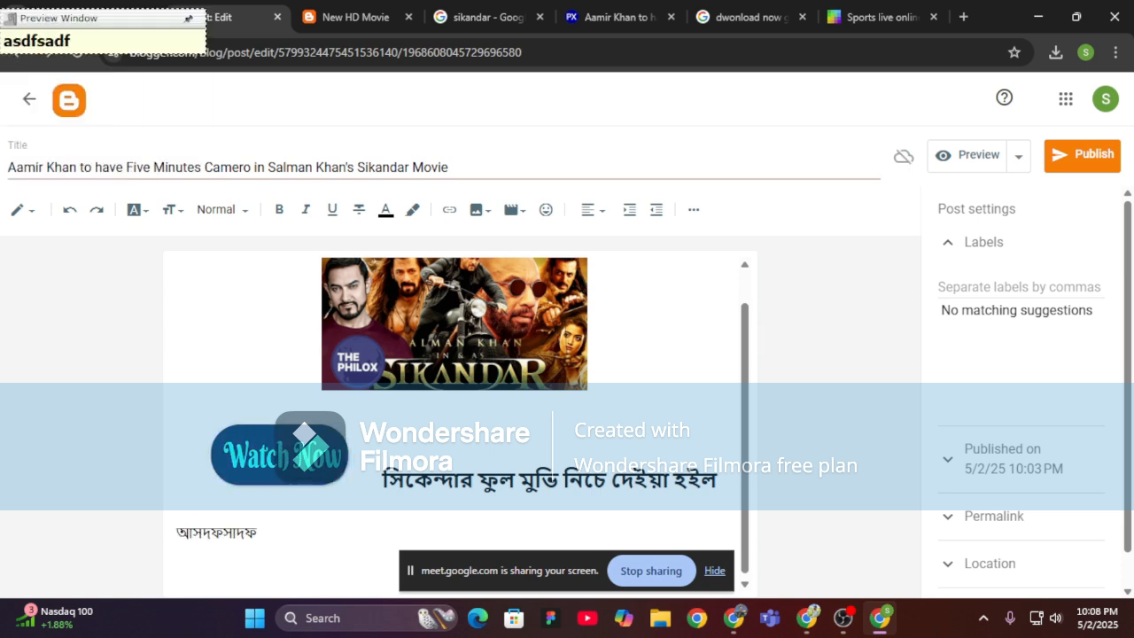
pyautogui.moveTo(257, 533); pyautogui.dragTo(174, 529)
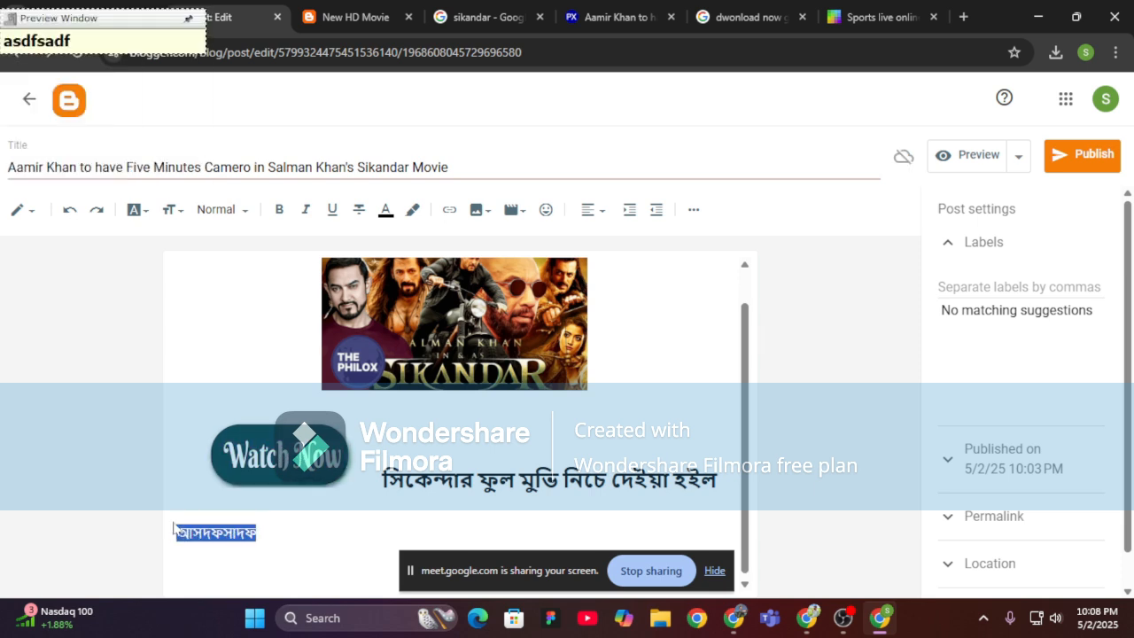
pyautogui.press('BackSpace')
pyautogui.write('asdfhkasdhfkjhsadkjjhfkjsadhfsad')
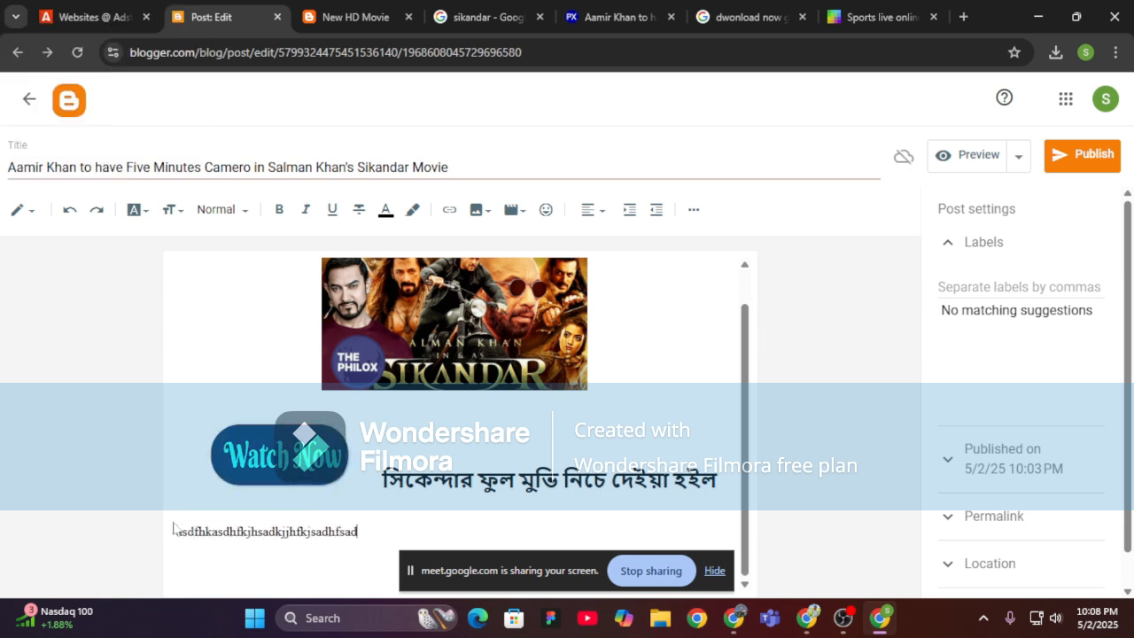
pyautogui.write('f')
pyautogui.moveTo(363, 531); pyautogui.dragTo(165, 535)
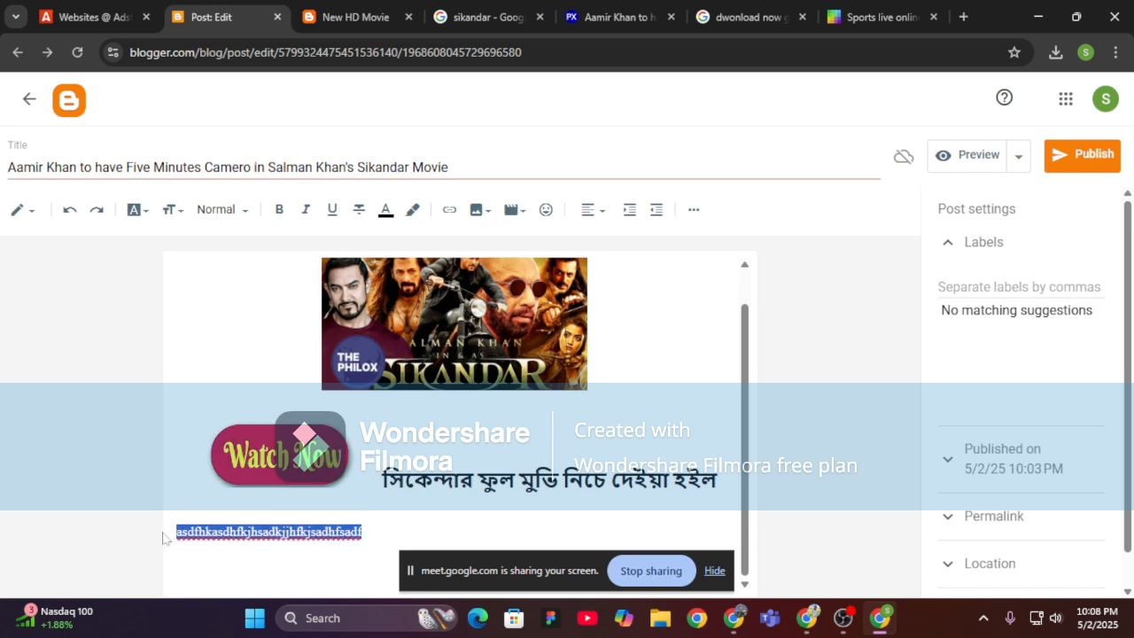
pyautogui.press('BackSpace')
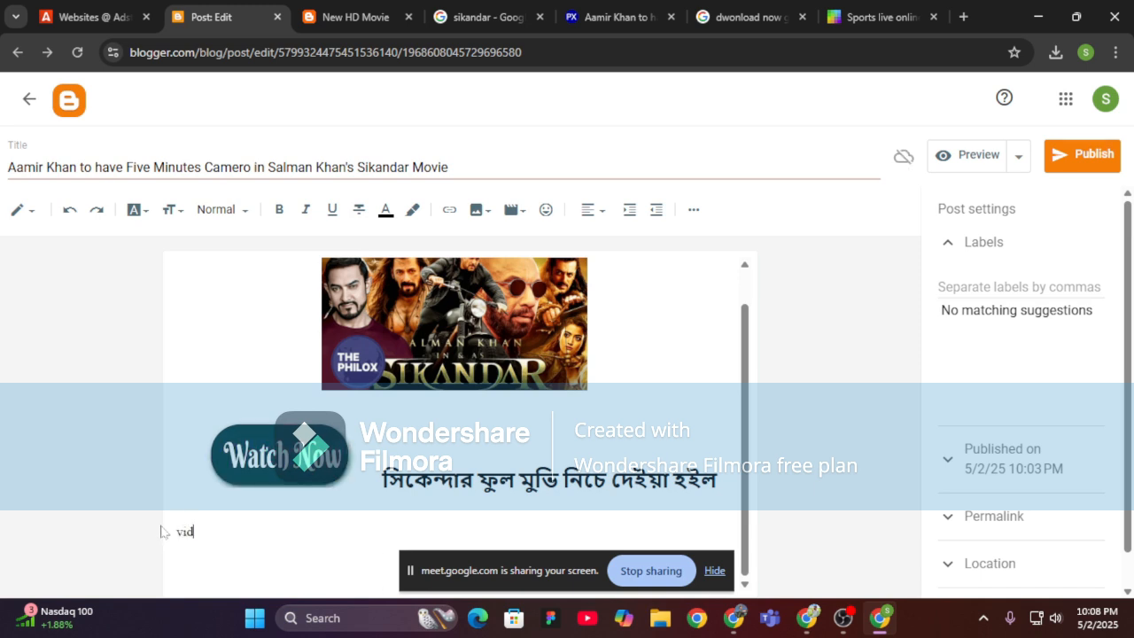
# Write "video akhane thakbe" below the Bengali heading and start a new line.
pyautogui.write('video akhane t')
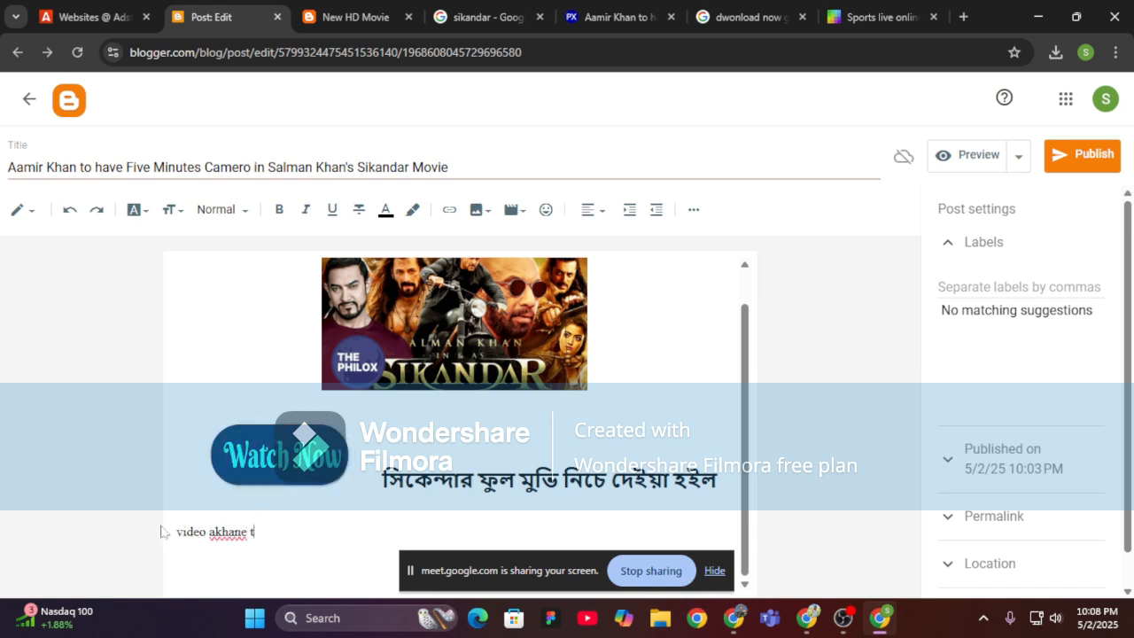
pyautogui.write('hakbe')
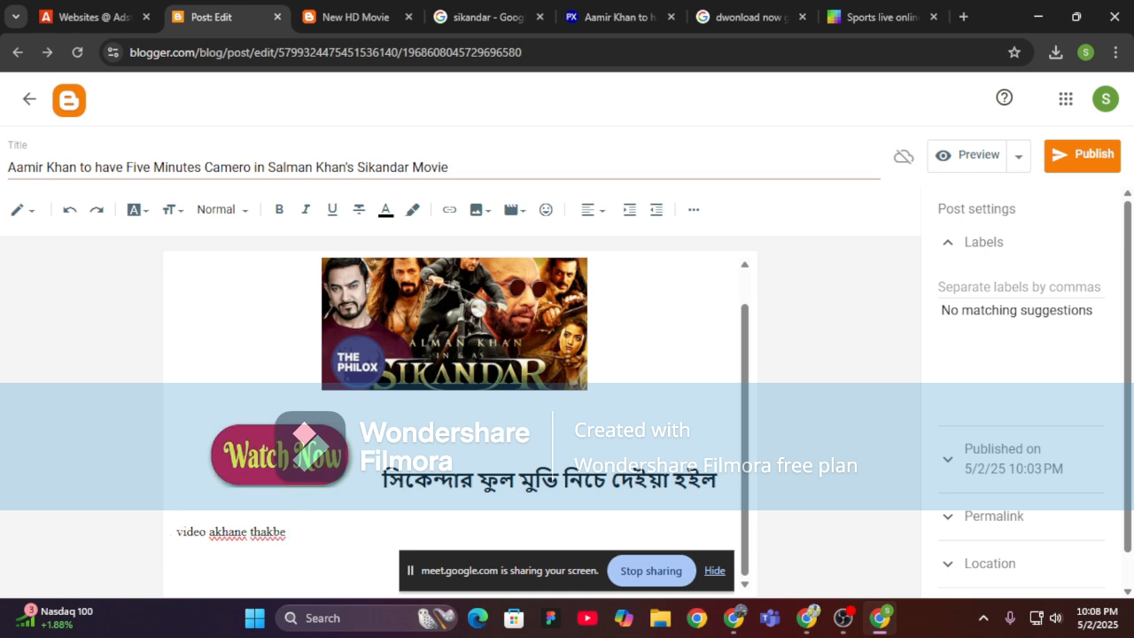
pyautogui.press('Return')
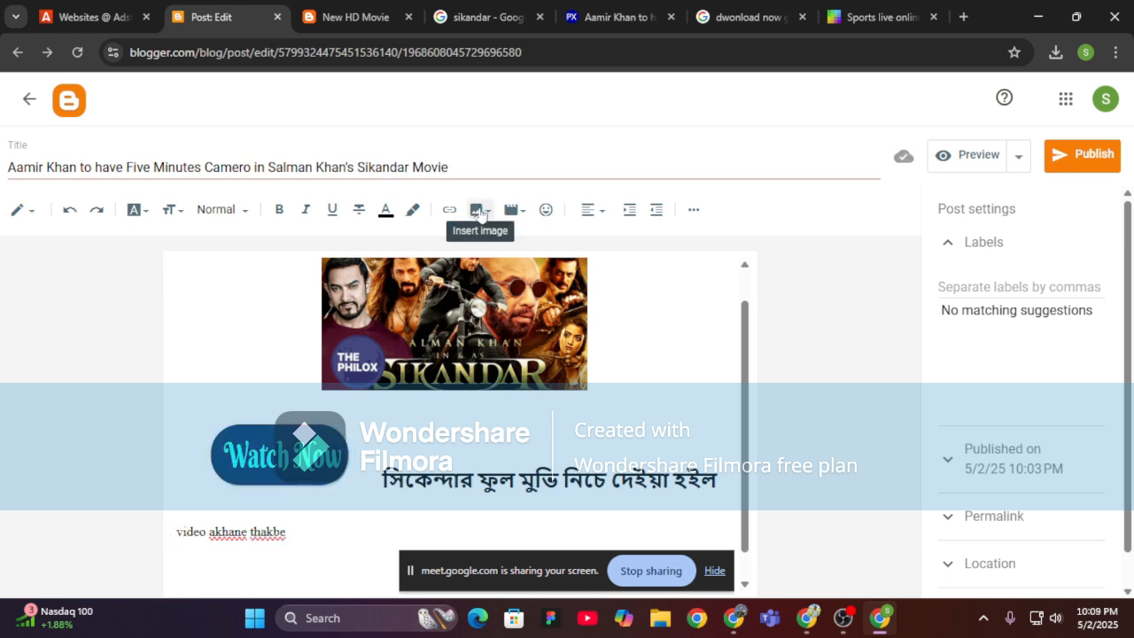
pyautogui.moveTo(807, 617)
pyautogui.click(703, 527)
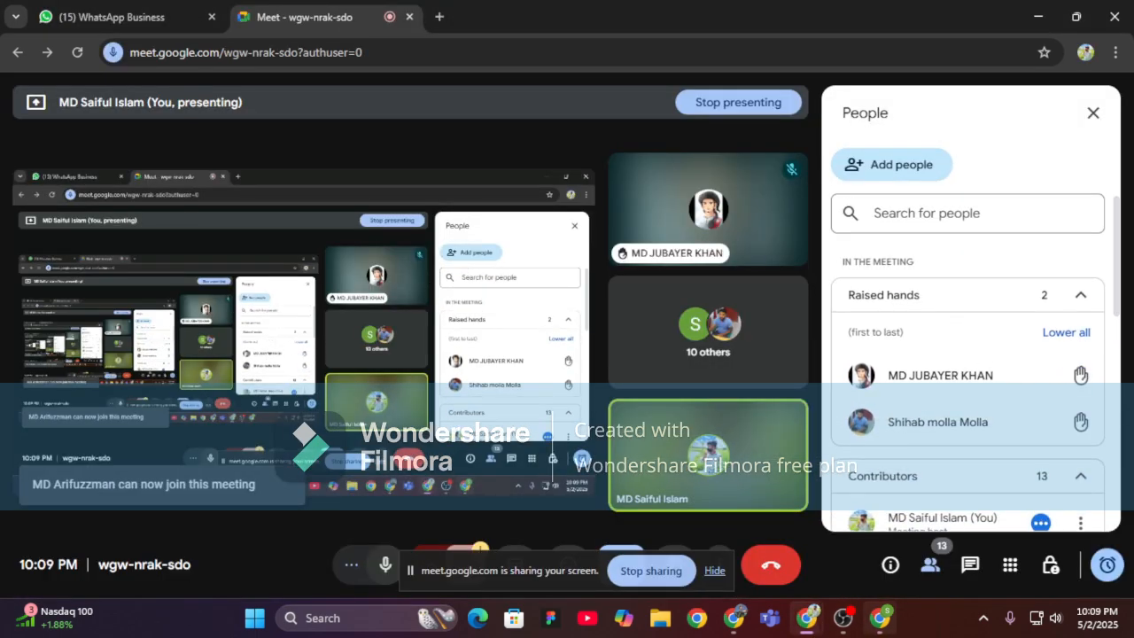
pyautogui.click(884, 619)
# Upload giphy.gif from the Downloads folder below "video akhane thakbe" and insert an empty line above the image.
pyautogui.scroll(-1, 461, 417)
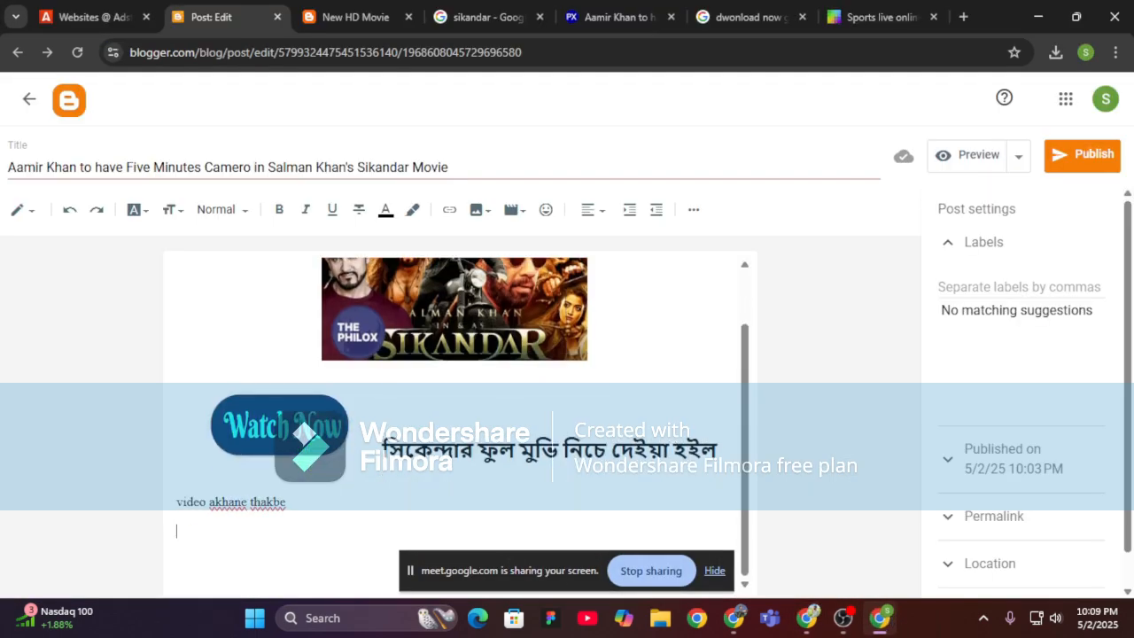
pyautogui.click(478, 210)
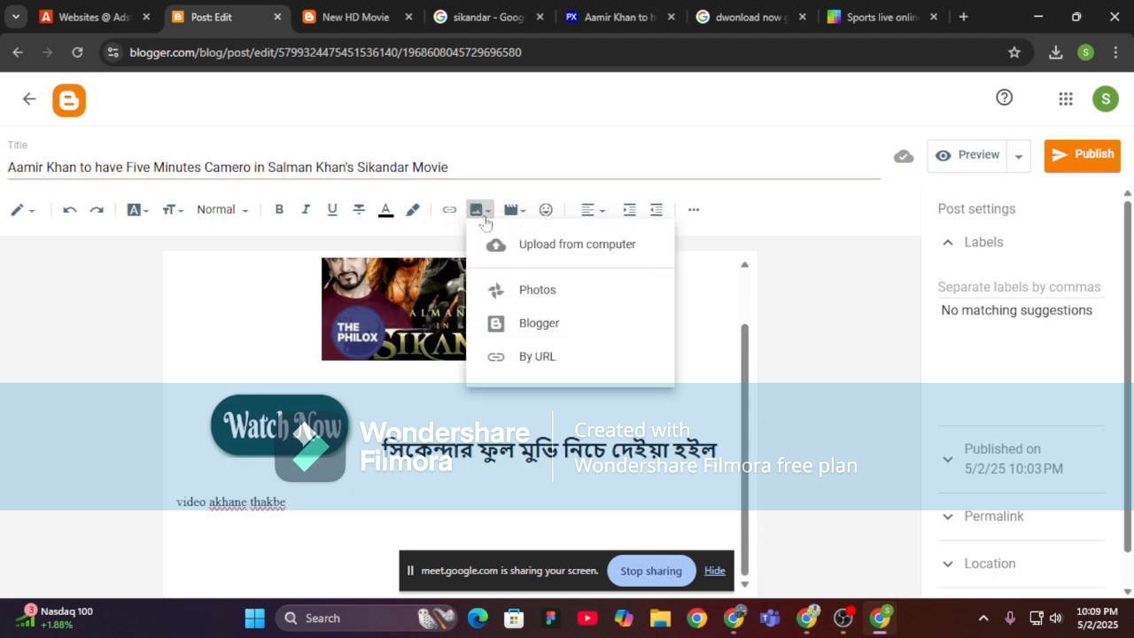
pyautogui.click(549, 252)
pyautogui.click(556, 426)
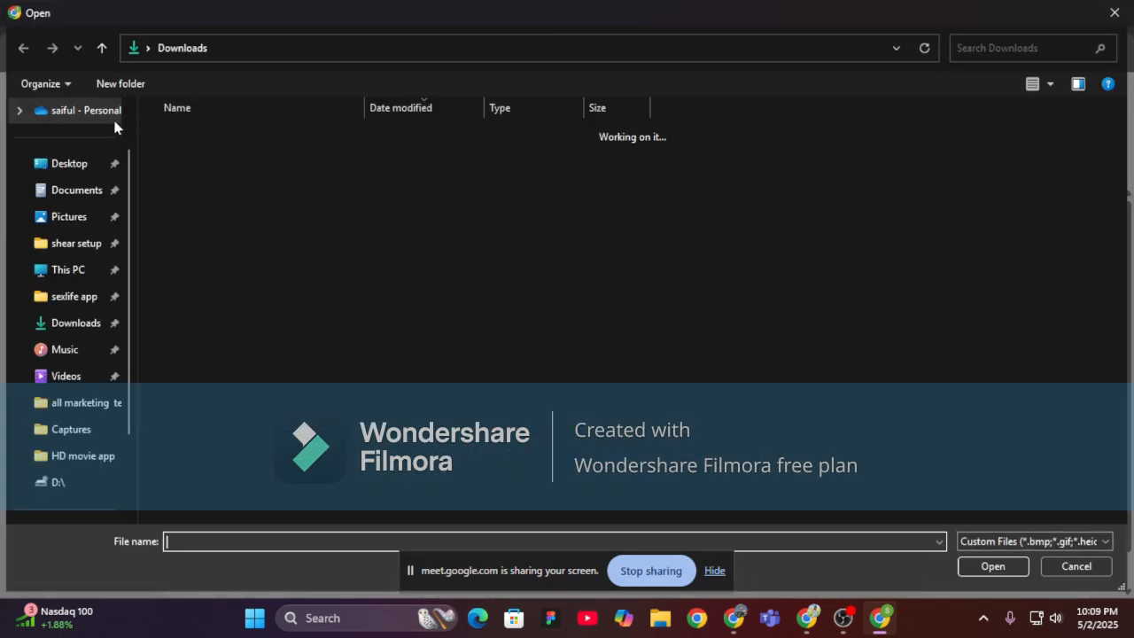
pyautogui.click(188, 160)
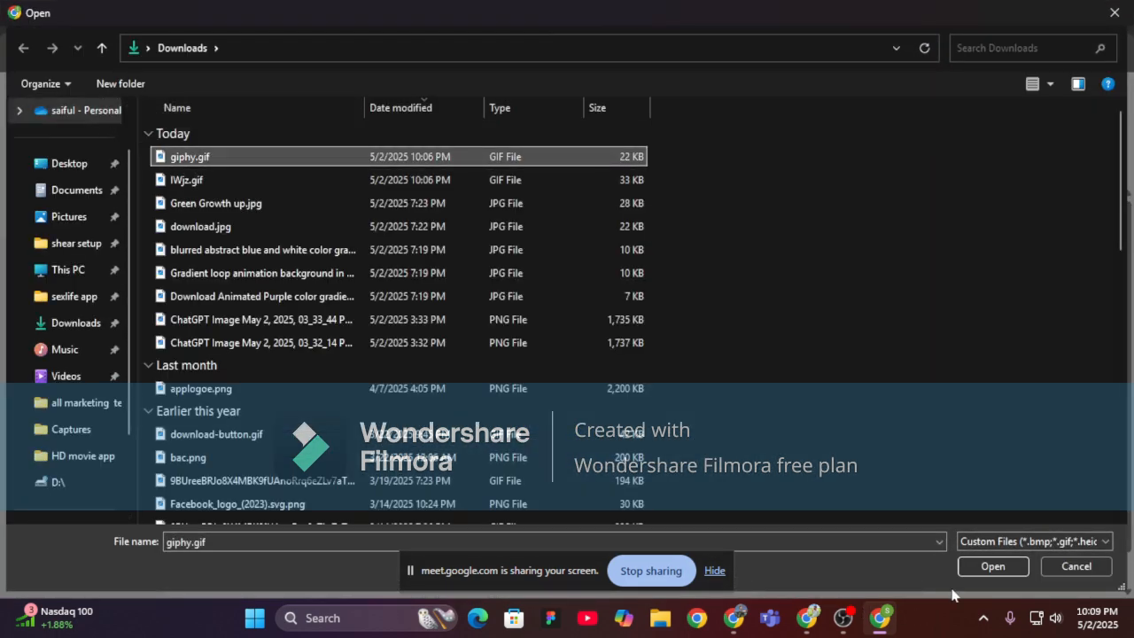
pyautogui.click(993, 566)
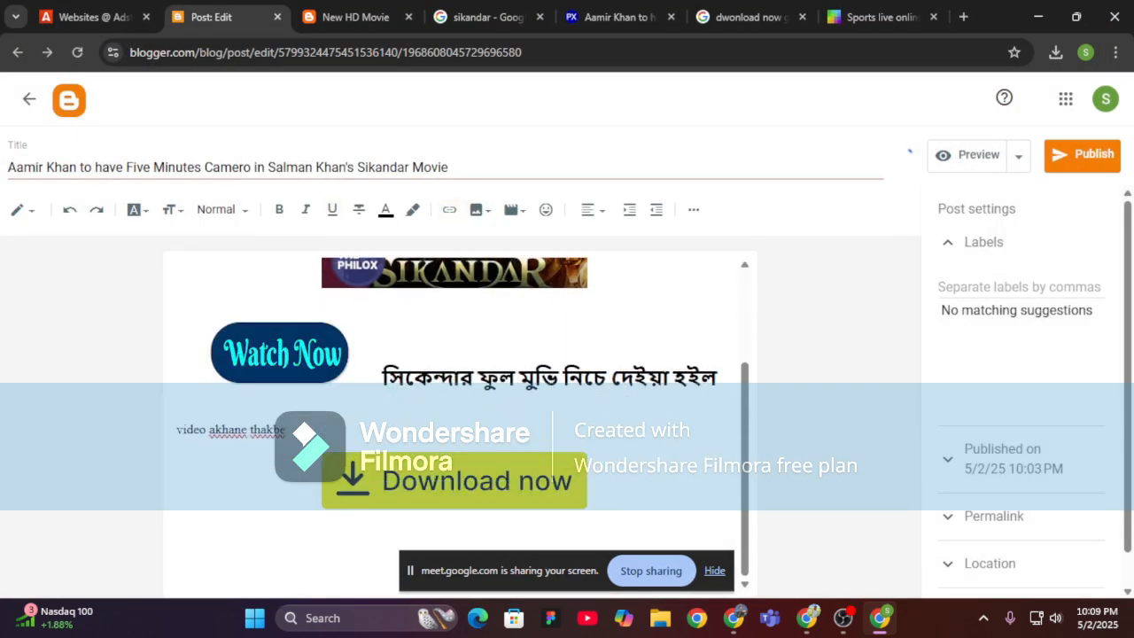
pyautogui.press('Return')
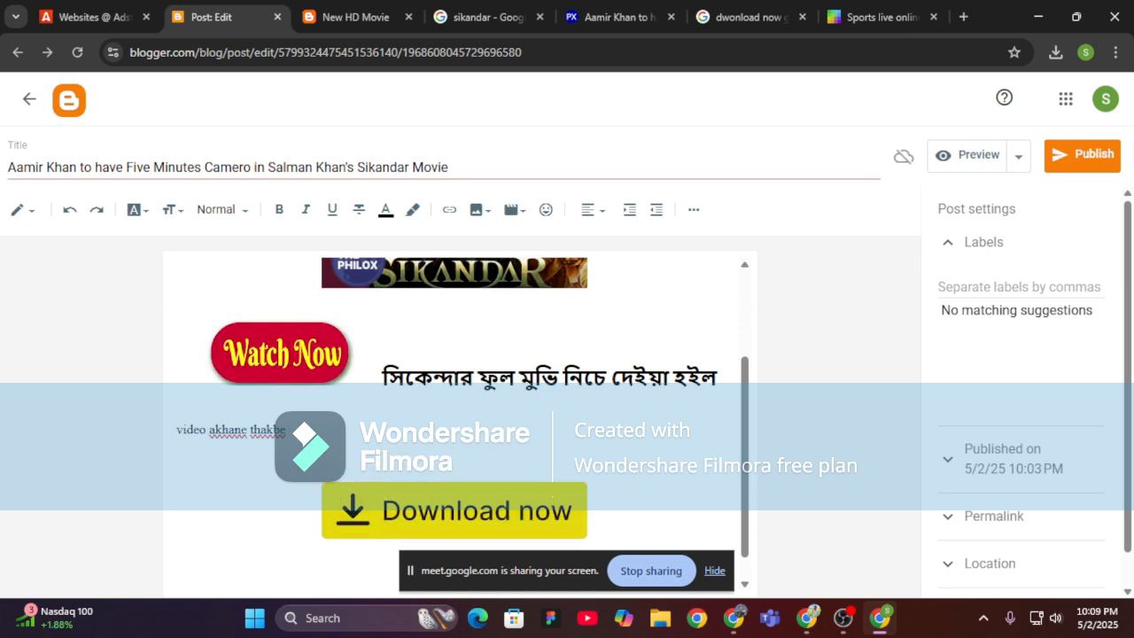
# Center the "video akhane thakbe" line in the post.
pyautogui.moveTo(165, 452); pyautogui.dragTo(169, 436)
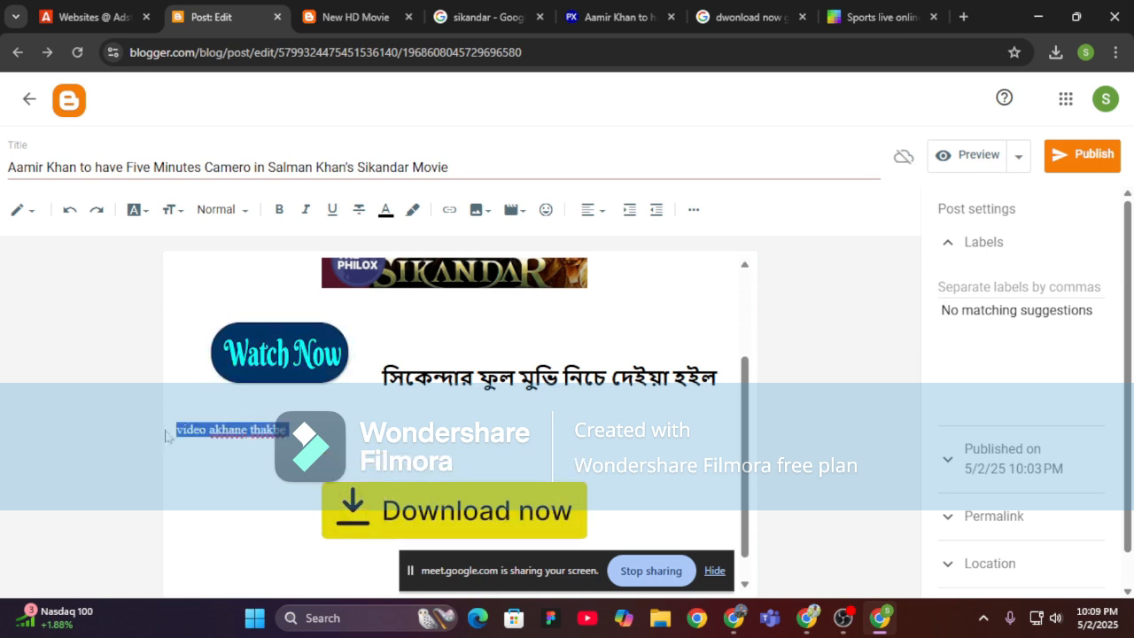
pyautogui.click(592, 211)
pyautogui.click(628, 259)
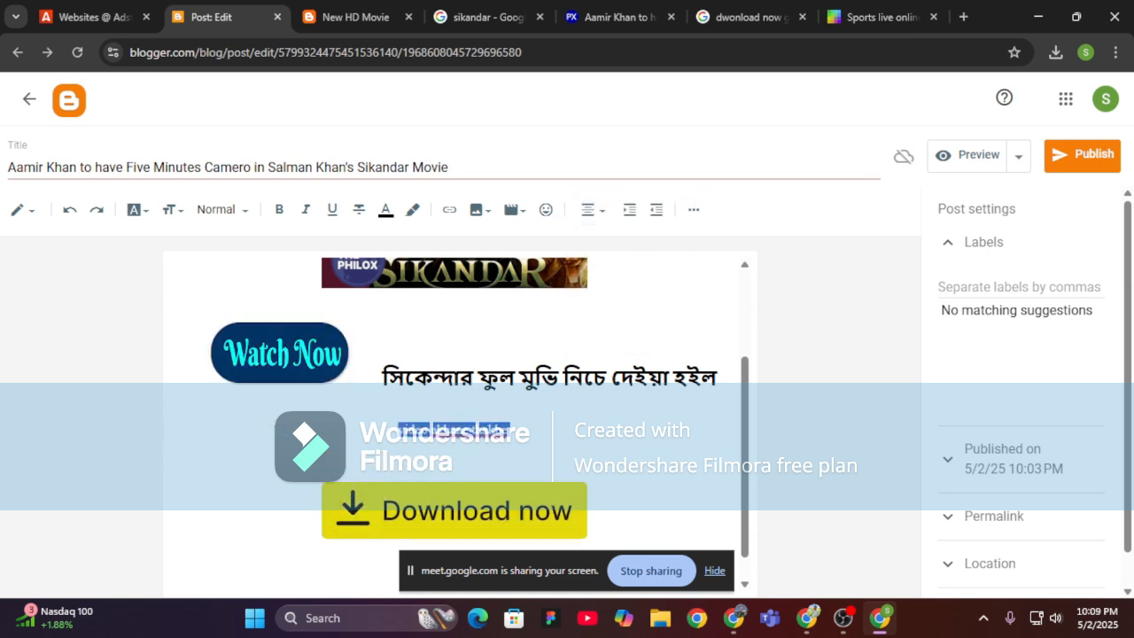
pyautogui.click(177, 458)
pyautogui.moveTo(398, 431); pyautogui.dragTo(510, 430)
pyautogui.scroll(-1, 460, 481)
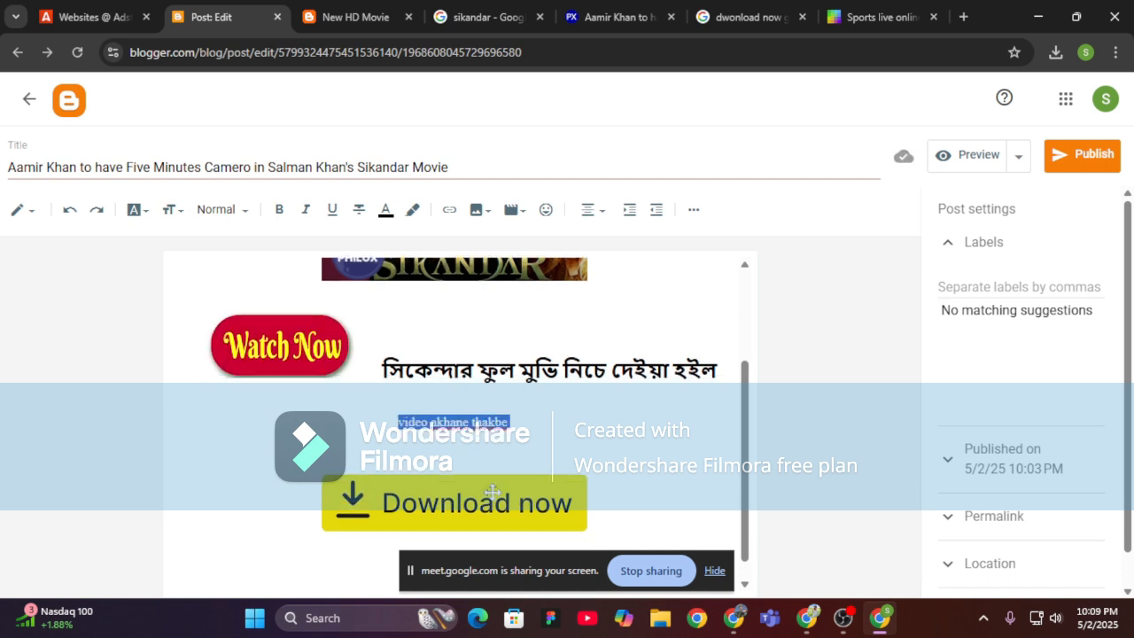
# Write "movie ti dwonload korte akhane click korun" on the line above the Download now image.
pyautogui.click(592, 483)
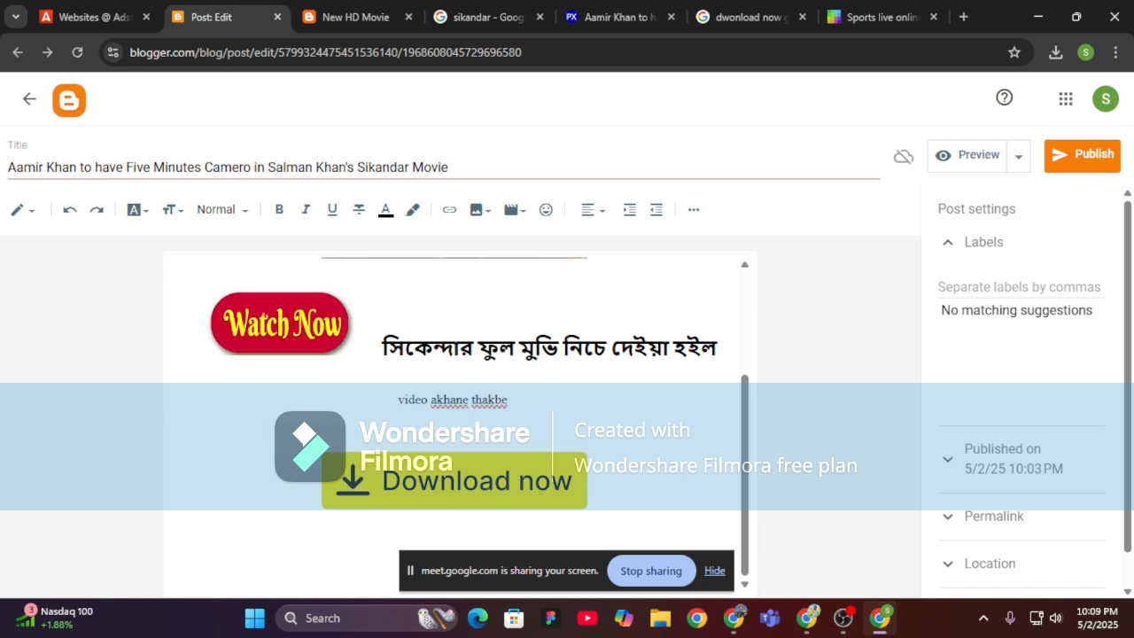
pyautogui.write('movie')
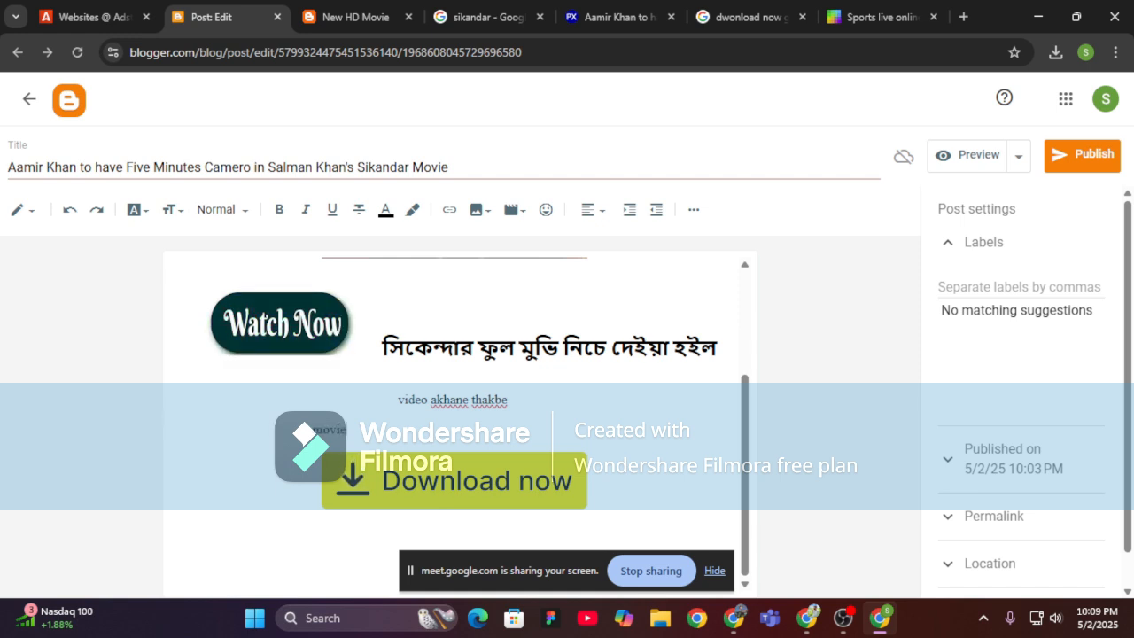
pyautogui.write(' titdwon')
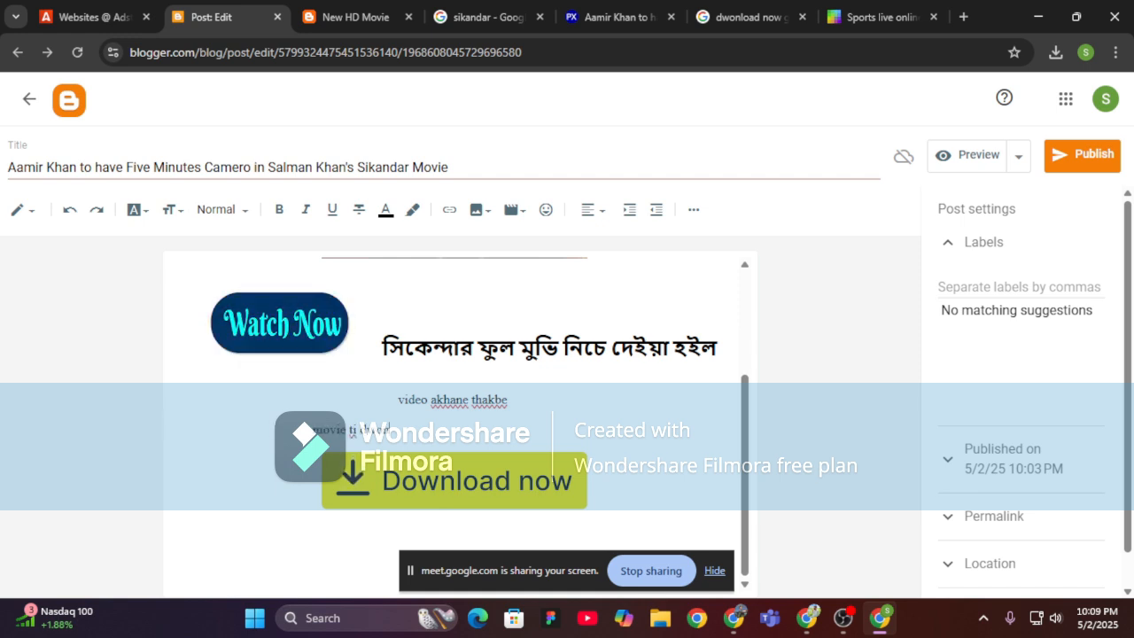
pyautogui.write('load ')
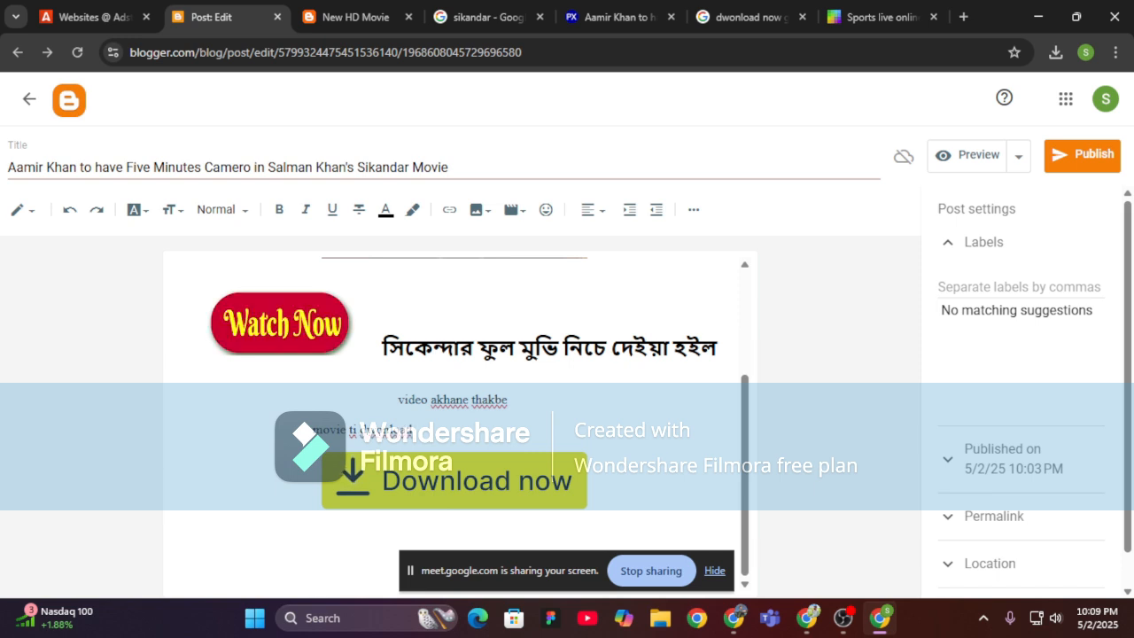
pyautogui.write('korte ak')
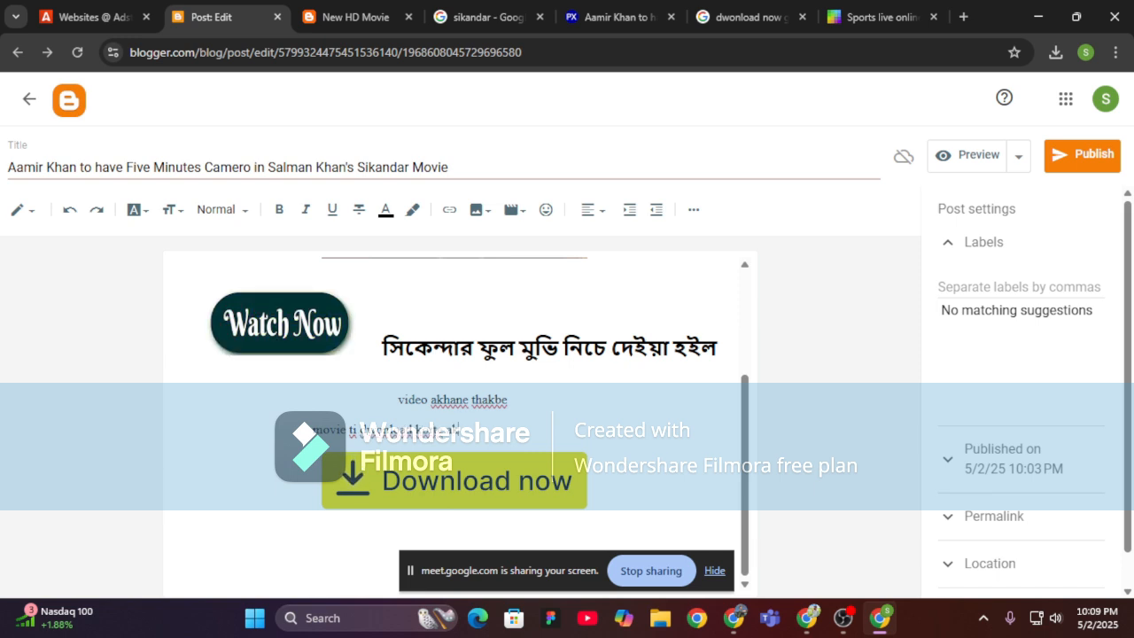
pyautogui.write('hane cli')
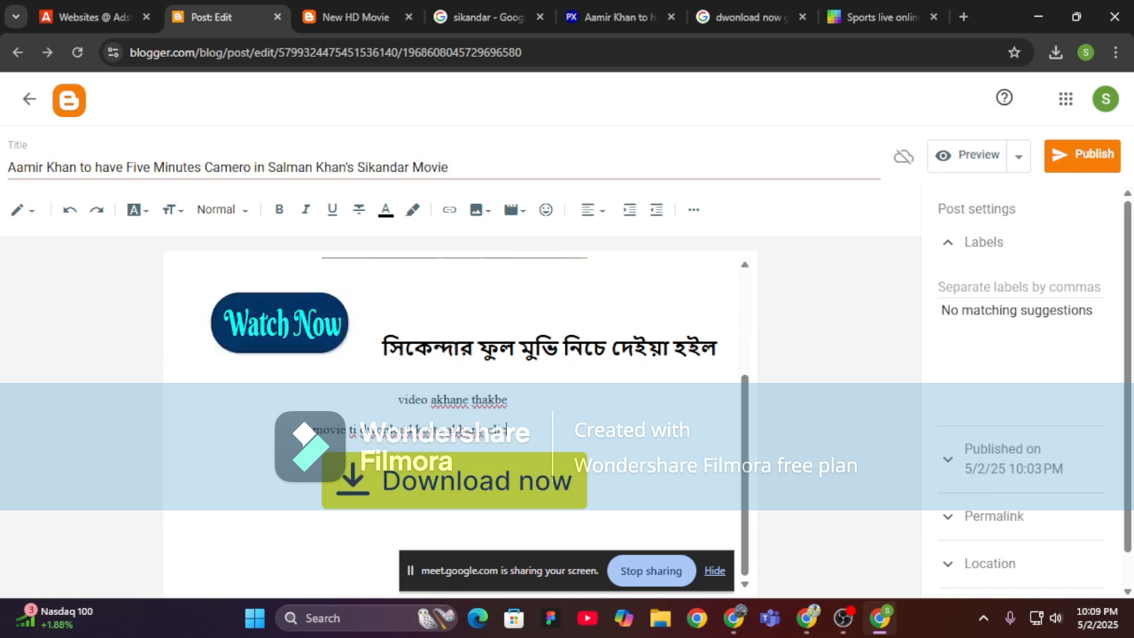
pyautogui.write('run')
# Add two pointing-down hand emojis (👇👇) at the end of the download line.
pyautogui.press('super+period')
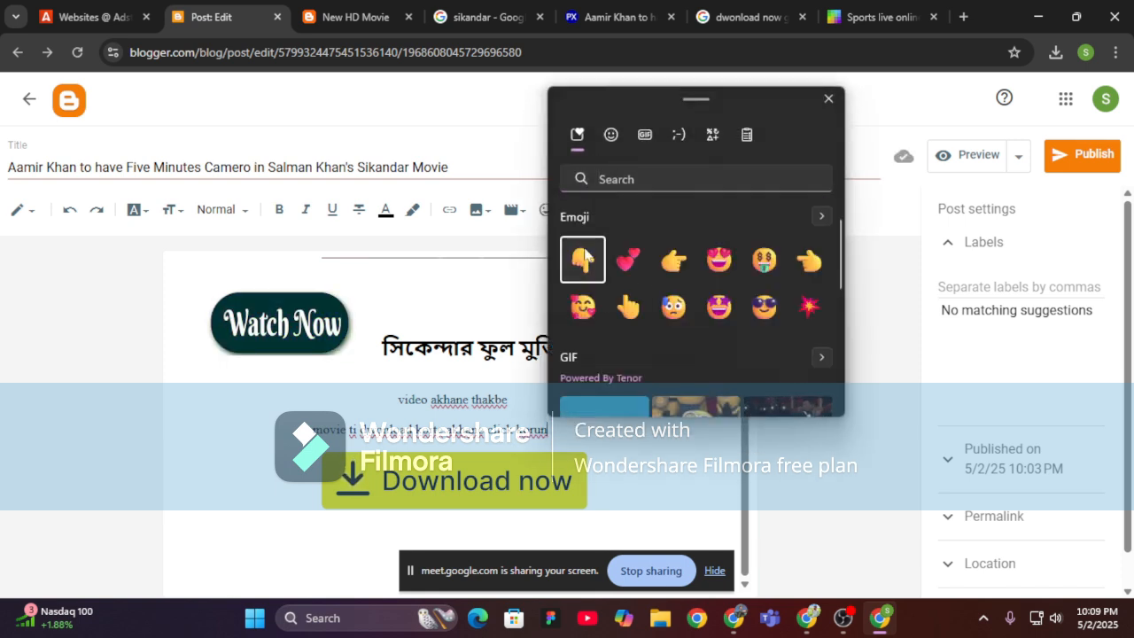
pyautogui.press('Return')
pyautogui.press('Return')
pyautogui.press('Escape')
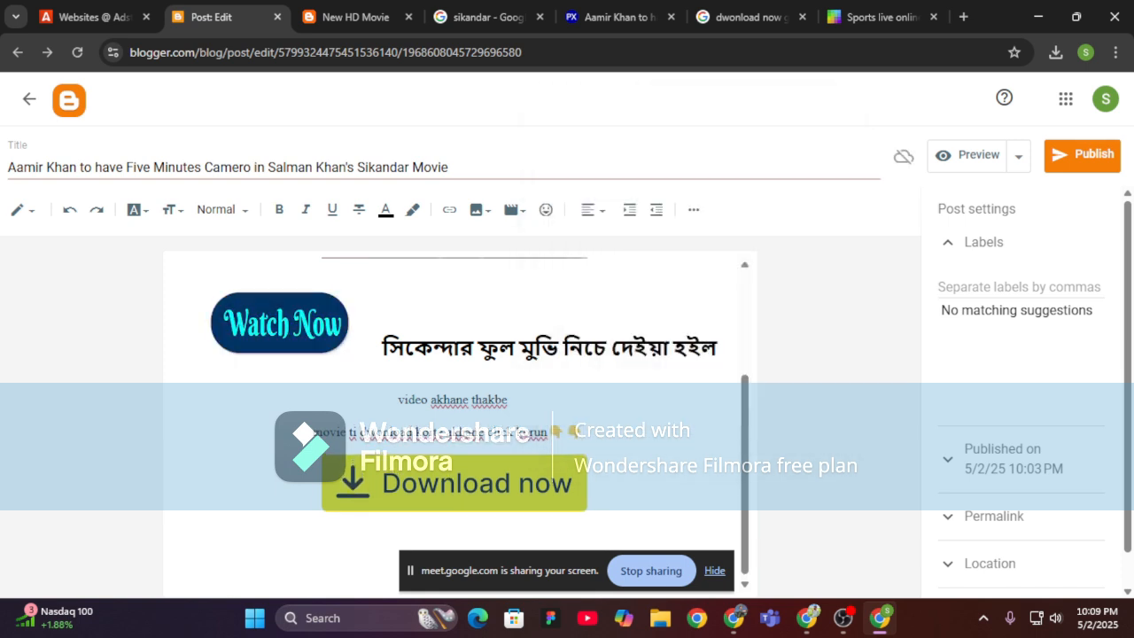
pyautogui.scroll(2, 509, 407)
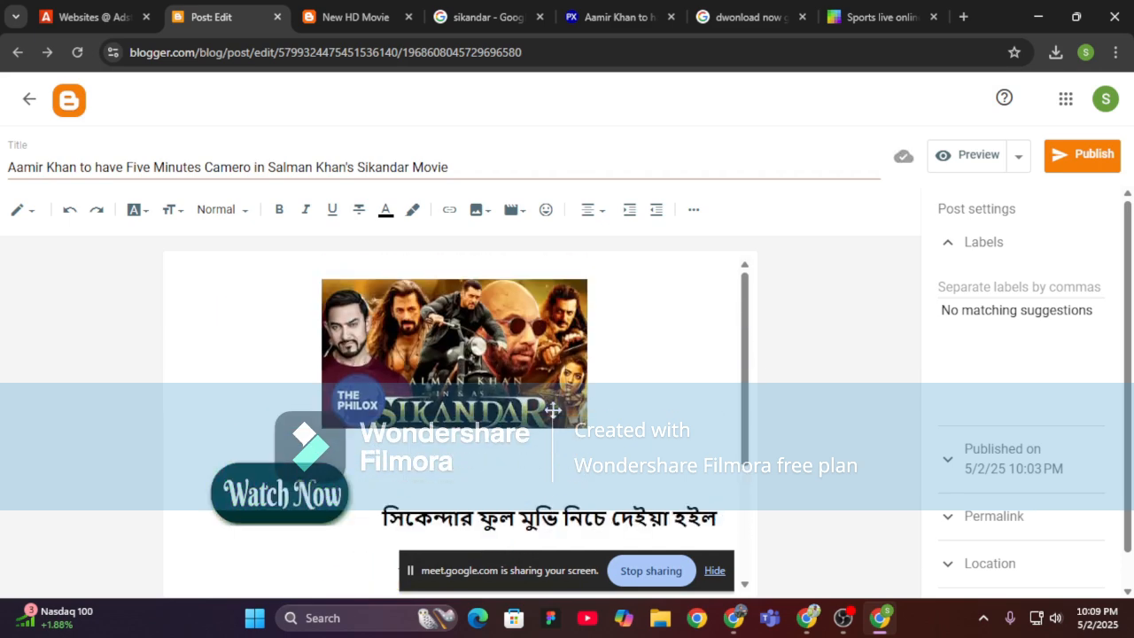
pyautogui.scroll(-2, 455, 417)
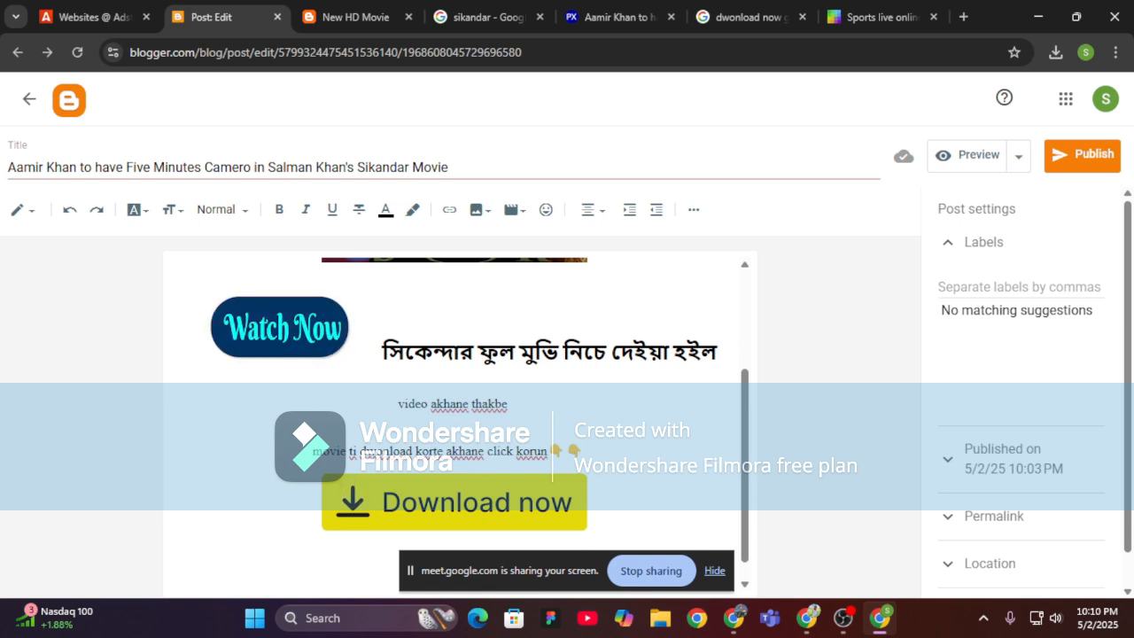
pyautogui.tripleClick(453, 404)
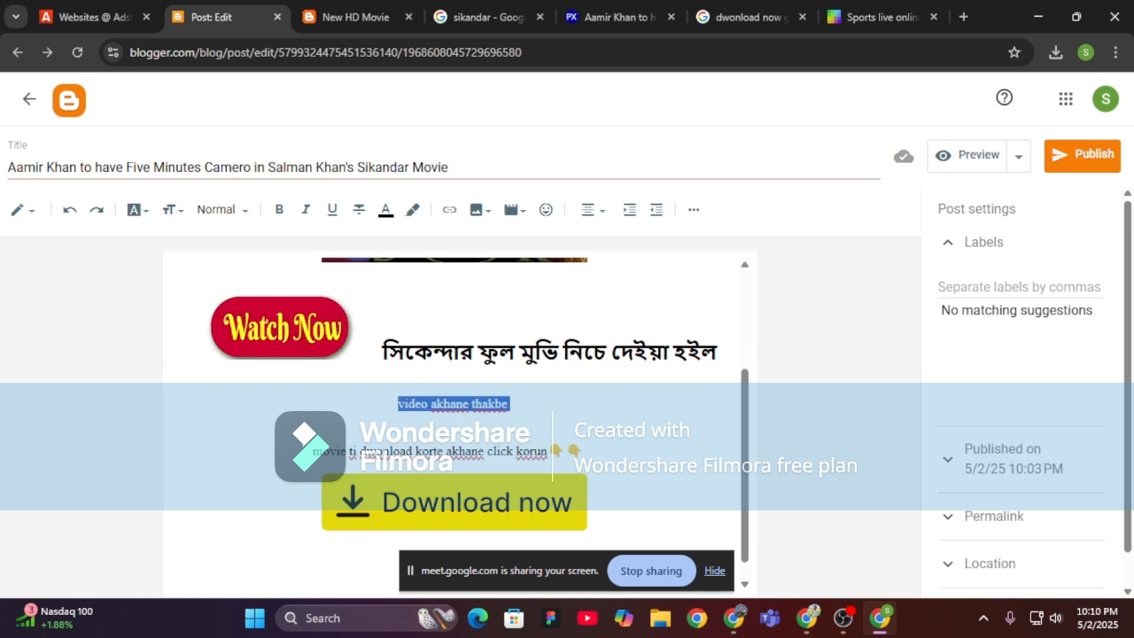
pyautogui.click(454, 415)
pyautogui.tripleClick(454, 407)
pyautogui.scroll(3, 455, 408)
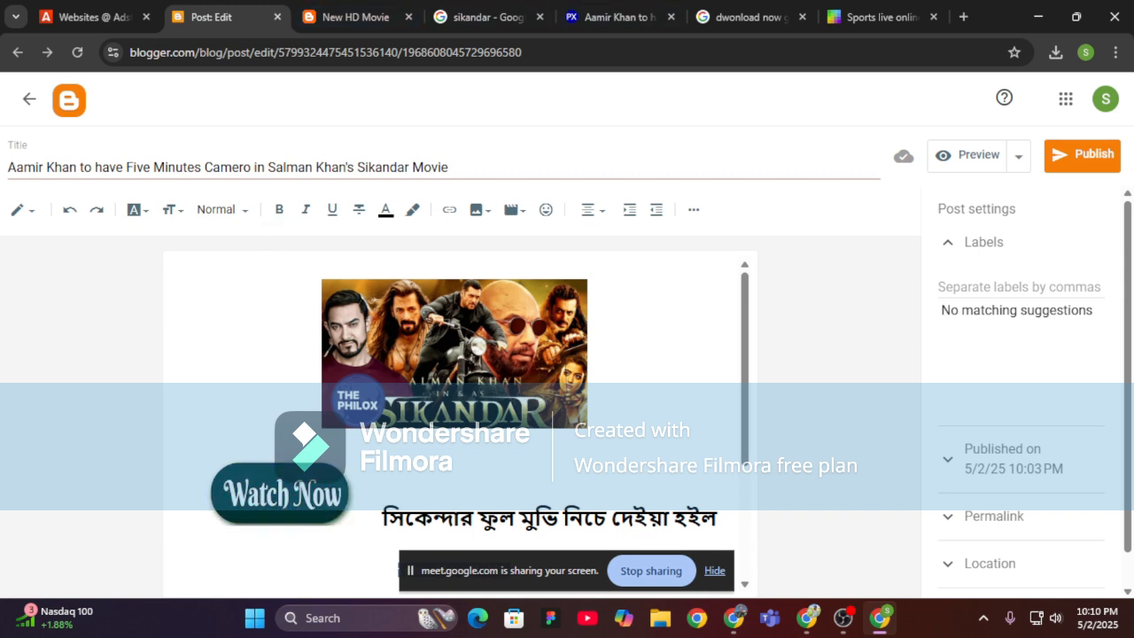
pyautogui.scroll(-2, 541, 350)
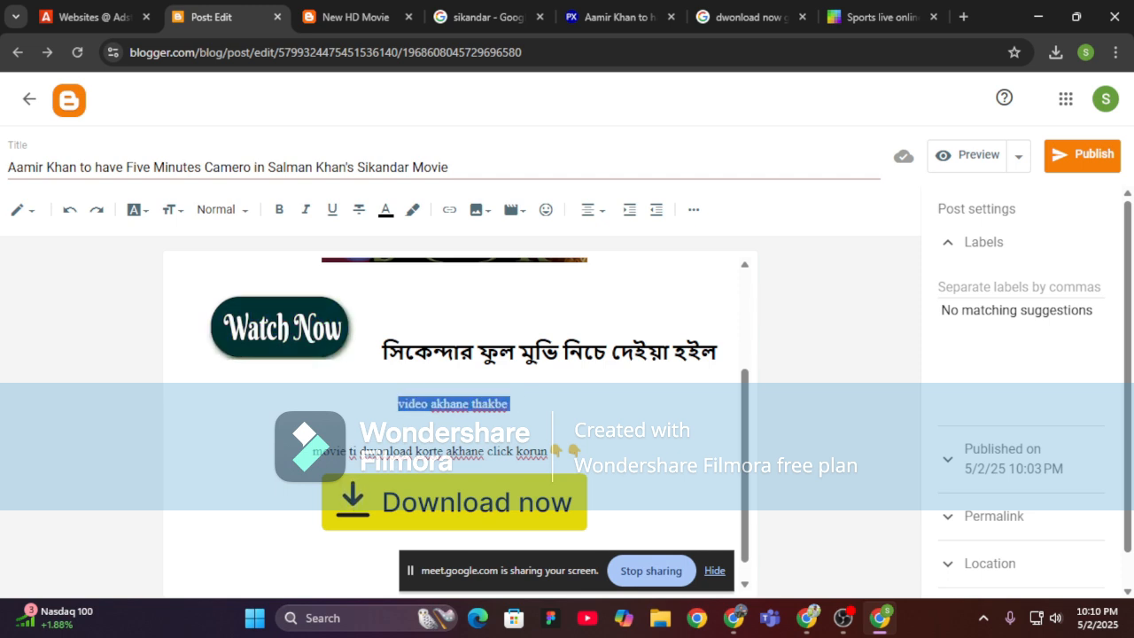
pyautogui.click(456, 403)
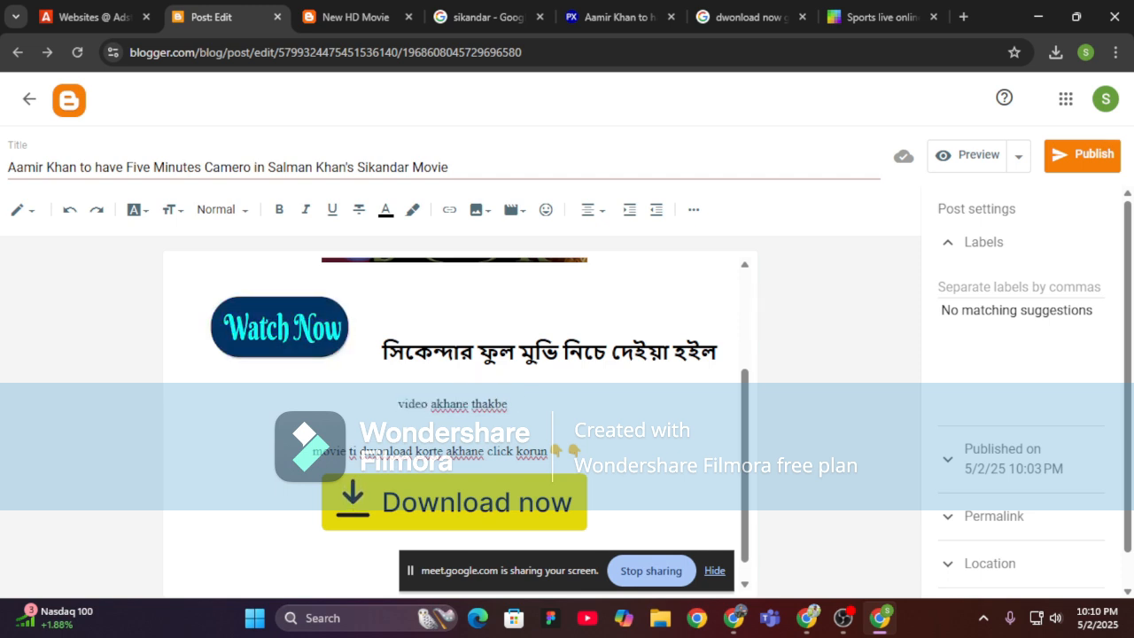
pyautogui.doubleClick(449, 403)
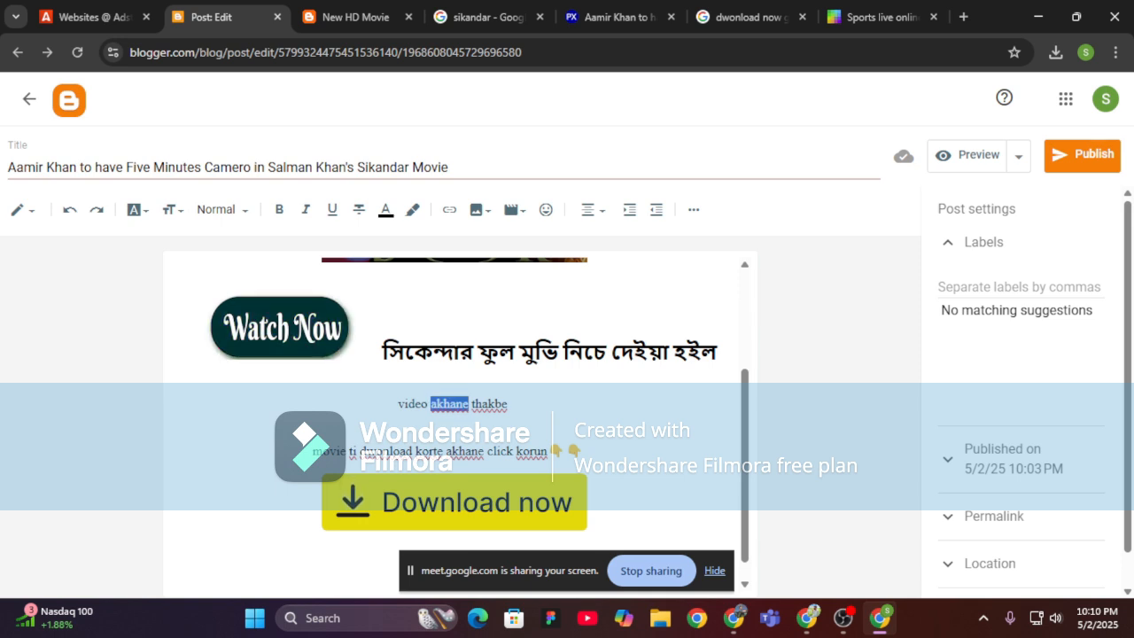
pyautogui.doubleClick(490, 403)
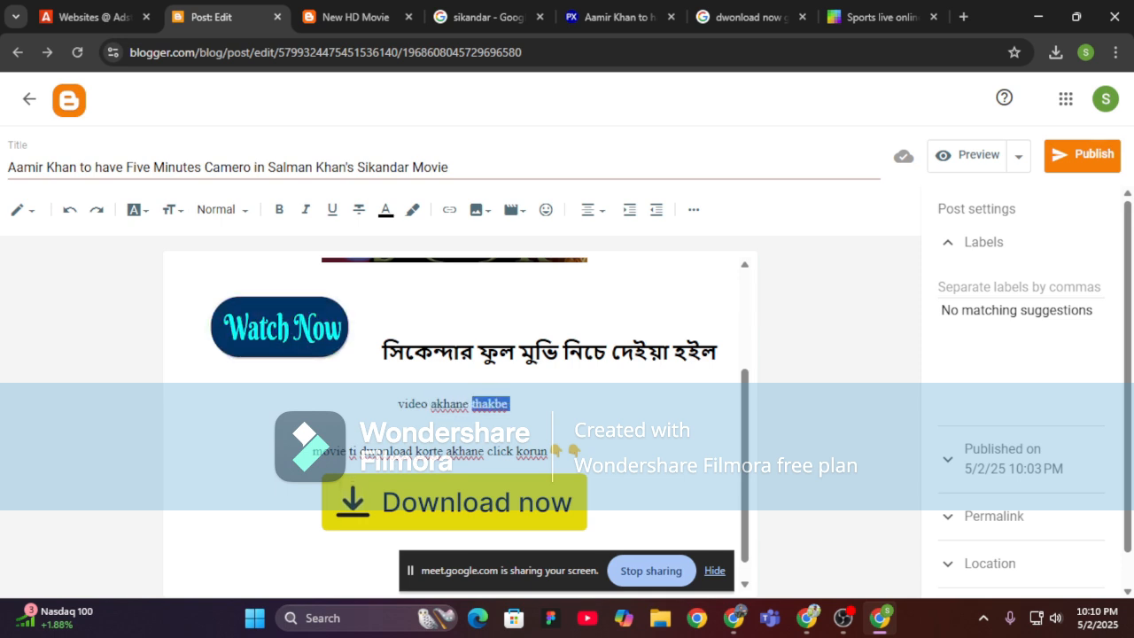
pyautogui.doubleClick(450, 403)
pyautogui.doubleClick(414, 403)
pyautogui.moveTo(464, 403); pyautogui.dragTo(470, 403)
pyautogui.click(450, 403)
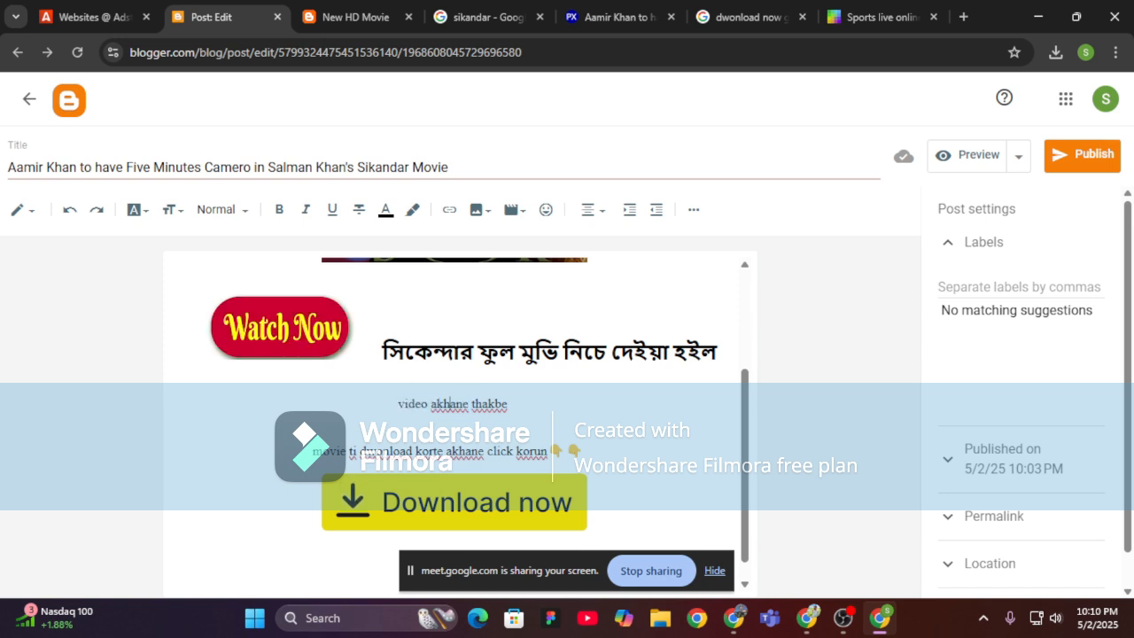
pyautogui.doubleClick(450, 403)
pyautogui.doubleClick(490, 403)
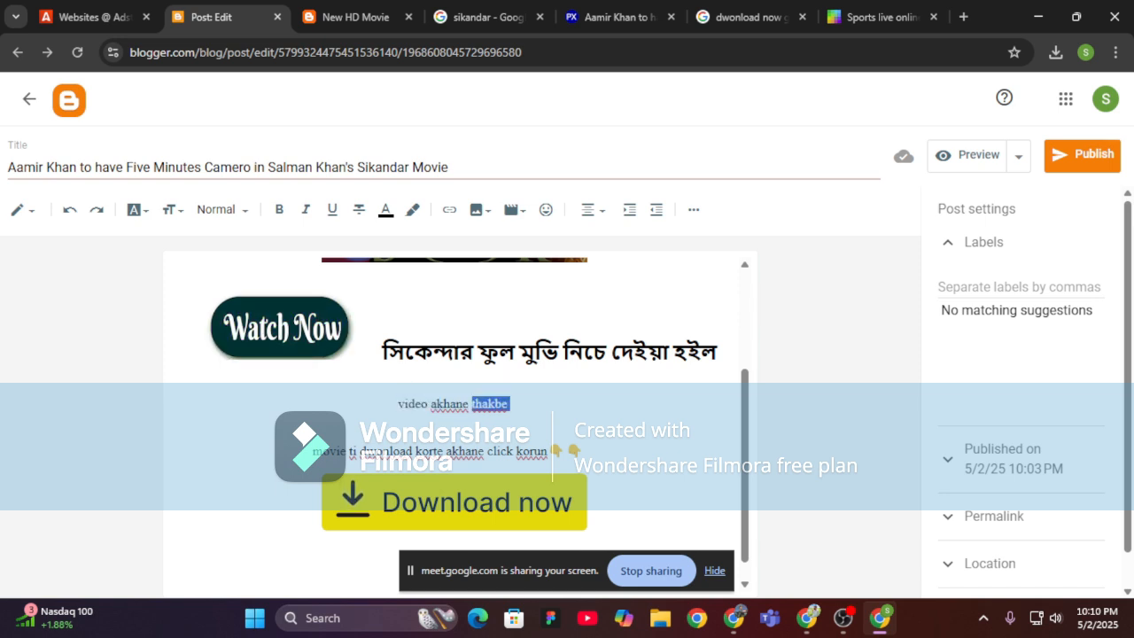
pyautogui.click(450, 403)
pyautogui.doubleClick(450, 403)
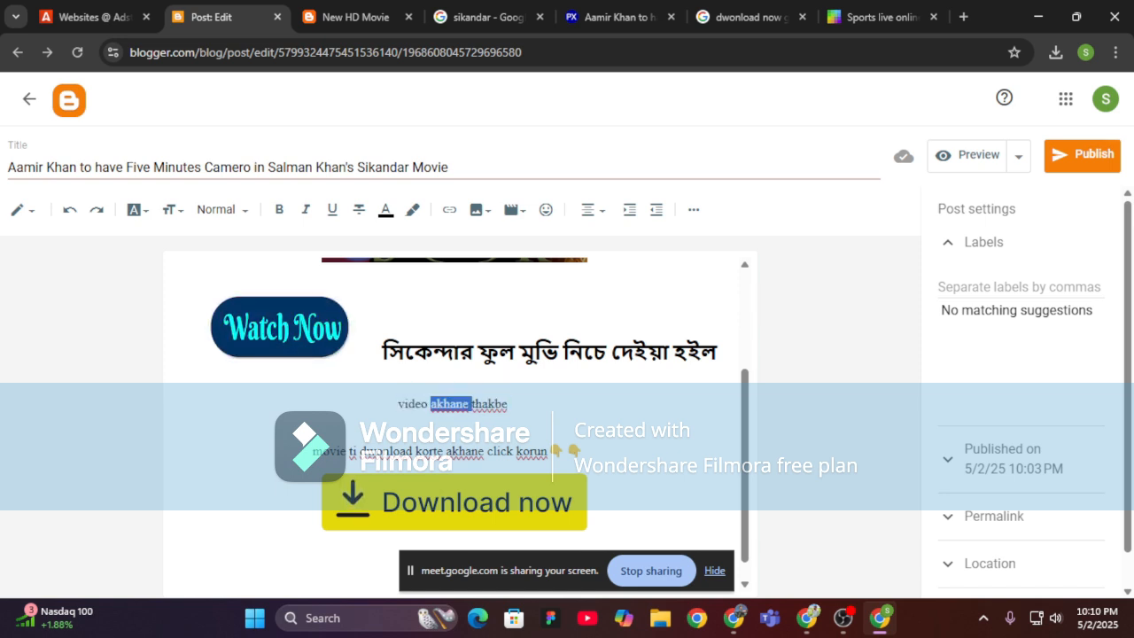
pyautogui.doubleClick(491, 403)
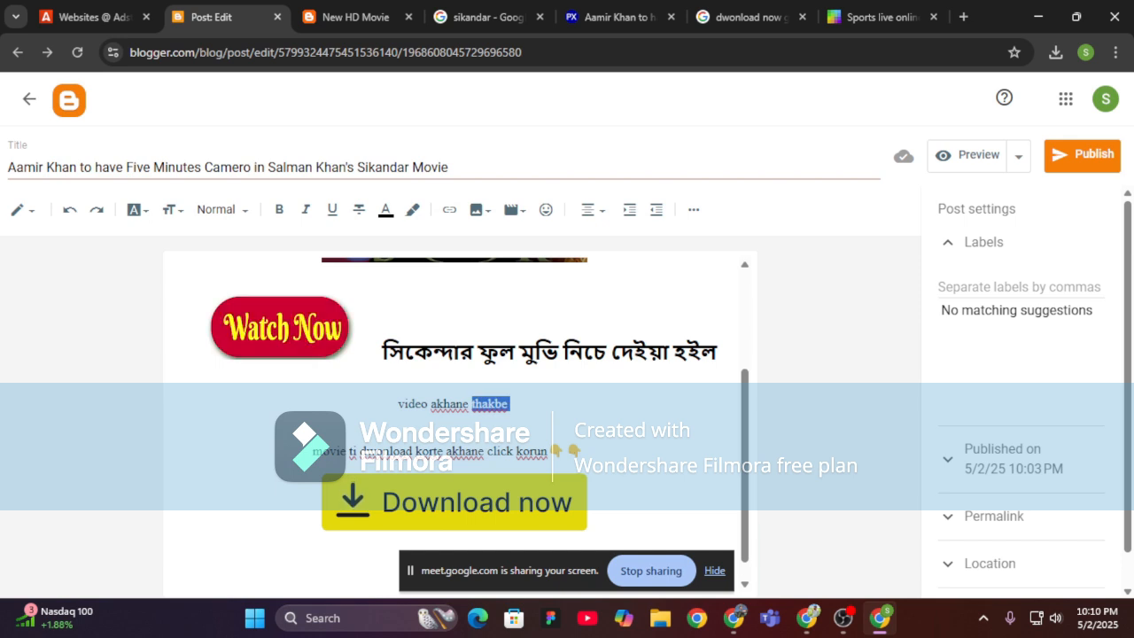
pyautogui.doubleClick(449, 403)
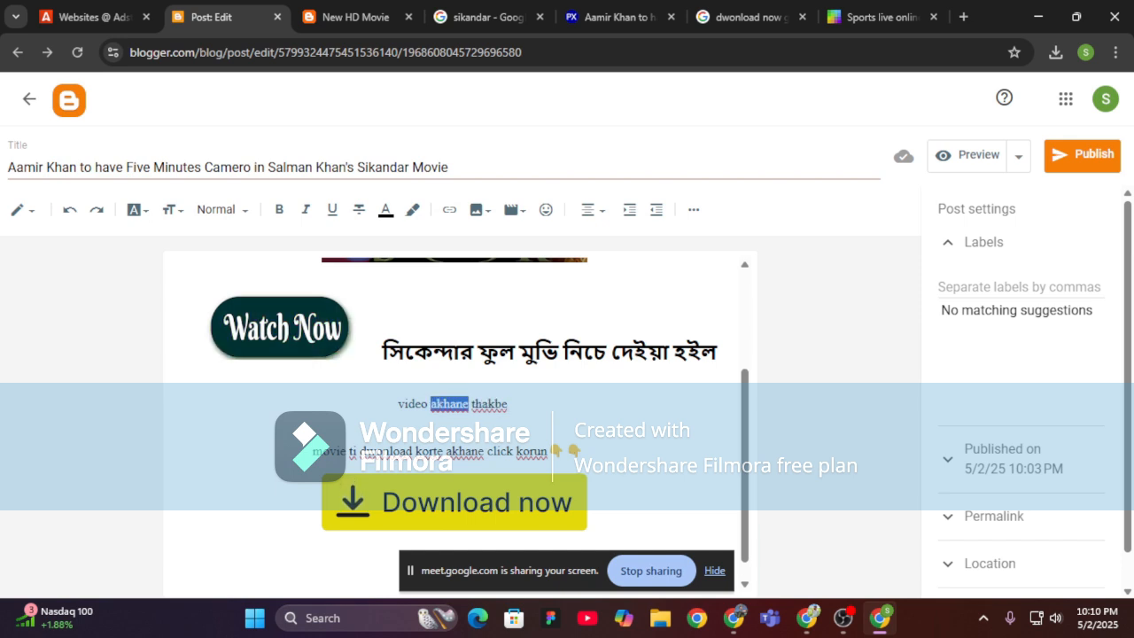
pyautogui.doubleClick(414, 403)
pyautogui.click(463, 404)
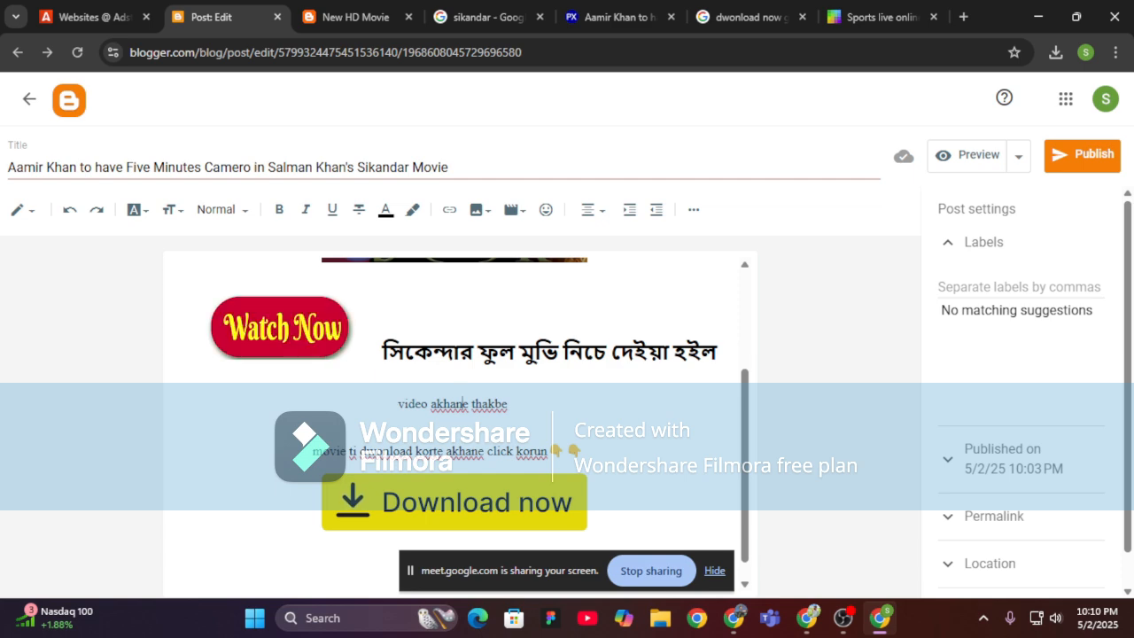
pyautogui.scroll(2, 582, 393)
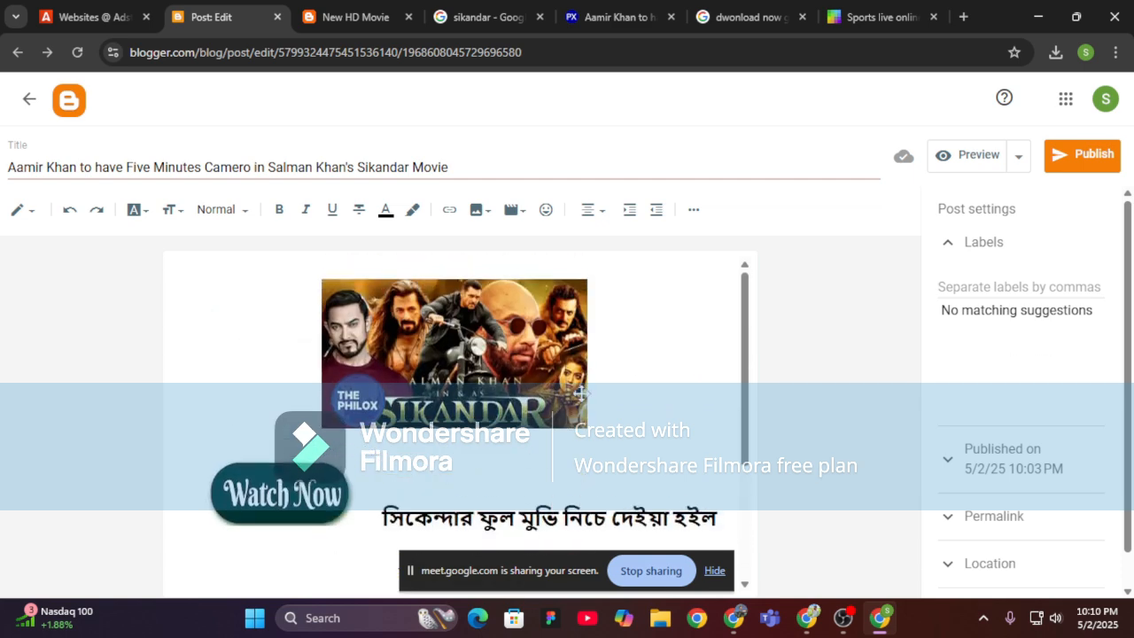
pyautogui.scroll(-2, 576, 412)
pyautogui.scroll(-1, 454, 417)
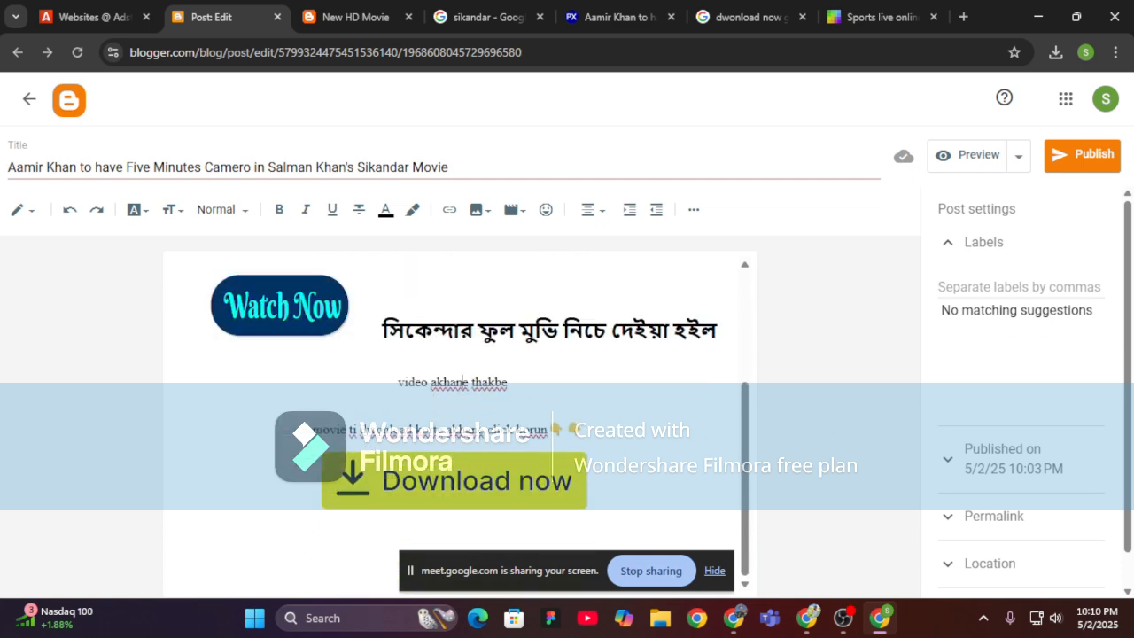
pyautogui.doubleClick(463, 382)
pyautogui.doubleClick(490, 383)
pyautogui.click(436, 382)
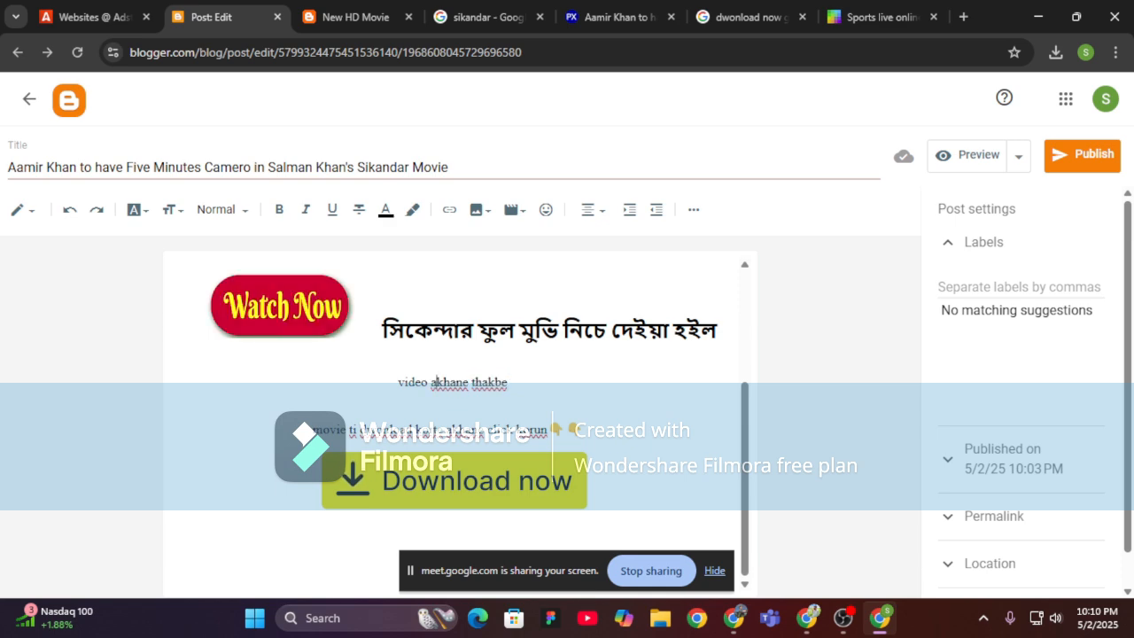
pyautogui.doubleClick(413, 382)
# Switch to the Google Meet call, admit everyone waiting to join and look through the participant list.
pyautogui.moveTo(806, 618)
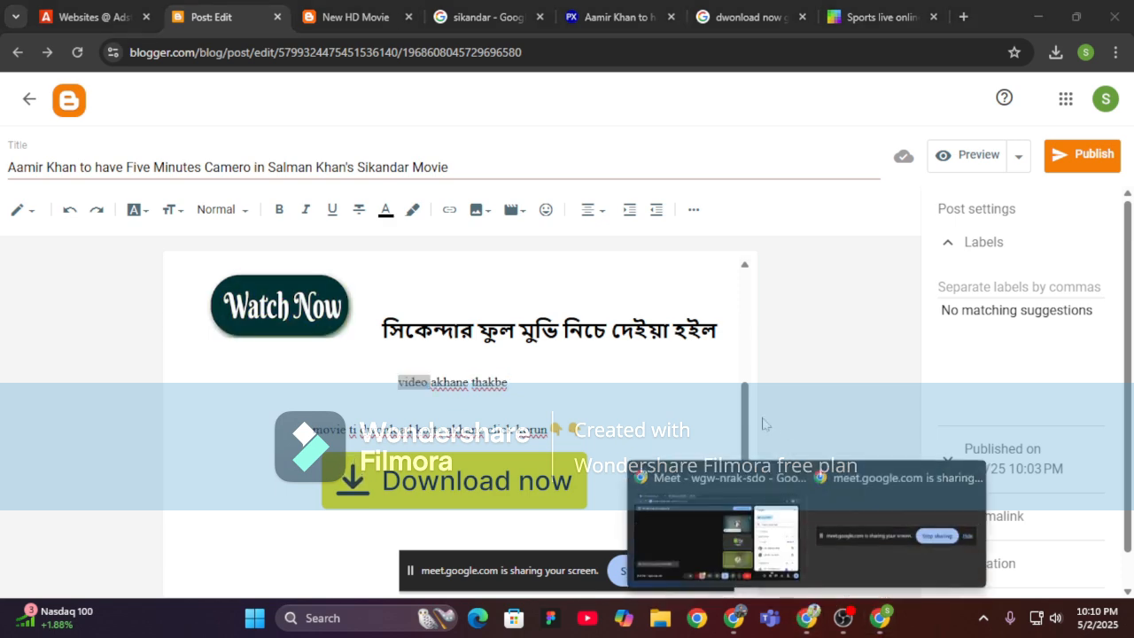
pyautogui.click(721, 540)
pyautogui.scroll(-2, 941, 358)
pyautogui.scroll(2, 941, 358)
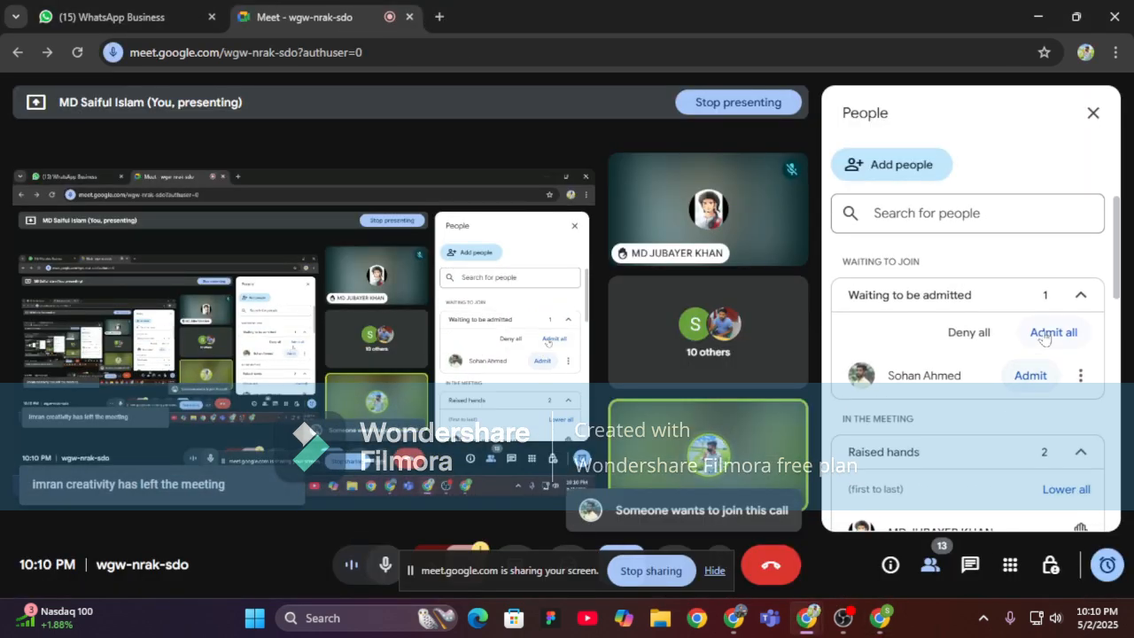
pyautogui.click(1053, 332)
pyautogui.click(638, 379)
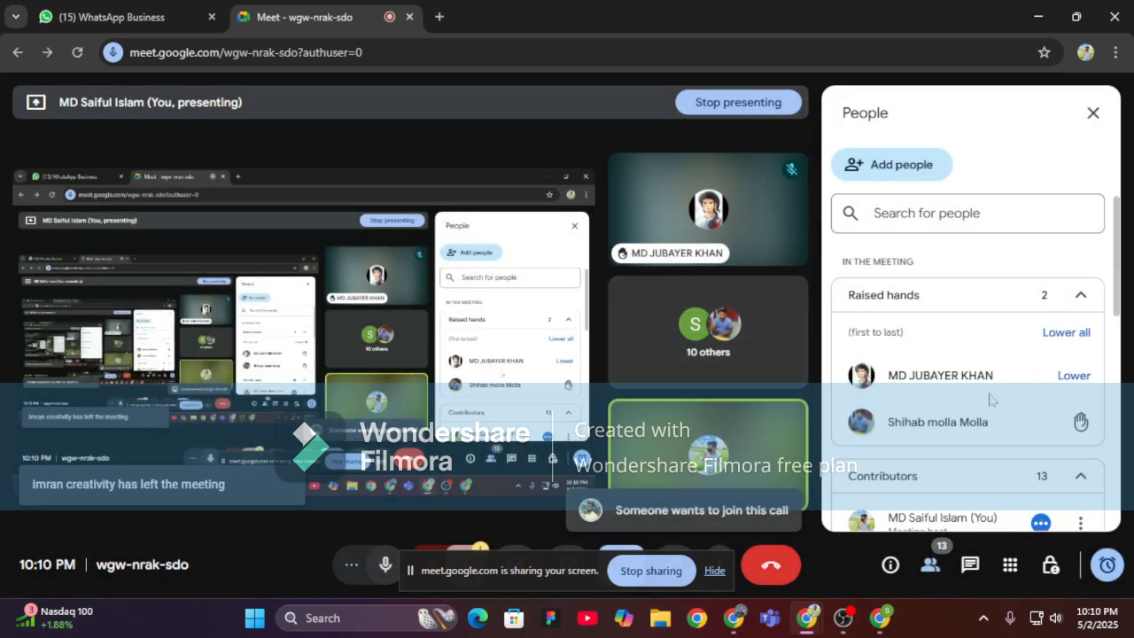
pyautogui.scroll(-5, 993, 431)
pyautogui.scroll(-3, 992, 431)
pyautogui.scroll(8, 993, 432)
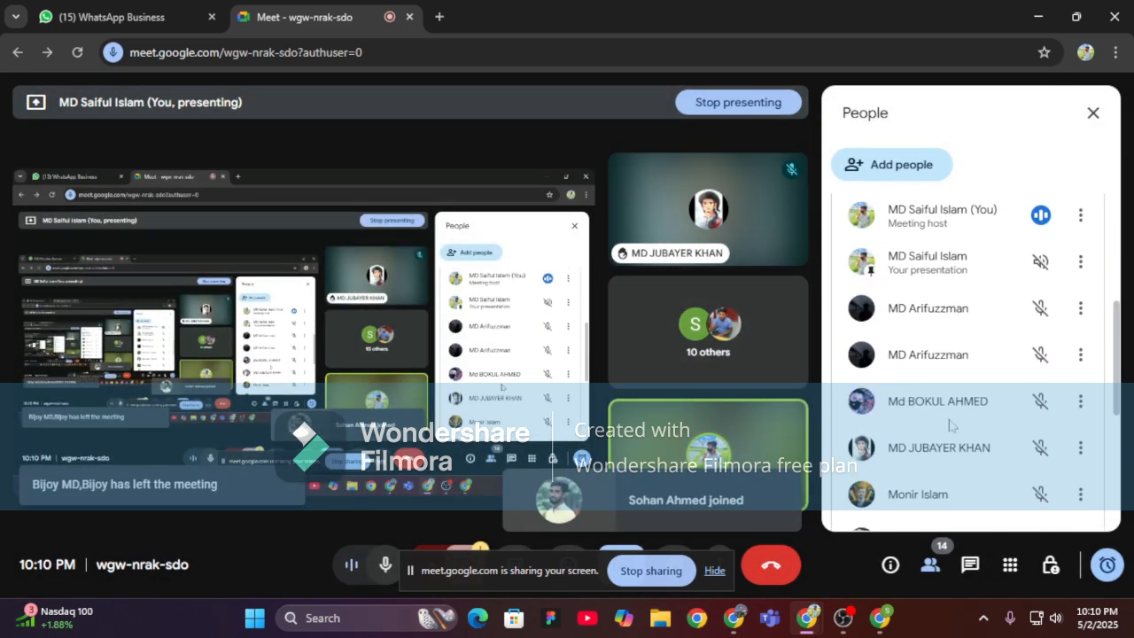
# Switch to WhatsApp and look through the recent messages in the Adsterra Click Earn group chat.
pyautogui.click(100, 7)
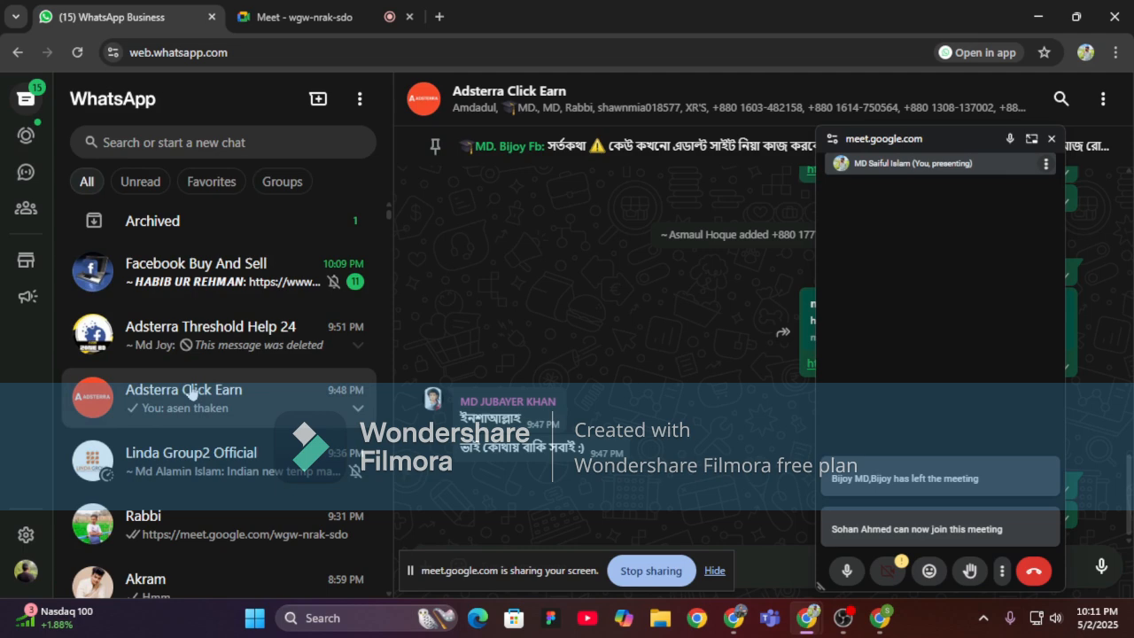
pyautogui.scroll(6, 706, 378)
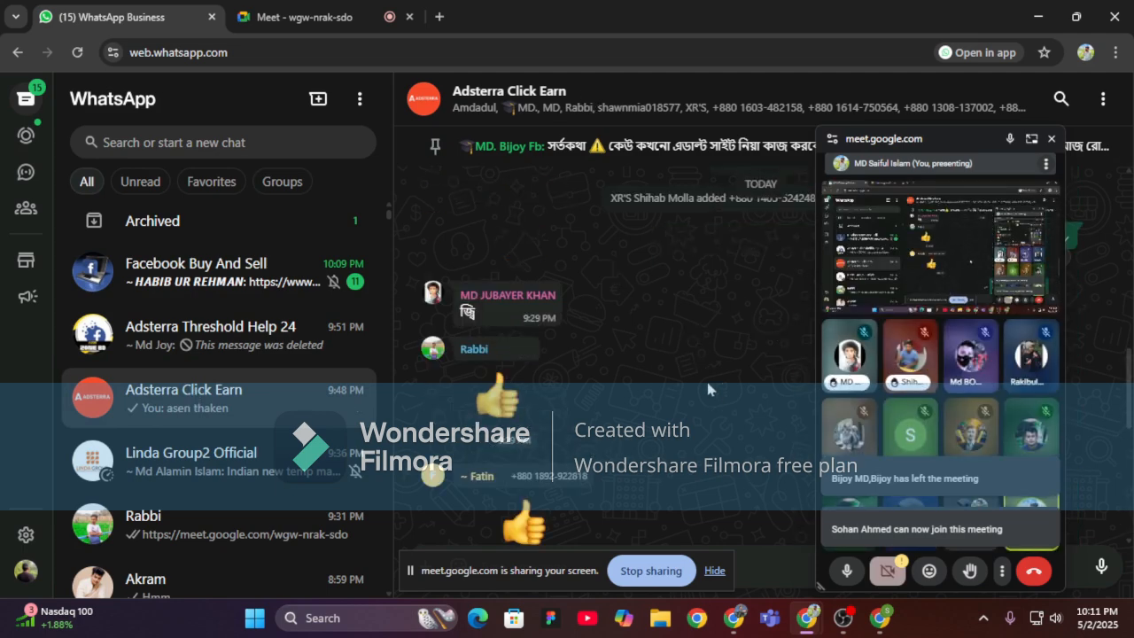
pyautogui.scroll(-6, 713, 423)
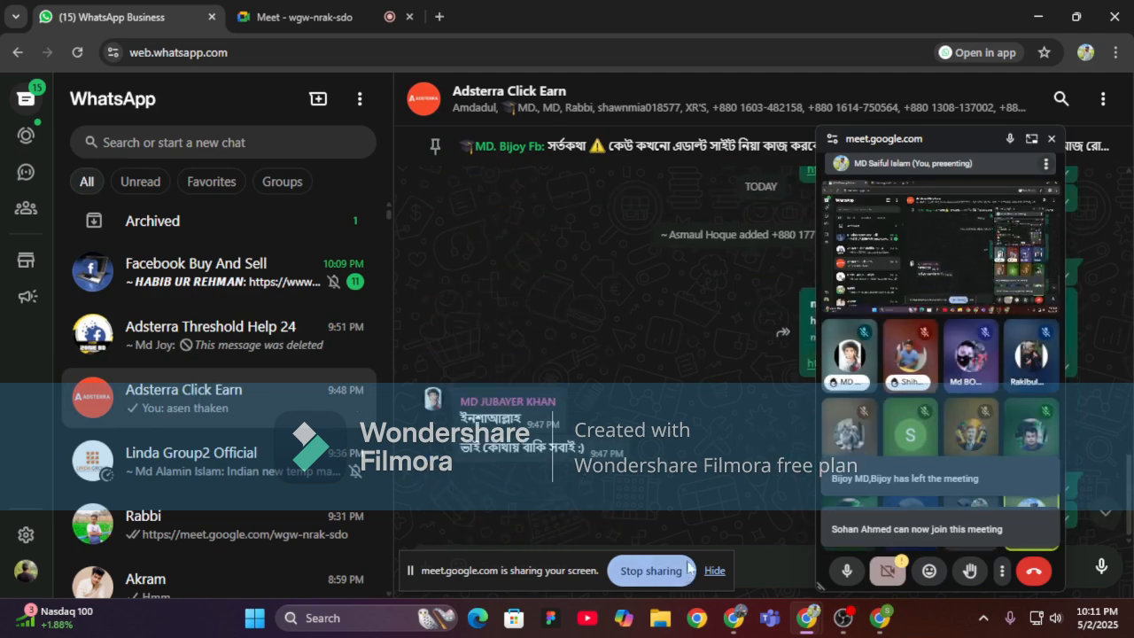
# Return to the Blogger post editor and move the floating Meet window out of the way of the post.
pyautogui.click(880, 618)
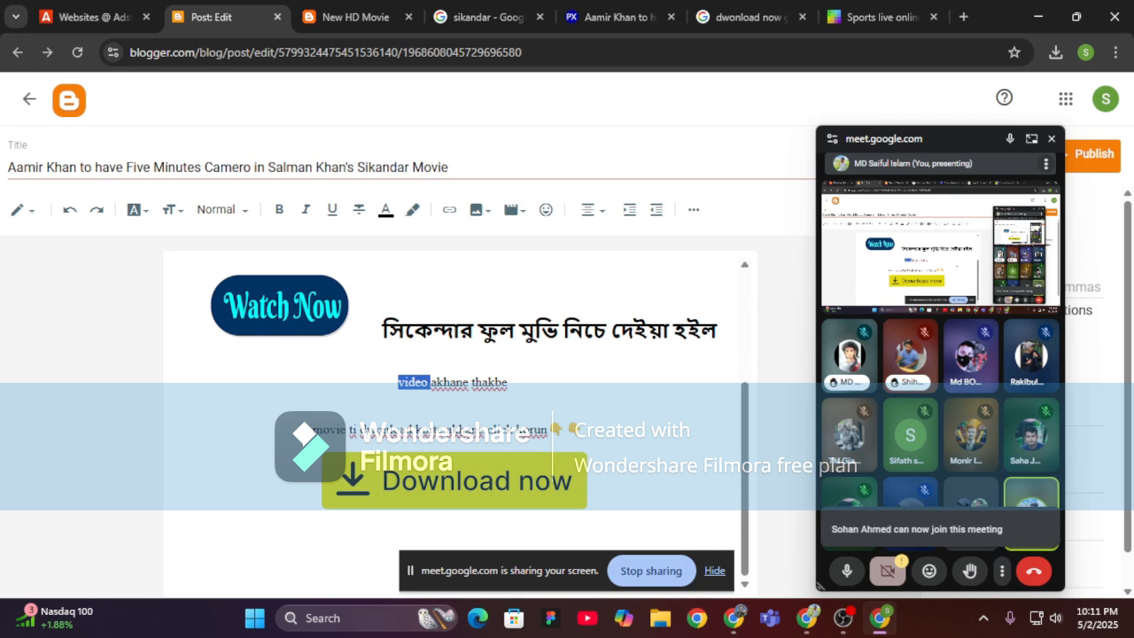
pyautogui.moveTo(963, 142); pyautogui.dragTo(94, 630)
pyautogui.scroll(2, 590, 369)
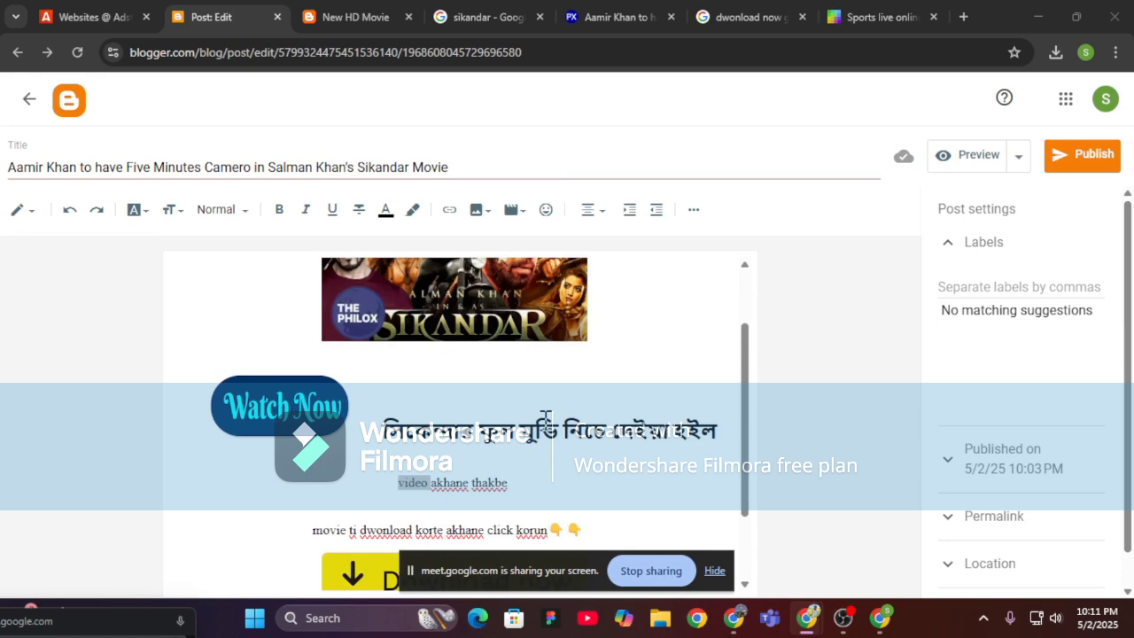
pyautogui.scroll(-2, 546, 421)
pyautogui.doubleClick(455, 388)
pyautogui.click(498, 377)
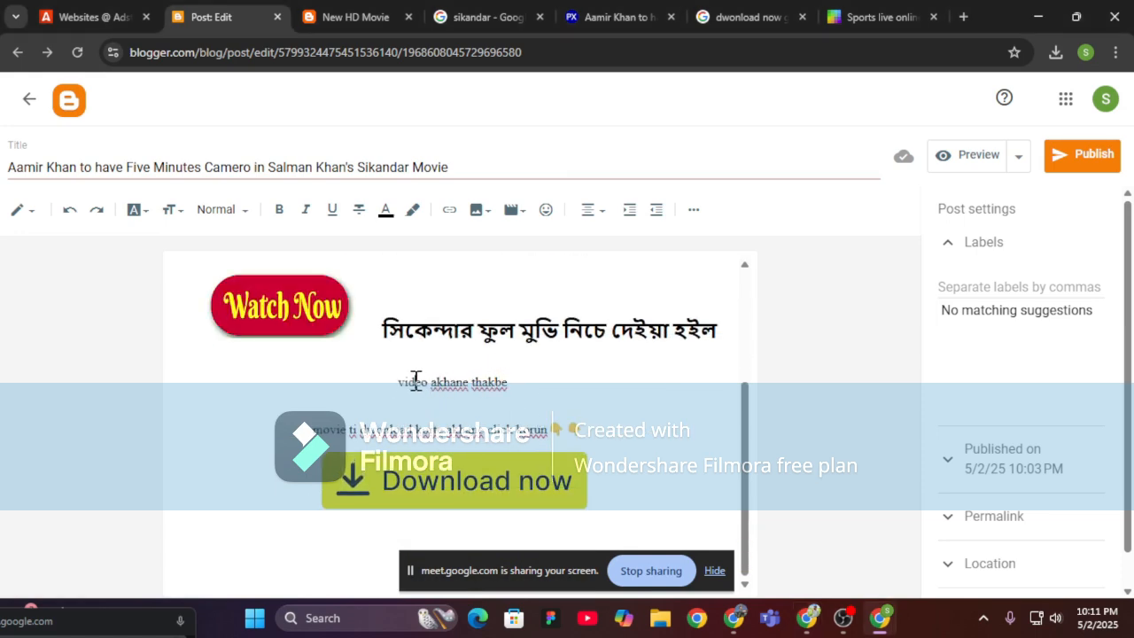
pyautogui.scroll(2, 493, 417)
pyautogui.scroll(-2, 523, 478)
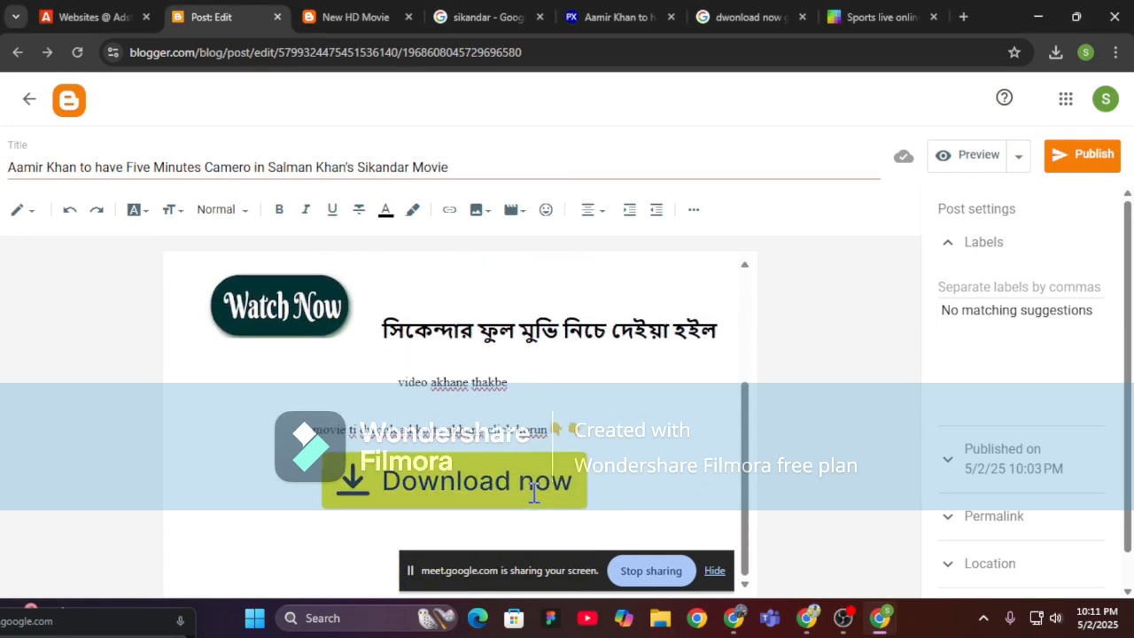
# Add the line "aro new movie dekhte visit korun amader website" on a new line below the Download now image.
pyautogui.click(608, 488)
pyautogui.press('Return')
pyautogui.scroll(-1, 585, 492)
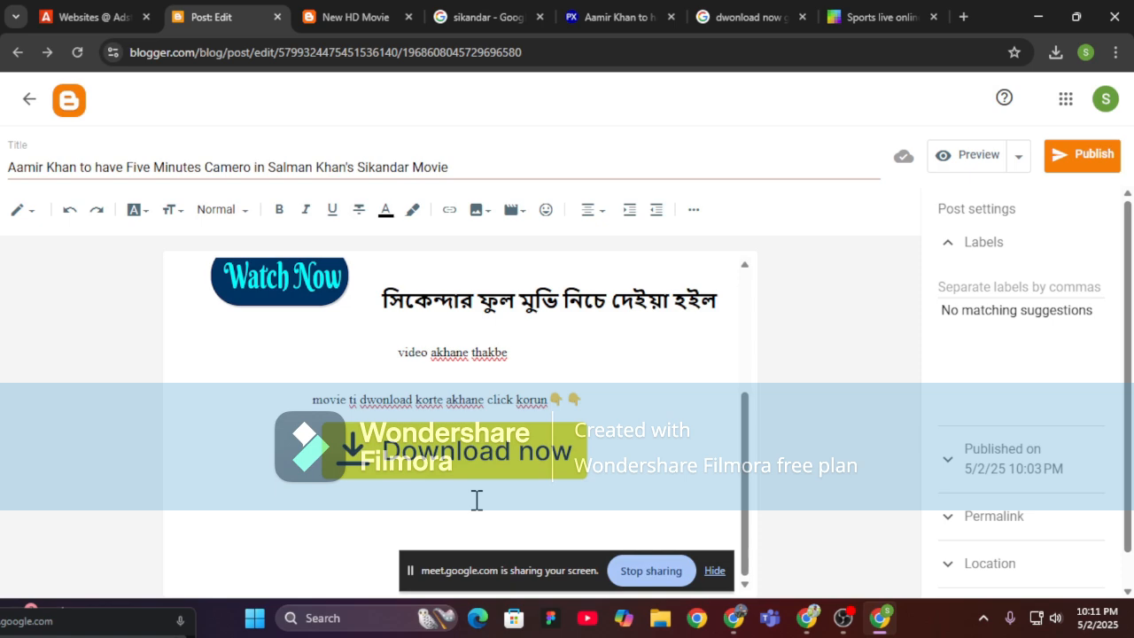
pyautogui.scroll(1, 478, 501)
pyautogui.scroll(-1, 496, 500)
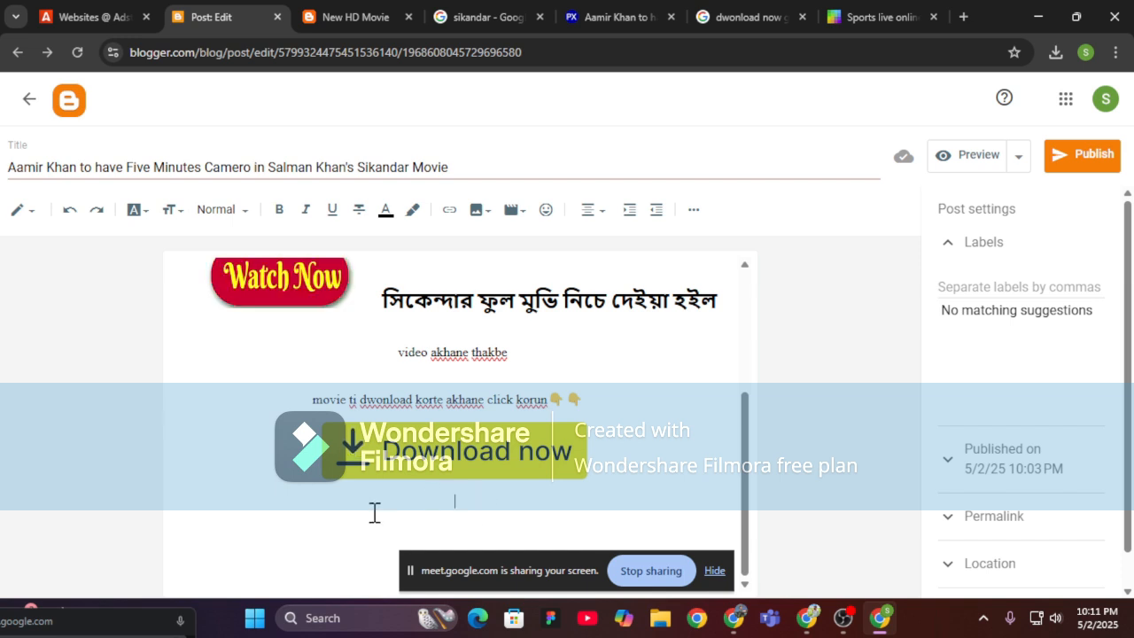
pyautogui.write('aro new')
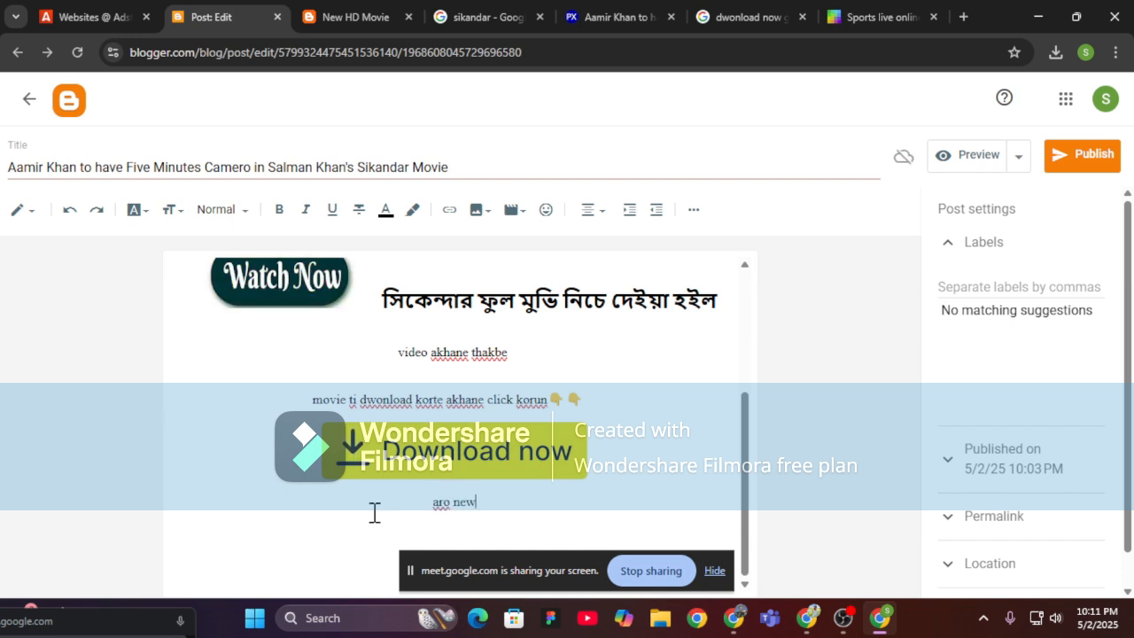
pyautogui.write(' movie dek')
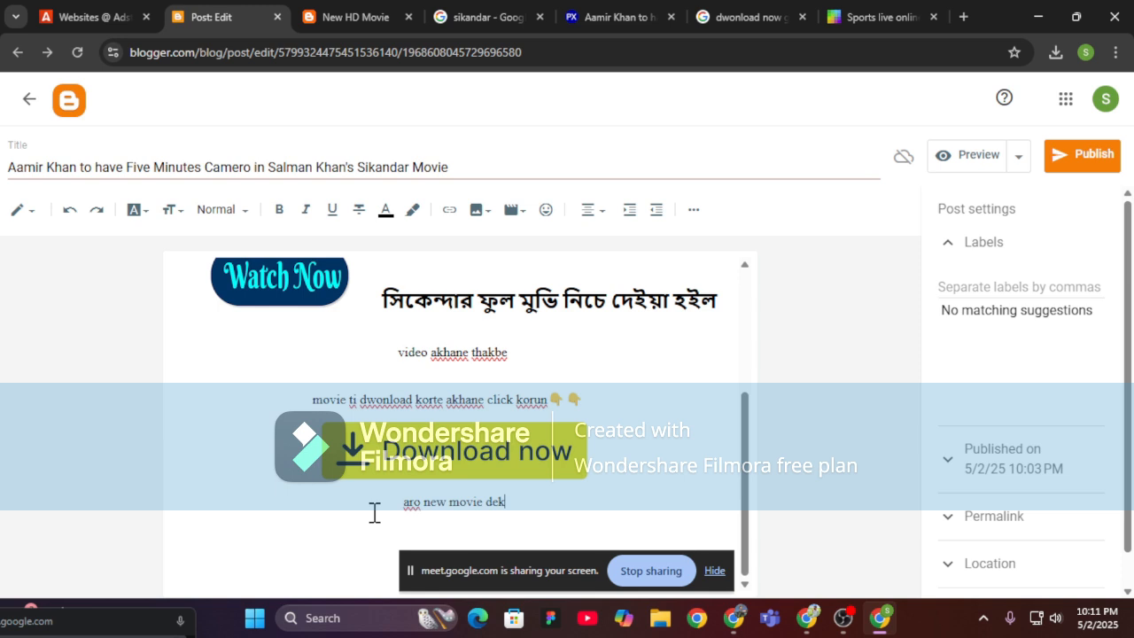
pyautogui.write('hte ')
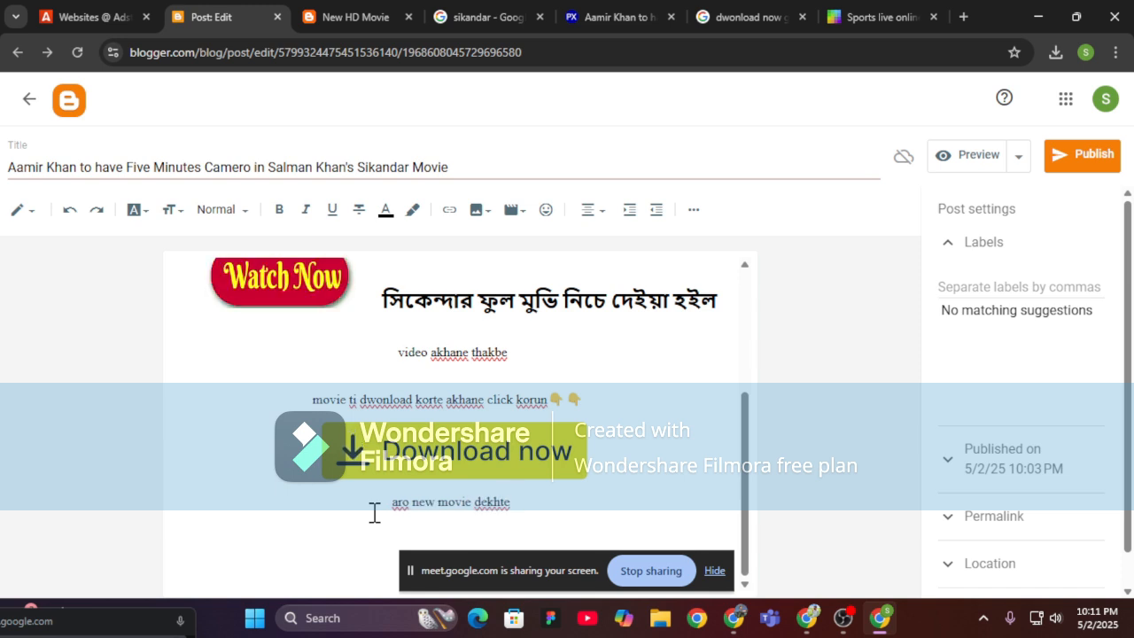
pyautogui.write(' visit')
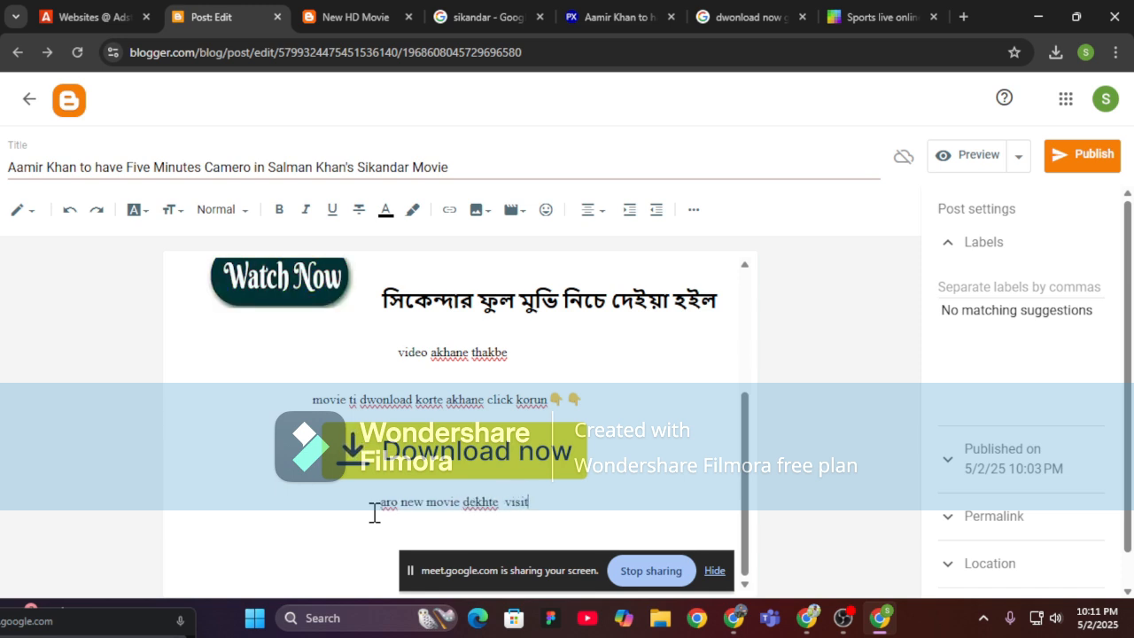
pyautogui.write(' korun ama')
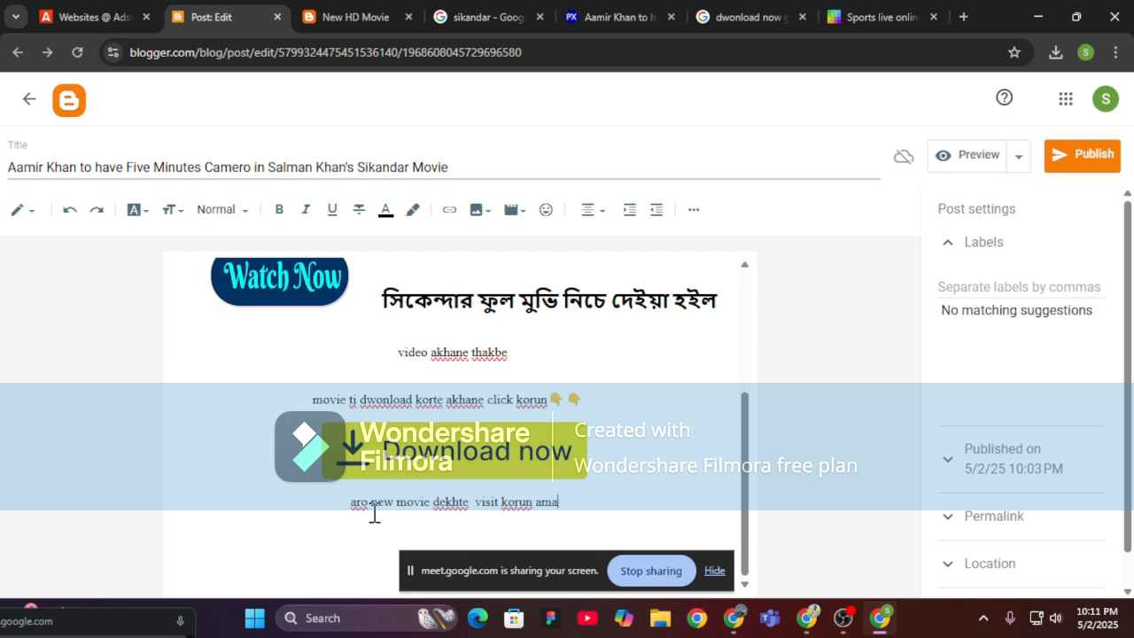
pyautogui.write('der ')
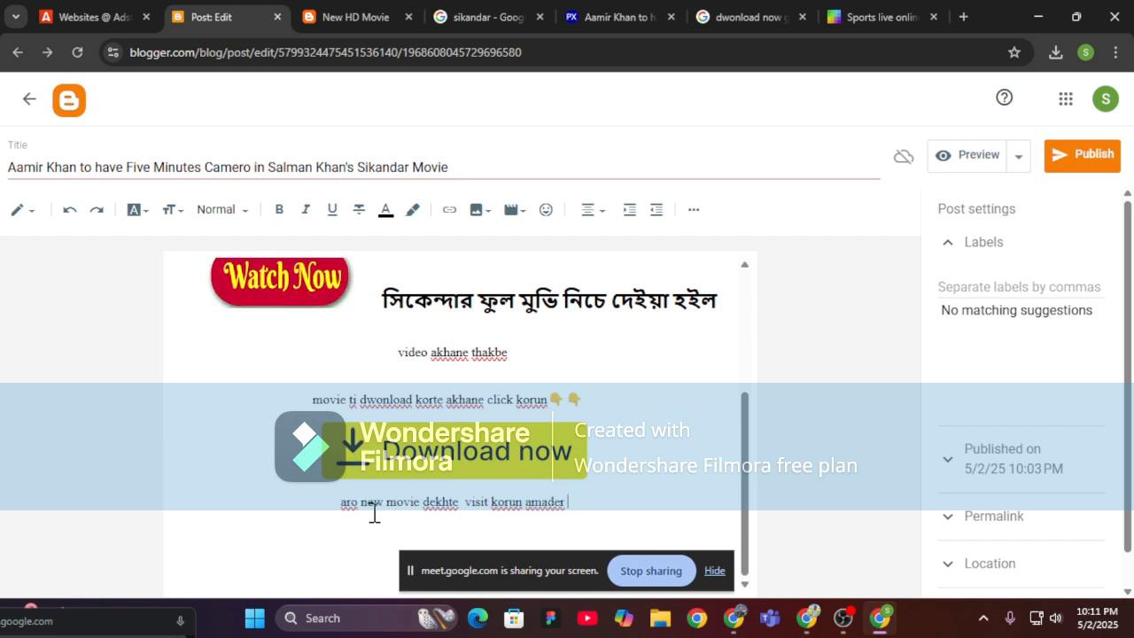
pyautogui.write('webn')
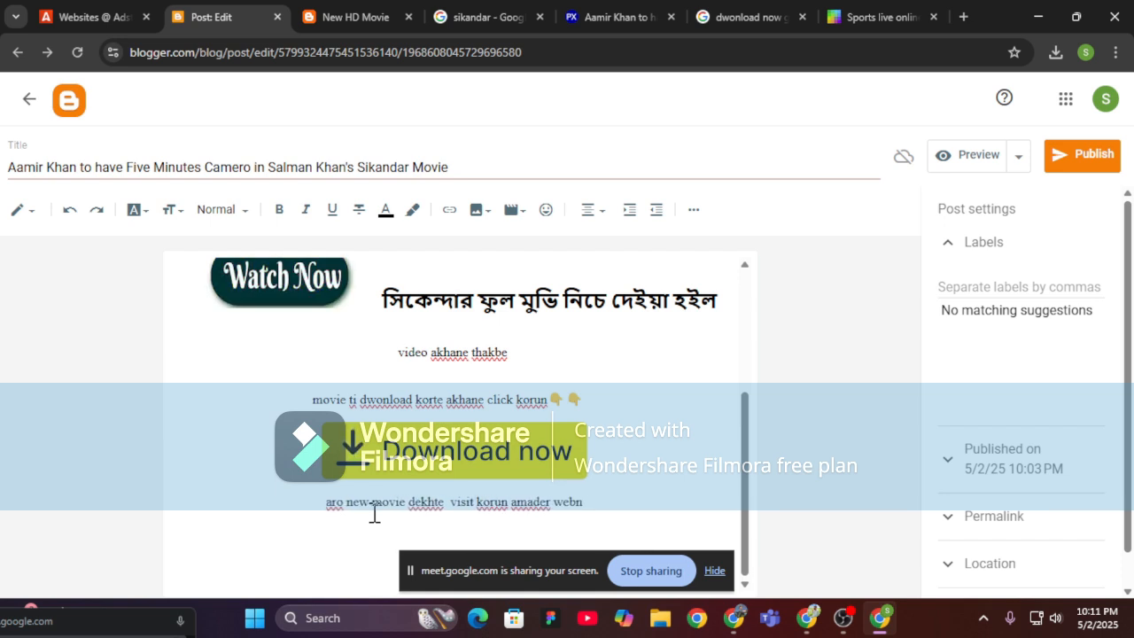
pyautogui.press('BackSpace')
pyautogui.write('site')
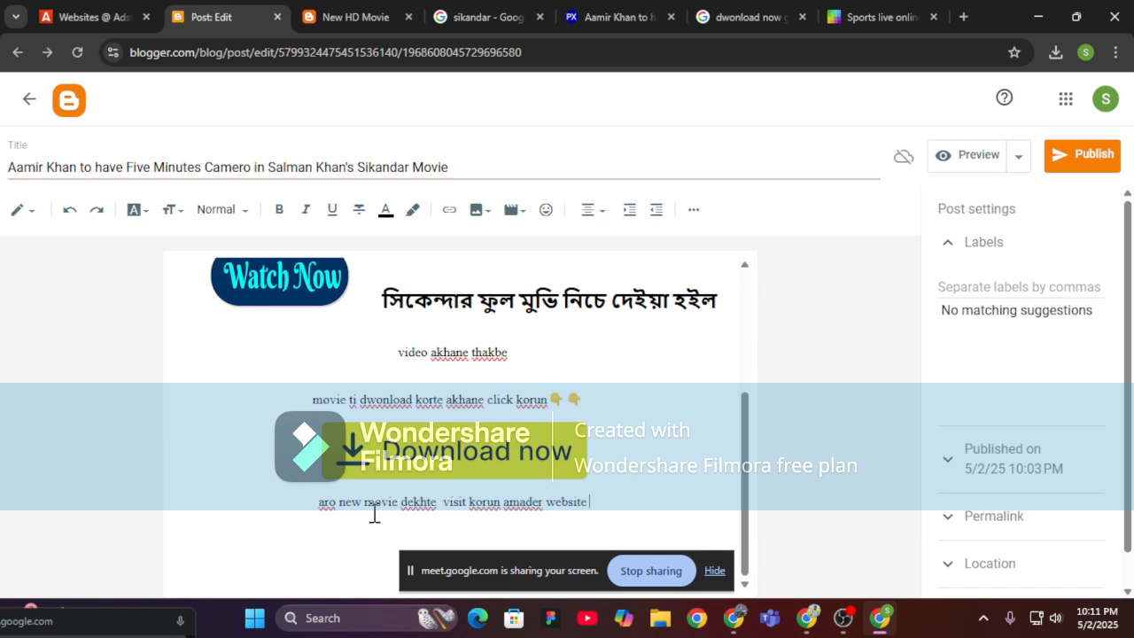
pyautogui.moveTo(295, 510); pyautogui.dragTo(562, 514)
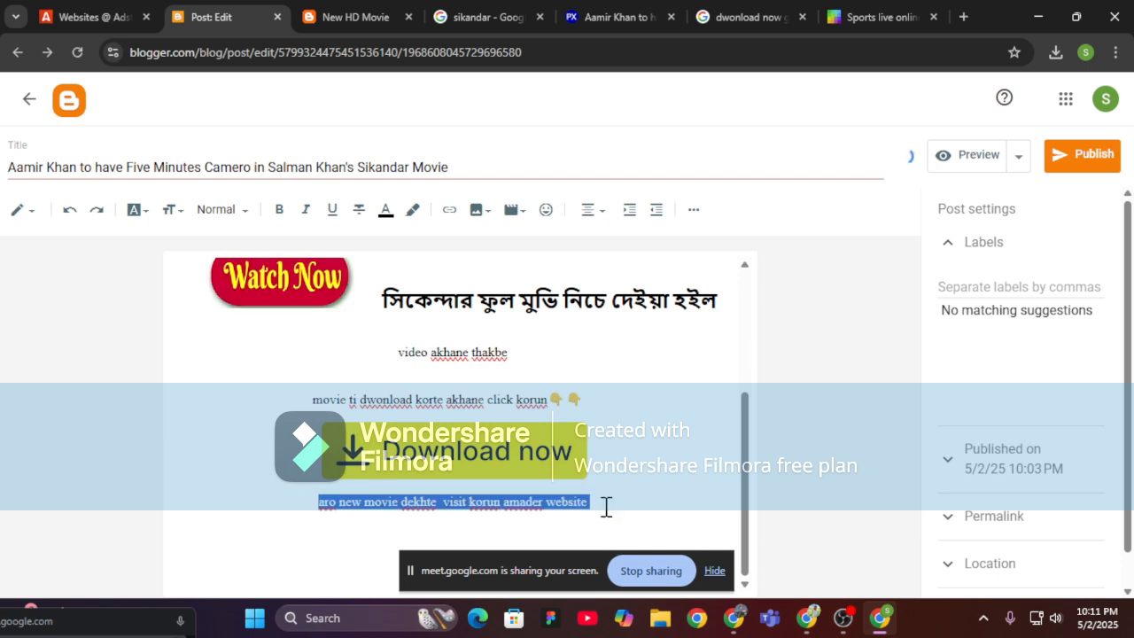
pyautogui.click(605, 507)
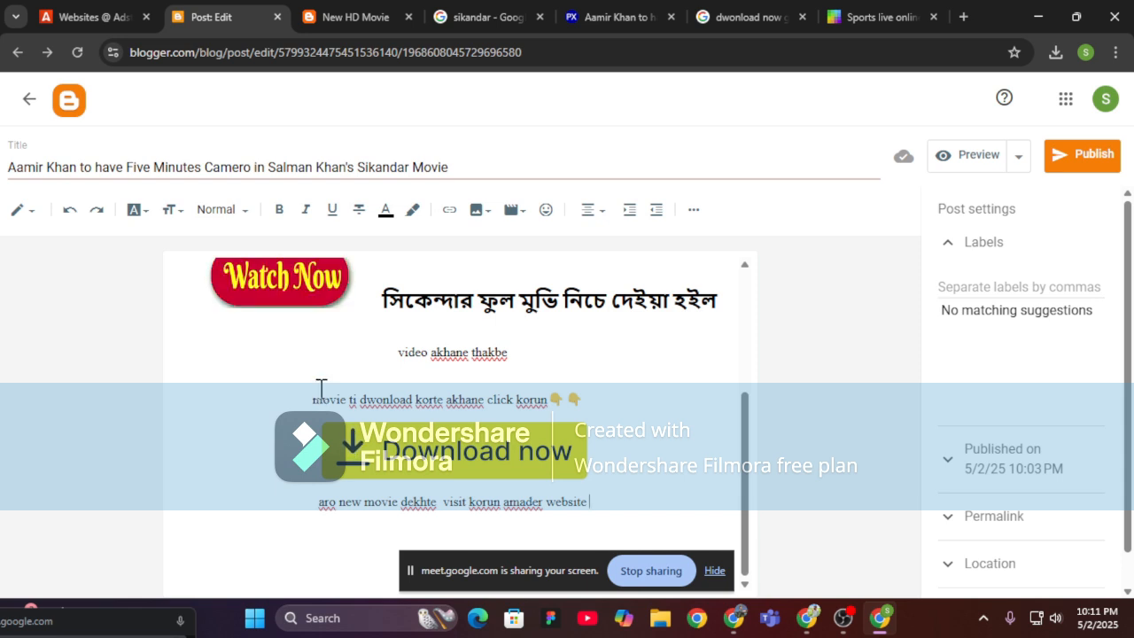
pyautogui.tripleClick(290, 505)
pyautogui.click(386, 514)
pyautogui.tripleClick(489, 493)
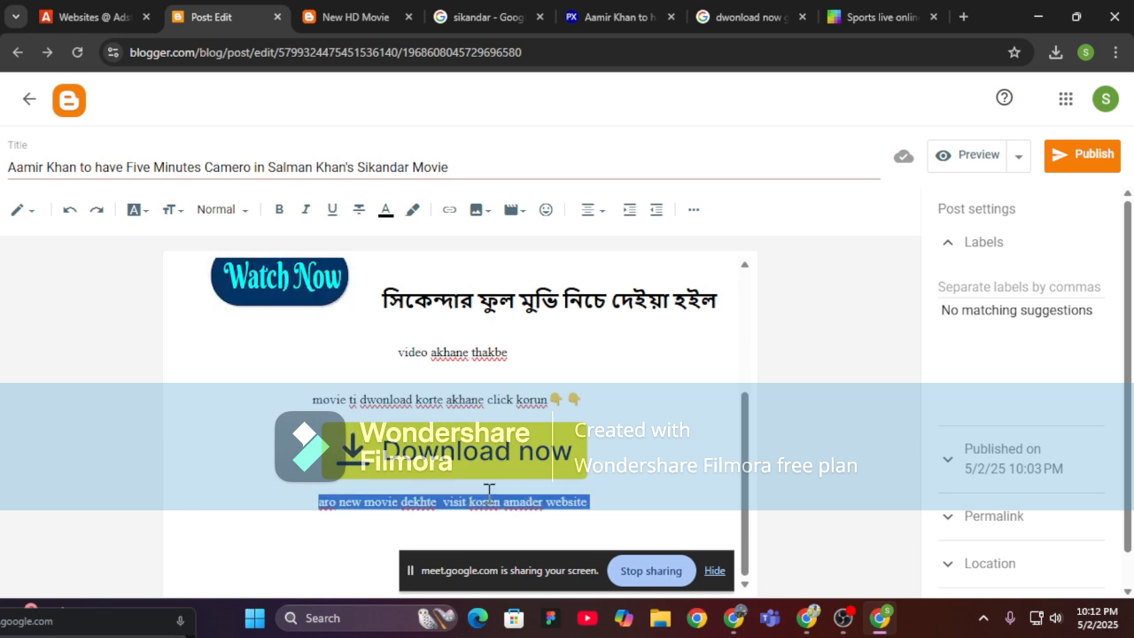
pyautogui.click(614, 511)
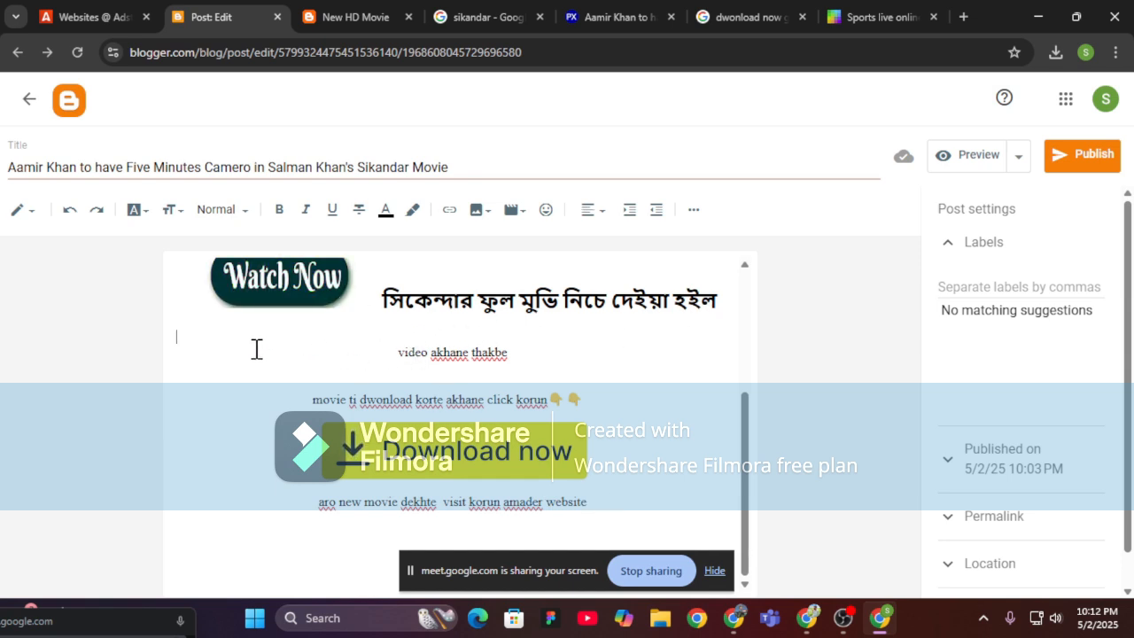
# Add the line "5-6 sec wait korun movie dekhte parven" between the Bengali heading and the video placeholder.
pyautogui.write('5-6 se')
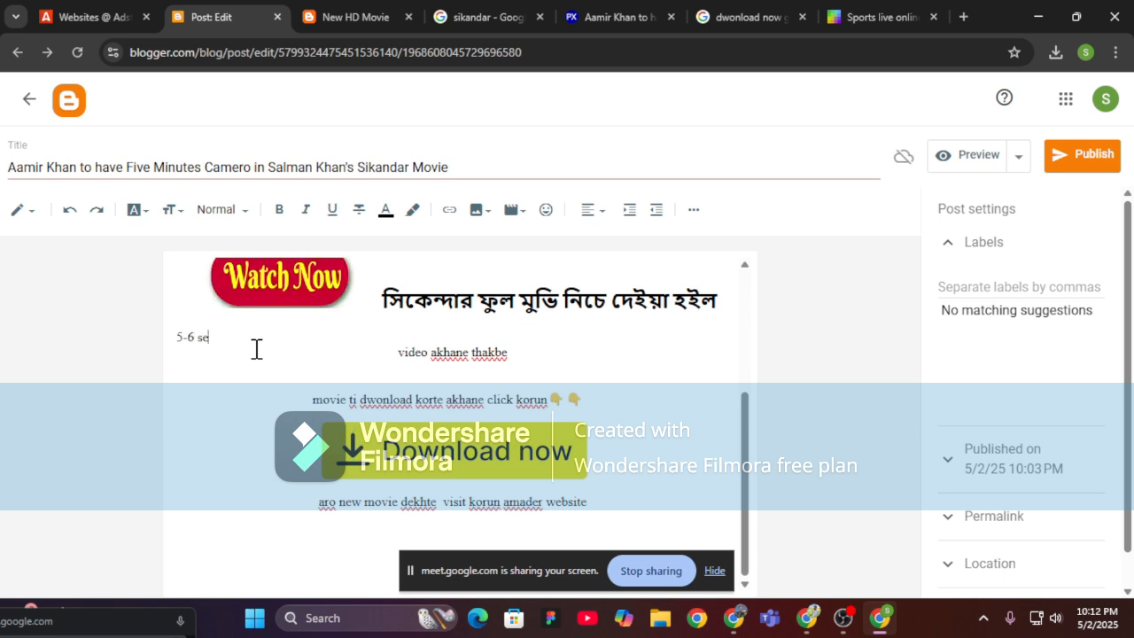
pyautogui.write('c wait ')
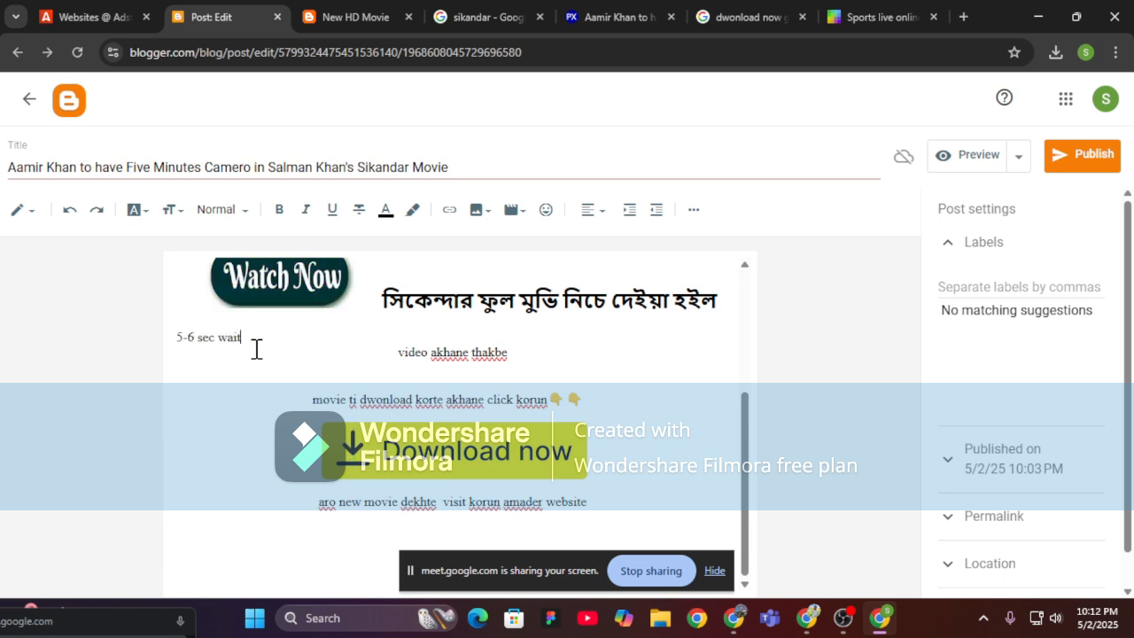
pyautogui.write('k')
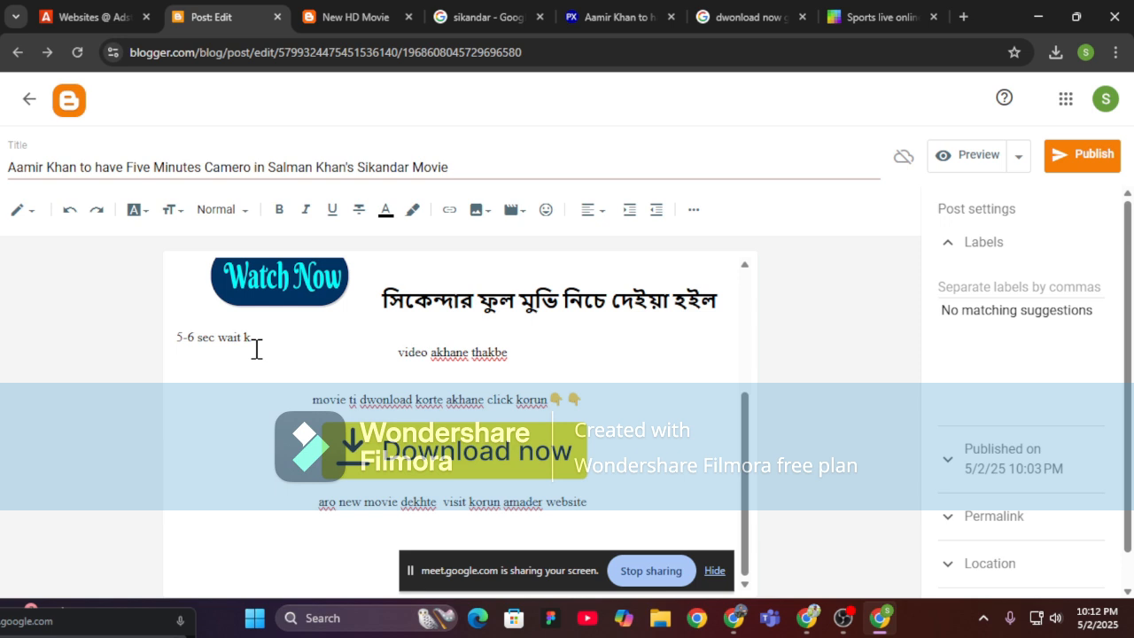
pyautogui.write('orun movi')
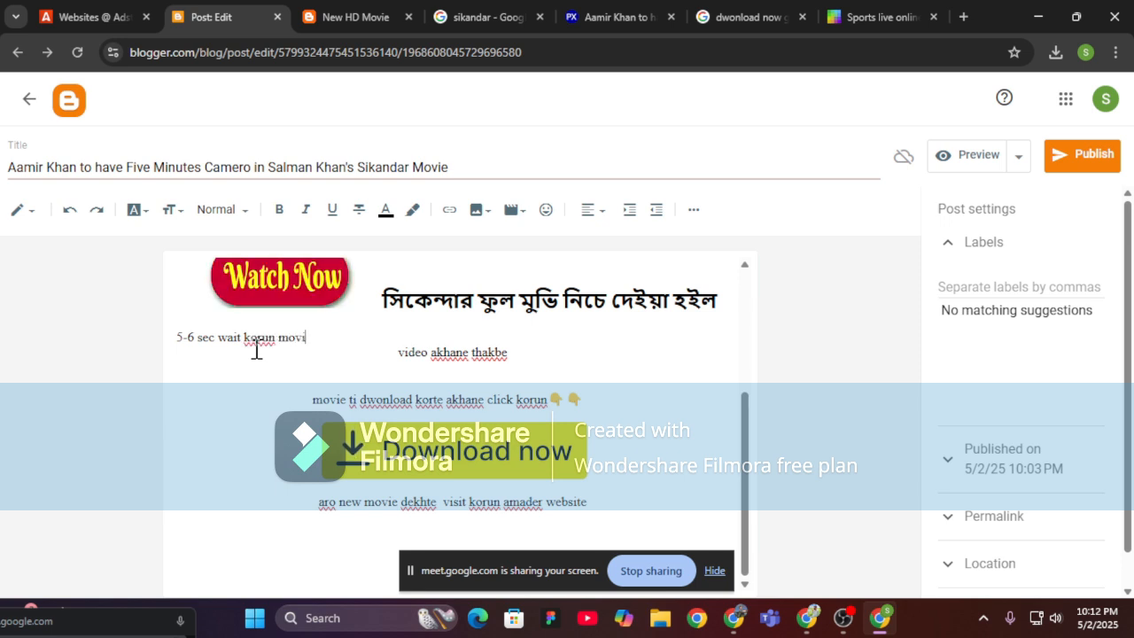
pyautogui.write('e dekhte pa')
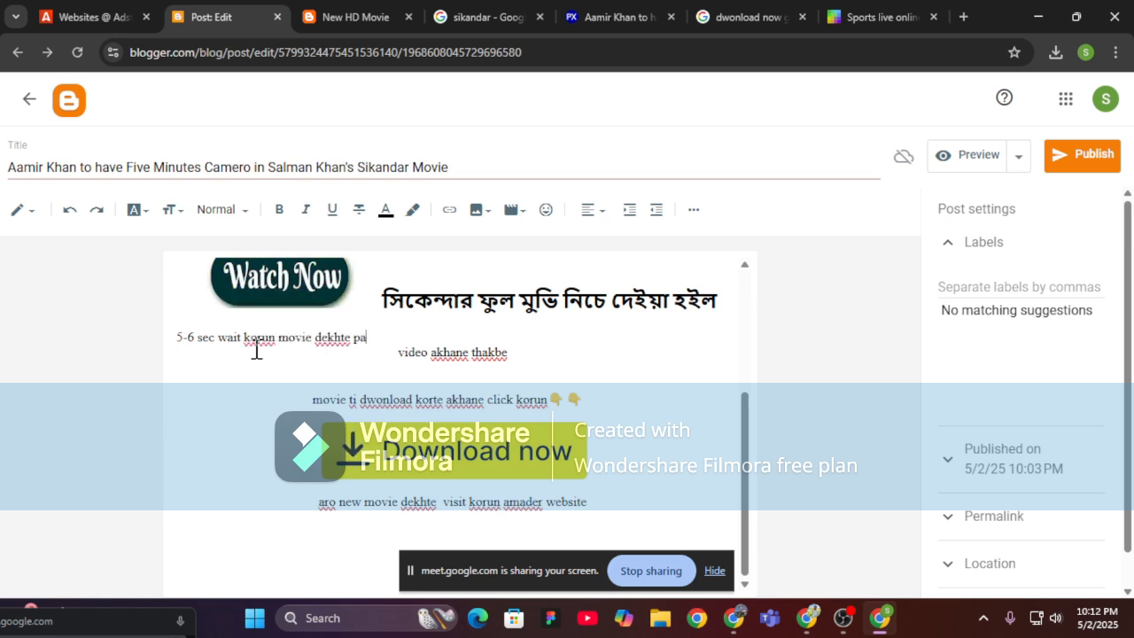
pyautogui.write('rven')
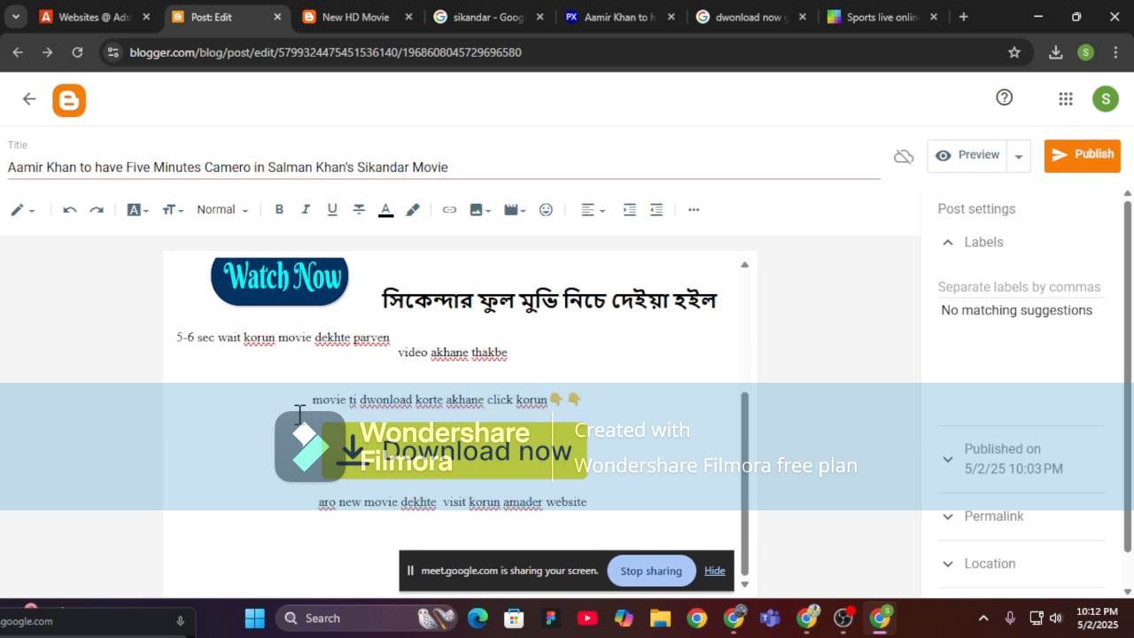
# Center the "5-6 sec wait" line and insert a blank line between it and the video placeholder.
pyautogui.moveTo(402, 337); pyautogui.dragTo(122, 354)
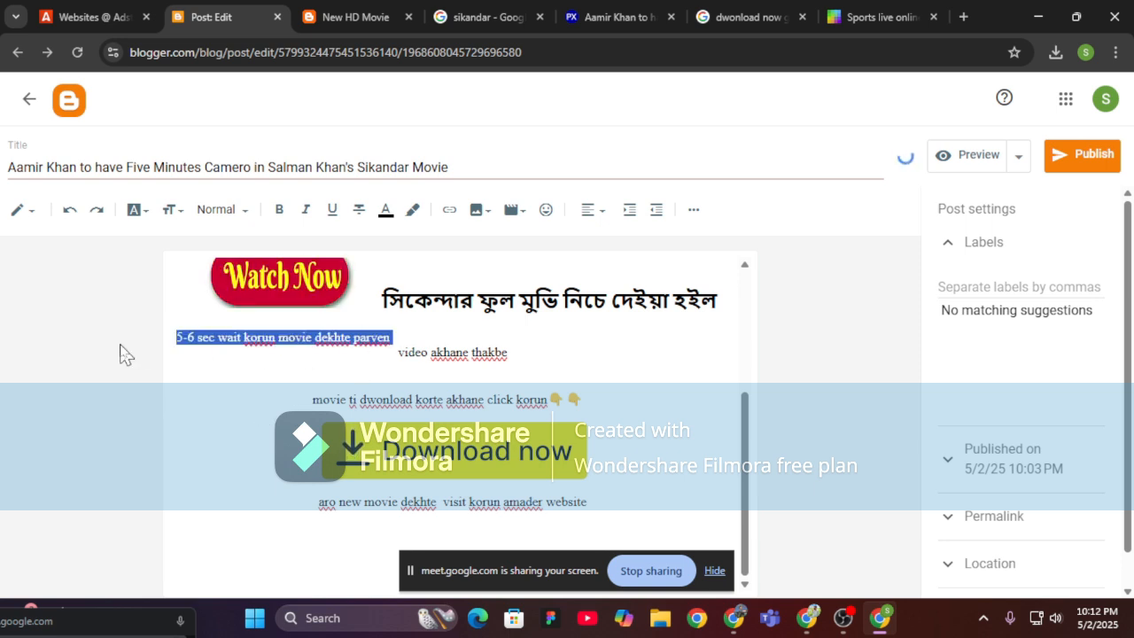
pyautogui.click(587, 212)
pyautogui.click(631, 257)
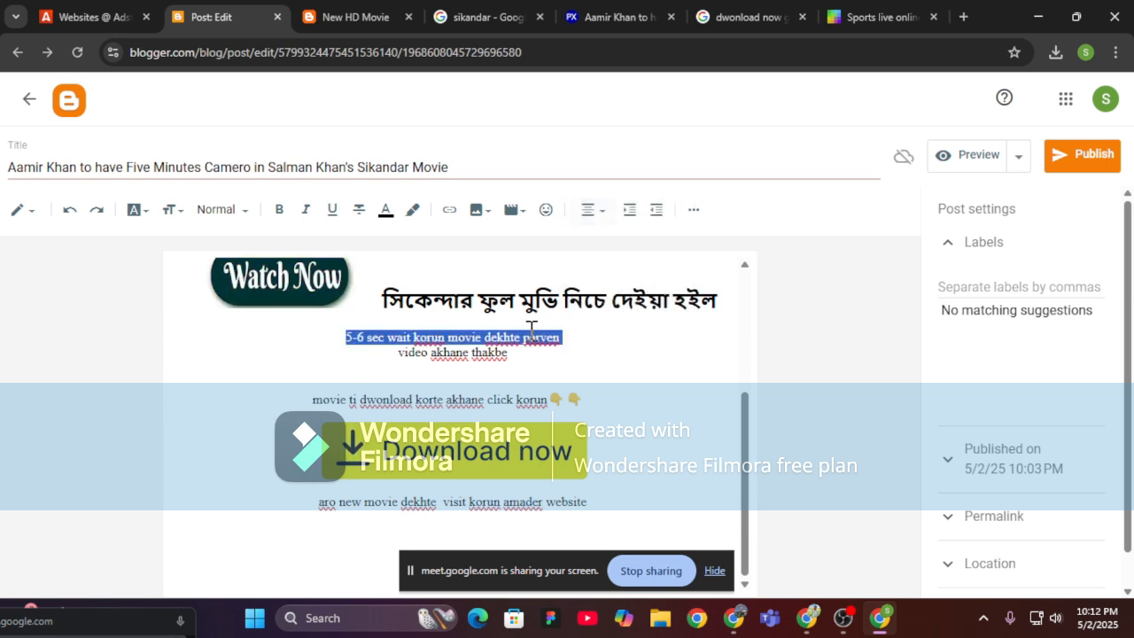
pyautogui.click(531, 343)
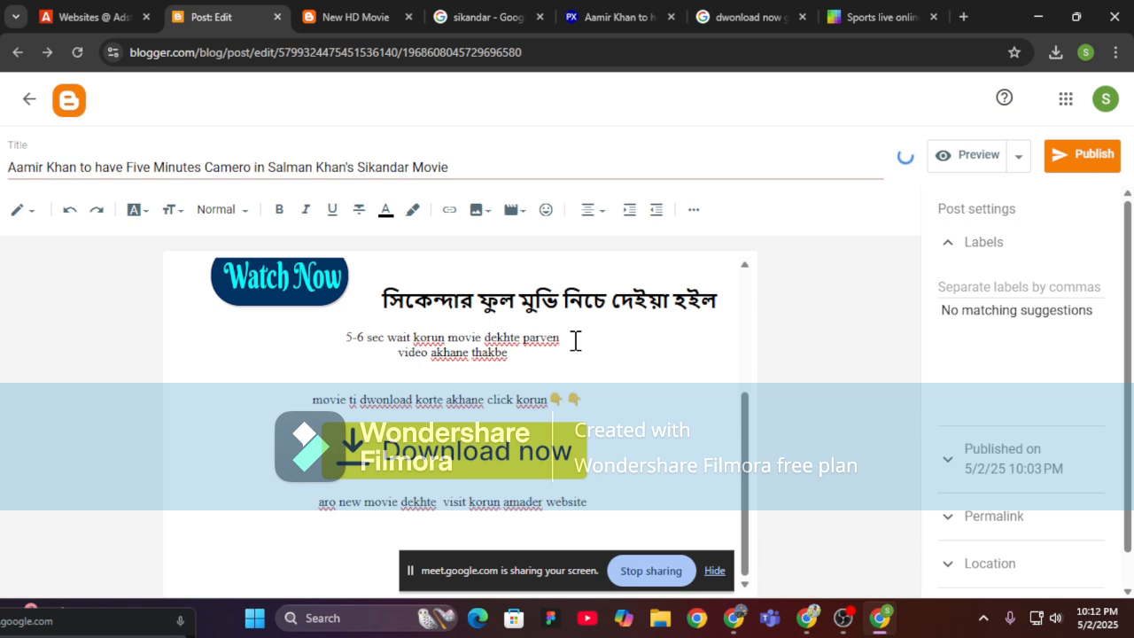
pyautogui.click(575, 338)
pyautogui.press('Return')
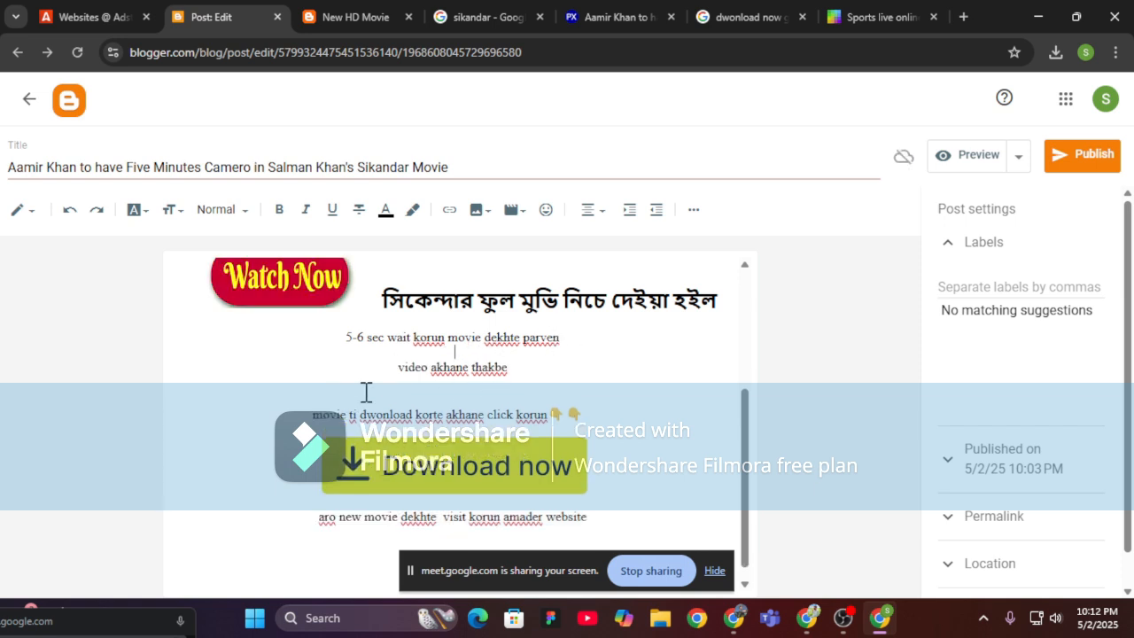
pyautogui.moveTo(395, 368); pyautogui.dragTo(576, 360)
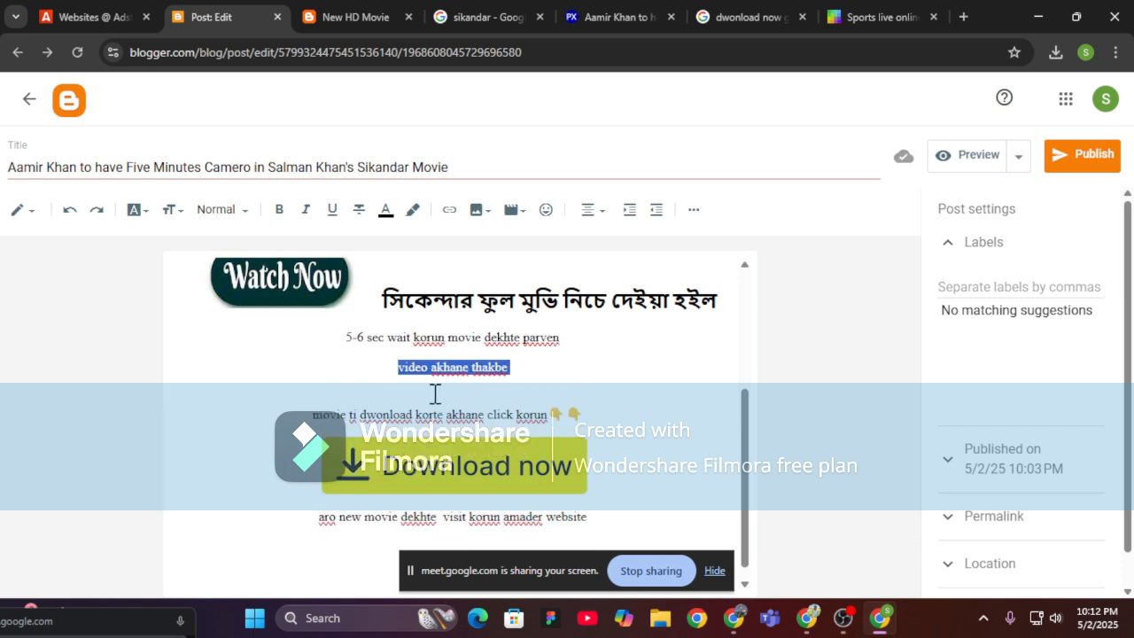
pyautogui.moveTo(344, 341); pyautogui.dragTo(572, 340)
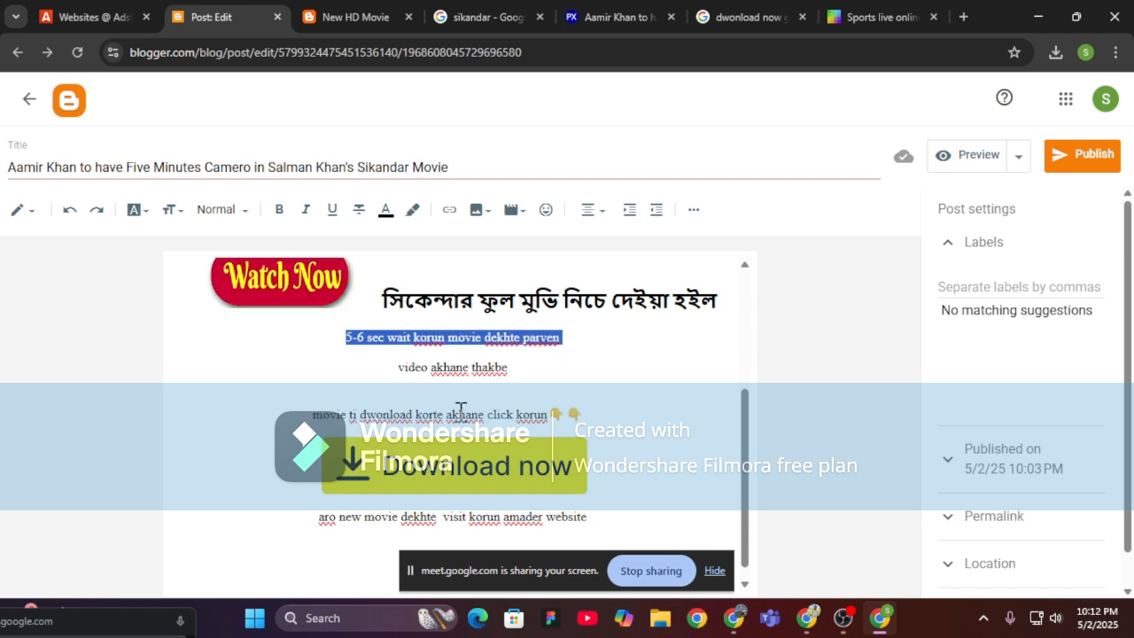
pyautogui.scroll(3, 470, 399)
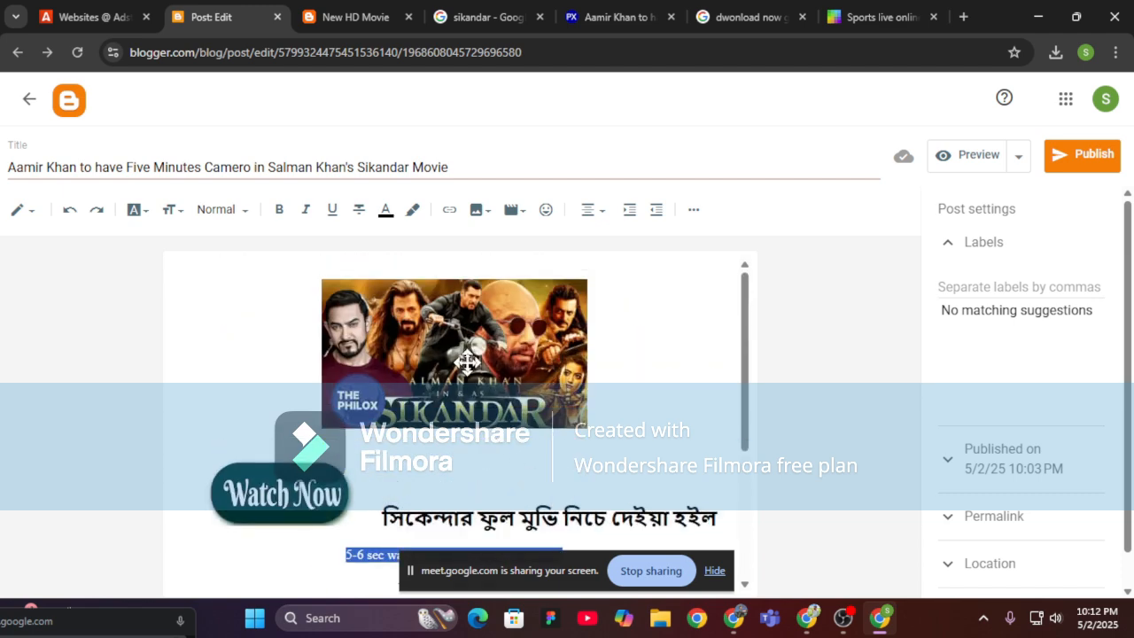
pyautogui.scroll(-3, 479, 366)
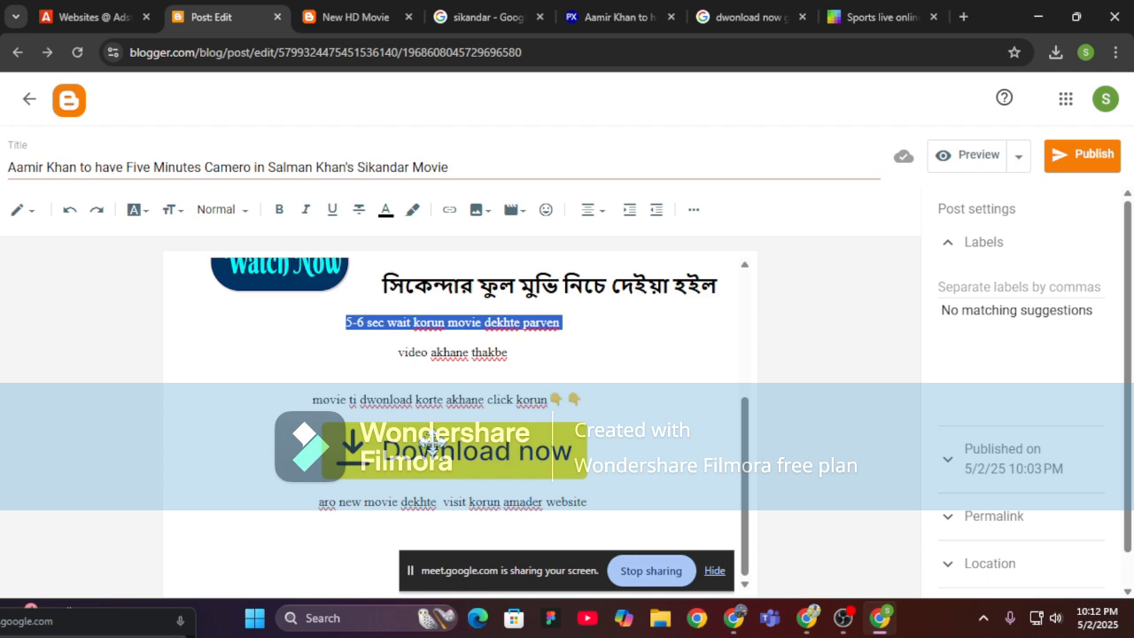
pyautogui.scroll(3, 514, 333)
pyautogui.scroll(-4, 514, 333)
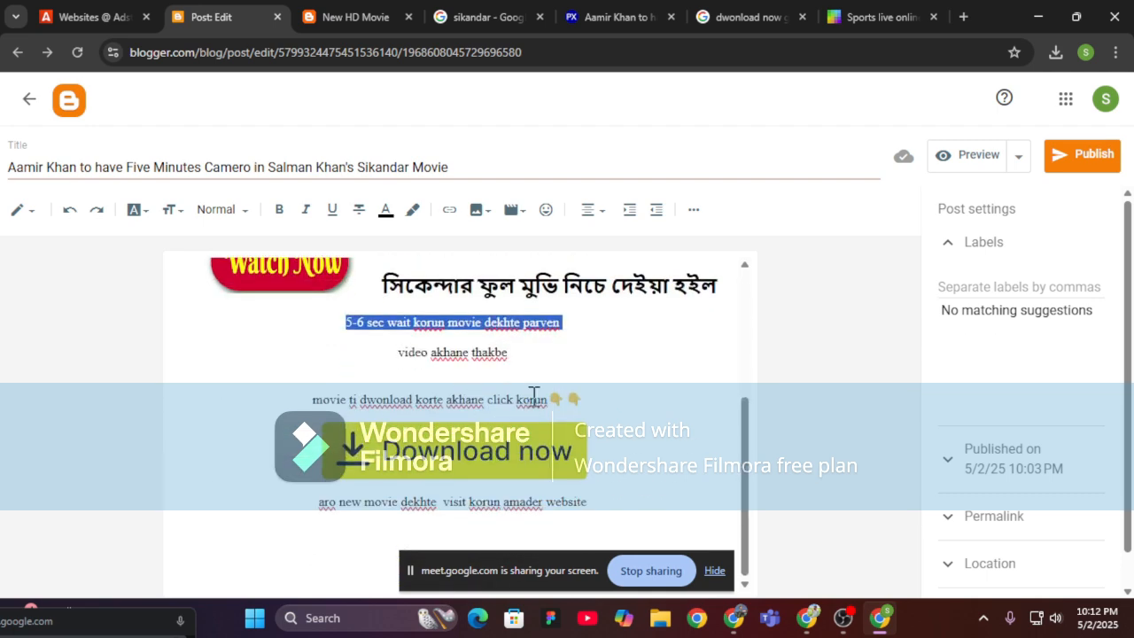
# Set the Sikandar poster image to the Extra large size.
pyautogui.scroll(3, 493, 400)
pyautogui.scroll(1, 443, 363)
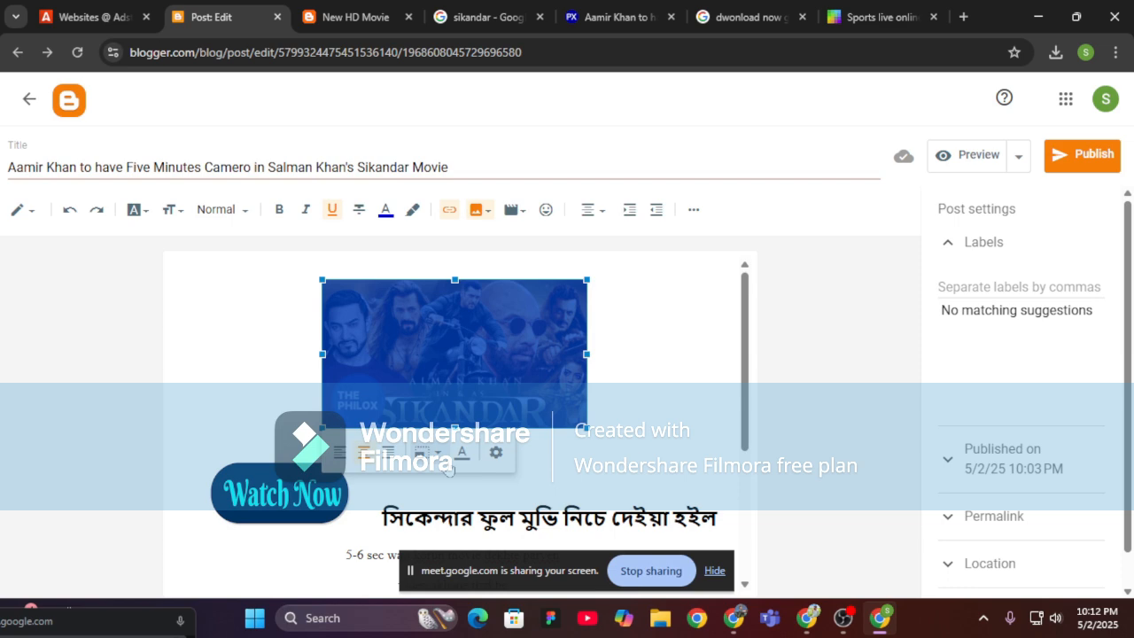
pyautogui.click(425, 453)
pyautogui.click(380, 487)
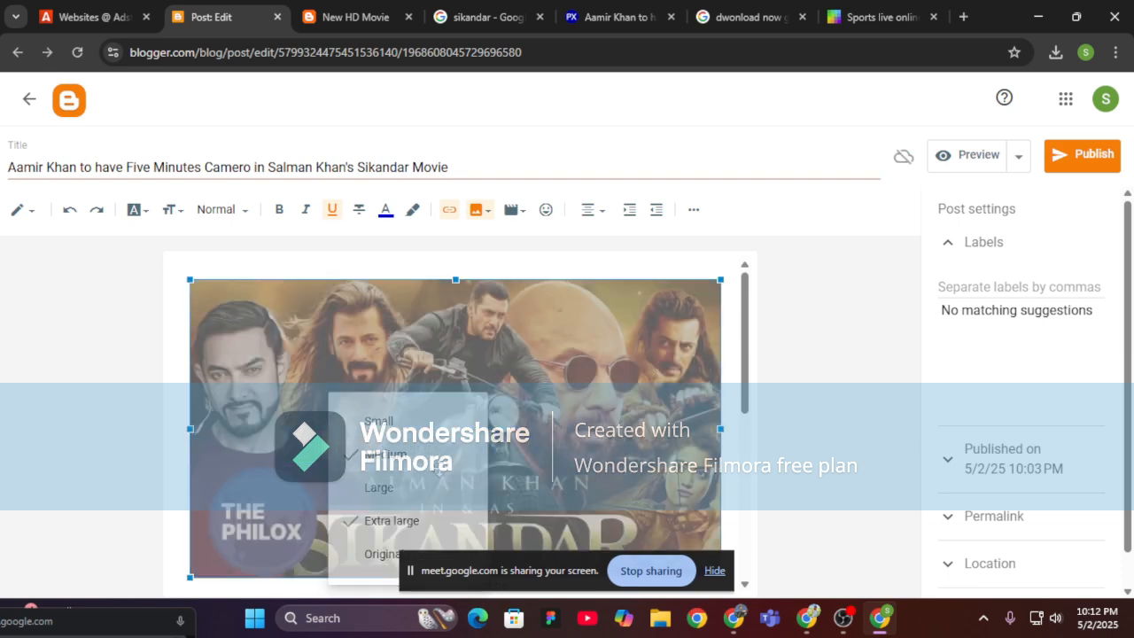
pyautogui.scroll(-2, 404, 503)
# Place the text cursor on the blank line between the poster and the Watch Now image.
pyautogui.click(177, 419)
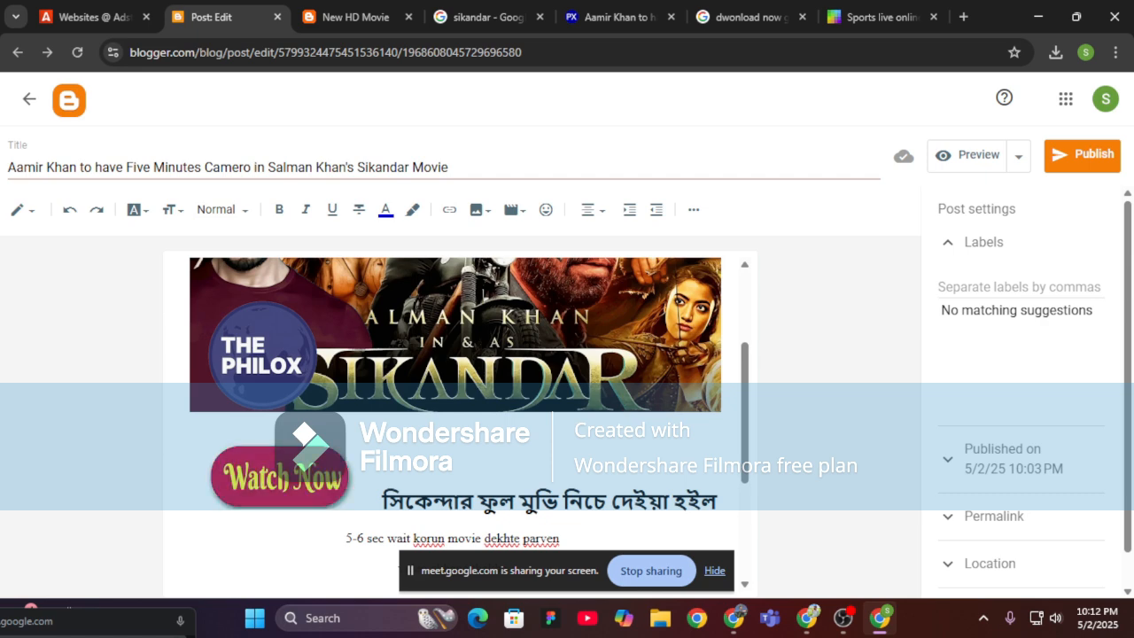
pyautogui.click(176, 419)
pyautogui.scroll(2, 414, 401)
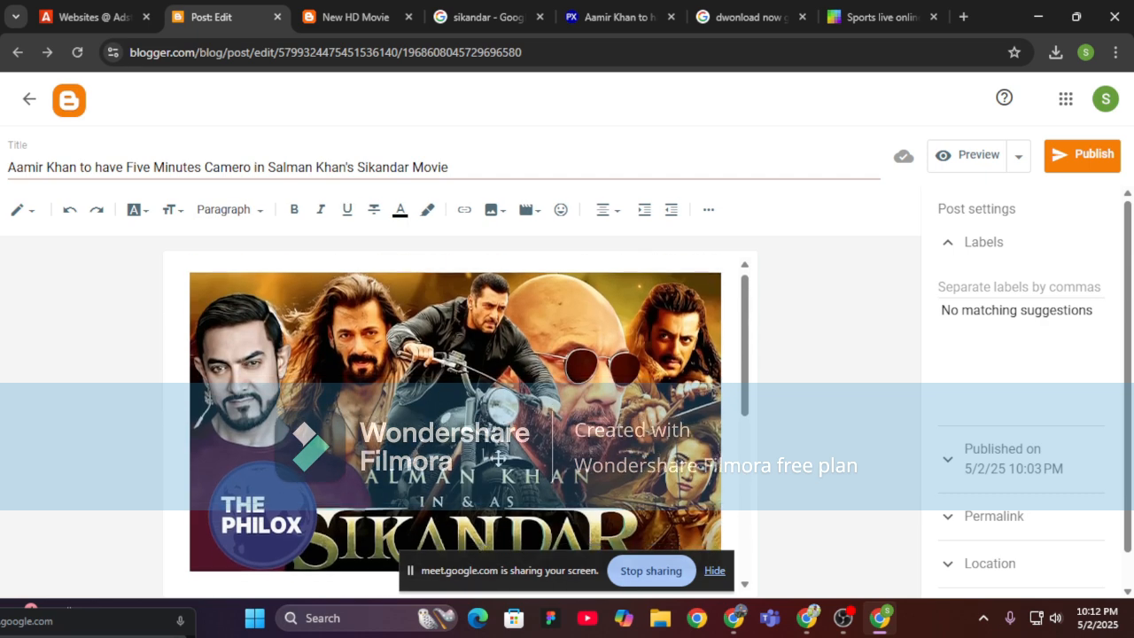
pyautogui.scroll(-4, 415, 400)
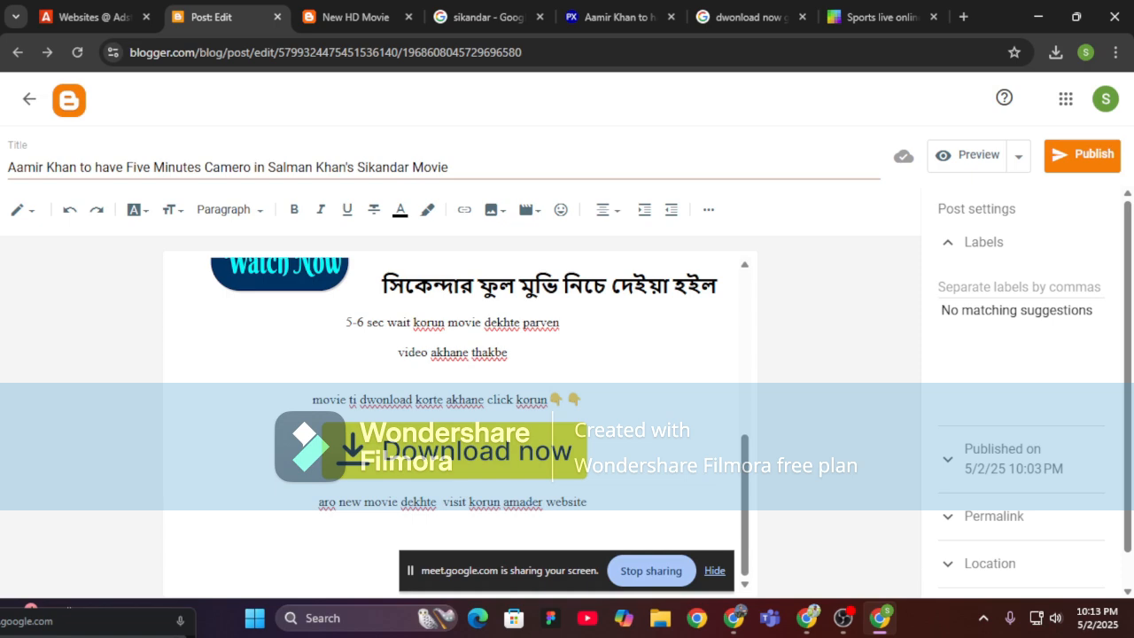
pyautogui.scroll(3, 457, 416)
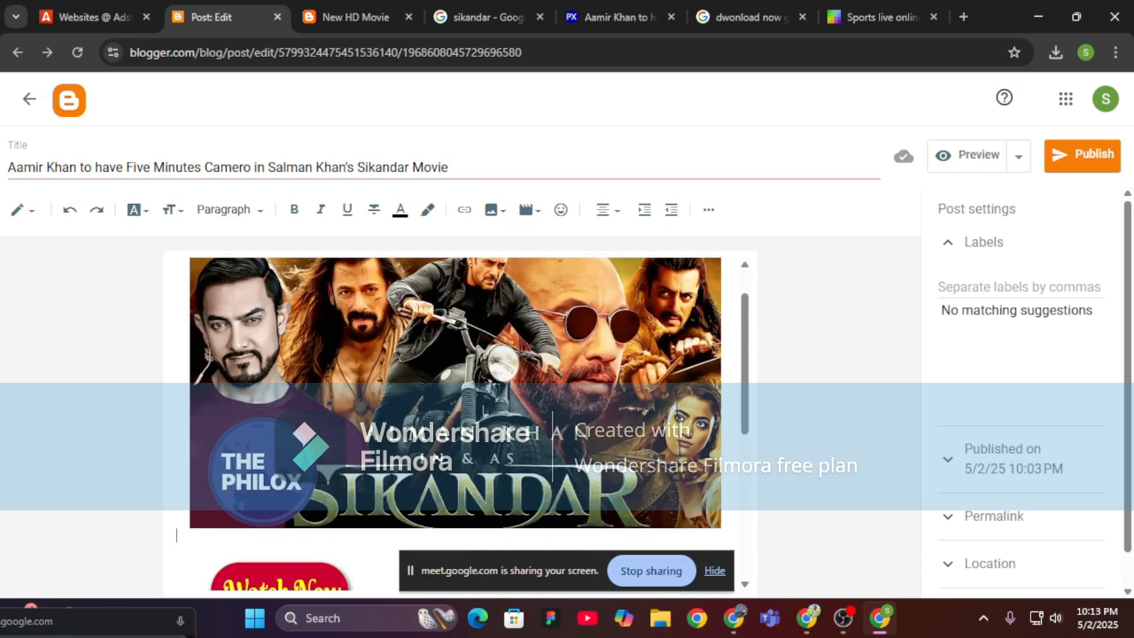
# Add the marker text "11111111" on the blank line between the poster and the Watch Now image, and center it.
pyautogui.scroll(-2, 448, 399)
pyautogui.write('1111')
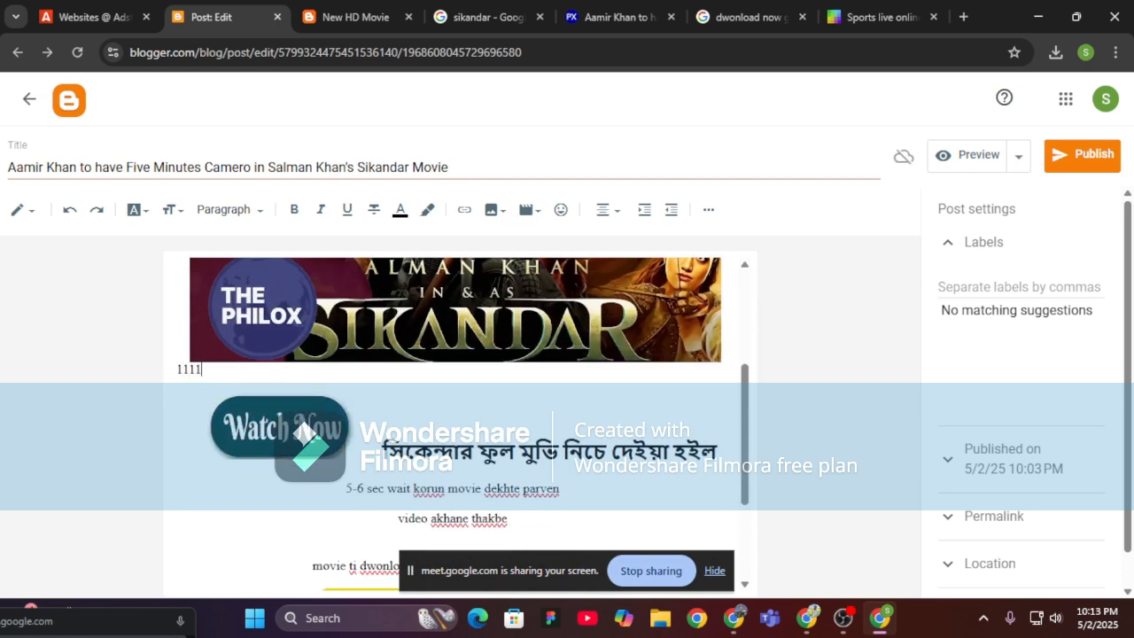
pyautogui.write('1111')
pyautogui.hotkey('shift', 'Home')
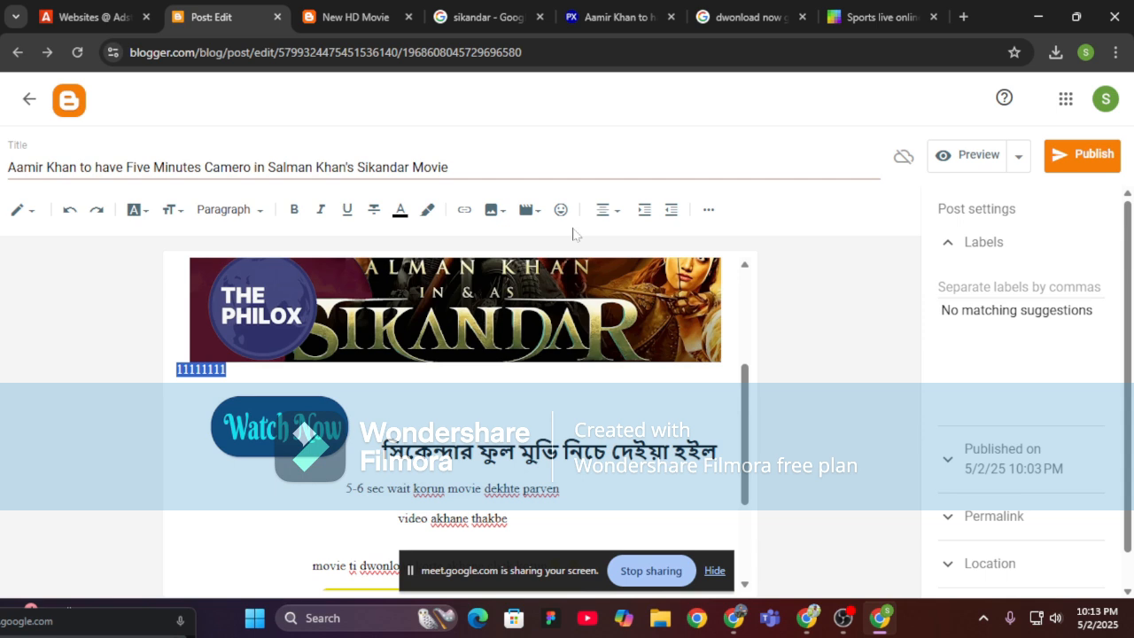
pyautogui.click(607, 210)
pyautogui.click(631, 224)
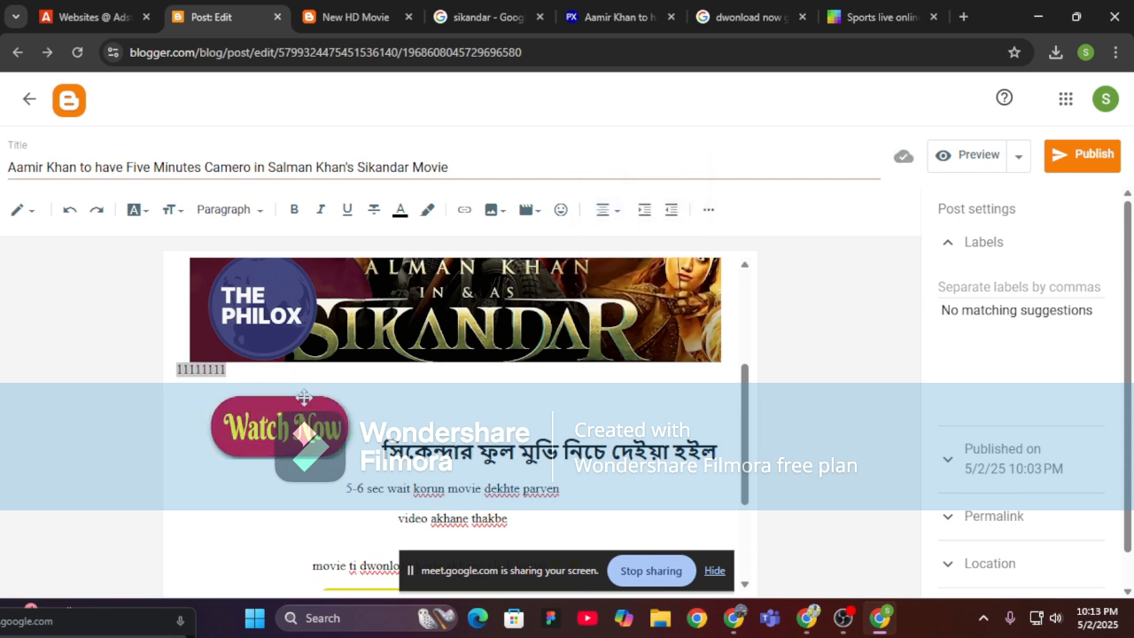
pyautogui.click(617, 220)
pyautogui.click(680, 259)
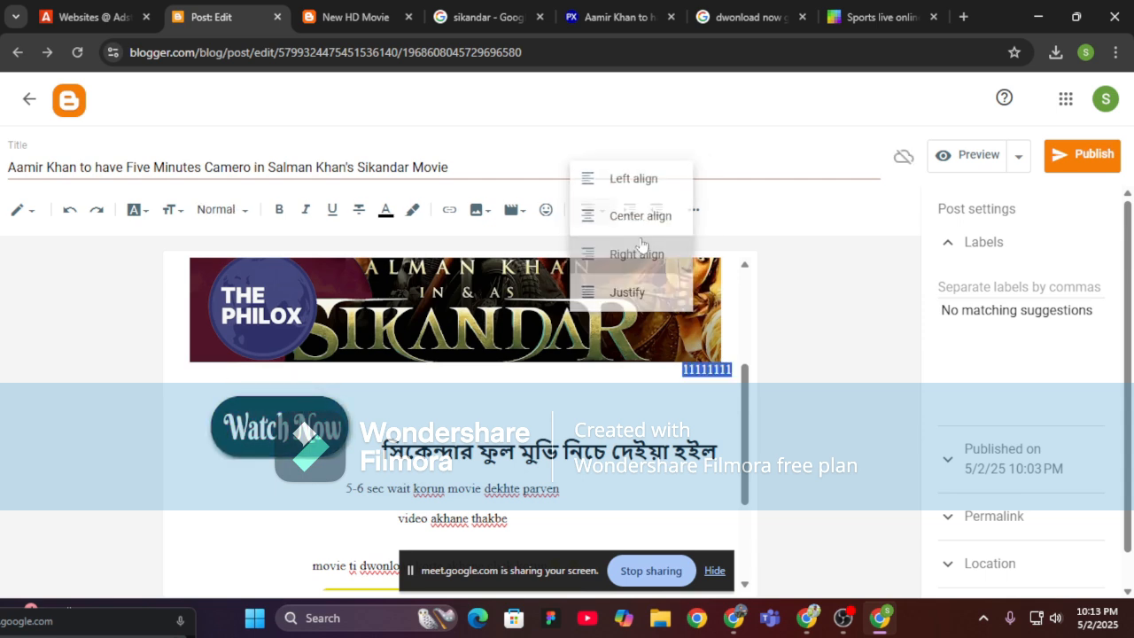
pyautogui.click(592, 218)
pyautogui.click(607, 194)
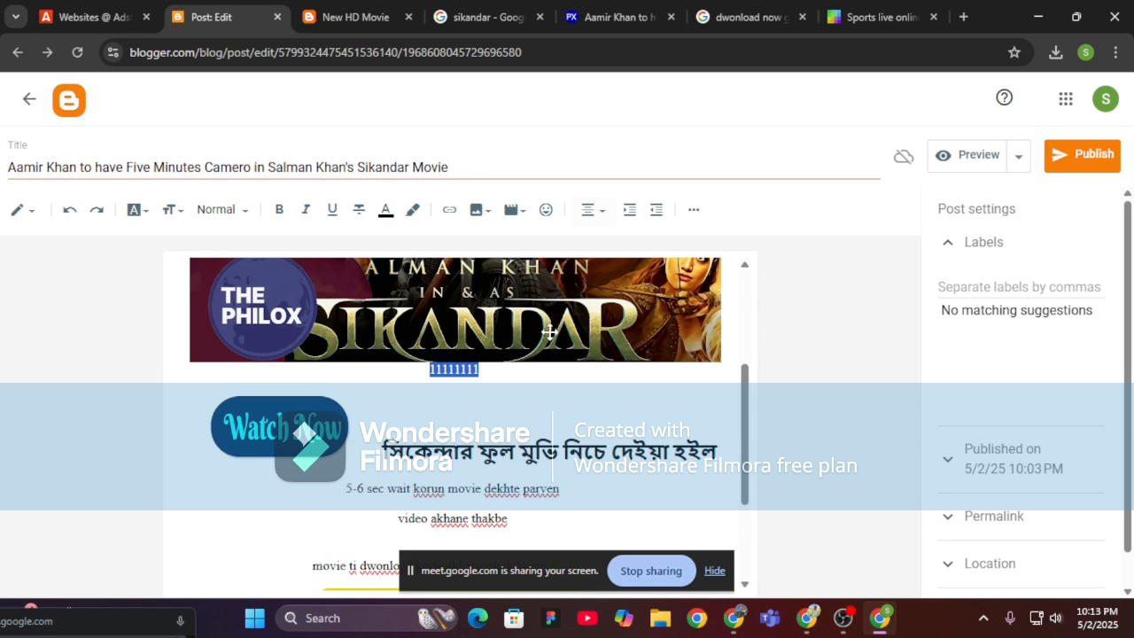
pyautogui.click(304, 431)
pyautogui.scroll(3, 494, 335)
pyautogui.scroll(-4, 495, 335)
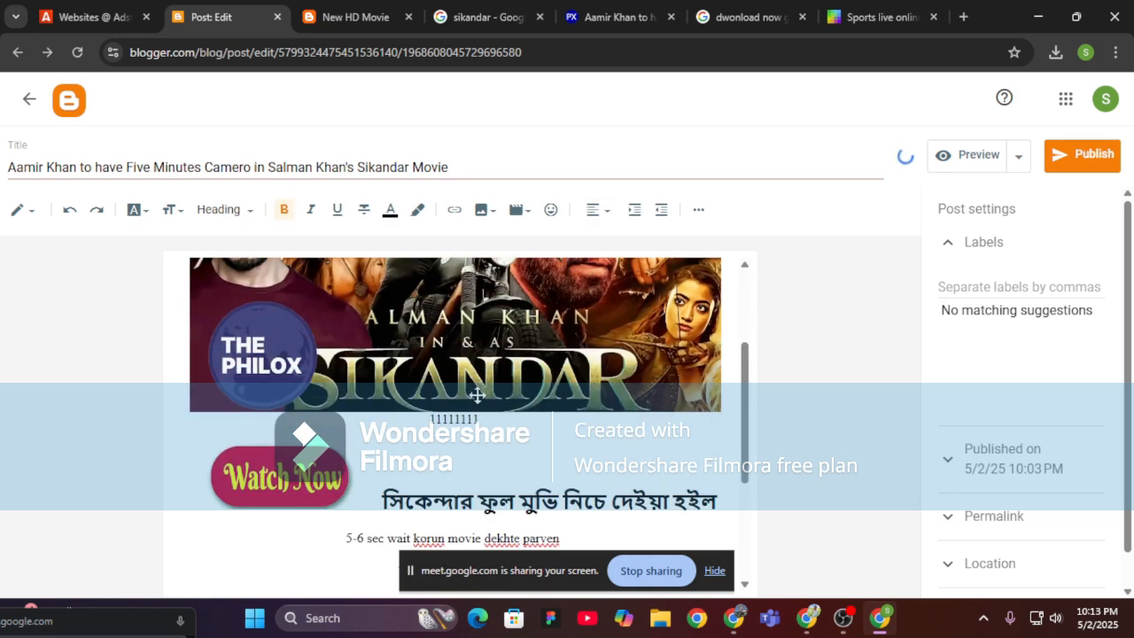
pyautogui.scroll(3, 481, 395)
pyautogui.scroll(-1, 516, 391)
pyautogui.scroll(-1, 516, 390)
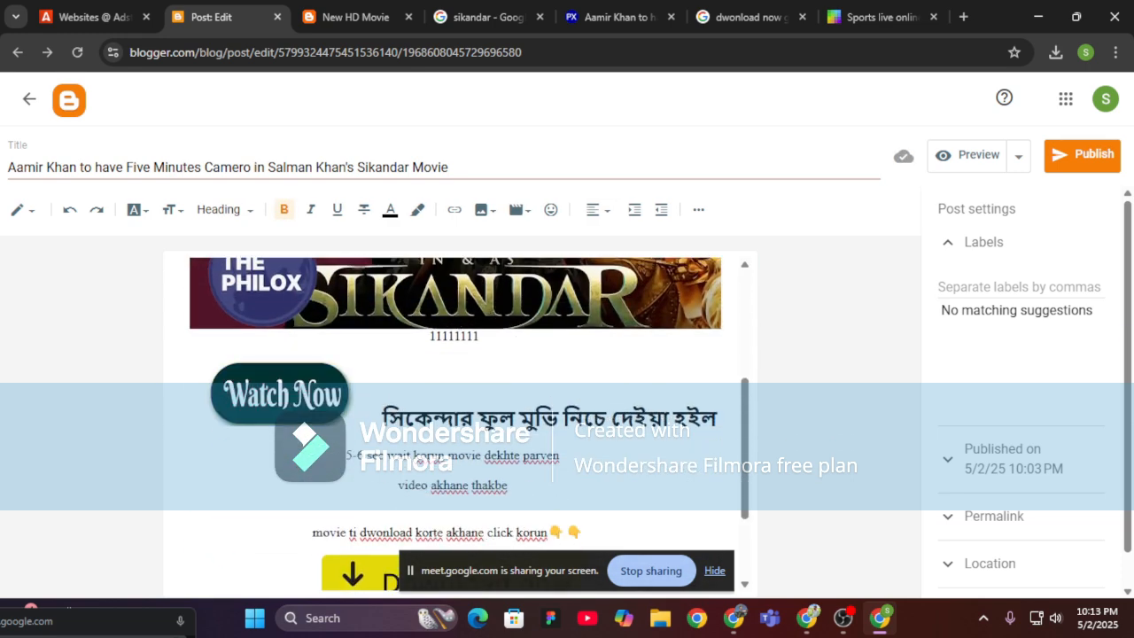
pyautogui.doubleClick(434, 336)
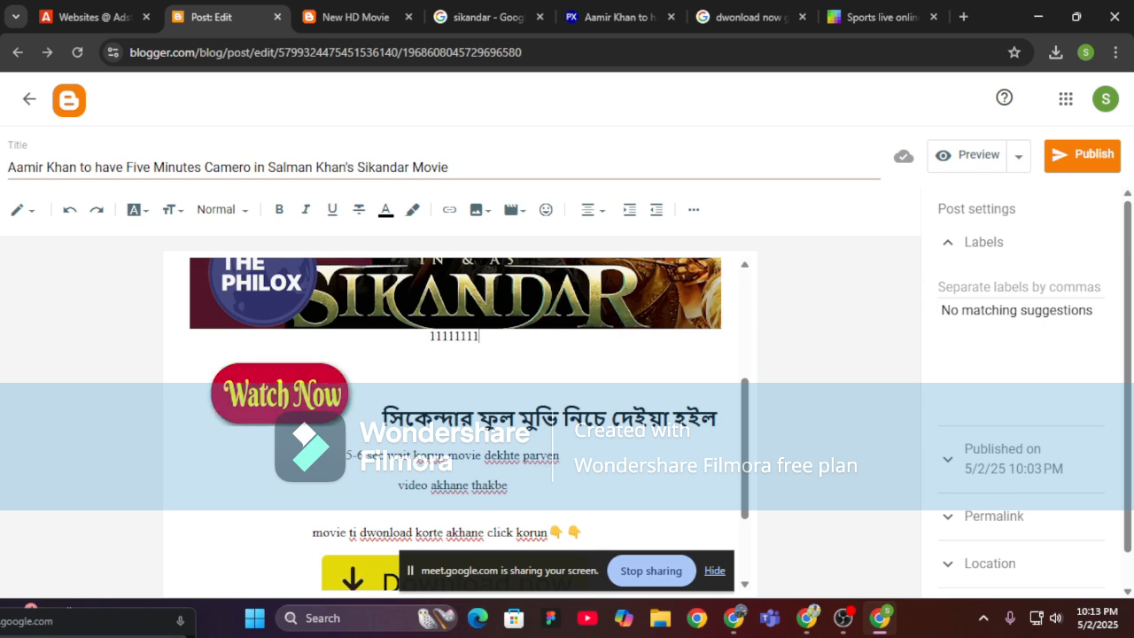
pyautogui.scroll(-1, 454, 417)
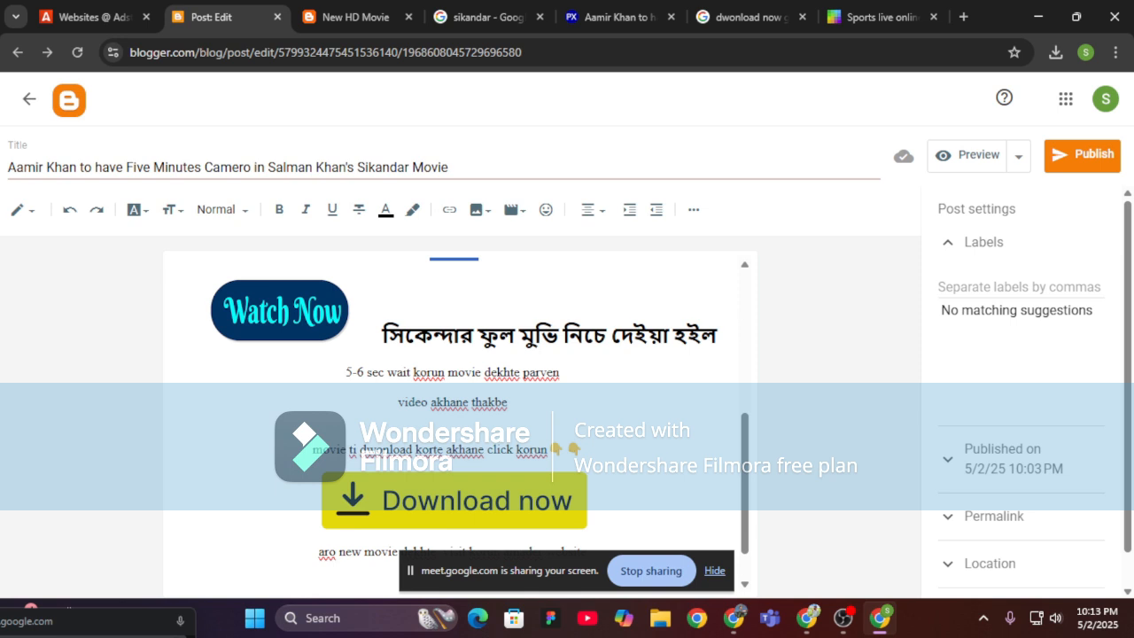
# Insert a new line with the marker text "22222222" directly below the Bengali heading and center it.
pyautogui.click(437, 372)
pyautogui.click(722, 336)
pyautogui.press('Return')
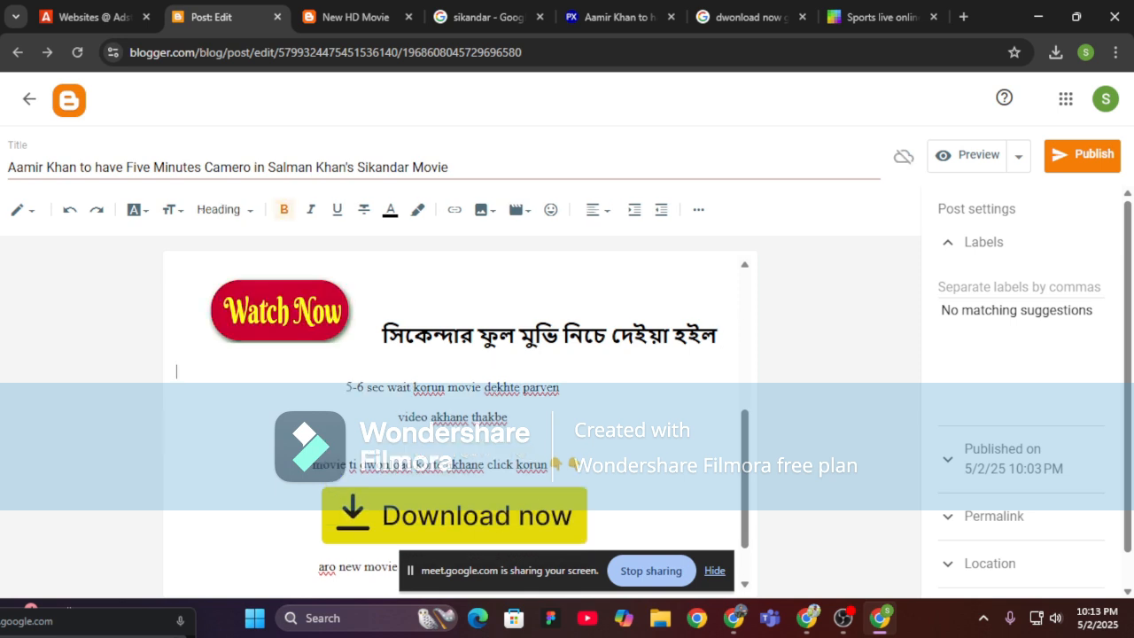
pyautogui.write('22222222')
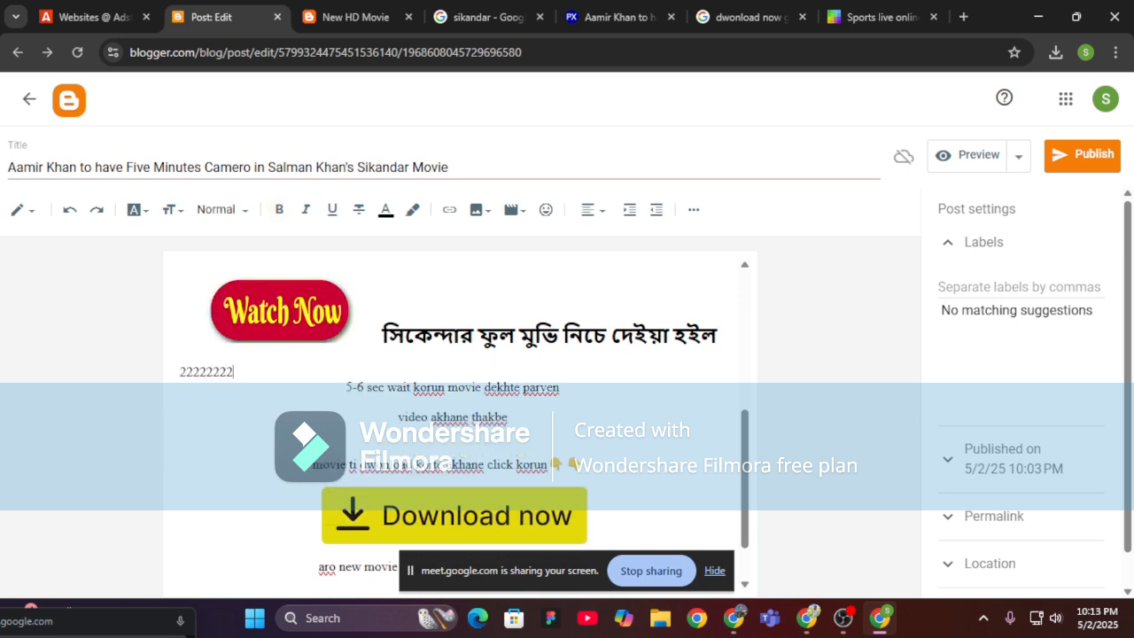
pyautogui.moveTo(234, 373); pyautogui.dragTo(167, 371)
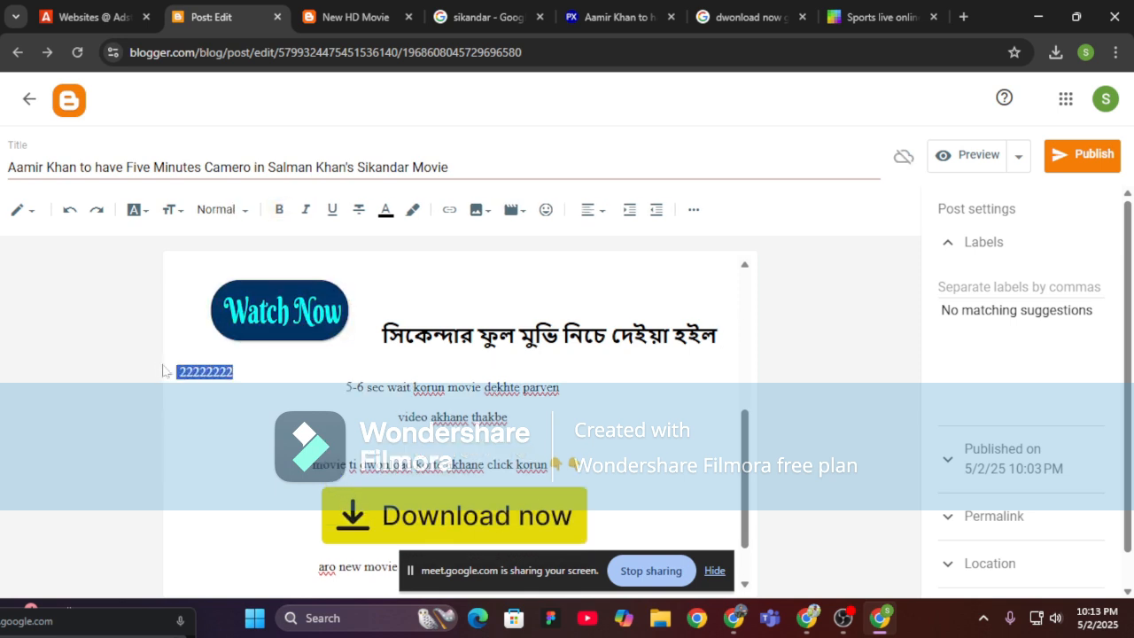
pyautogui.click(591, 210)
pyautogui.click(634, 254)
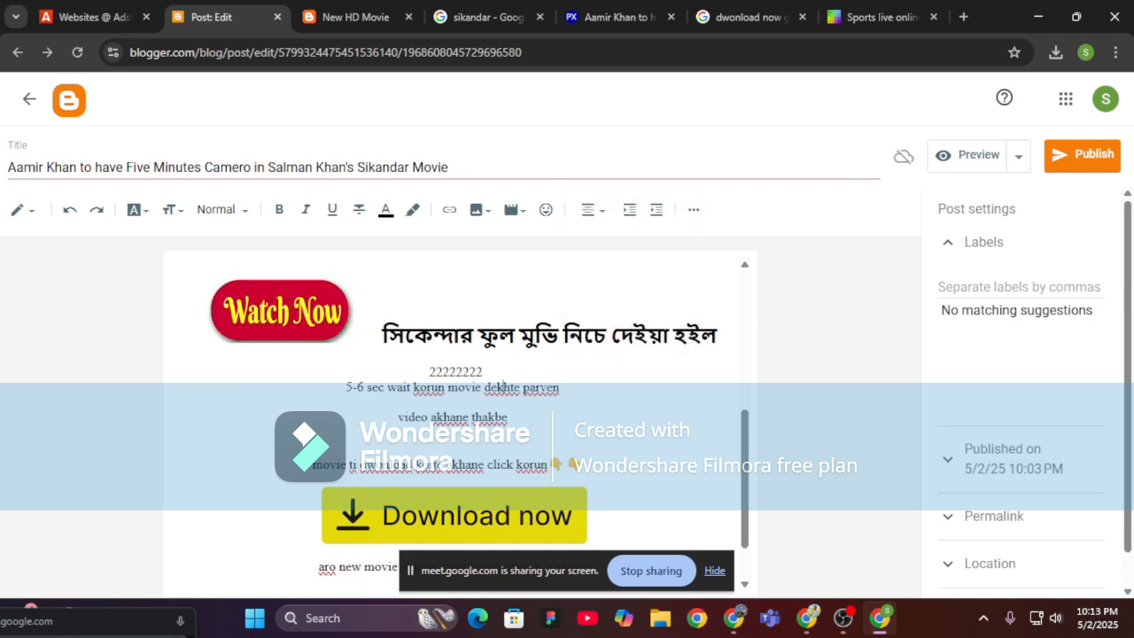
pyautogui.scroll(3, 456, 399)
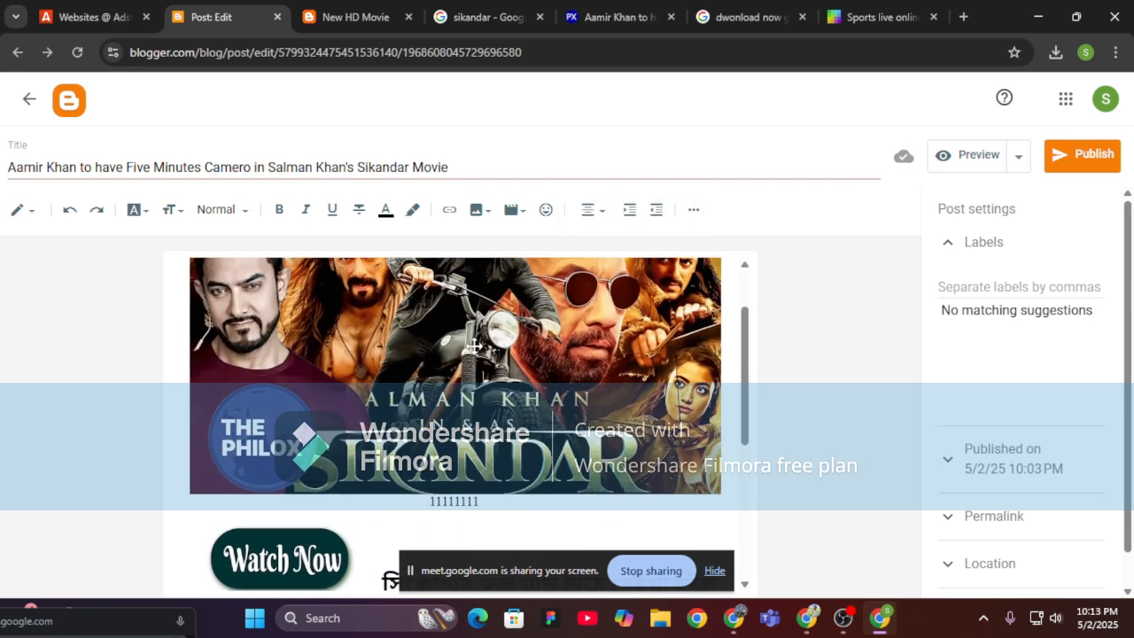
pyautogui.scroll(-5, 457, 399)
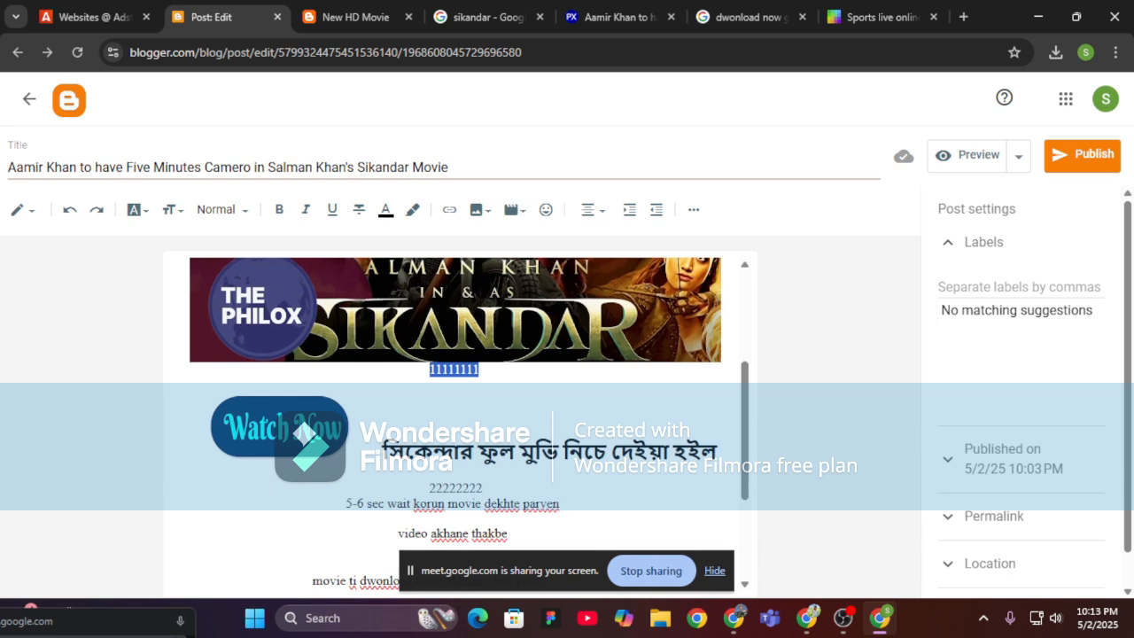
pyautogui.doubleClick(457, 307)
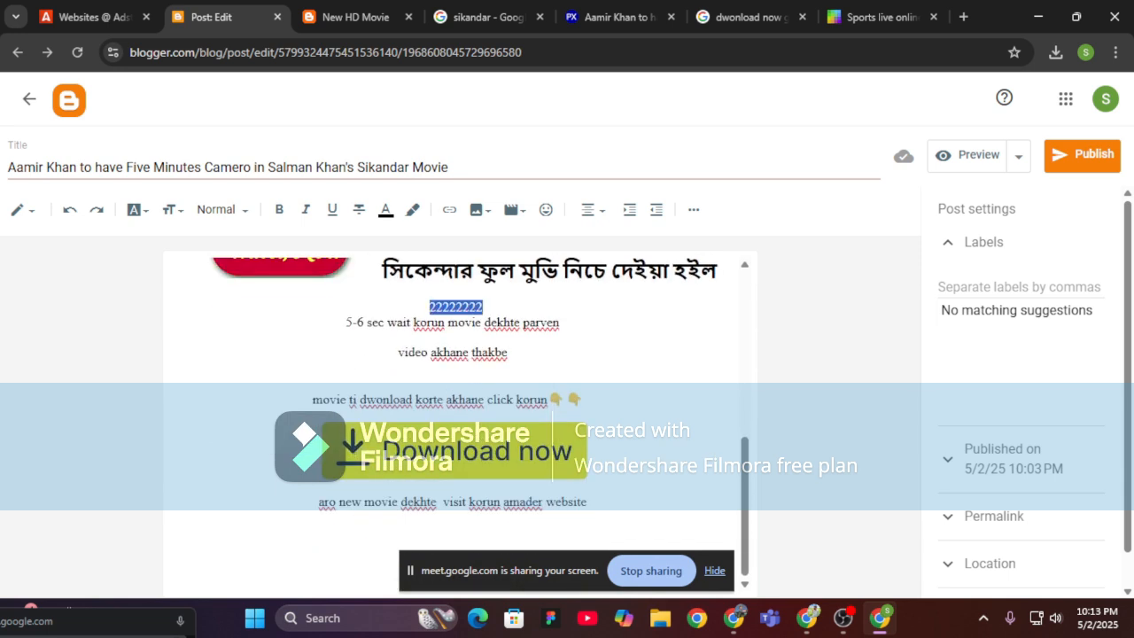
pyautogui.click(456, 337)
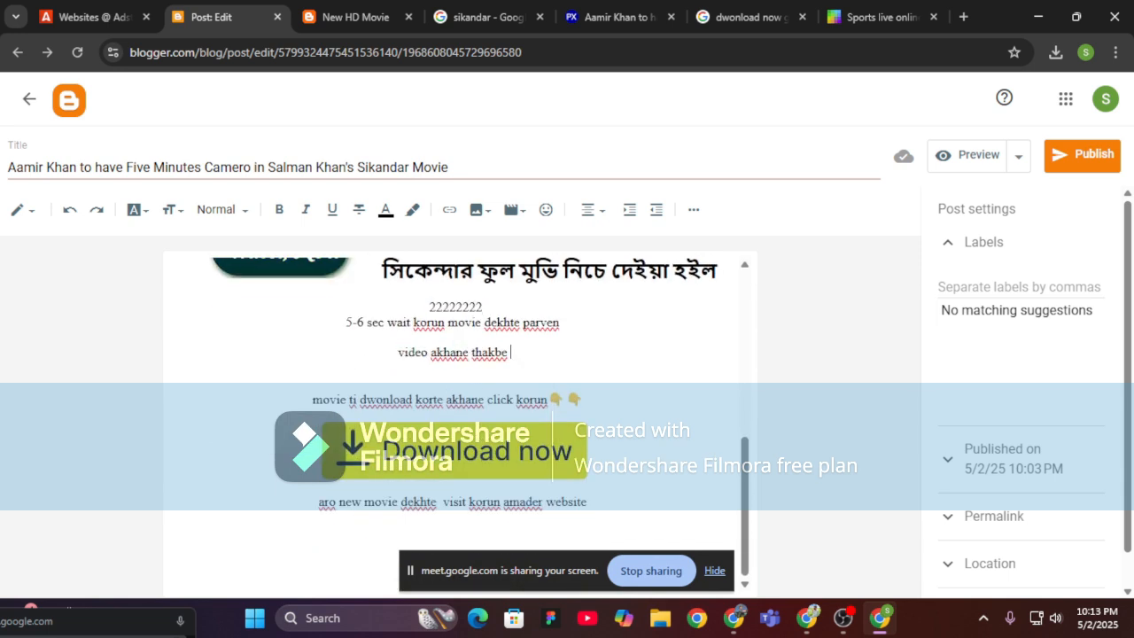
# Add the marker text "33333333" on the blank line above the "movie ti dwonload korte" line and center it.
pyautogui.click(176, 381)
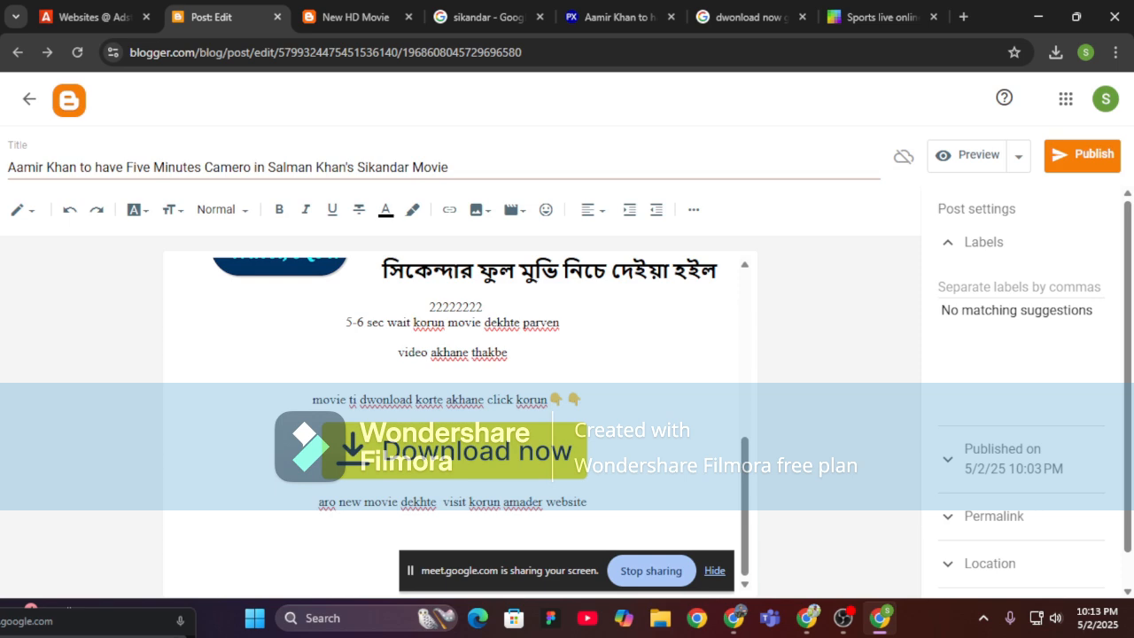
pyautogui.write('33333333')
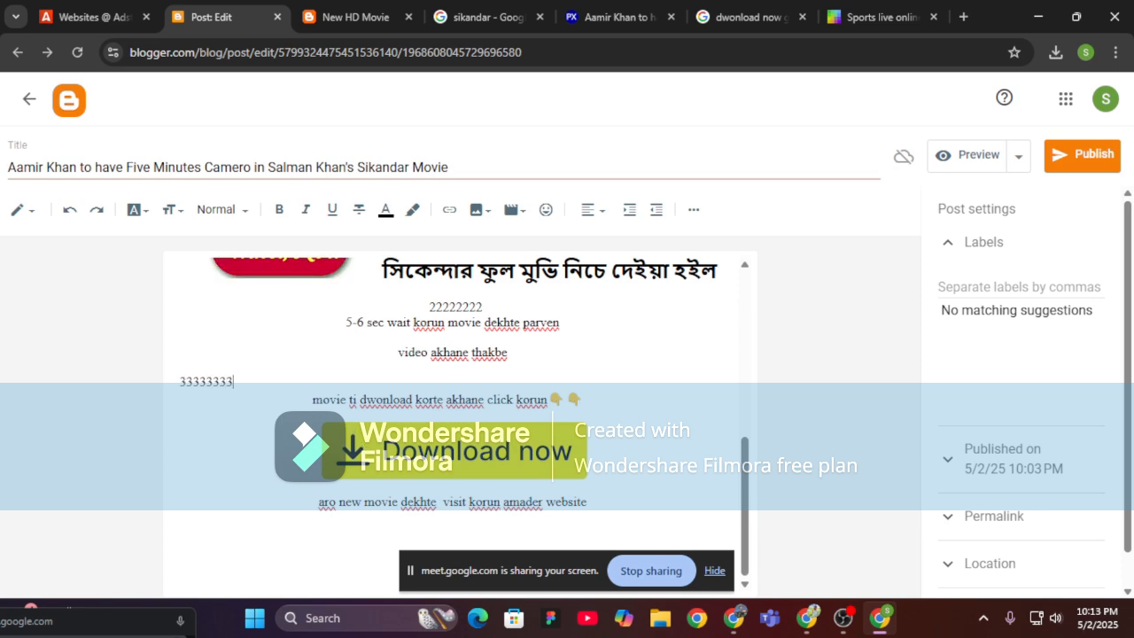
pyautogui.hotkey('shift', 'Home')
pyautogui.click(590, 210)
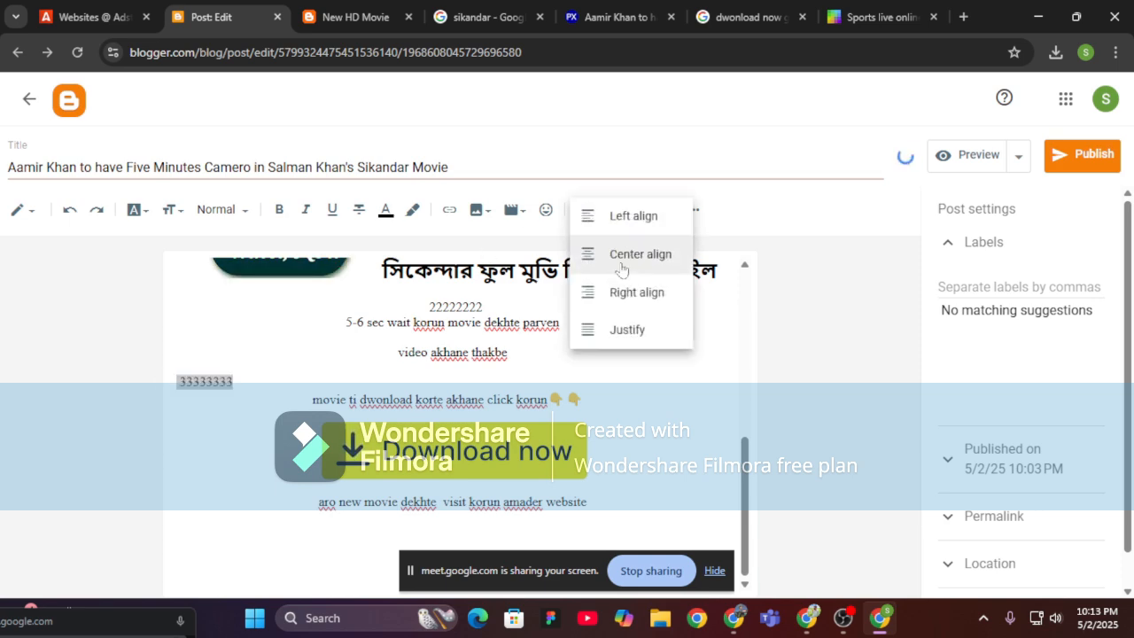
pyautogui.click(621, 254)
pyautogui.click(483, 382)
# Add a new line with the marker text "44444444" between the Download now image and the website invitation line.
pyautogui.scroll(3, 478, 417)
pyautogui.scroll(-3, 478, 417)
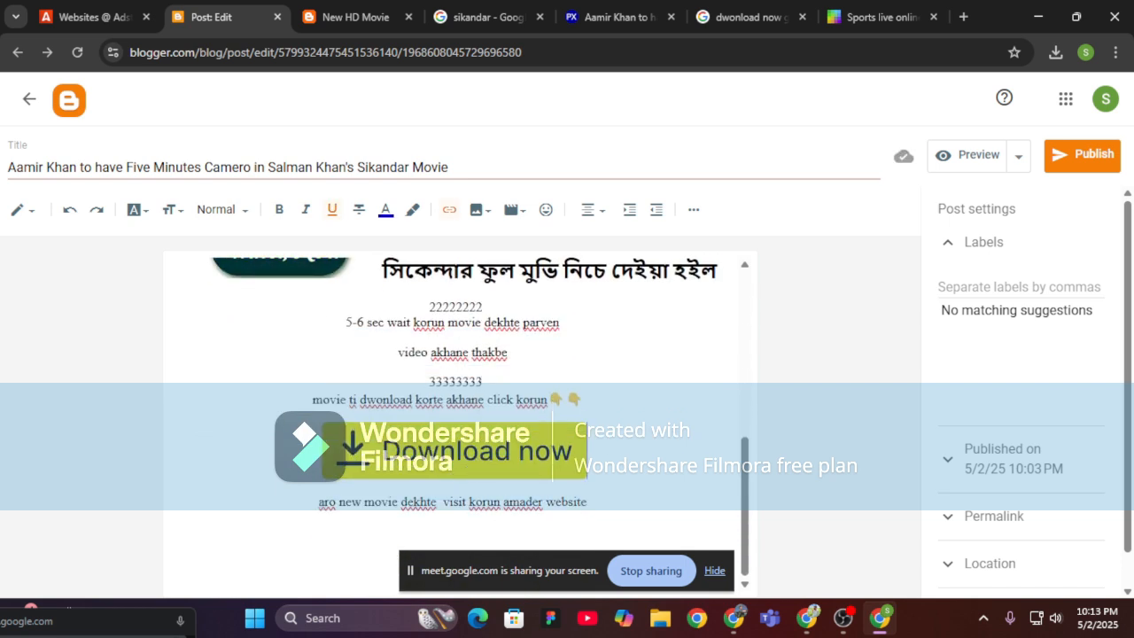
pyautogui.press('Return')
pyautogui.write('44444444')
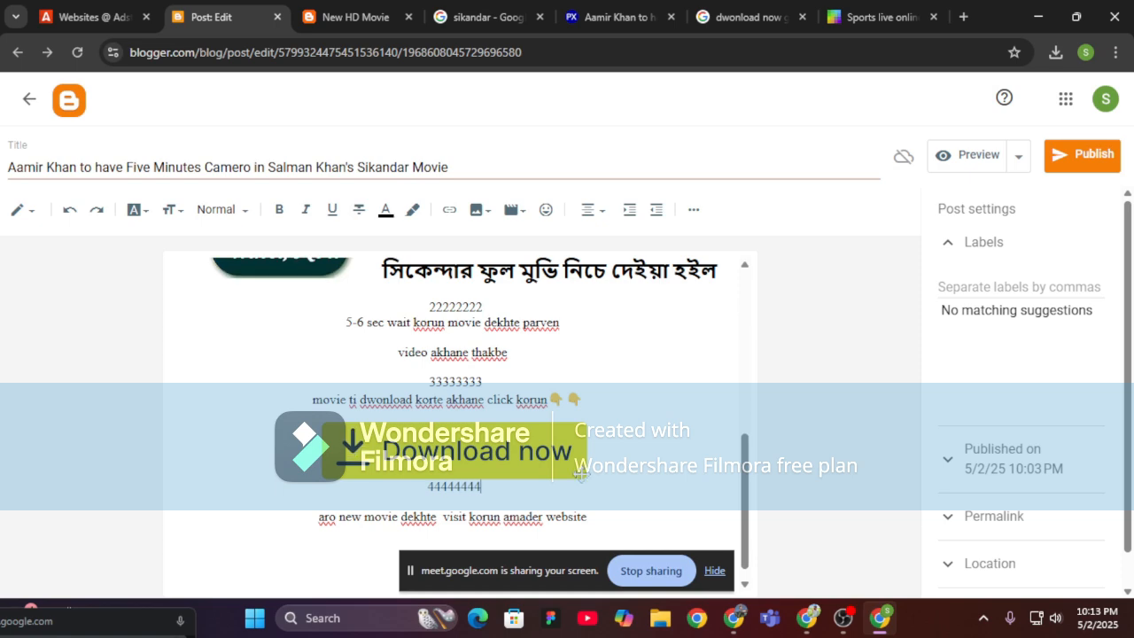
pyautogui.scroll(4, 578, 504)
pyautogui.scroll(-5, 576, 504)
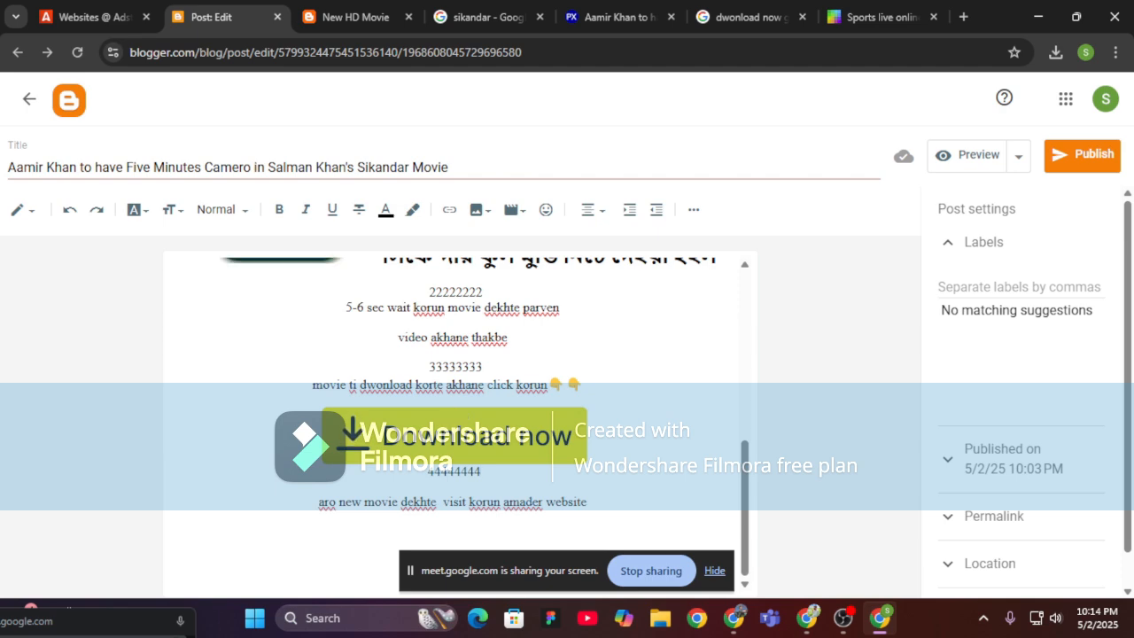
# Switch the post editor to HTML view.
pyautogui.scroll(5, 456, 408)
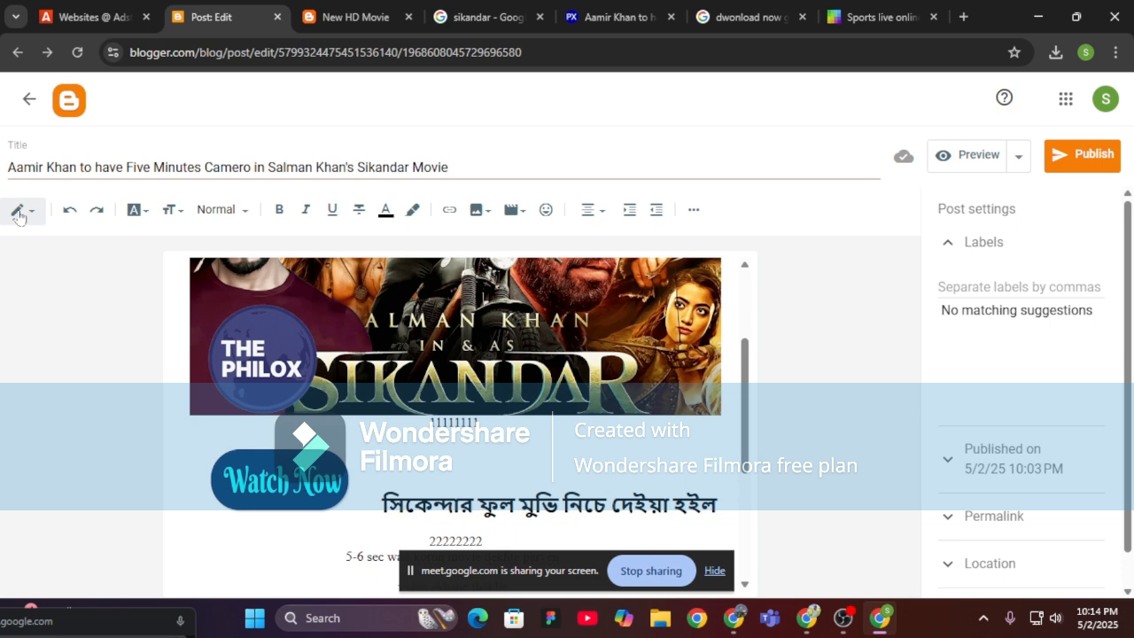
pyautogui.click(18, 213)
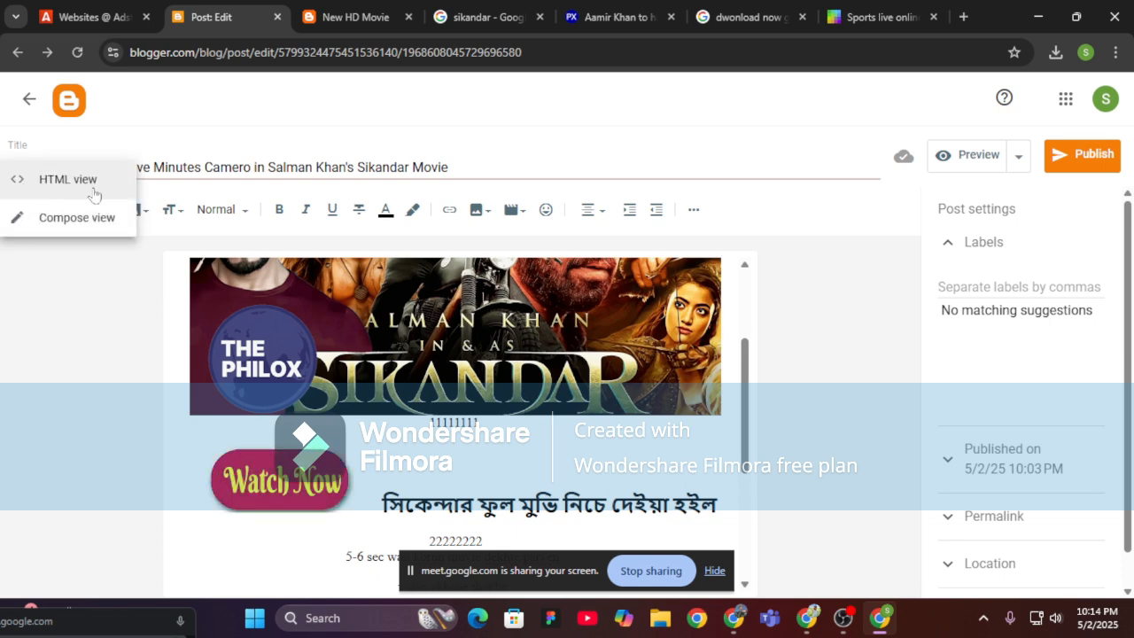
pyautogui.click(64, 193)
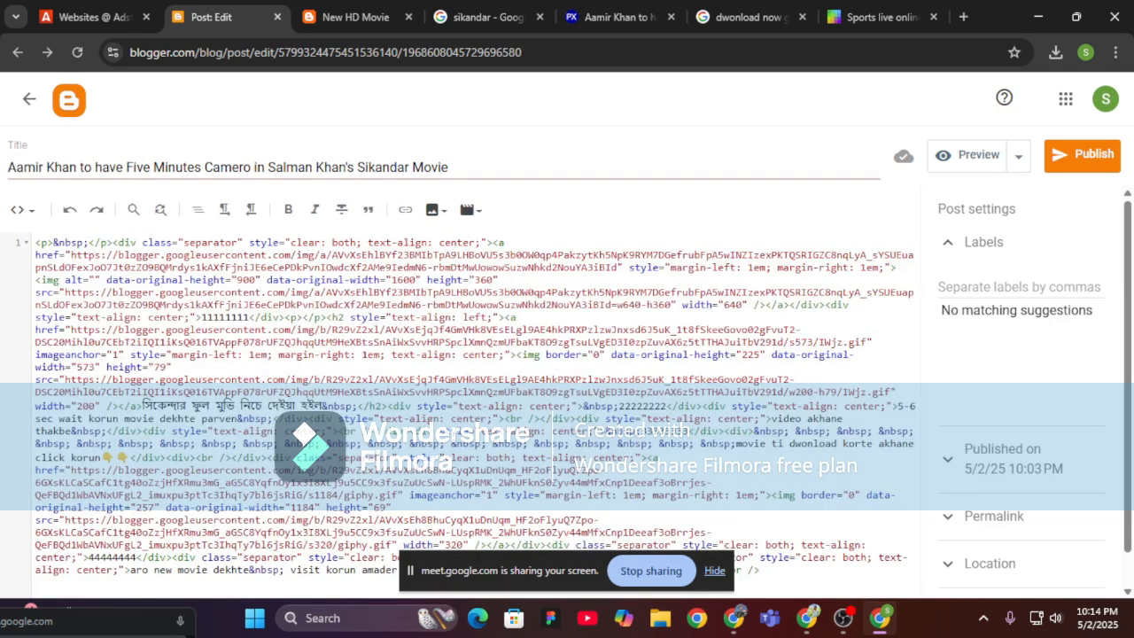
# Switch to the Adsterra Websites page, reload it and expand the ad units of newbanglagolpo2025.blogspot.com.
pyautogui.click(92, 16)
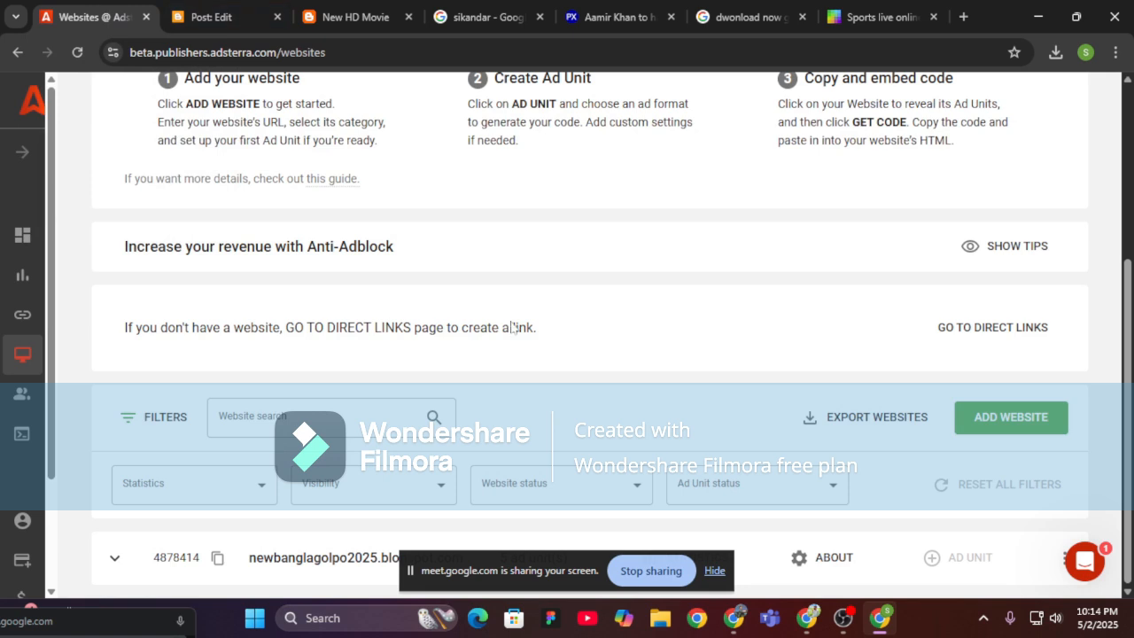
pyautogui.click(77, 52)
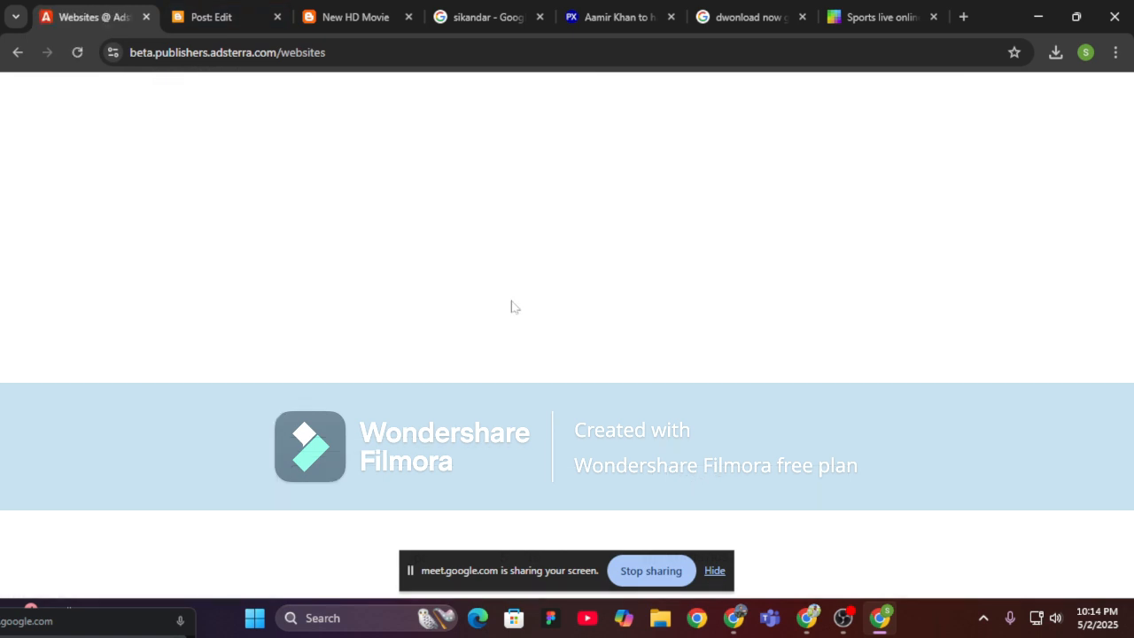
pyautogui.scroll(-3, 823, 319)
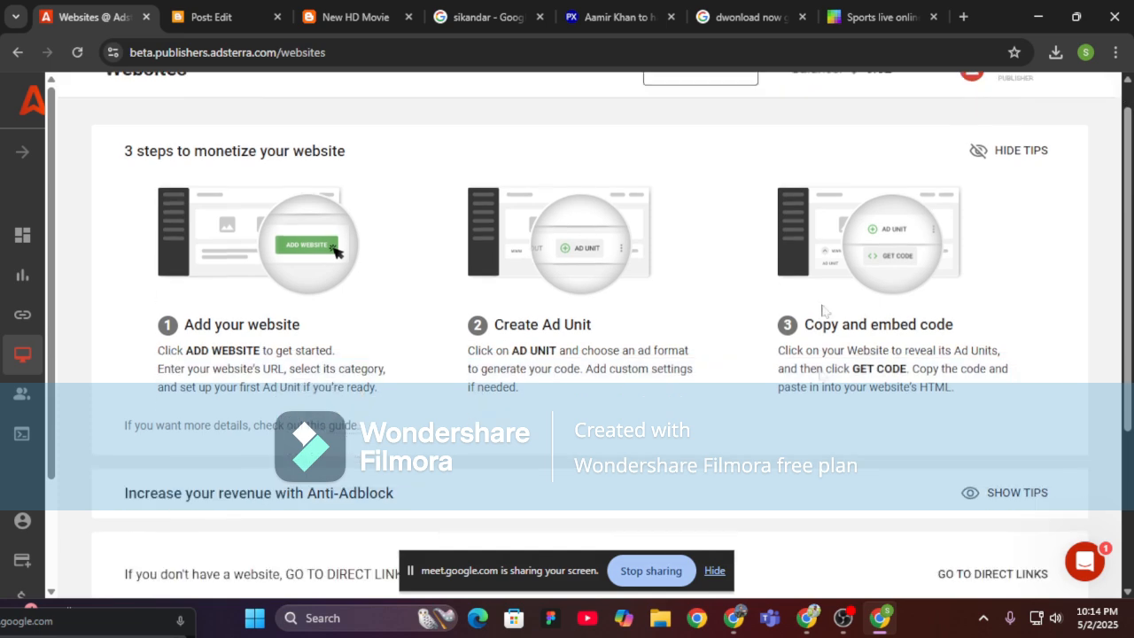
pyautogui.click(114, 558)
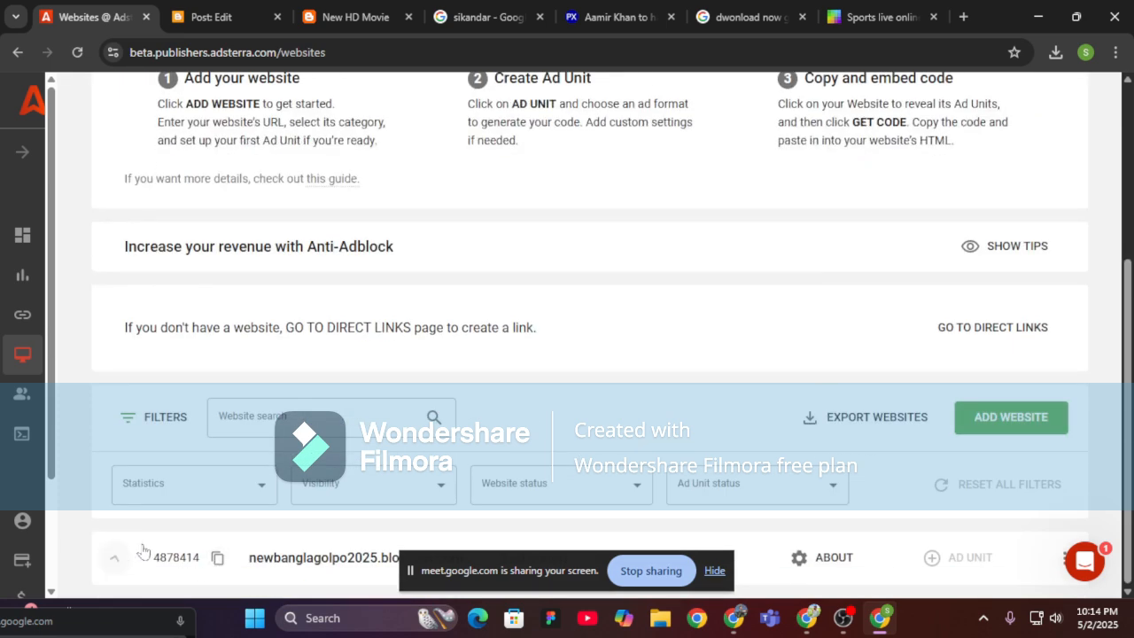
pyautogui.scroll(-1, 746, 410)
pyautogui.scroll(-2, 746, 410)
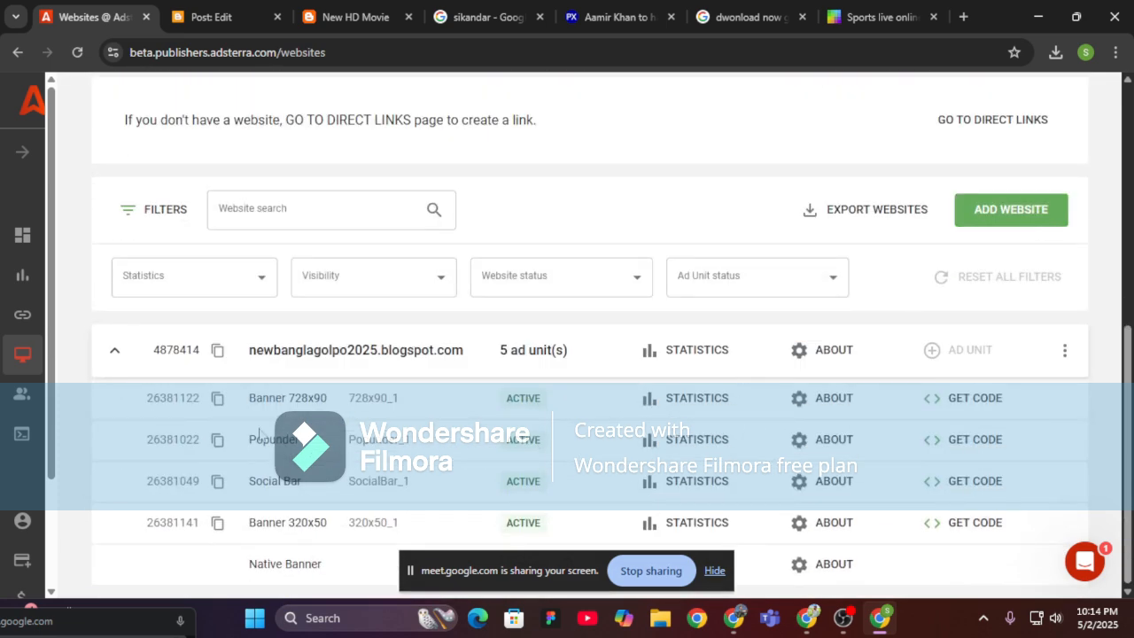
# Copy the embed code of the Banner 728x90 ad unit and close its code window.
pyautogui.click(959, 396)
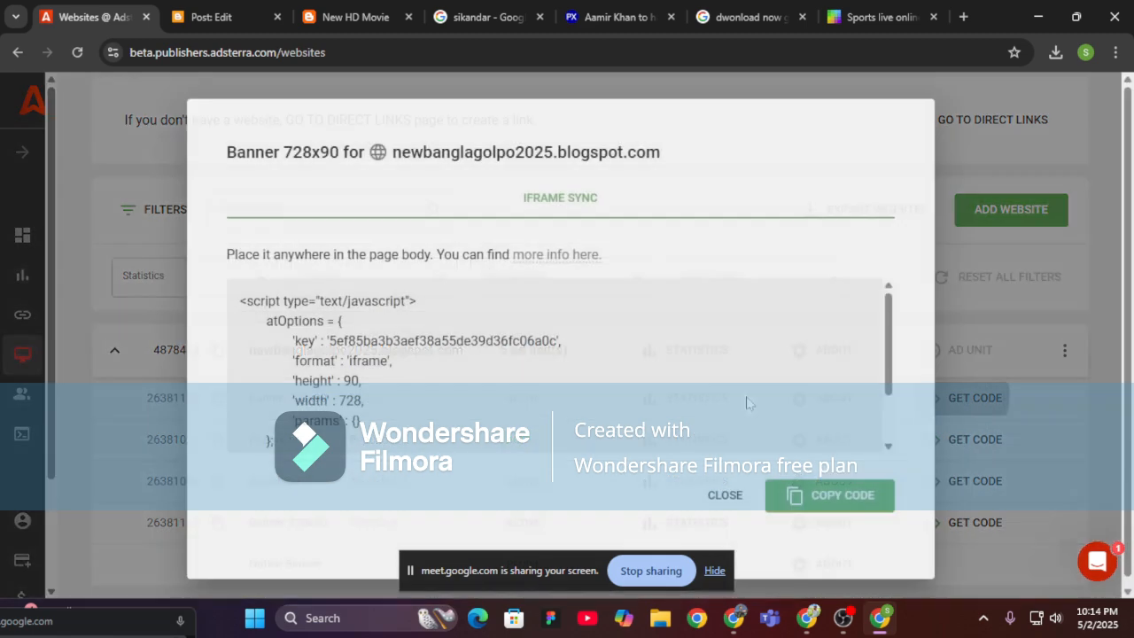
pyautogui.click(795, 496)
pyautogui.click(727, 497)
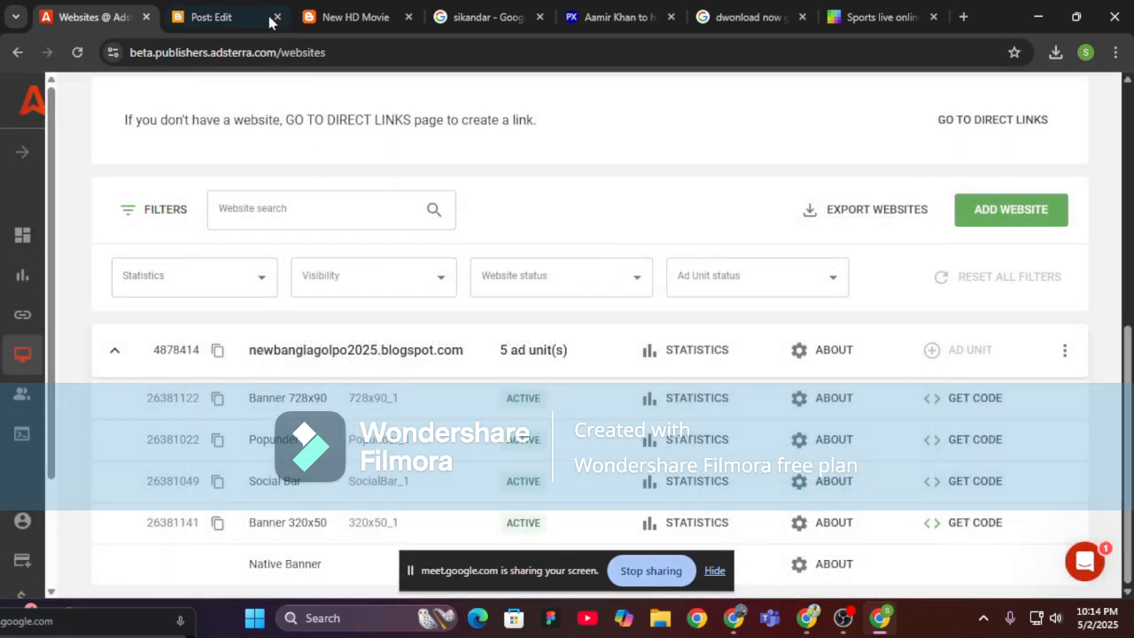
# Return to the Blogger post and replace the "11111111" marker in the HTML with the copied Banner 728x90 ad code.
pyautogui.click(217, 9)
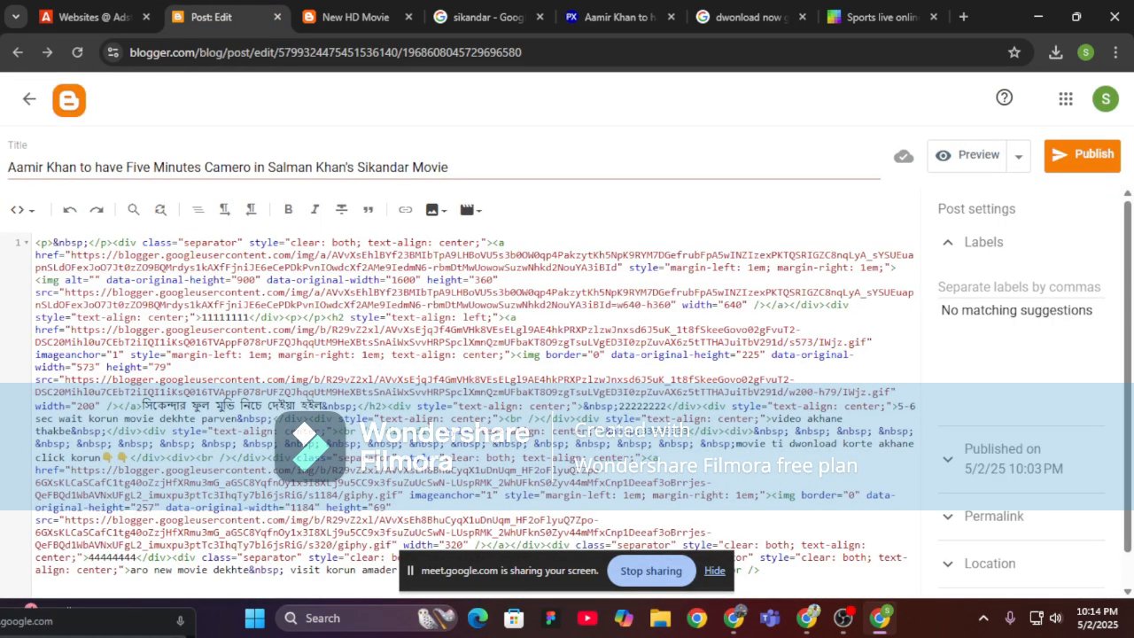
pyautogui.doubleClick(221, 317)
pyautogui.doubleClick(642, 406)
pyautogui.doubleClick(111, 557)
pyautogui.doubleClick(643, 406)
pyautogui.doubleClick(226, 317)
pyautogui.hotkey('ctrl', 'v')
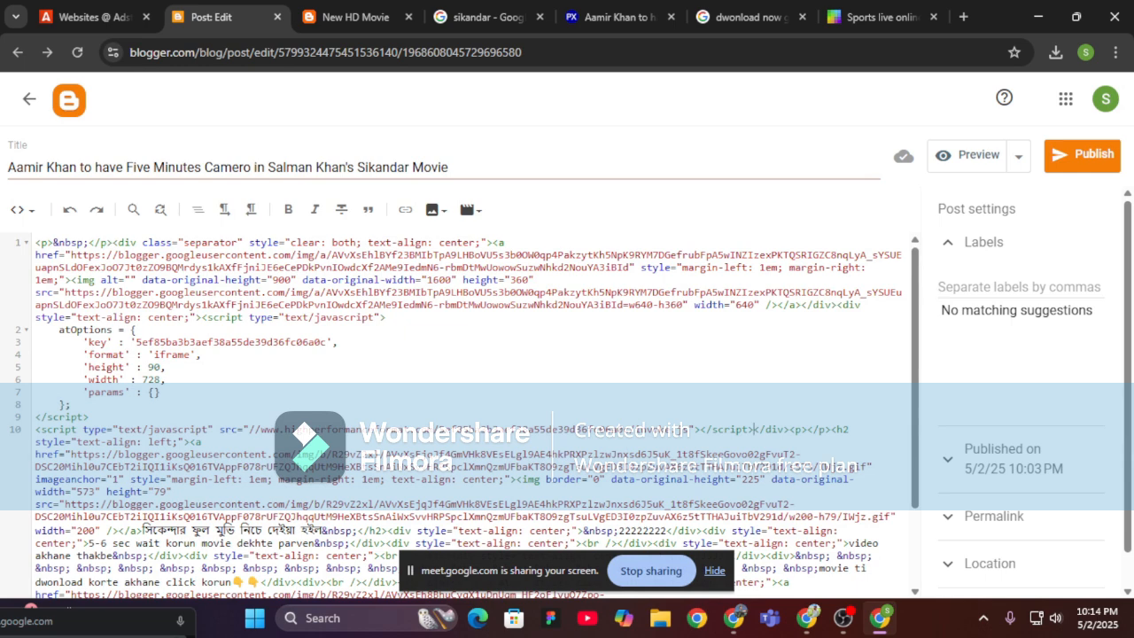
# Switch to the Adsterra Websites page, copy the embed code of the Banner 320x50 ad unit and close its code window.
pyautogui.scroll(-2, 461, 416)
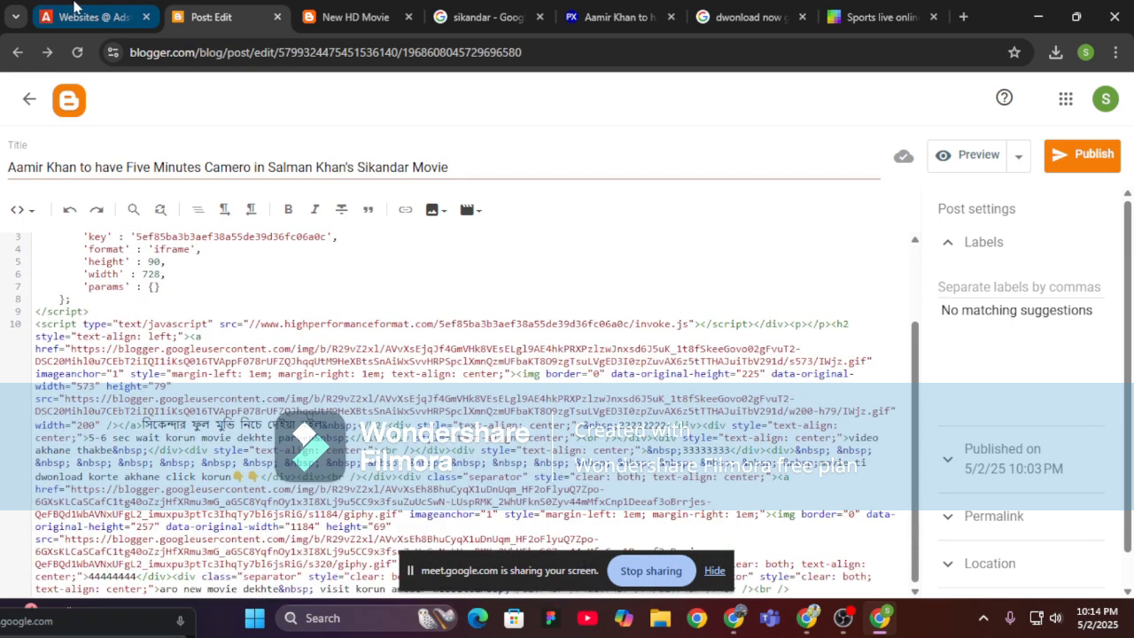
pyautogui.click(76, 17)
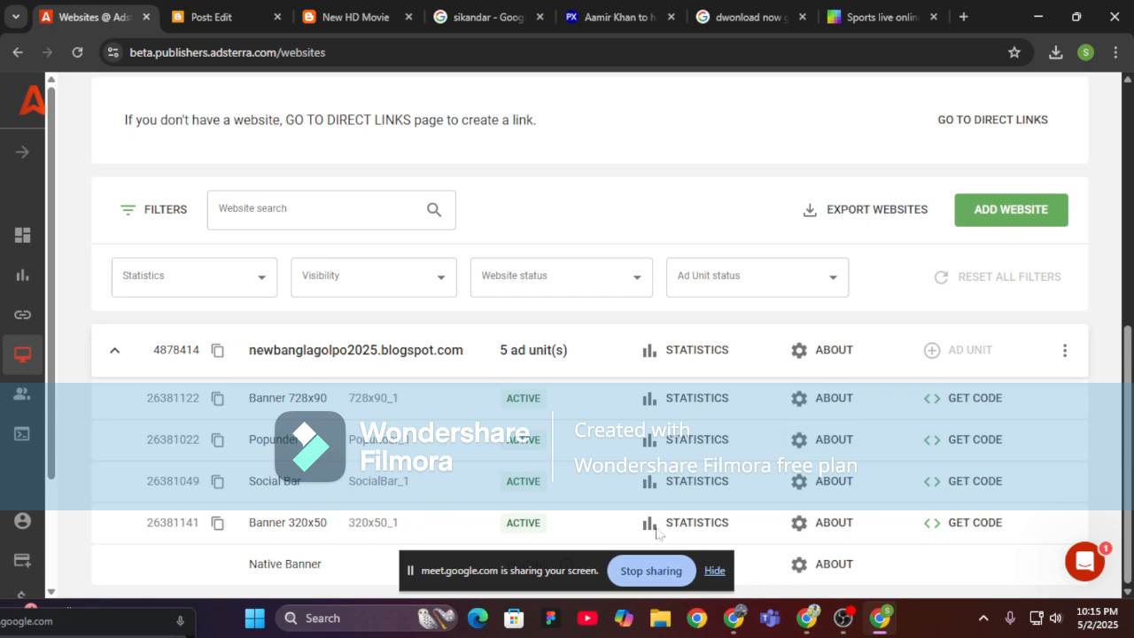
pyautogui.click(930, 527)
pyautogui.click(797, 496)
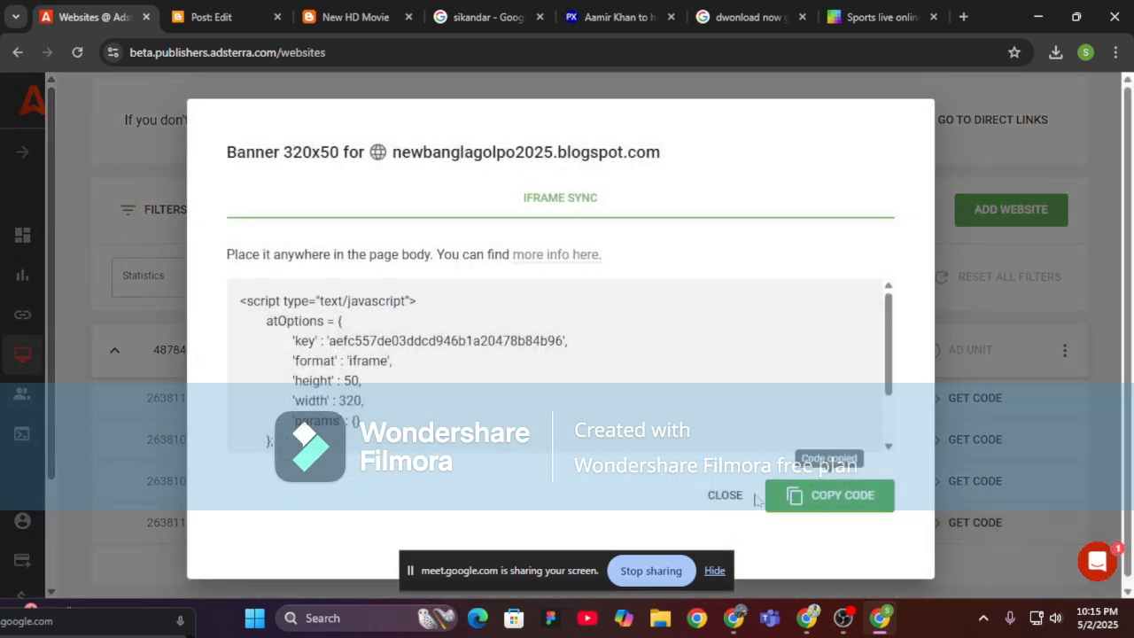
pyautogui.click(727, 496)
# Return to the Blogger post and replace the "22222222" and "44444444" markers in the HTML with the copied Banner 320x50 ad code.
pyautogui.click(210, 17)
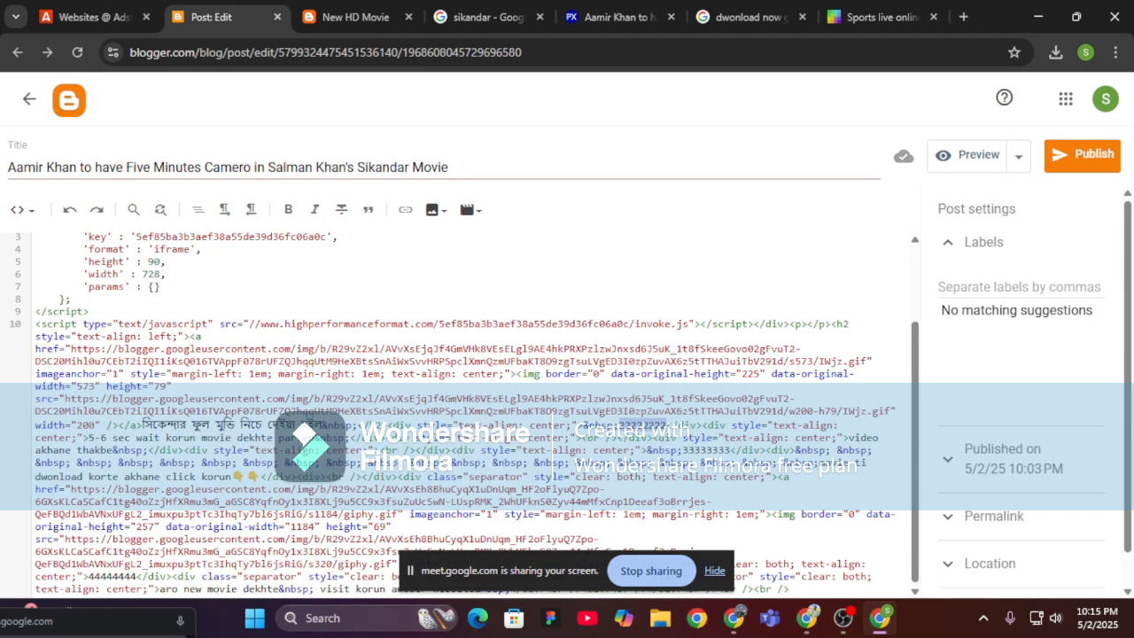
pyautogui.hotkey('ctrl', 'v')
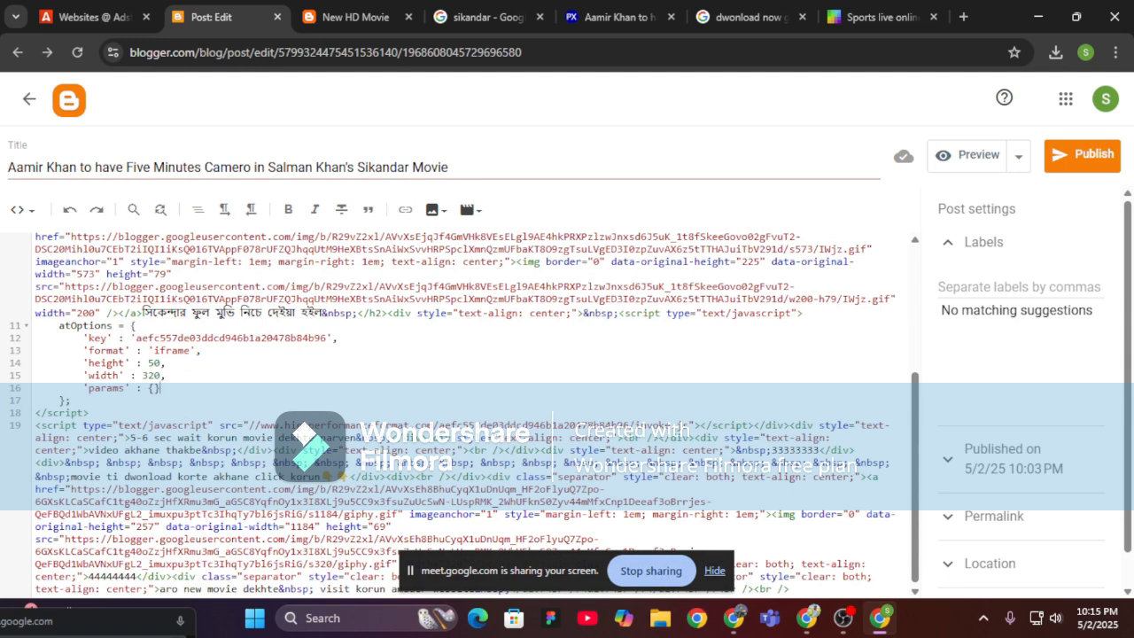
pyautogui.doubleClick(112, 576)
pyautogui.hotkey('ctrl', 'v')
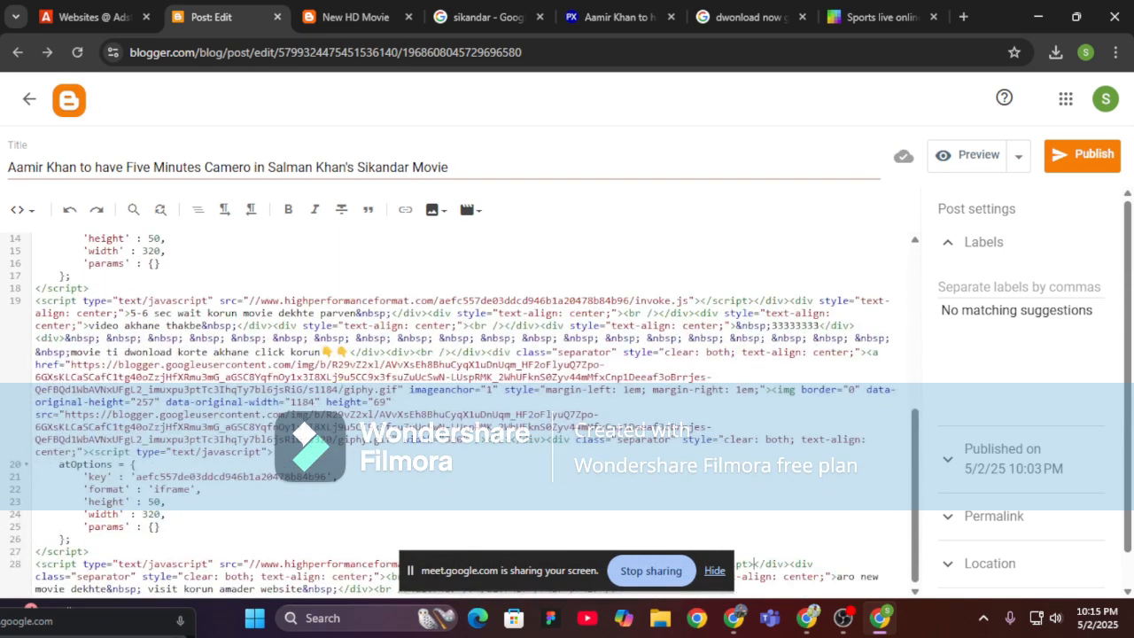
# Replace the "33333333" marker in the HTML with the Banner 728x90 ad code from the clipboard history.
pyautogui.tripleClick(796, 325)
pyautogui.click(89, 288)
pyautogui.doubleClick(796, 325)
pyautogui.press('super+v')
pyautogui.click(932, 376)
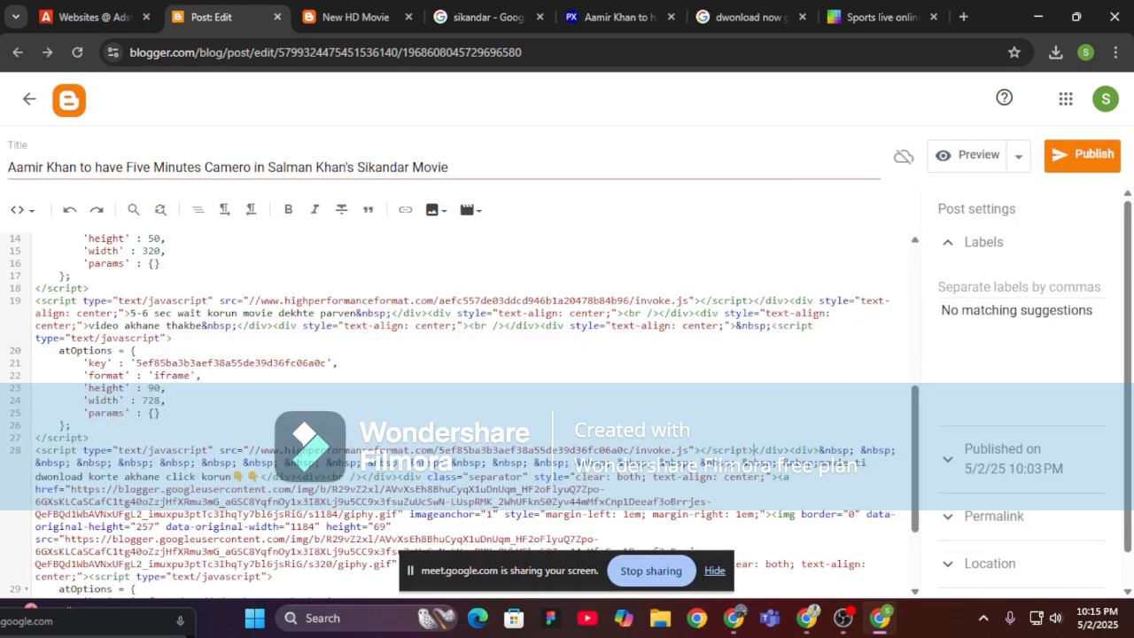
# Switch the post editor back to Compose view and publish the post, confirming the publication.
pyautogui.scroll(-1, 465, 408)
pyautogui.scroll(4, 466, 407)
pyautogui.click(24, 213)
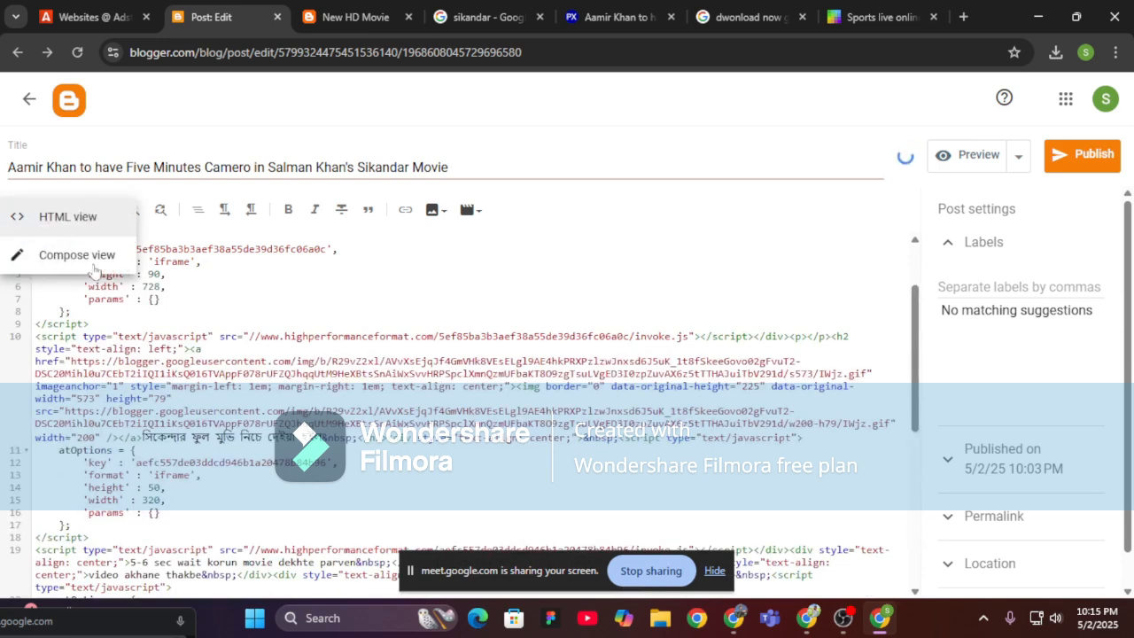
pyautogui.click(94, 264)
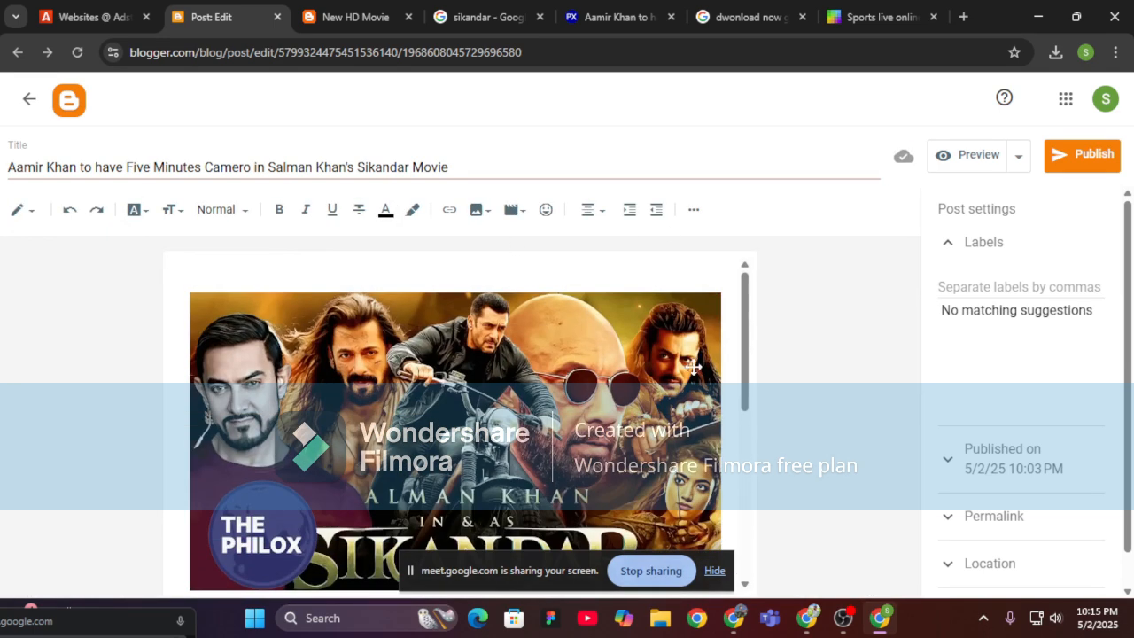
pyautogui.click(1077, 160)
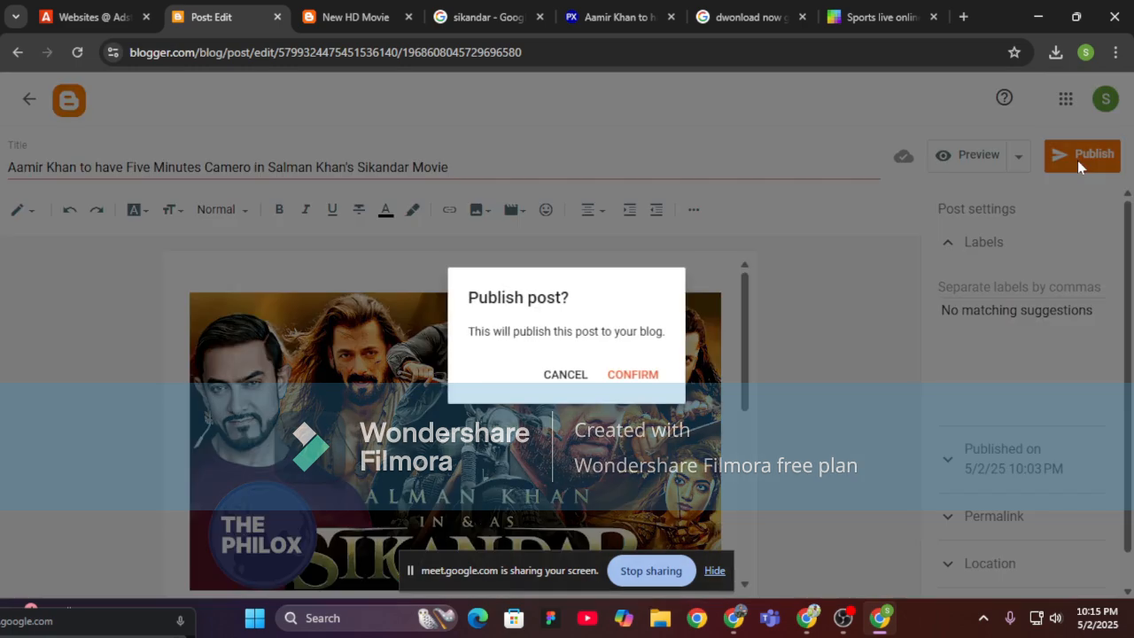
pyautogui.click(633, 377)
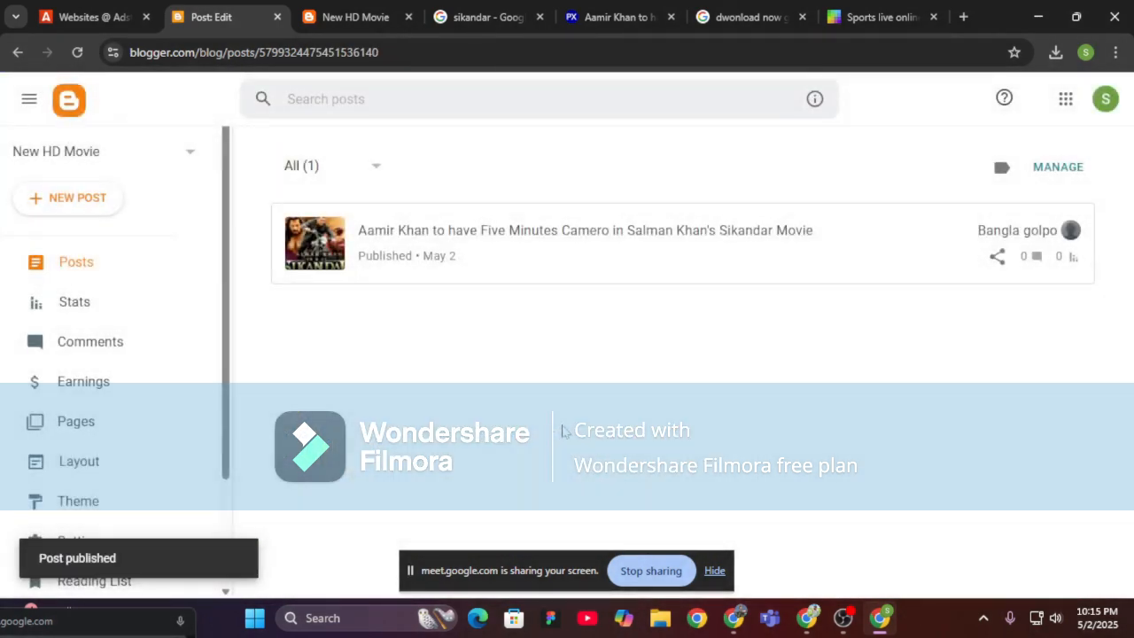
# Open the live New HD Movie blog, try to open the Sikandar post and dismiss the full-page ads.
pyautogui.scroll(-3, 170, 256)
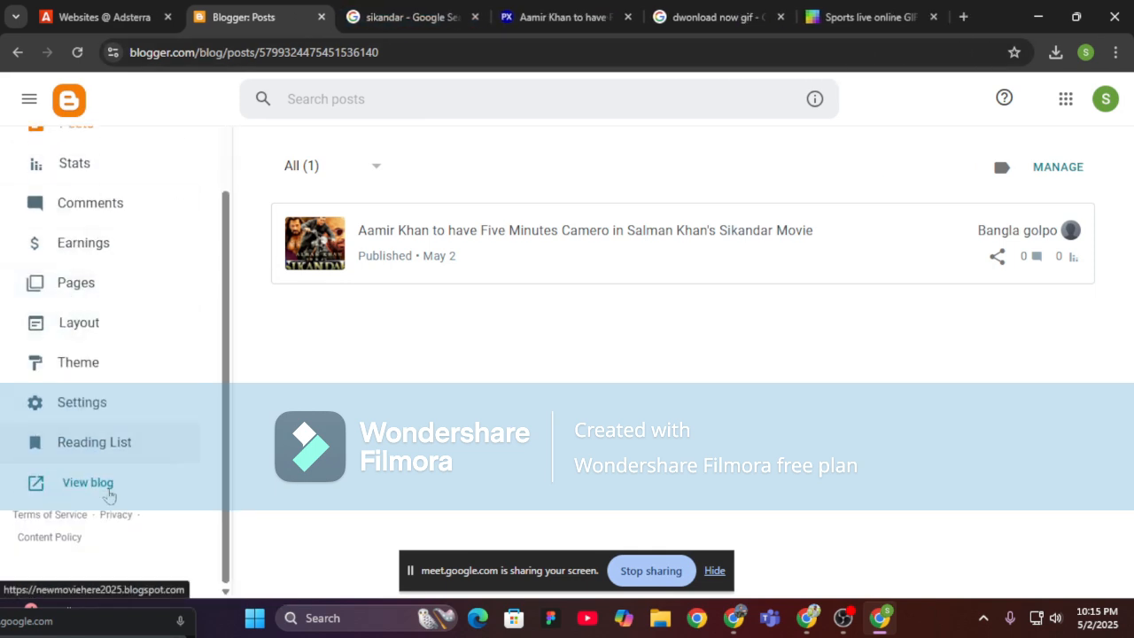
pyautogui.click(88, 483)
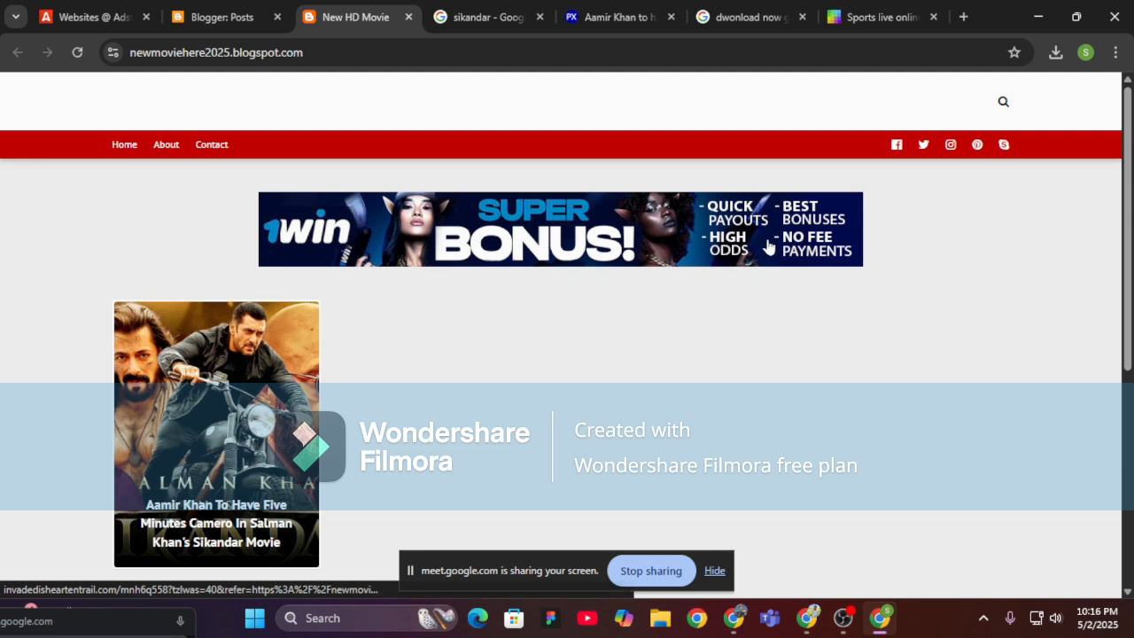
pyautogui.scroll(-1, 587, 417)
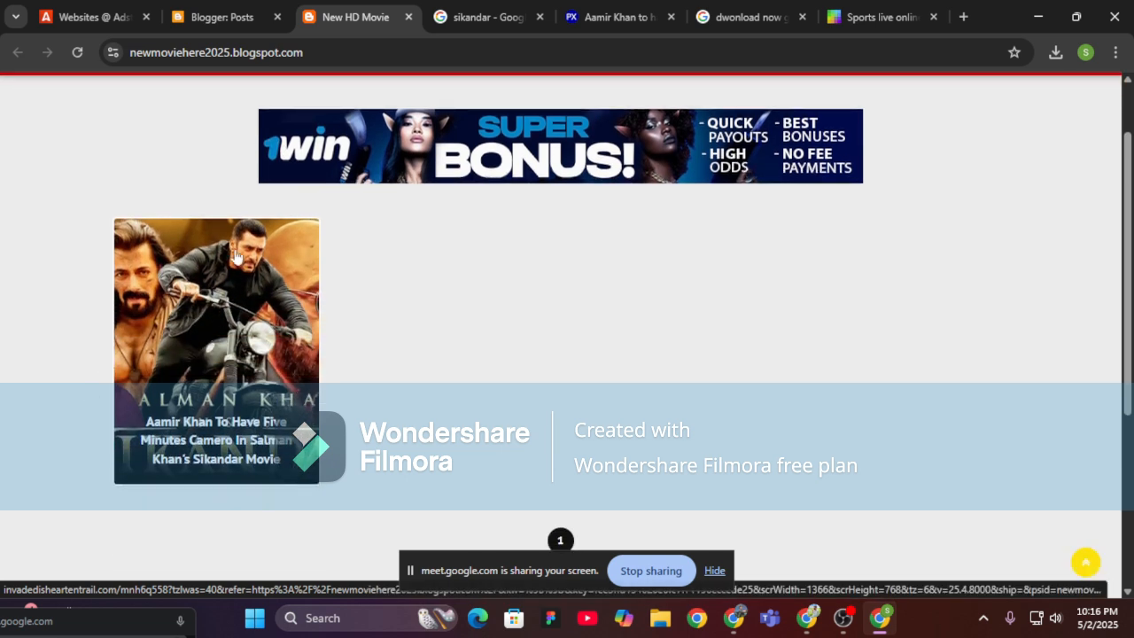
pyautogui.click(196, 296)
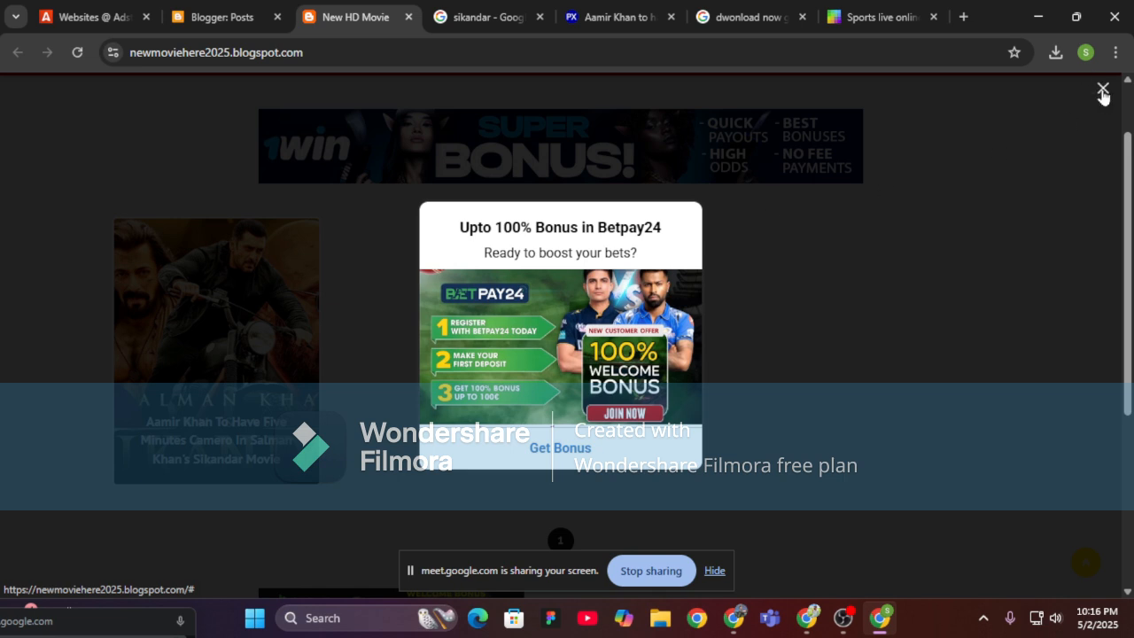
pyautogui.click(1104, 89)
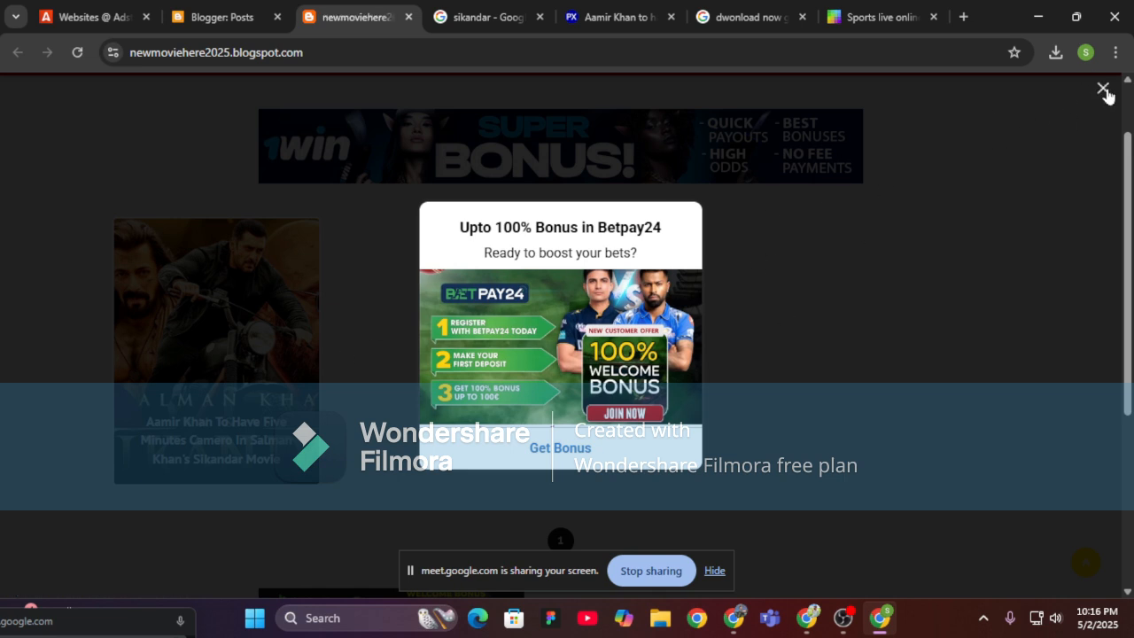
pyautogui.click(1104, 89)
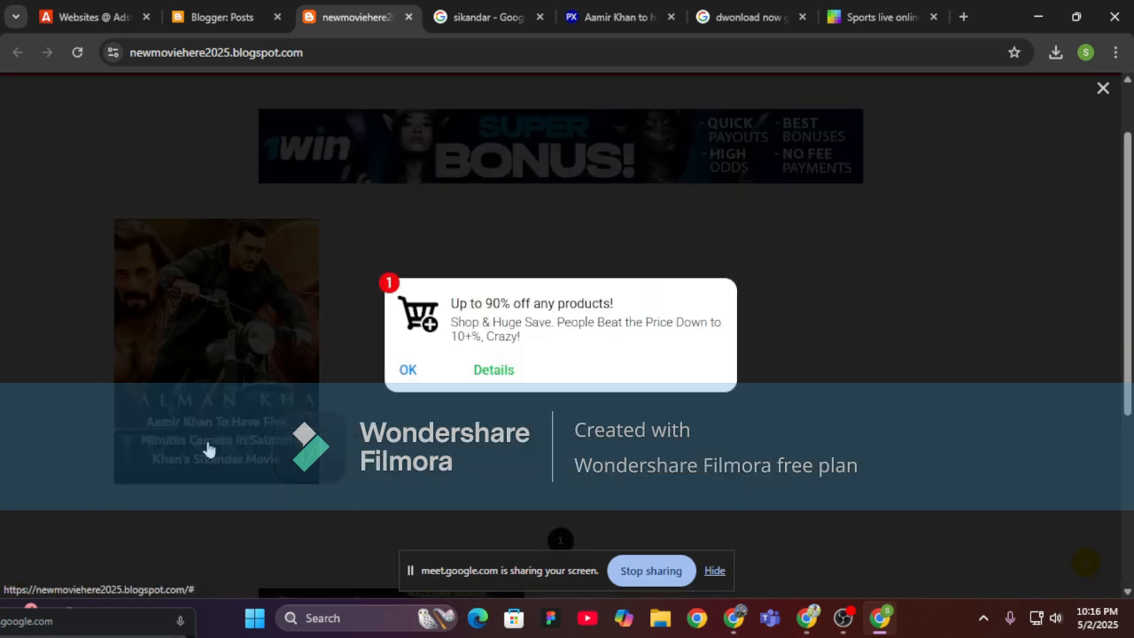
pyautogui.click(1098, 88)
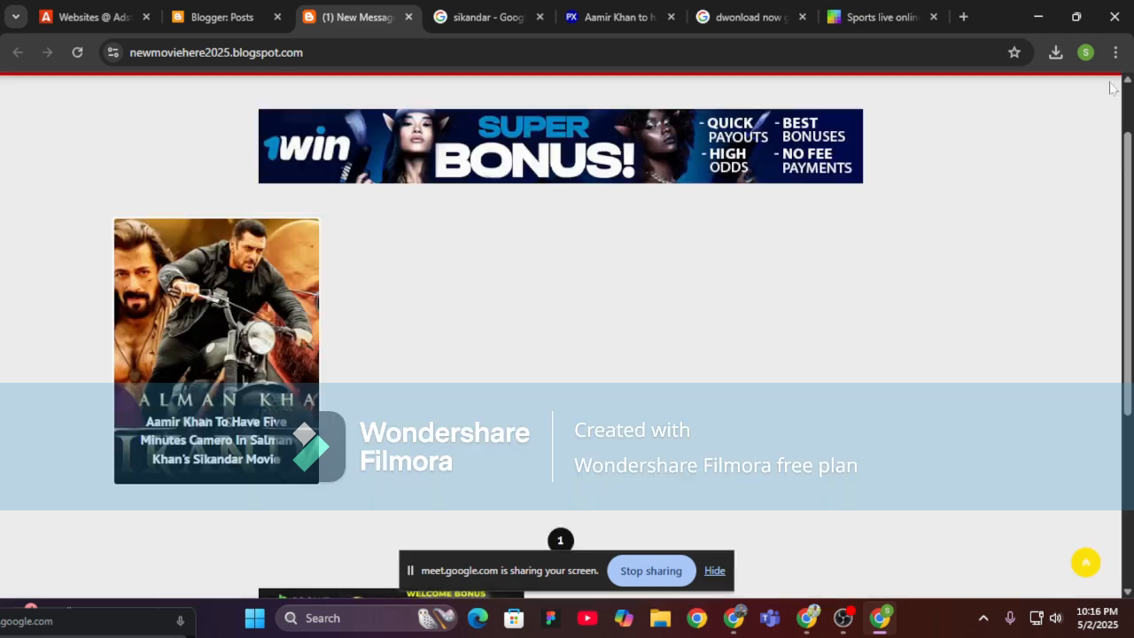
# Examine the blog's homepage from header to footer for the displayed banner ads.
pyautogui.scroll(1, 354, 319)
pyautogui.scroll(-5, 137, 302)
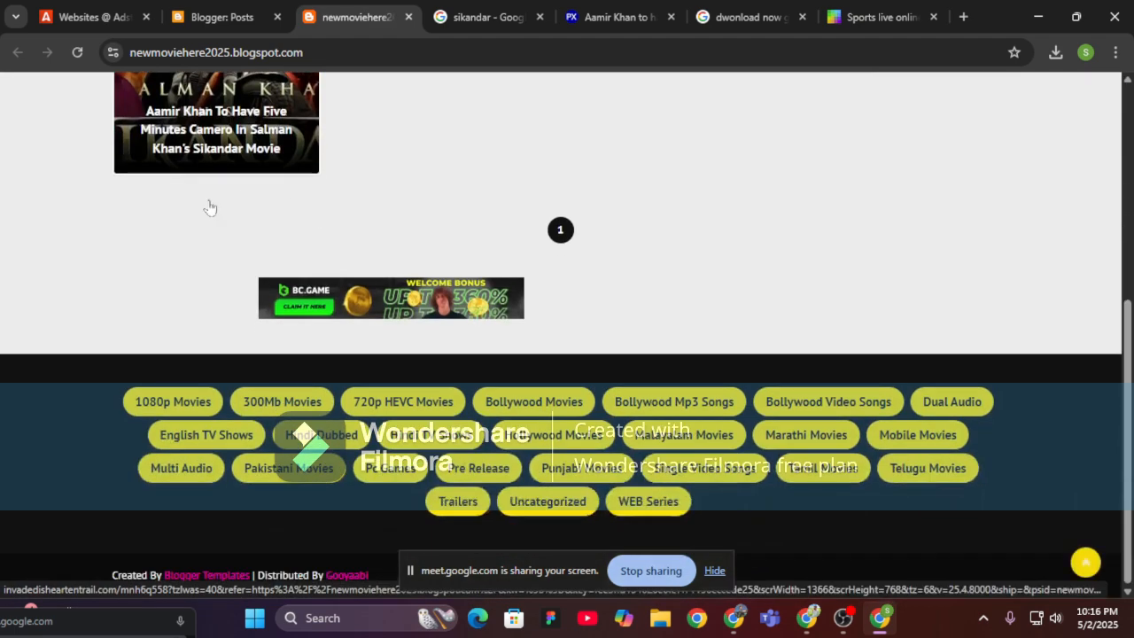
pyautogui.scroll(2, 210, 207)
pyautogui.scroll(-2, 537, 322)
pyautogui.scroll(4, 452, 327)
pyautogui.scroll(-3, 452, 328)
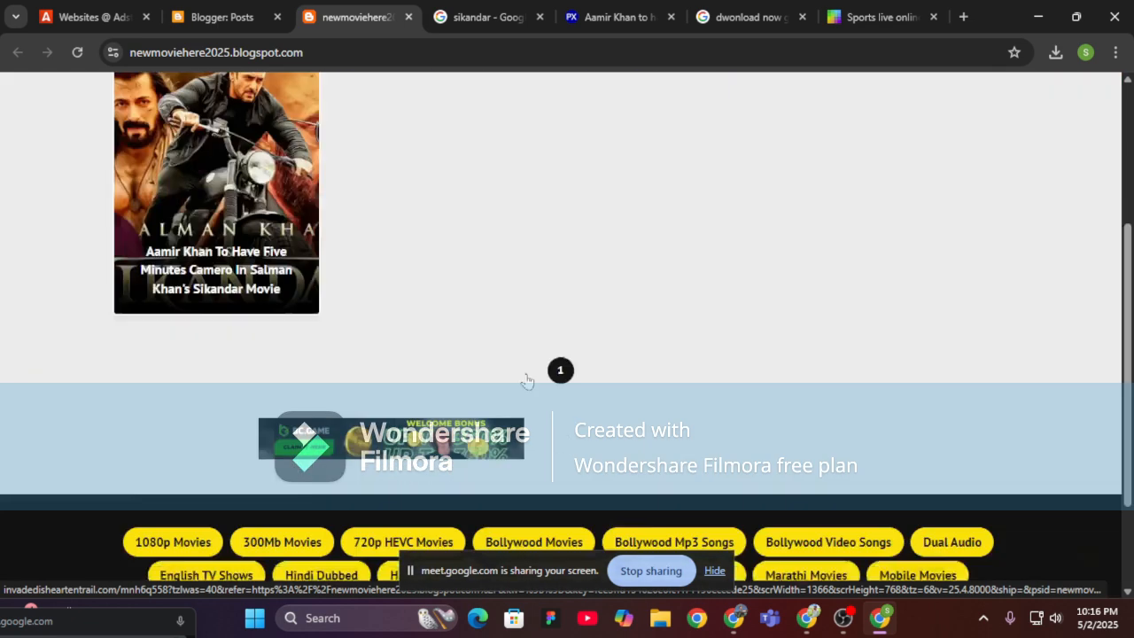
pyautogui.scroll(4, 486, 379)
pyautogui.scroll(-3, 375, 387)
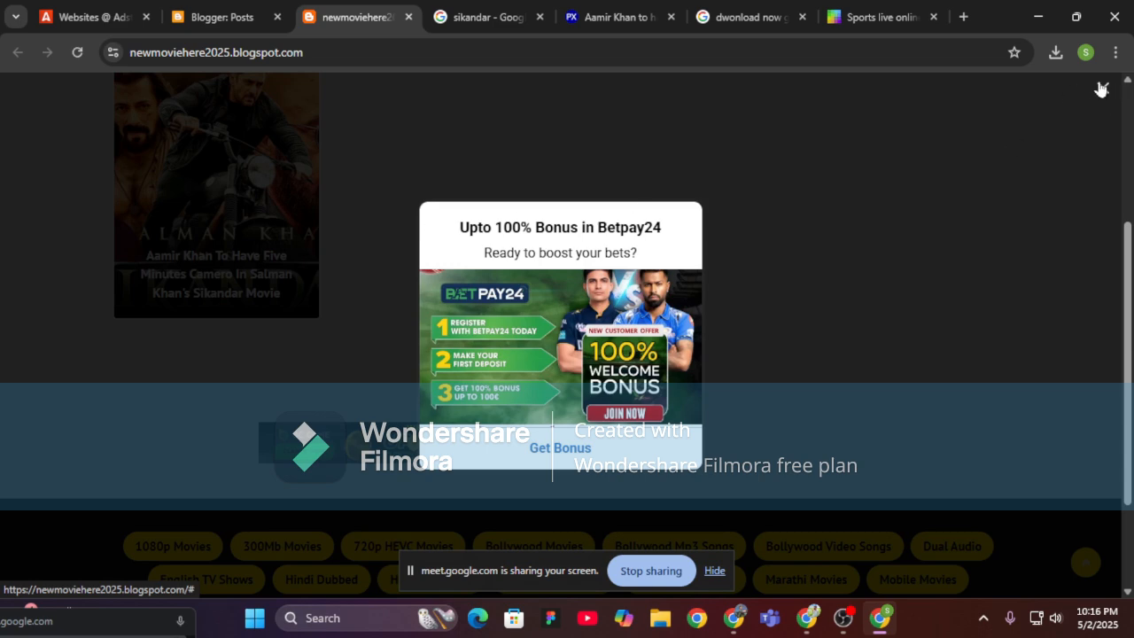
# Dismiss the Betpay24 ad overlay, open the Sikandar post from the blog's homepage and close the advertising page that opened separately.
pyautogui.click(1101, 89)
pyautogui.click(209, 140)
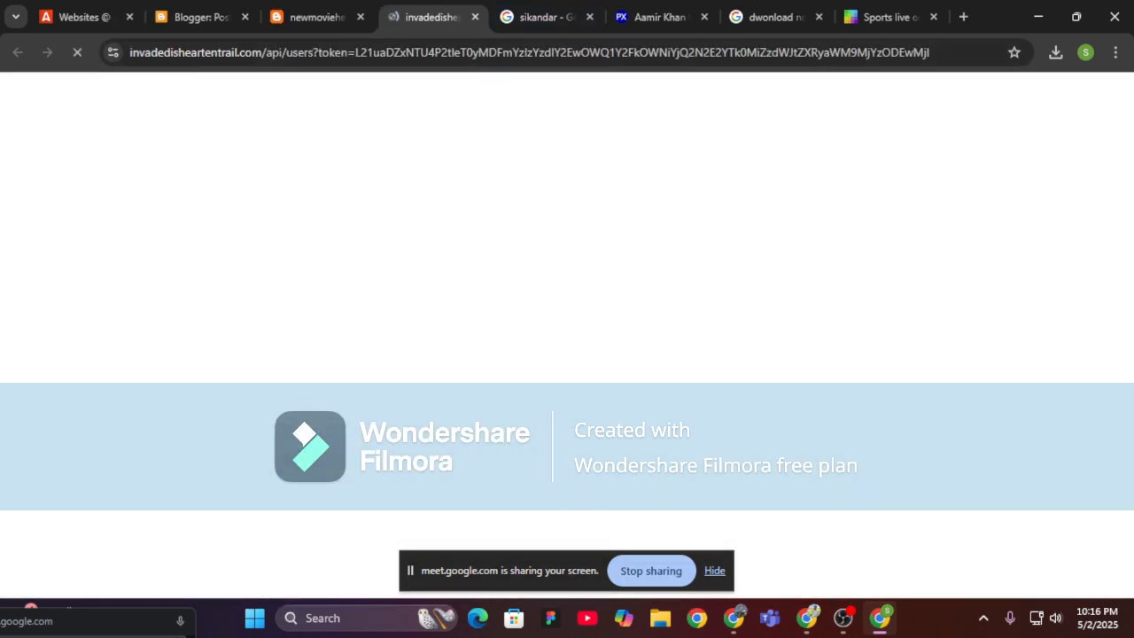
pyautogui.click(317, 16)
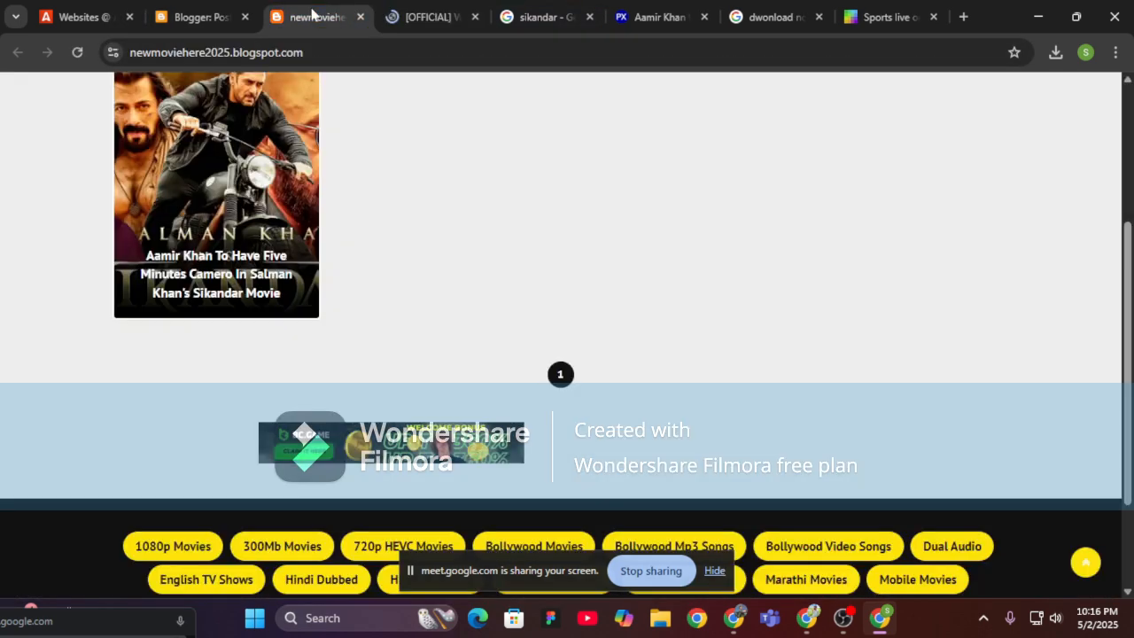
pyautogui.click(219, 204)
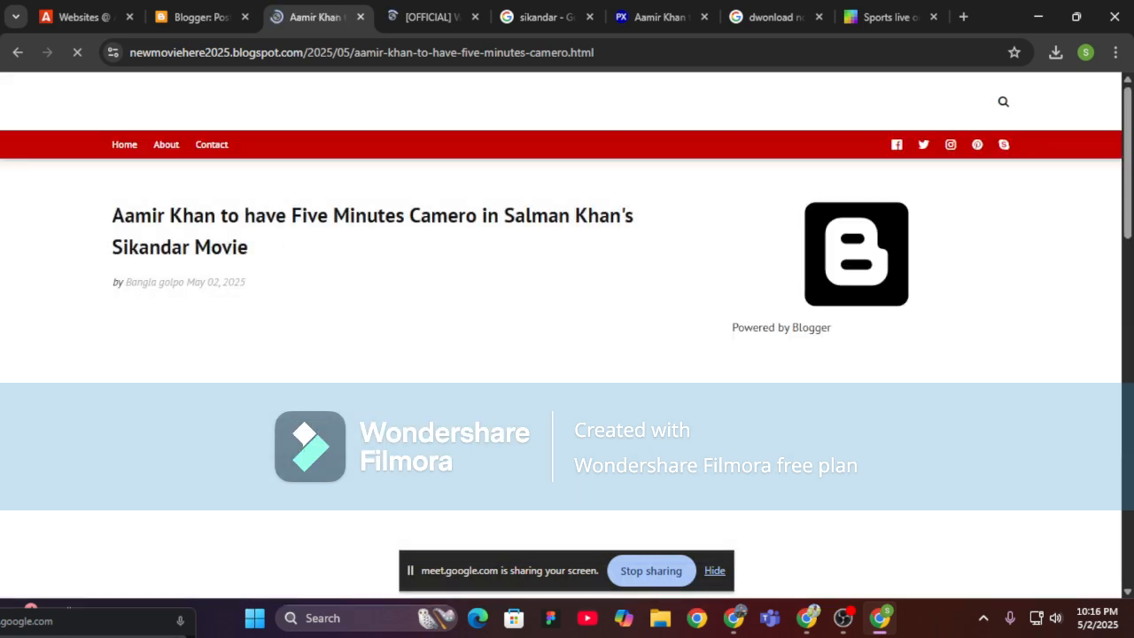
pyautogui.click(475, 17)
# Examine the published Sikandar post down to its comments for the embedded ads, closing the ad overlay.
pyautogui.scroll(-5, 395, 273)
pyautogui.scroll(5, 445, 323)
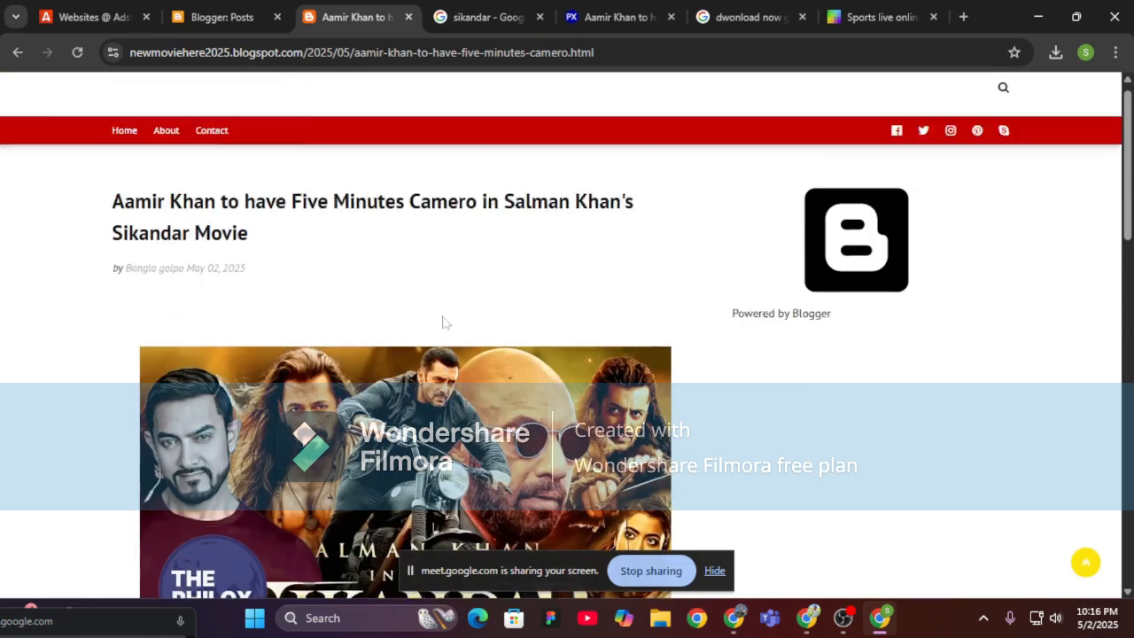
pyautogui.scroll(-8, 444, 323)
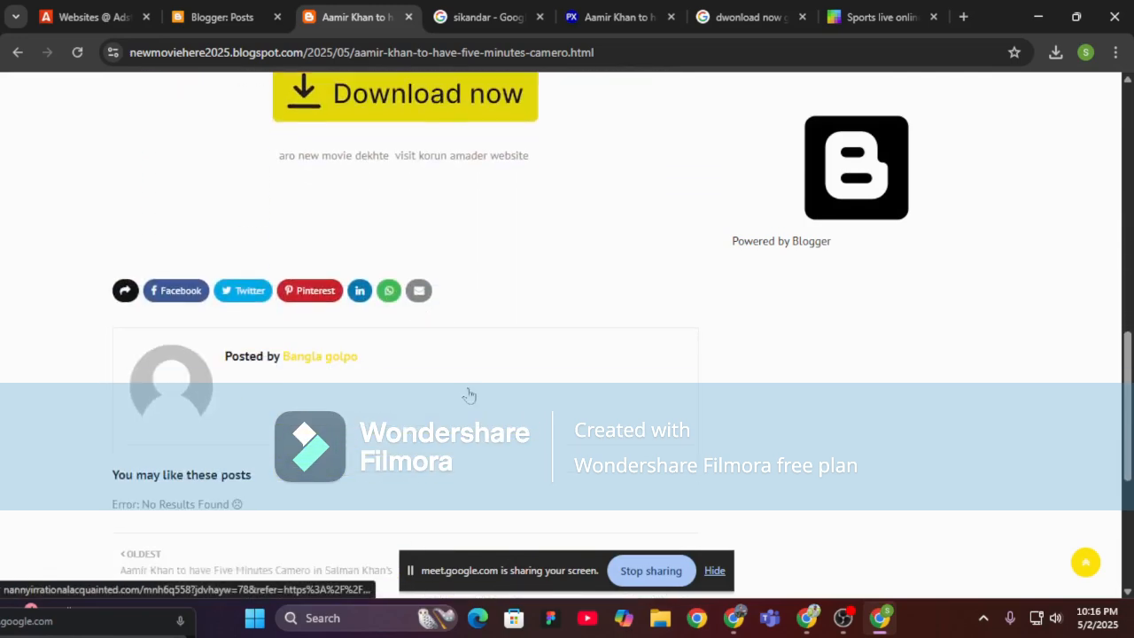
pyautogui.scroll(-3, 470, 395)
pyautogui.click(1104, 88)
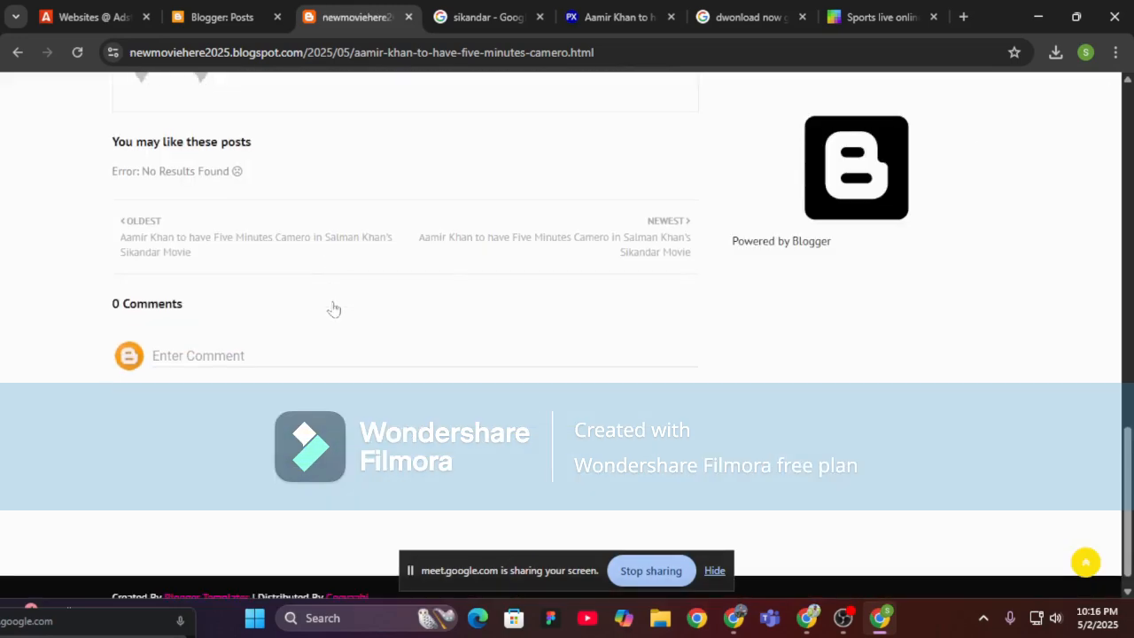
pyautogui.scroll(2, 333, 302)
pyautogui.scroll(-1, 417, 311)
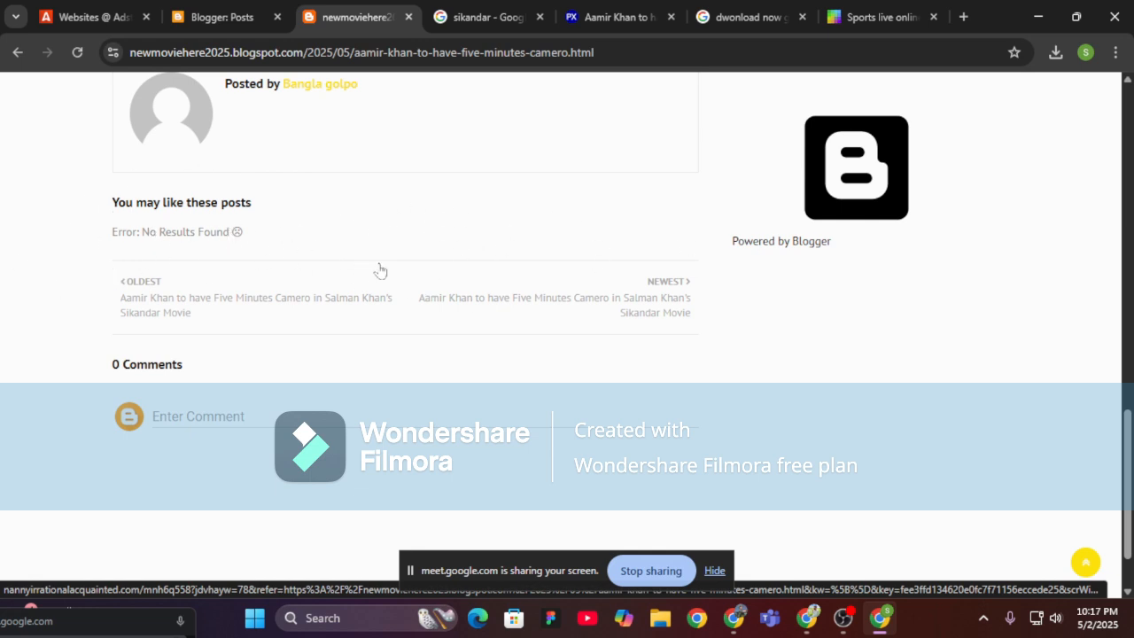
pyautogui.scroll(3, 381, 270)
pyautogui.scroll(-2, 408, 292)
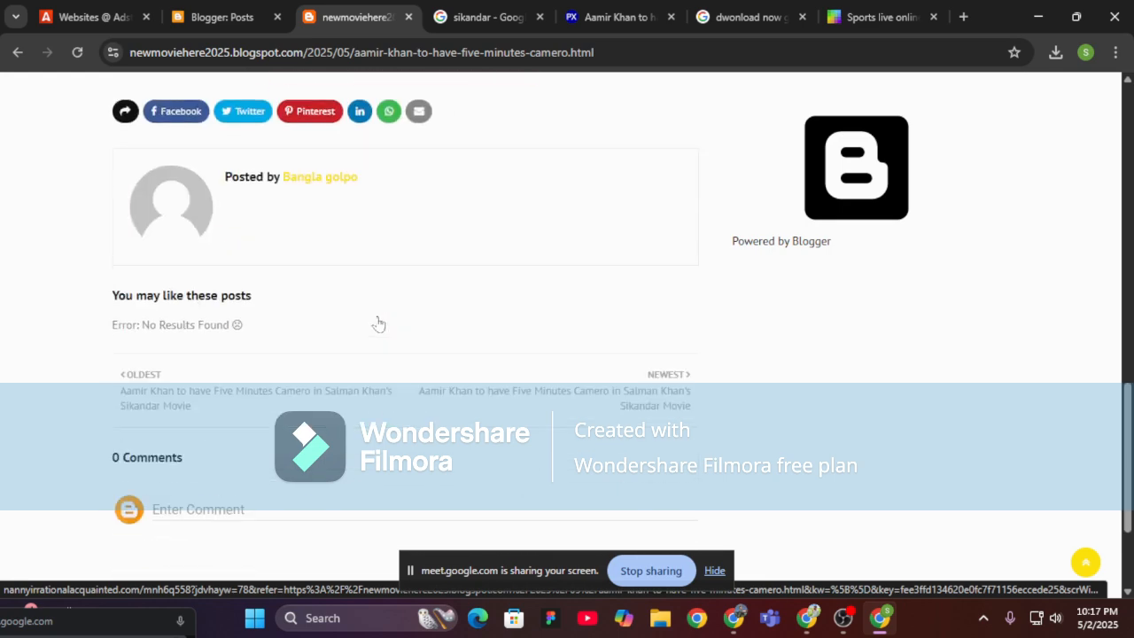
pyautogui.scroll(4, 443, 209)
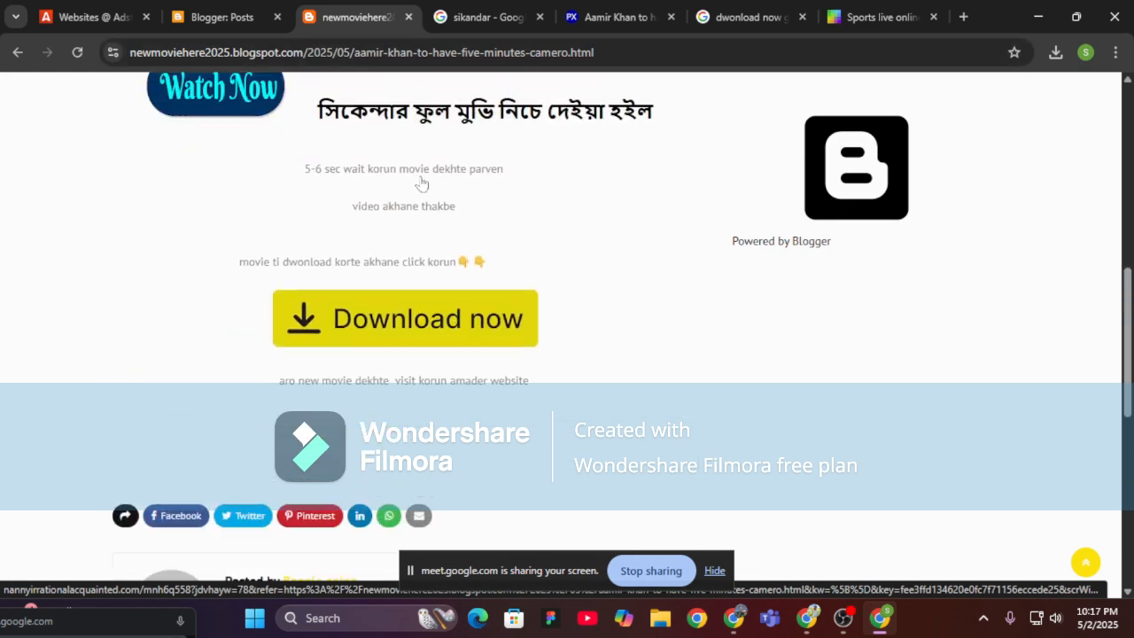
pyautogui.scroll(-6, 354, 222)
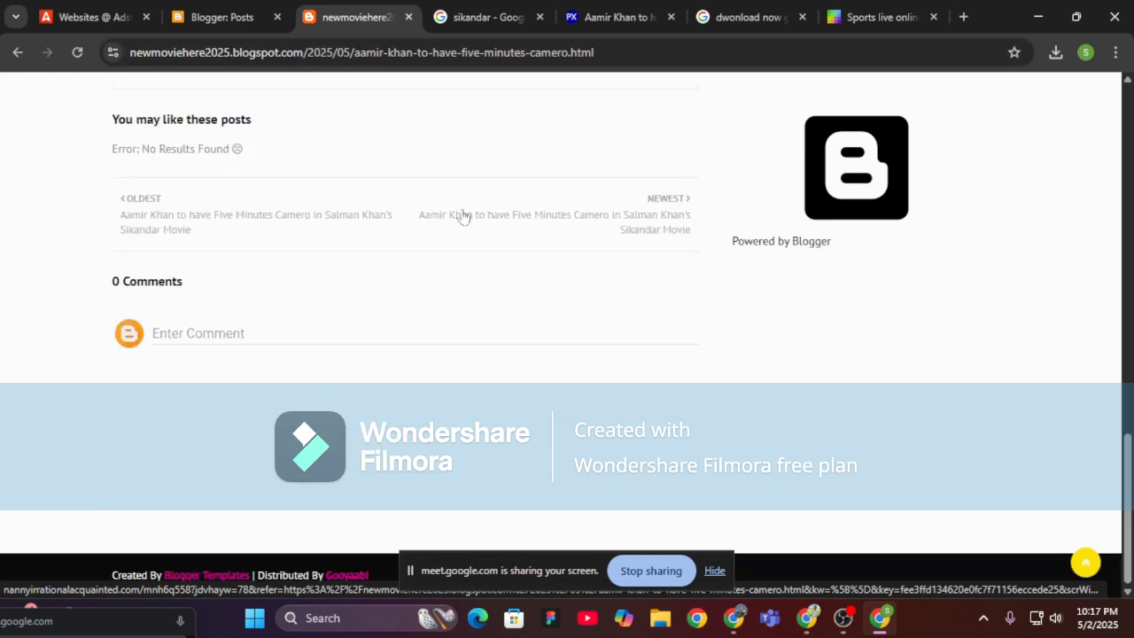
# Check the Google Meet call in the other browser window and return to the published post.
pyautogui.moveTo(807, 617)
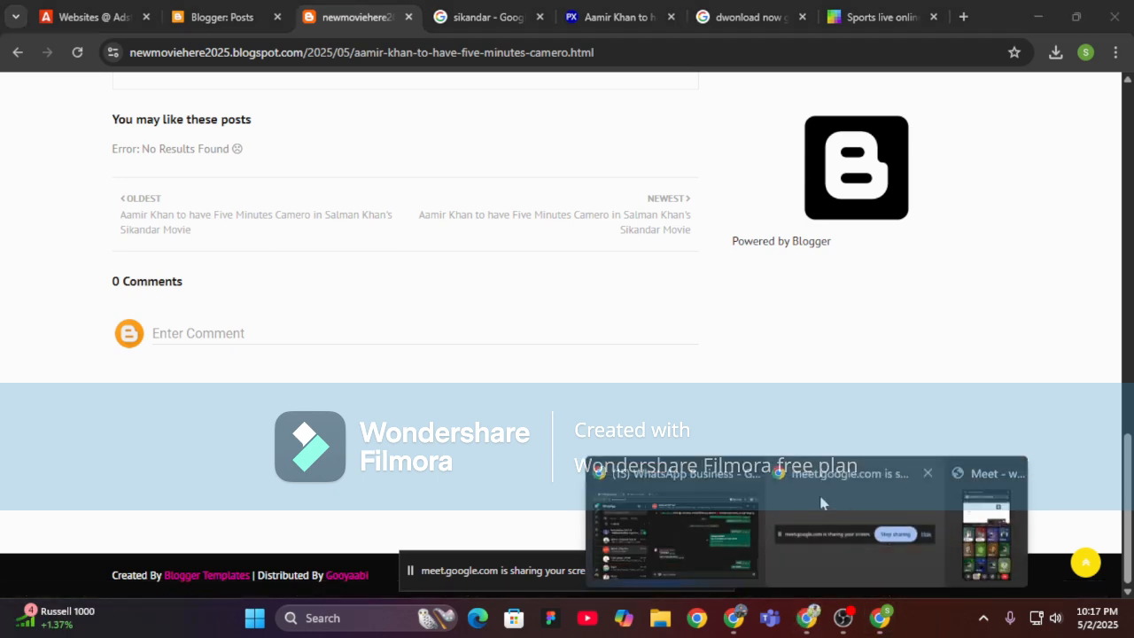
pyautogui.click(666, 526)
pyautogui.scroll(3, 874, 290)
pyautogui.click(372, 14)
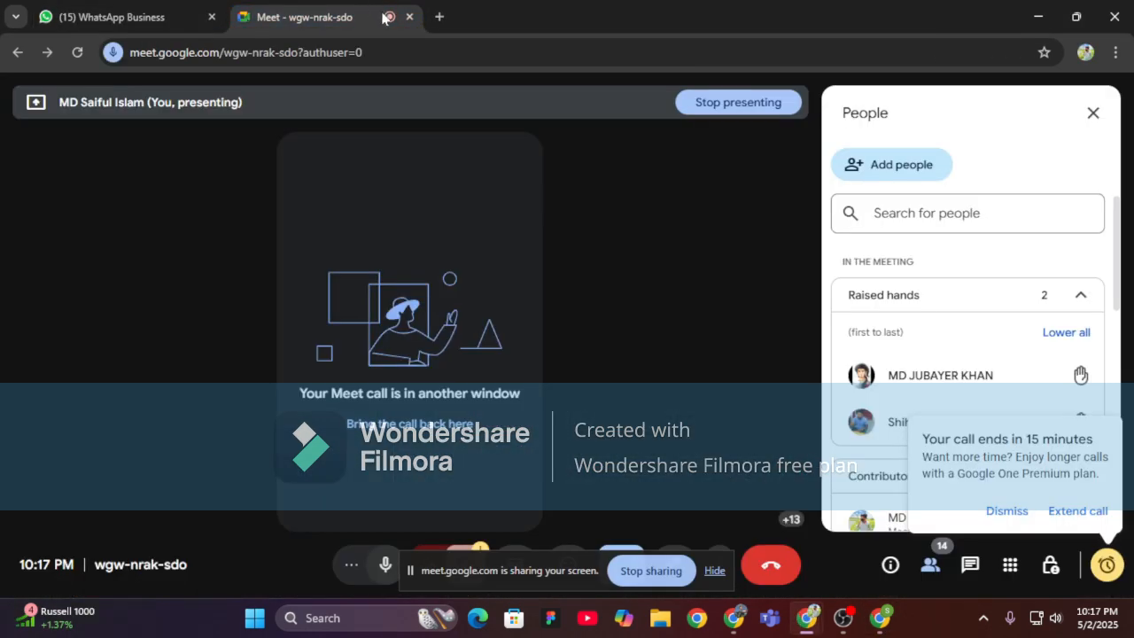
pyautogui.scroll(-5, 1112, 383)
pyautogui.scroll(5, 1112, 383)
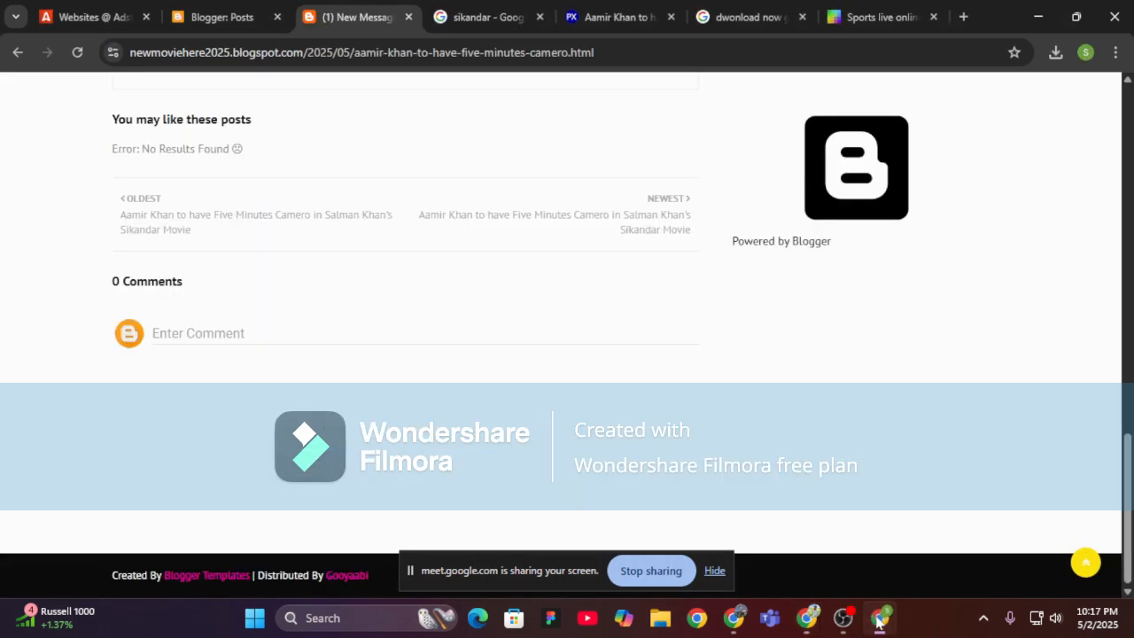
pyautogui.click(880, 618)
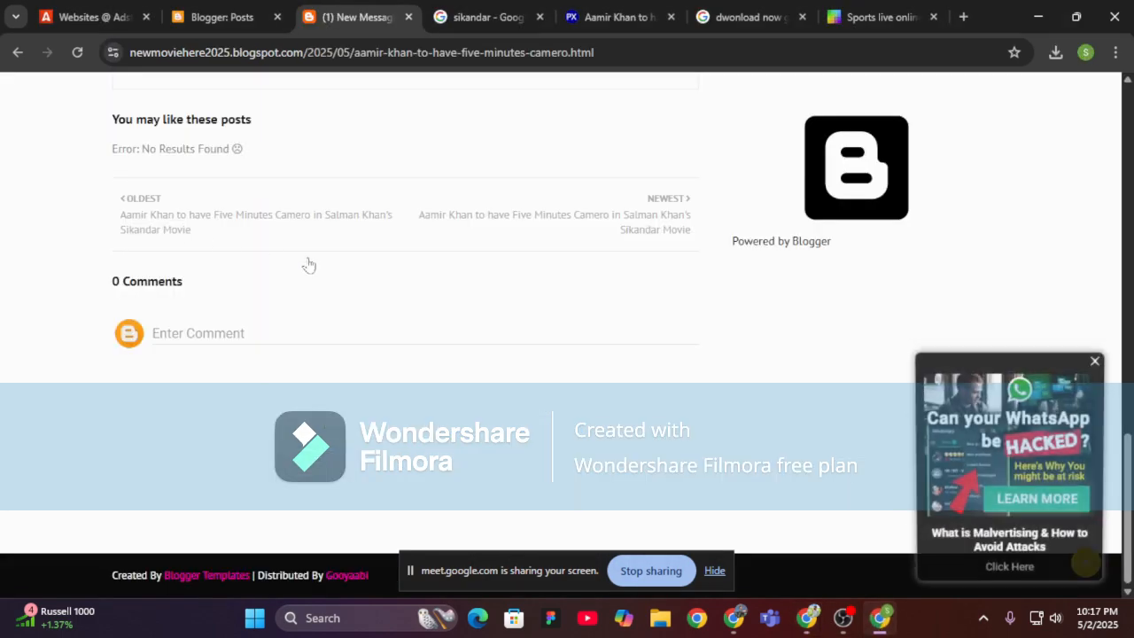
# Look back over the published post up to its title and bring up the Adsterra websites list by way of Blogger's posts.
pyautogui.scroll(5, 390, 269)
pyautogui.scroll(10, 390, 268)
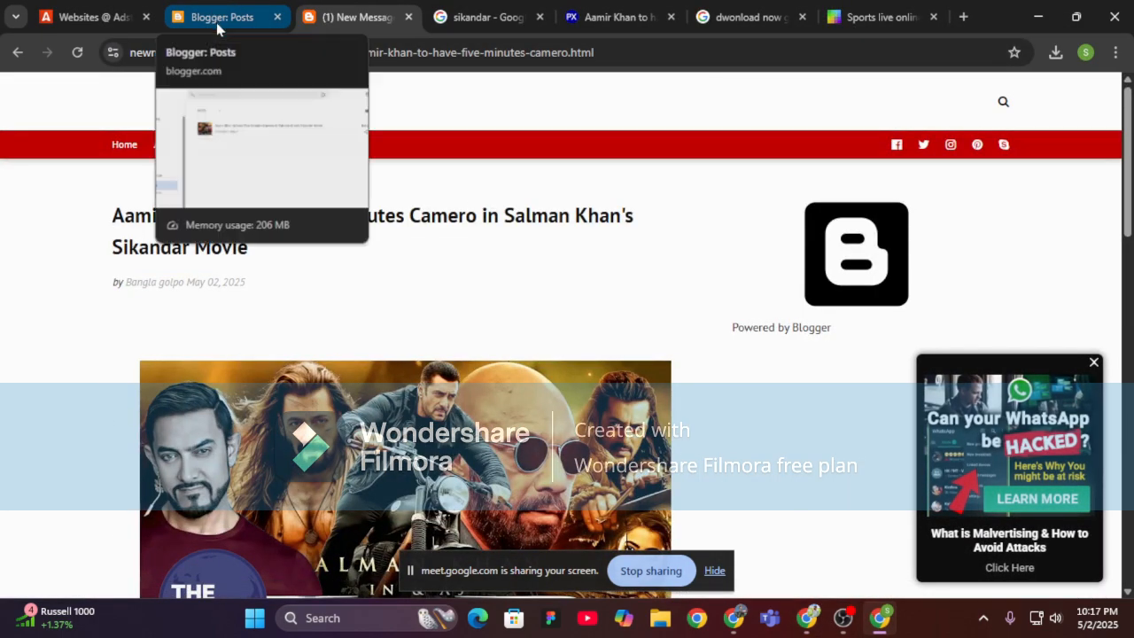
pyautogui.click(206, 16)
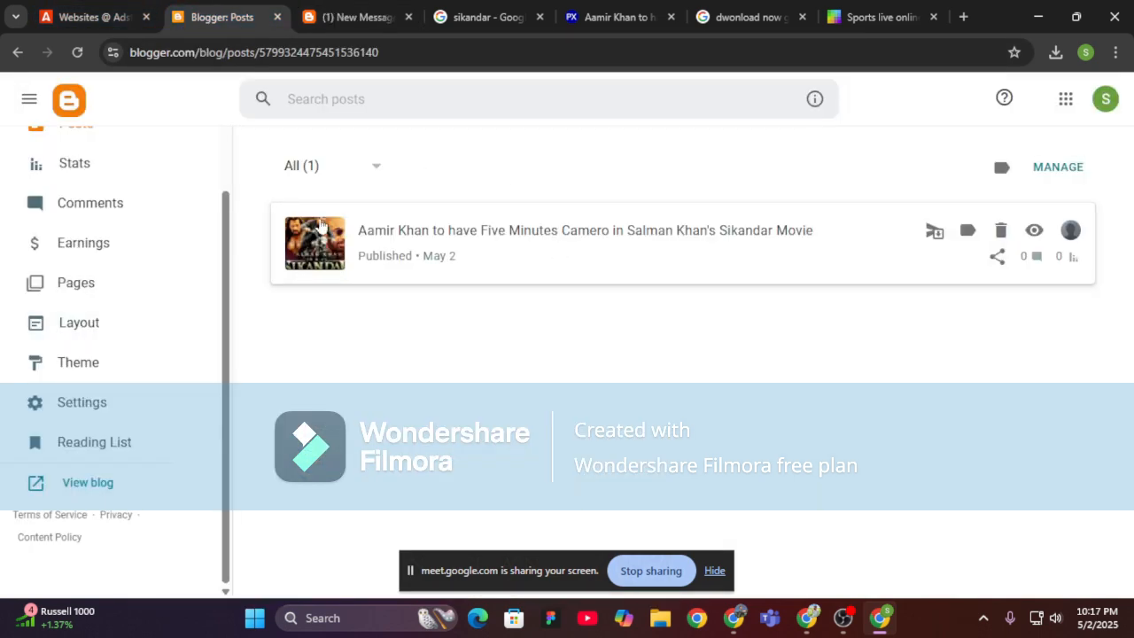
pyautogui.scroll(3, 169, 250)
pyautogui.click(93, 6)
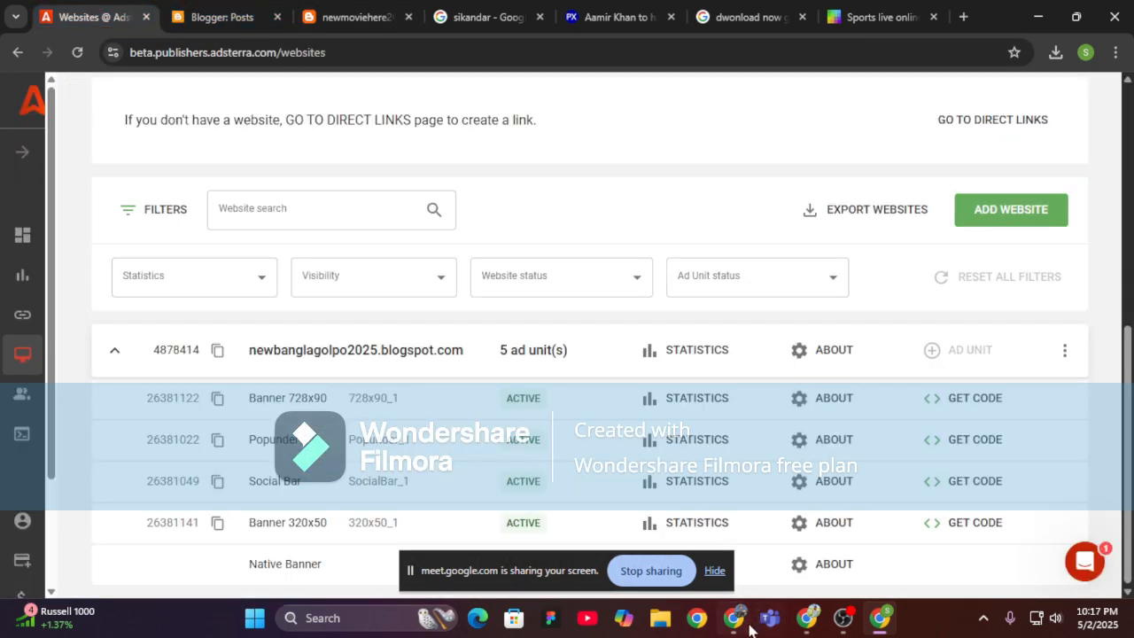
# Switch to the Google Meet call, dismiss the call time limit notice and look through the participant list.
pyautogui.moveTo(820, 627)
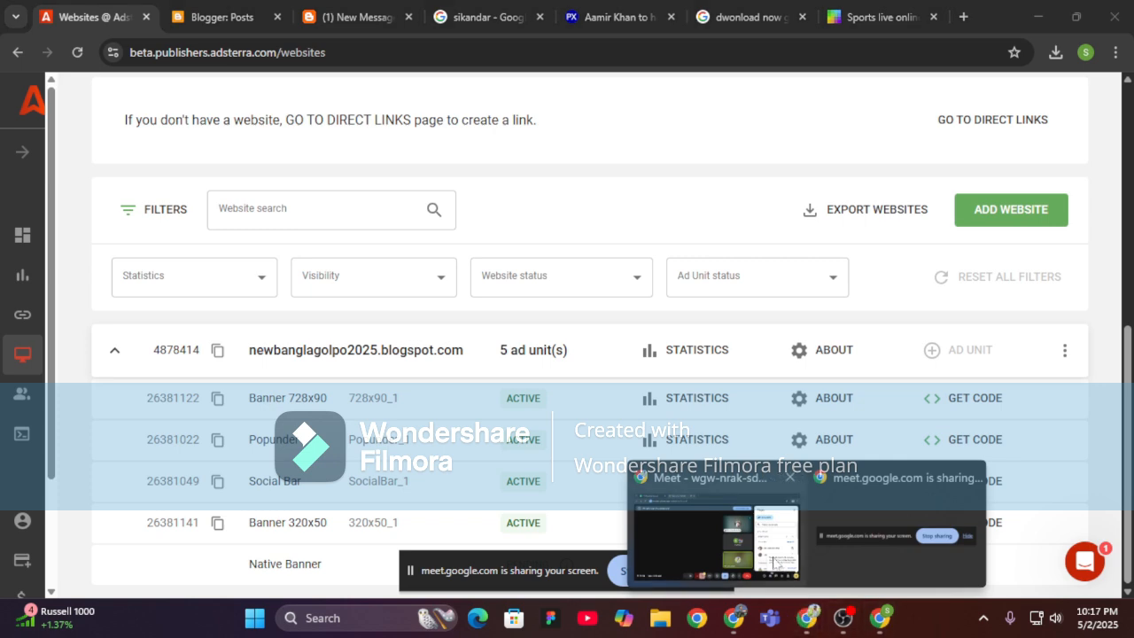
pyautogui.click(754, 514)
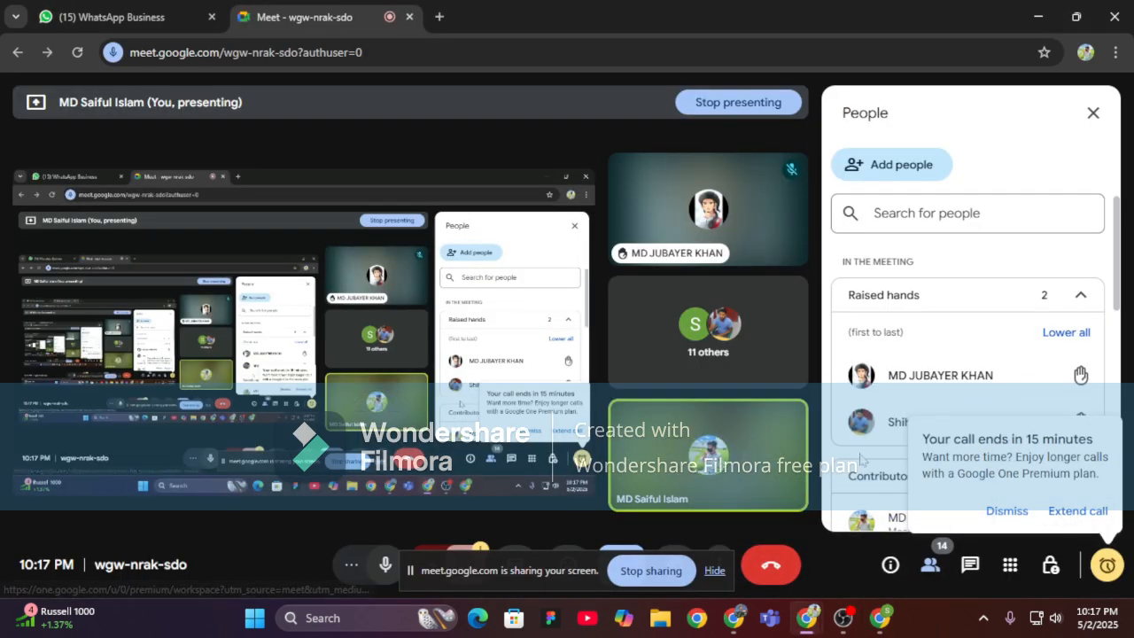
pyautogui.click(1007, 510)
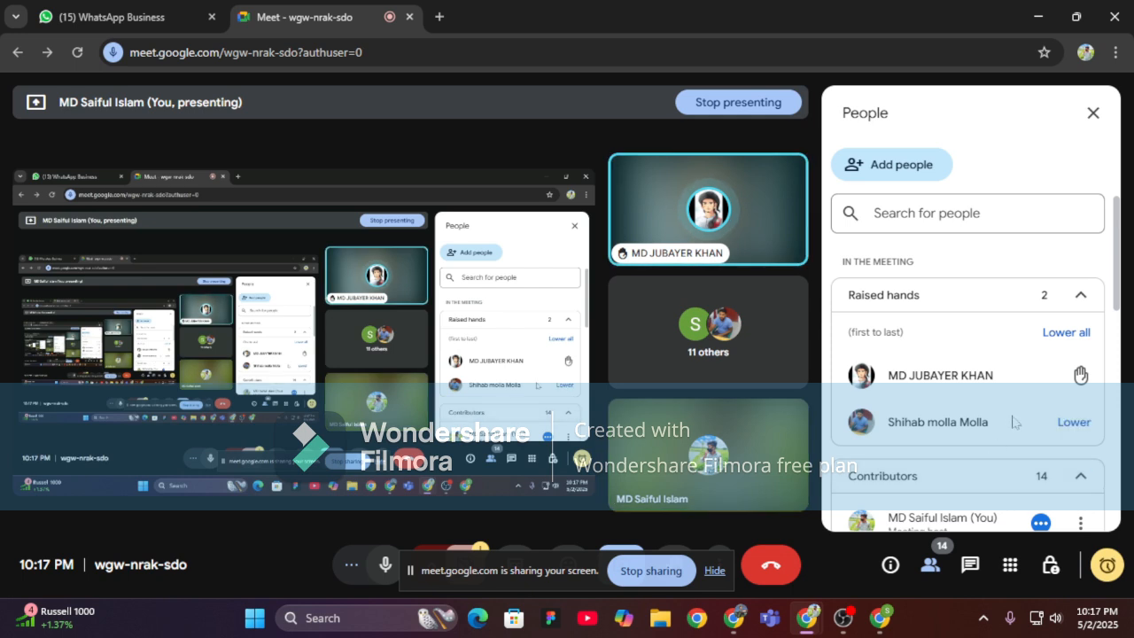
pyautogui.scroll(-2, 1014, 456)
pyautogui.scroll(-5, 1011, 443)
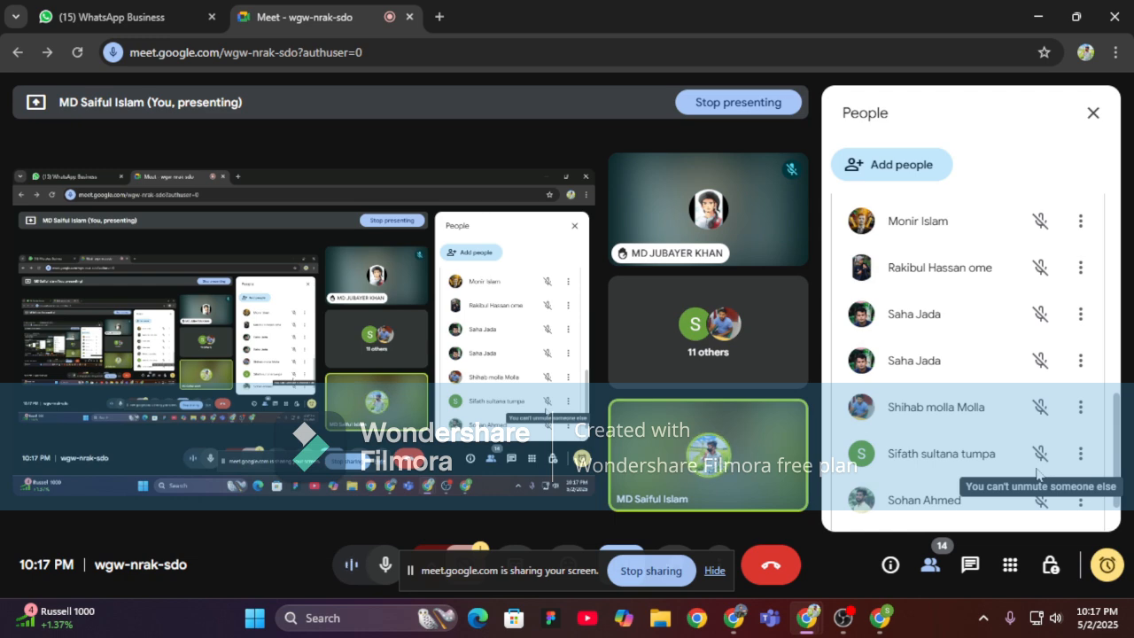
pyautogui.scroll(5, 988, 405)
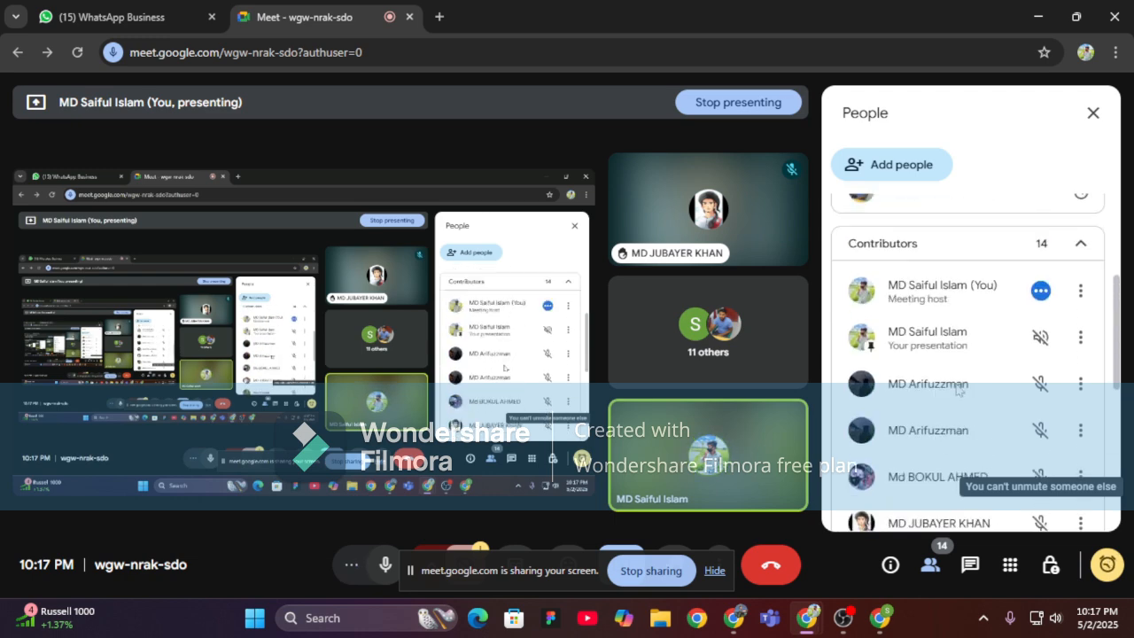
pyautogui.scroll(-5, 957, 391)
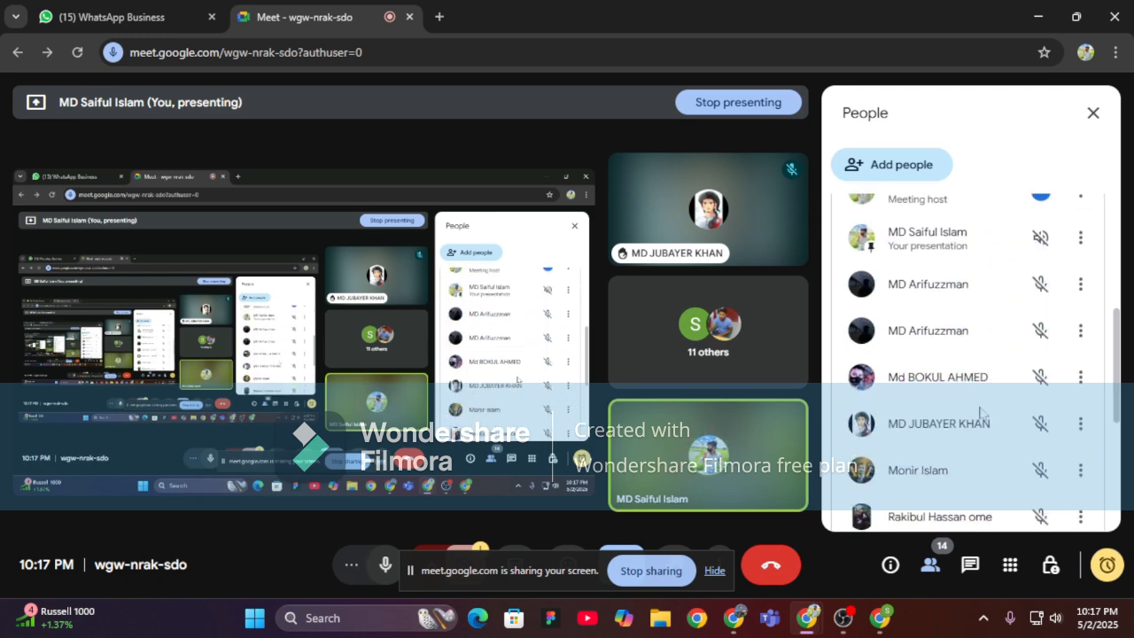
pyautogui.scroll(-2, 979, 413)
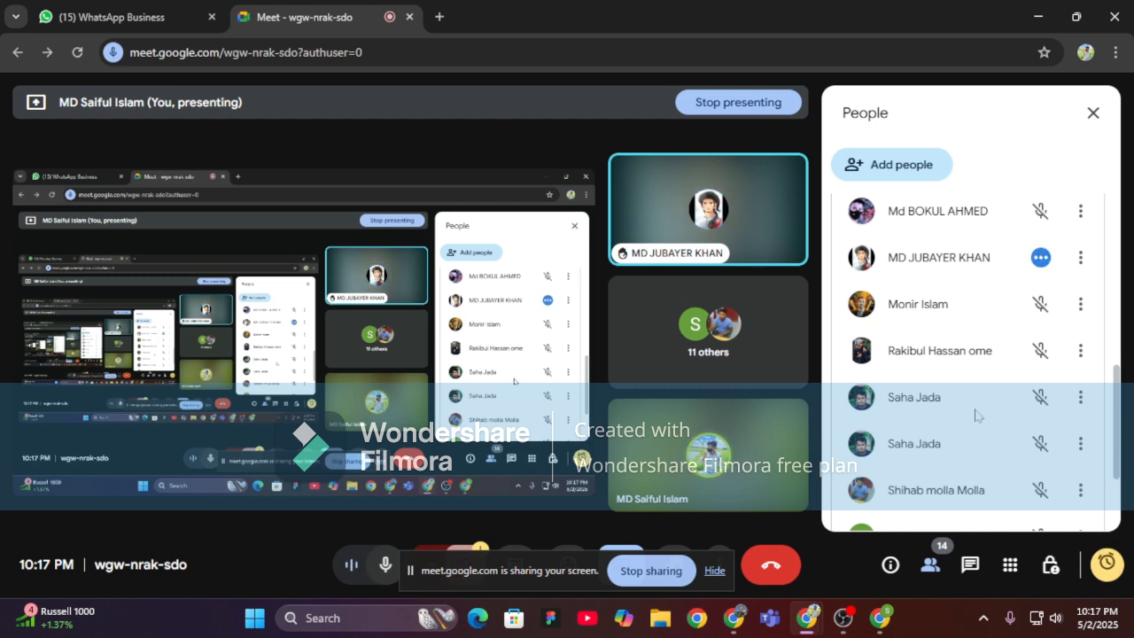
# Return to the published Sikandar post to view its content, and review the three monetization steps on Adsterra's websites page.
pyautogui.click(880, 618)
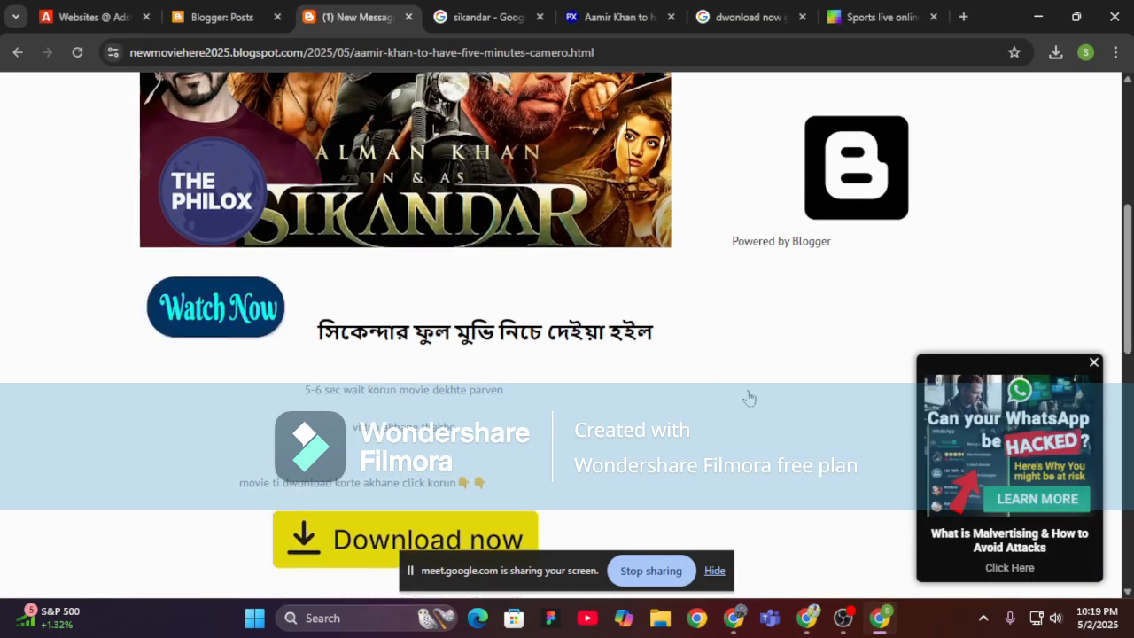
pyautogui.scroll(5, 325, 287)
pyautogui.scroll(-4, 324, 286)
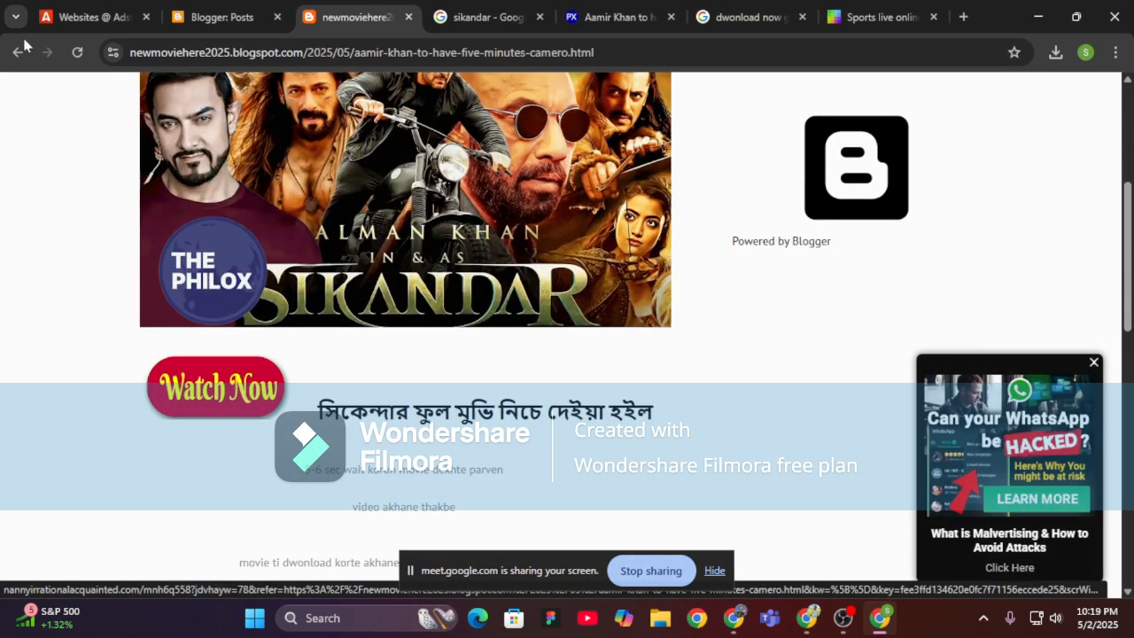
pyautogui.click(77, 10)
pyautogui.scroll(4, 532, 310)
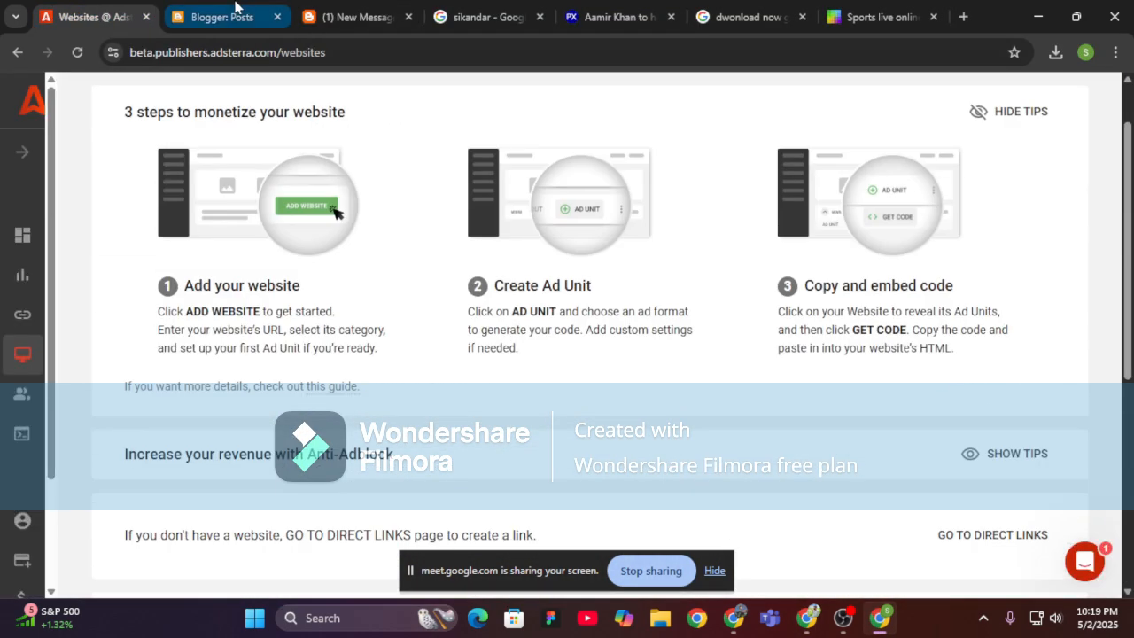
# Open the Sikandar post in the Blogger editor and view its content down to the closing line below the Download now image.
pyautogui.hotkey('ctrl', 'Tab')
pyautogui.click(479, 261)
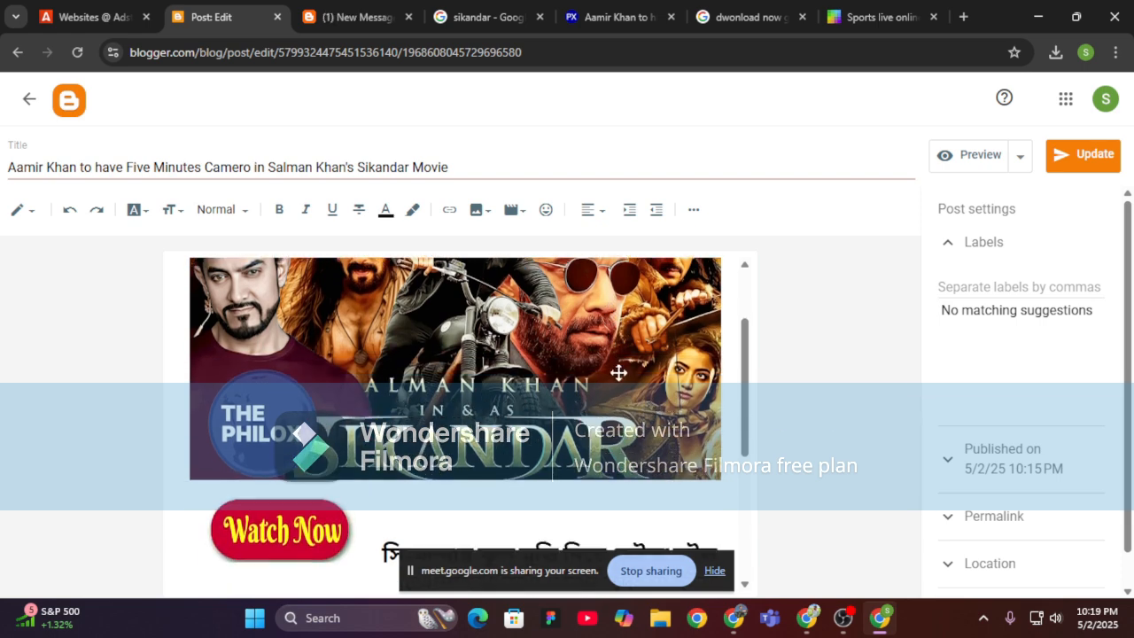
pyautogui.scroll(-3, 618, 372)
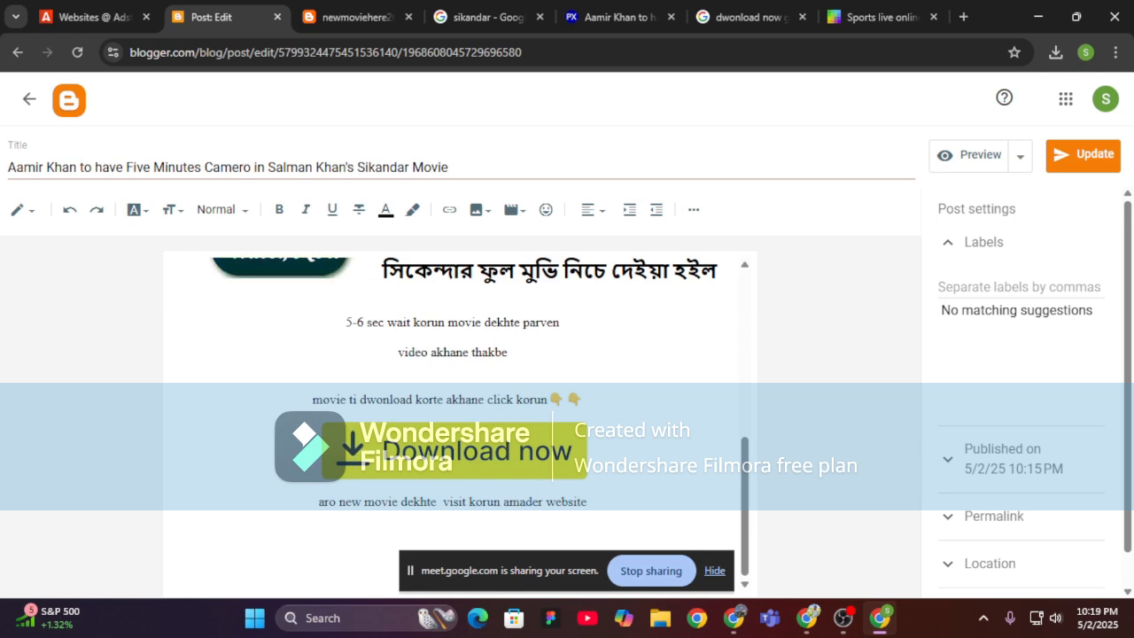
# Switch to Telegram Web and examine the Moviehub30 channel's earlier posts for how movie names, websites and movie links are shared.
pyautogui.click(734, 618)
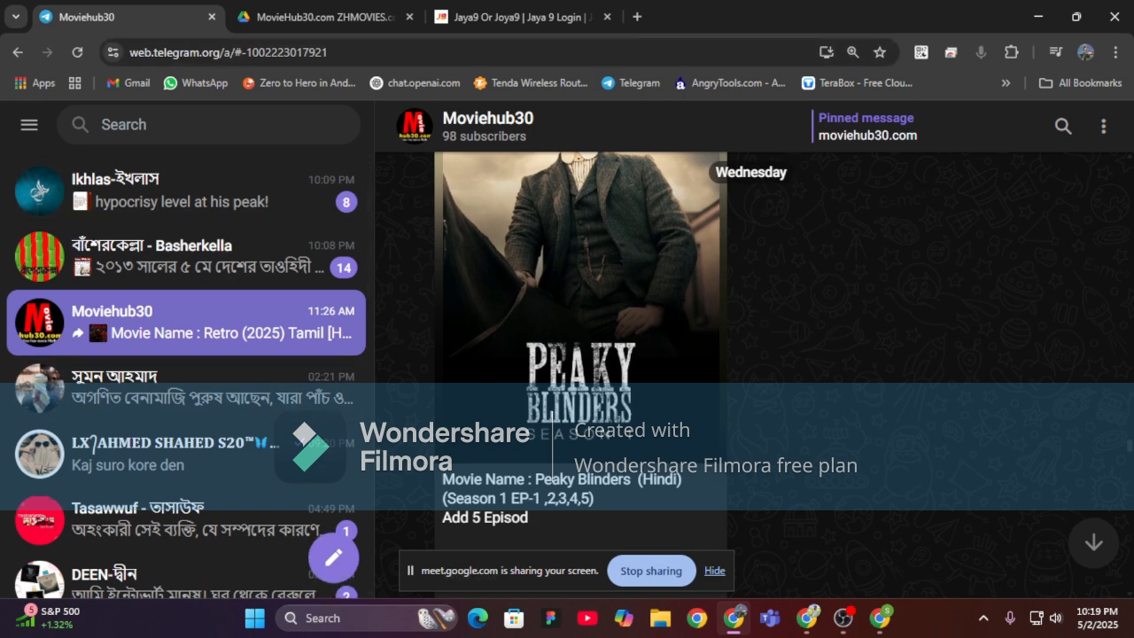
pyautogui.scroll(1, 667, 381)
pyautogui.scroll(2, 666, 381)
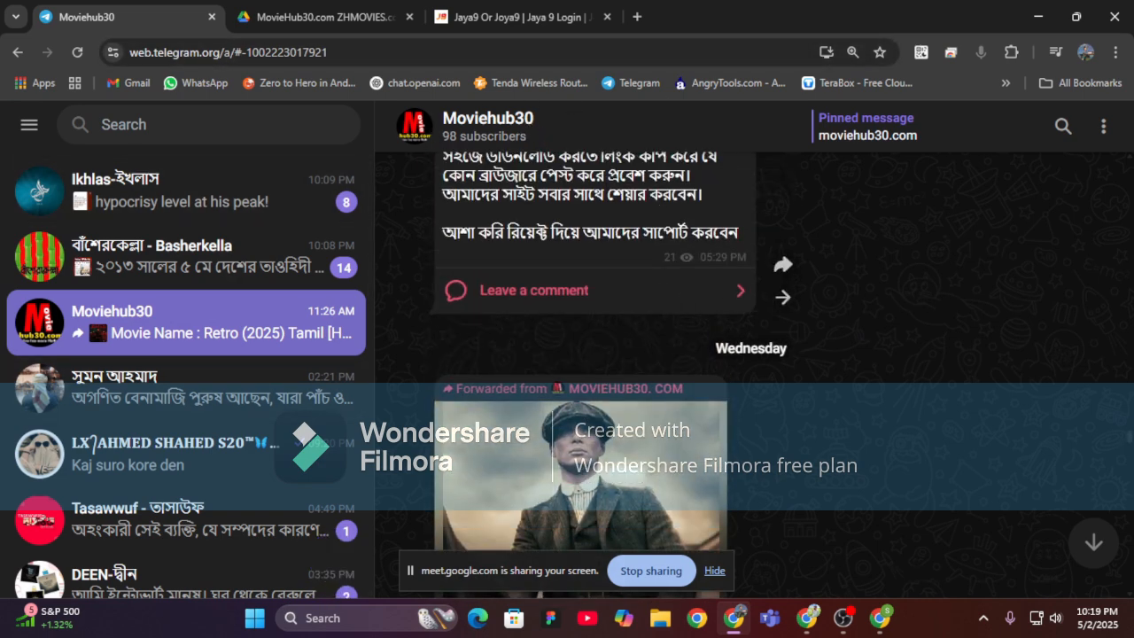
pyautogui.scroll(4, 728, 355)
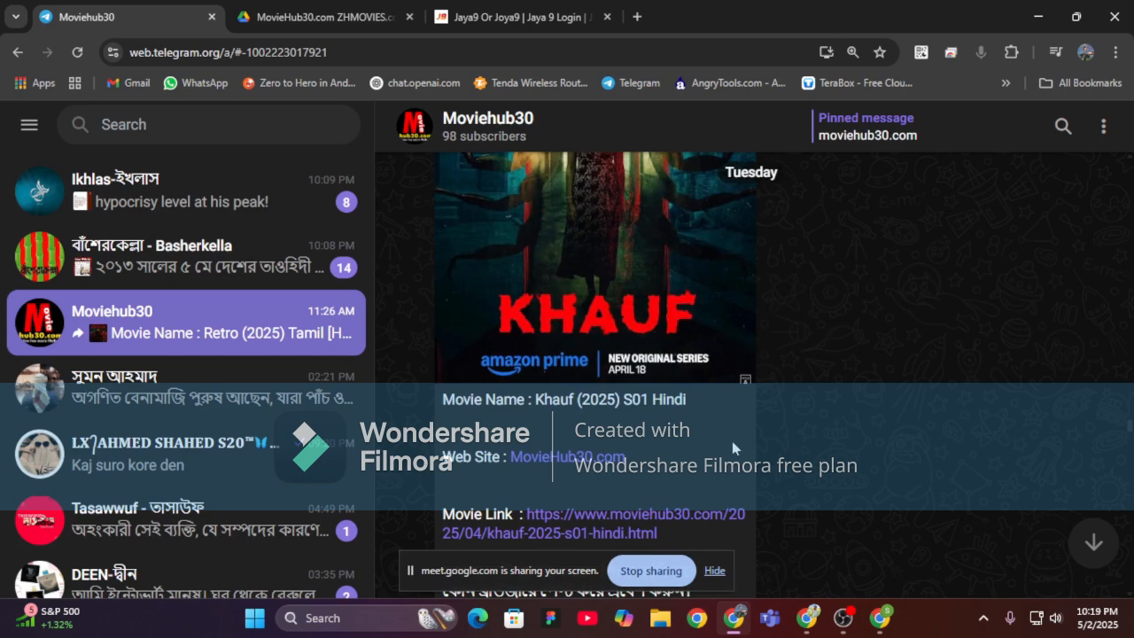
pyautogui.scroll(1, 733, 449)
pyautogui.scroll(1, 748, 363)
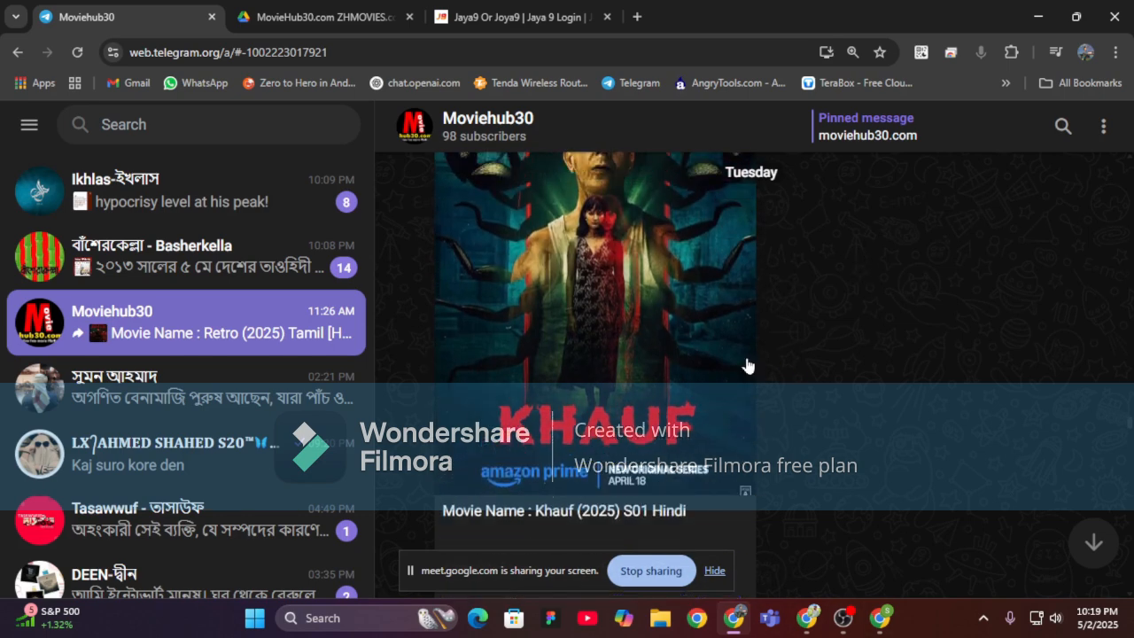
pyautogui.scroll(4, 747, 400)
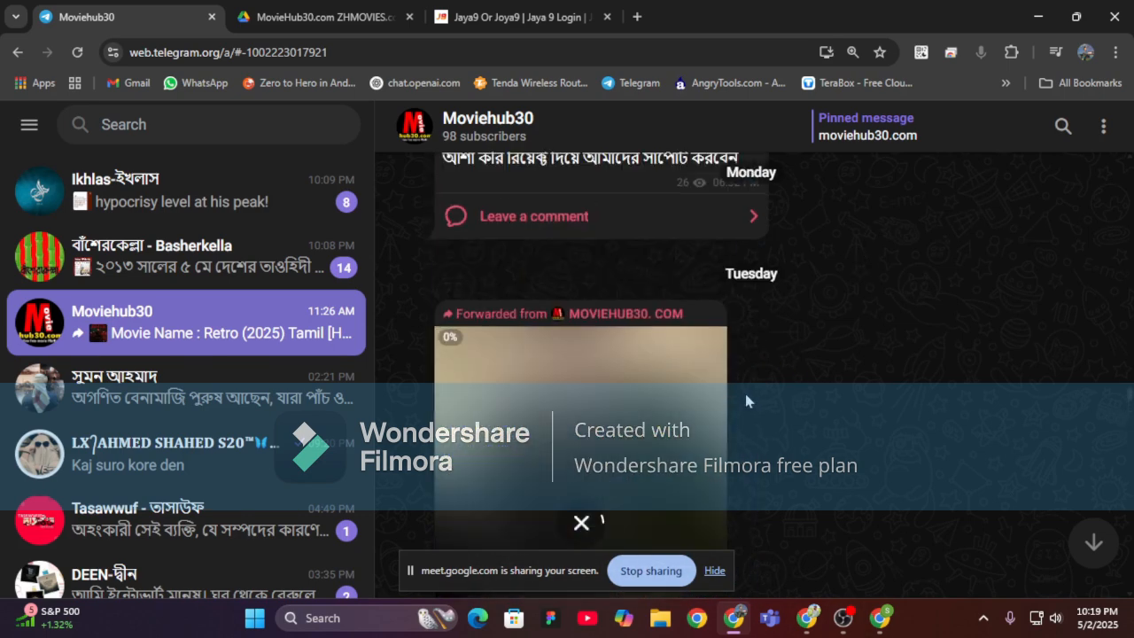
pyautogui.scroll(-3, 691, 390)
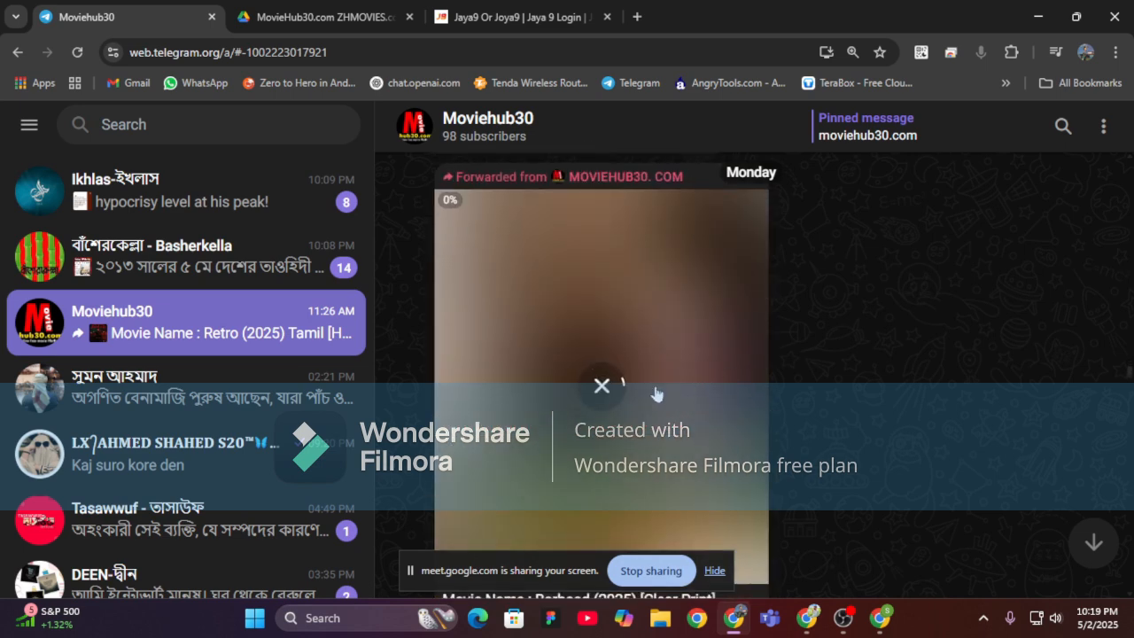
pyautogui.scroll(10, 698, 403)
pyautogui.scroll(-4, 672, 428)
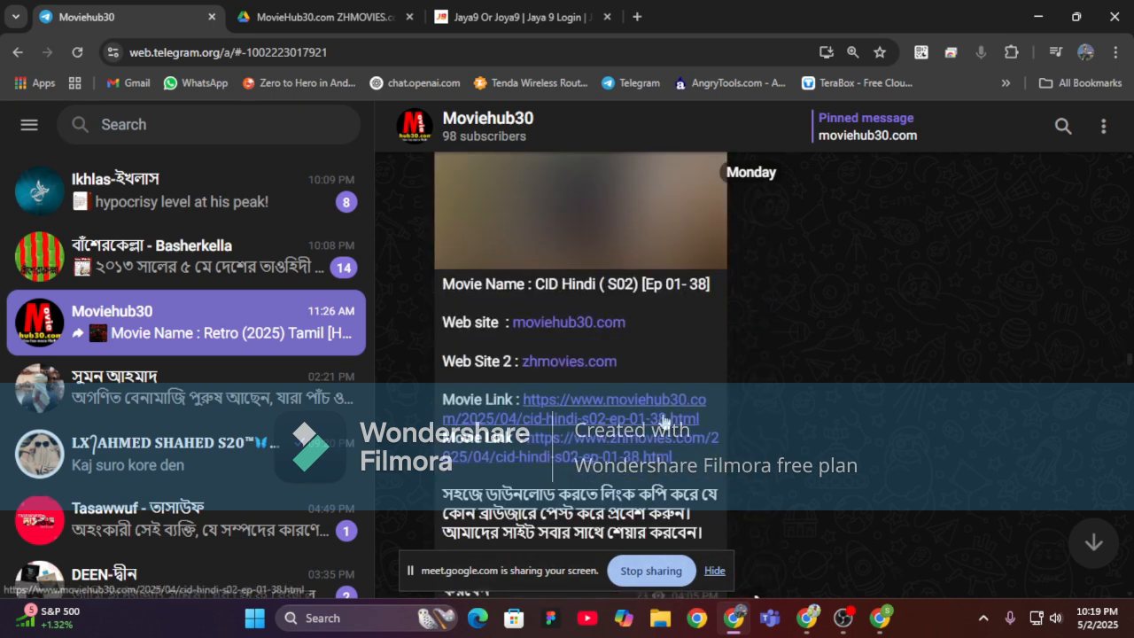
pyautogui.scroll(2, 646, 388)
pyautogui.scroll(10, 684, 377)
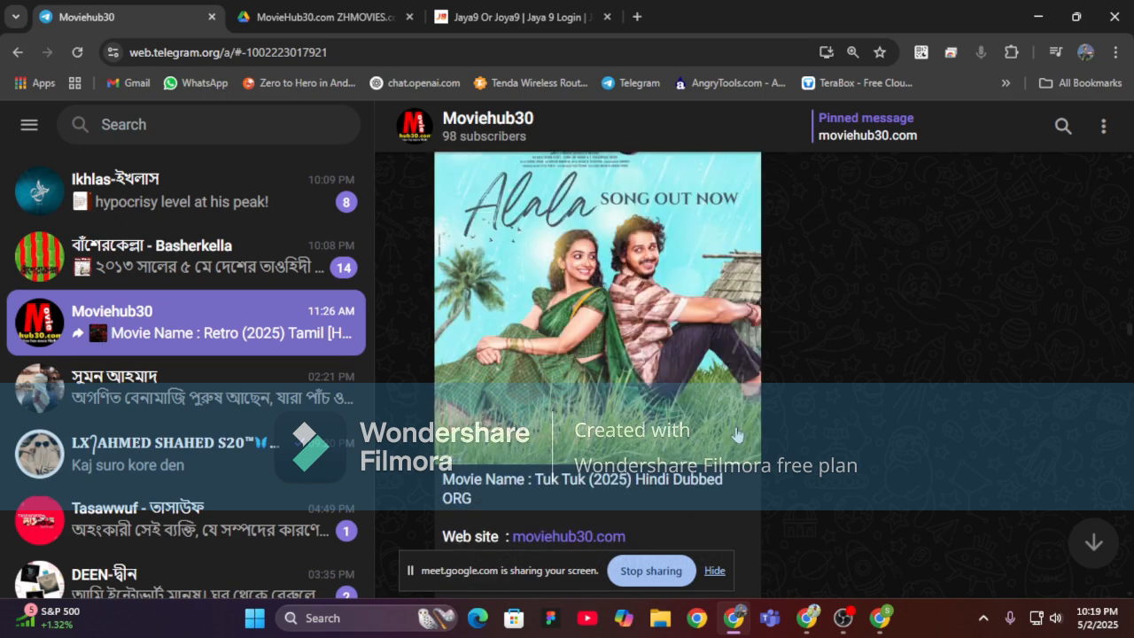
pyautogui.scroll(8, 735, 434)
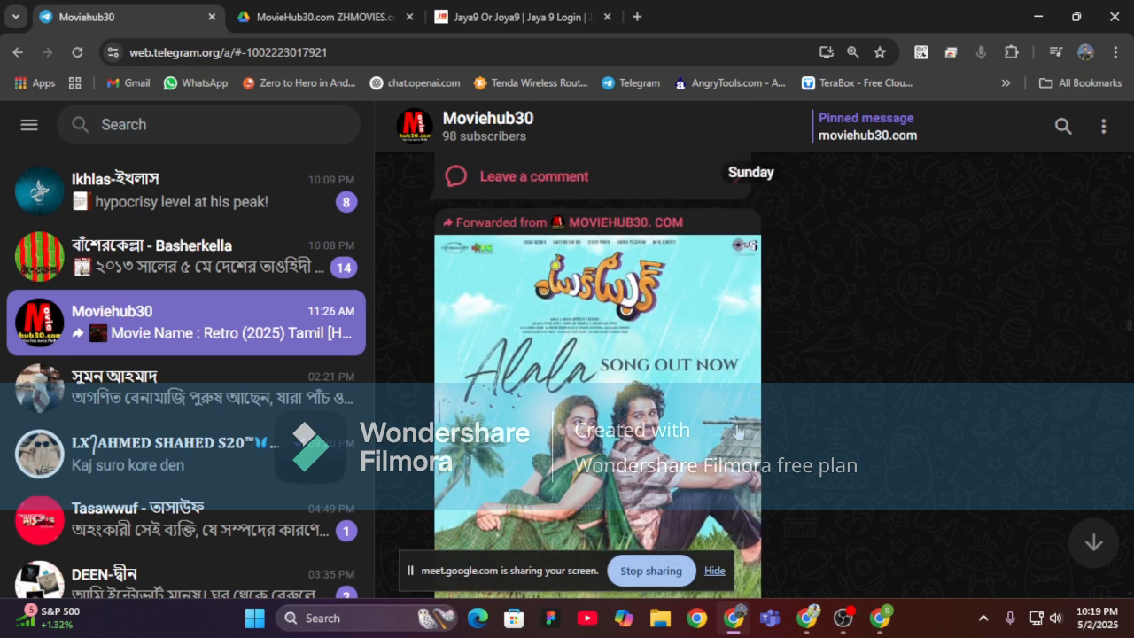
pyautogui.scroll(10, 718, 431)
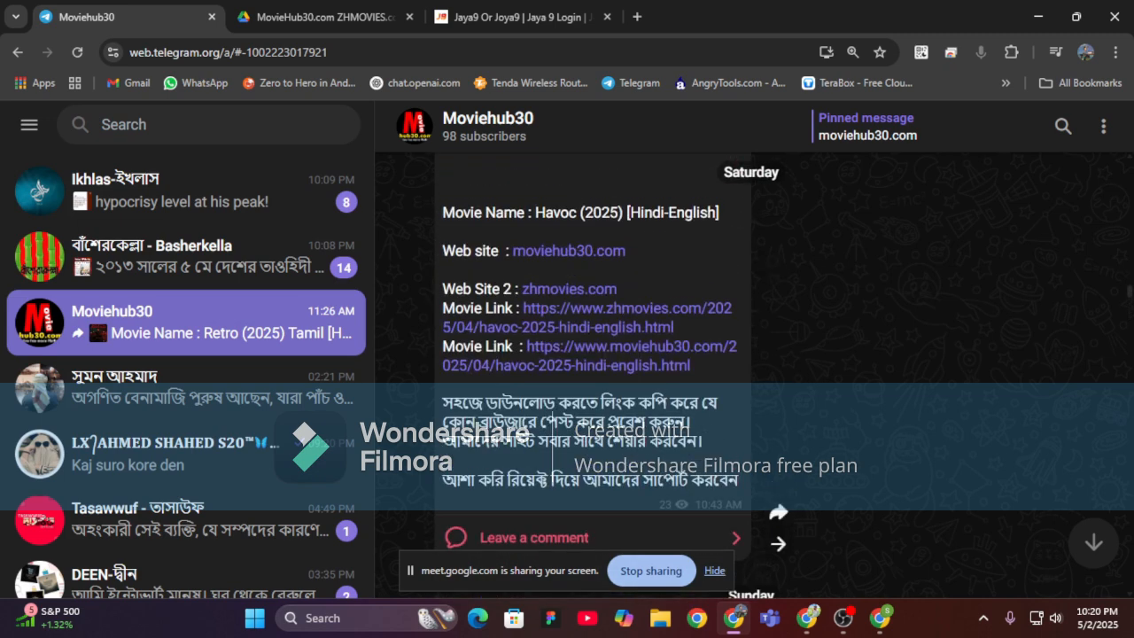
# Search Telegram channels for "movie", look through the matching channels and messages, and close the search.
pyautogui.click(168, 125)
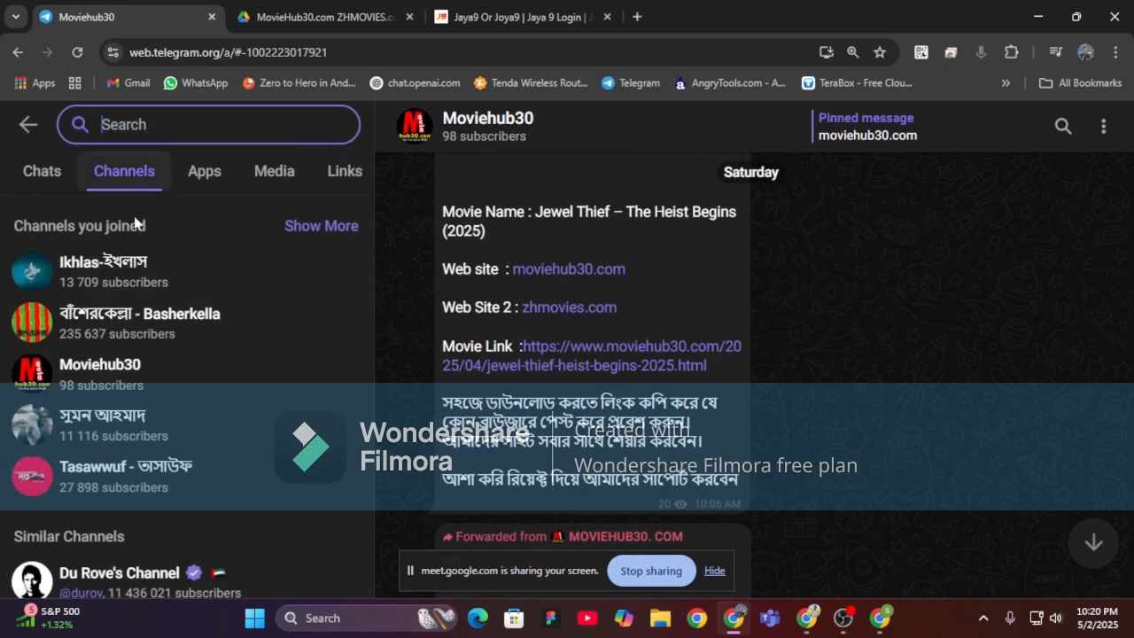
pyautogui.write('movie')
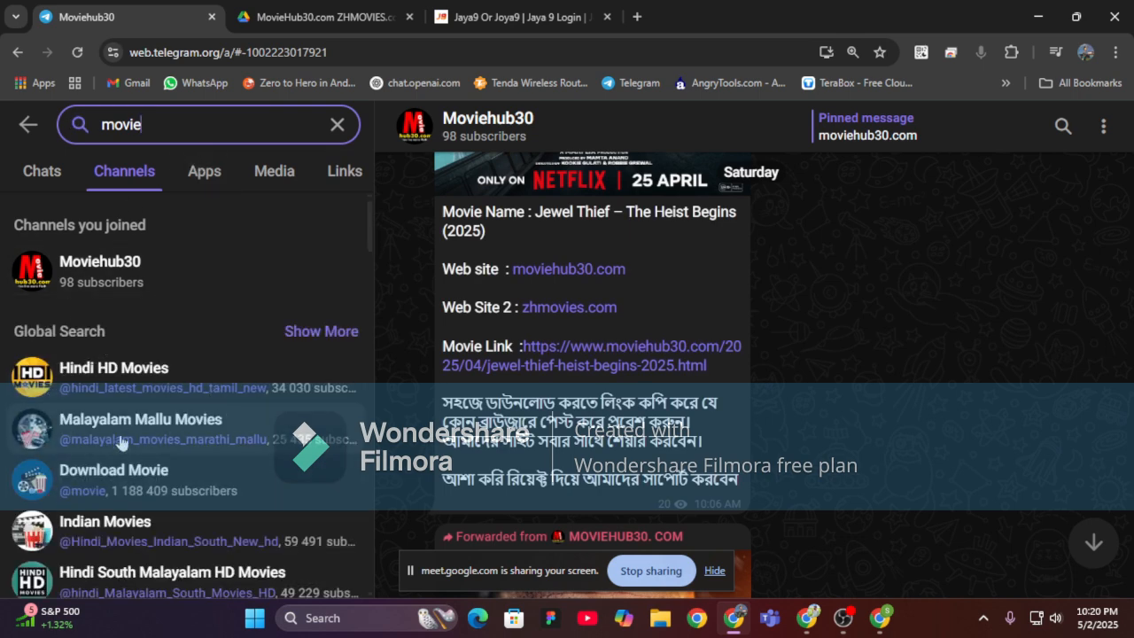
pyautogui.scroll(-4, 153, 450)
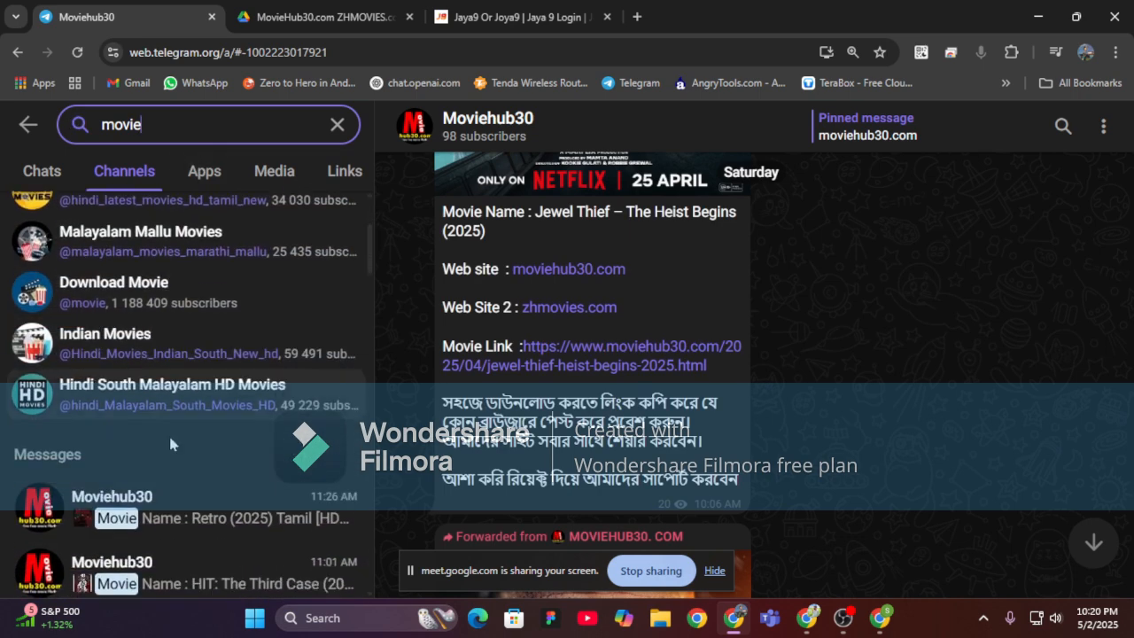
pyautogui.scroll(-5, 211, 364)
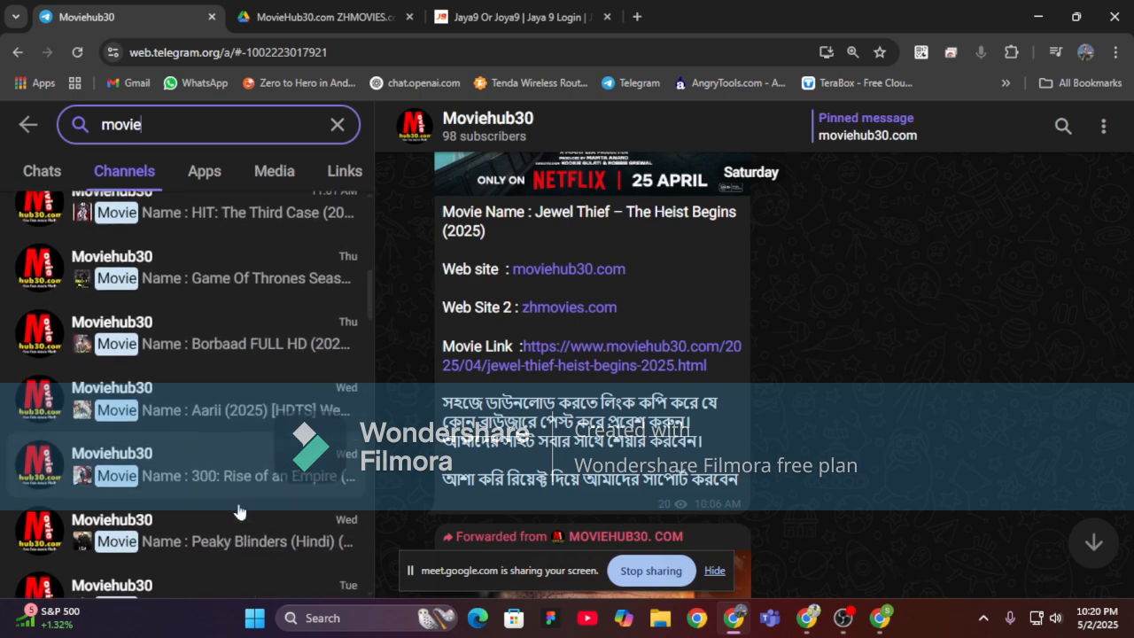
pyautogui.scroll(-4, 239, 510)
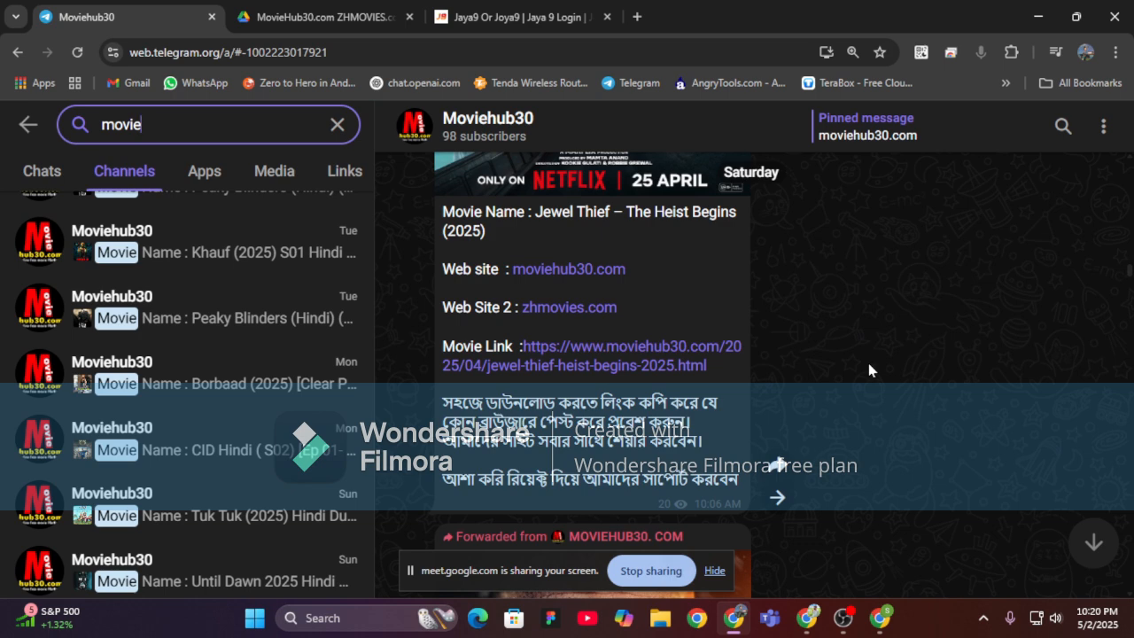
pyautogui.scroll(-4, 1038, 532)
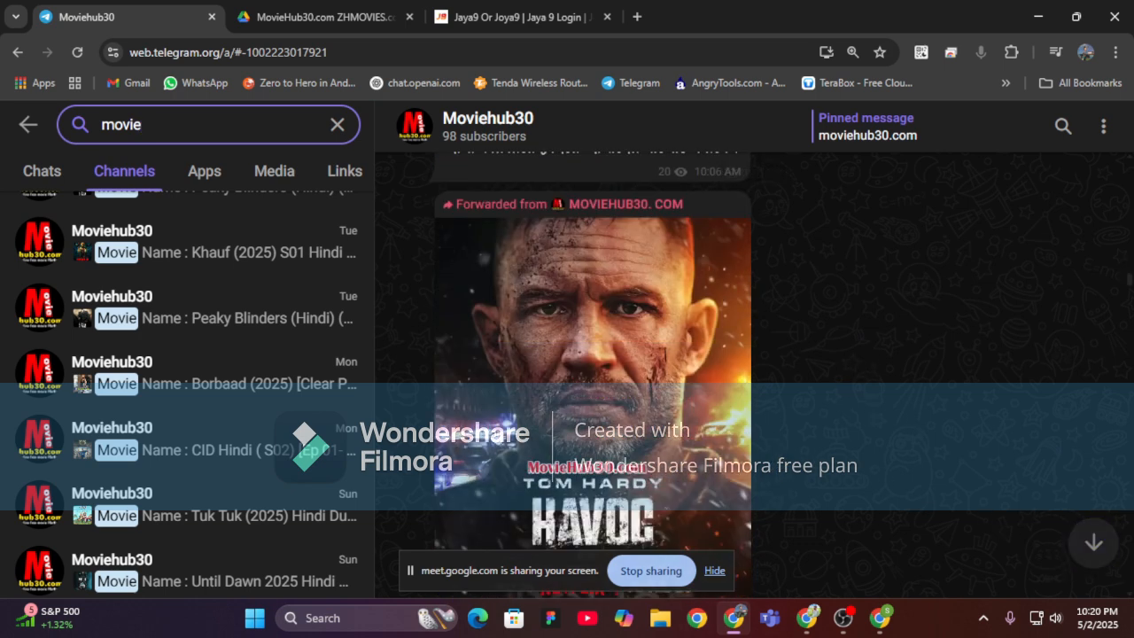
pyautogui.click(42, 171)
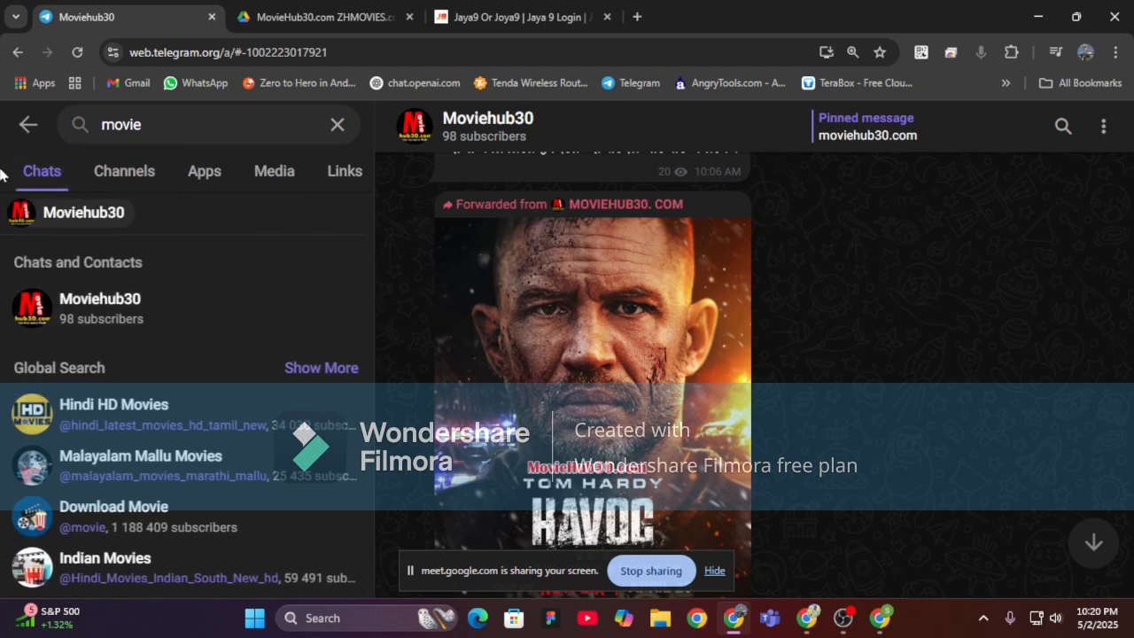
pyautogui.click(29, 125)
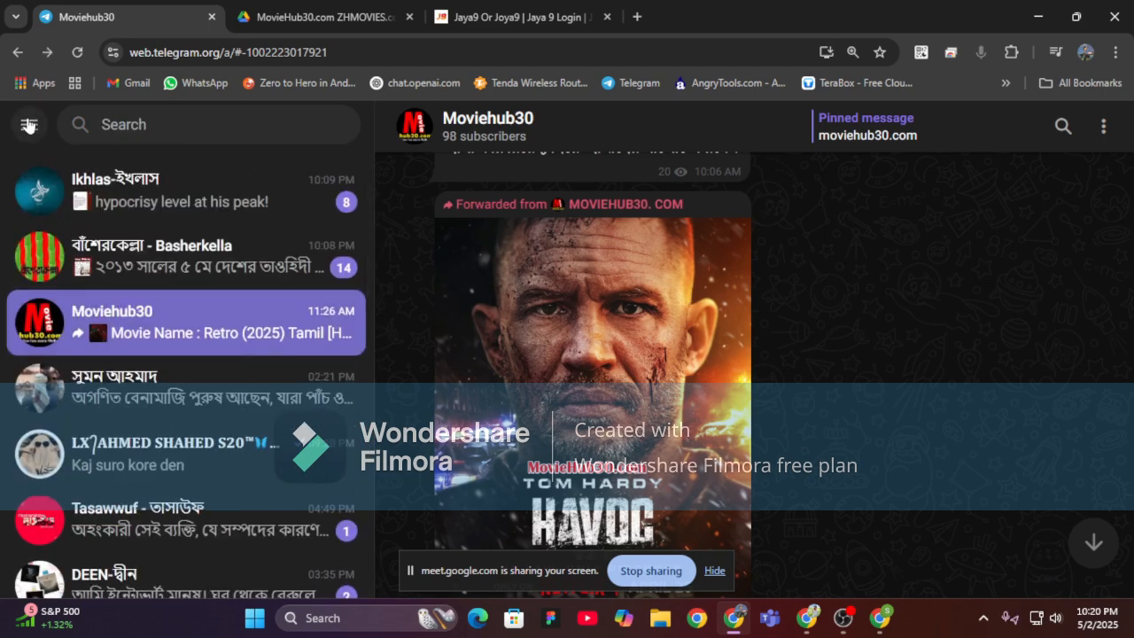
# Return to the Sikandar post in the Blogger editor and view the section with the Watch Now and Download now images.
pyautogui.click(880, 618)
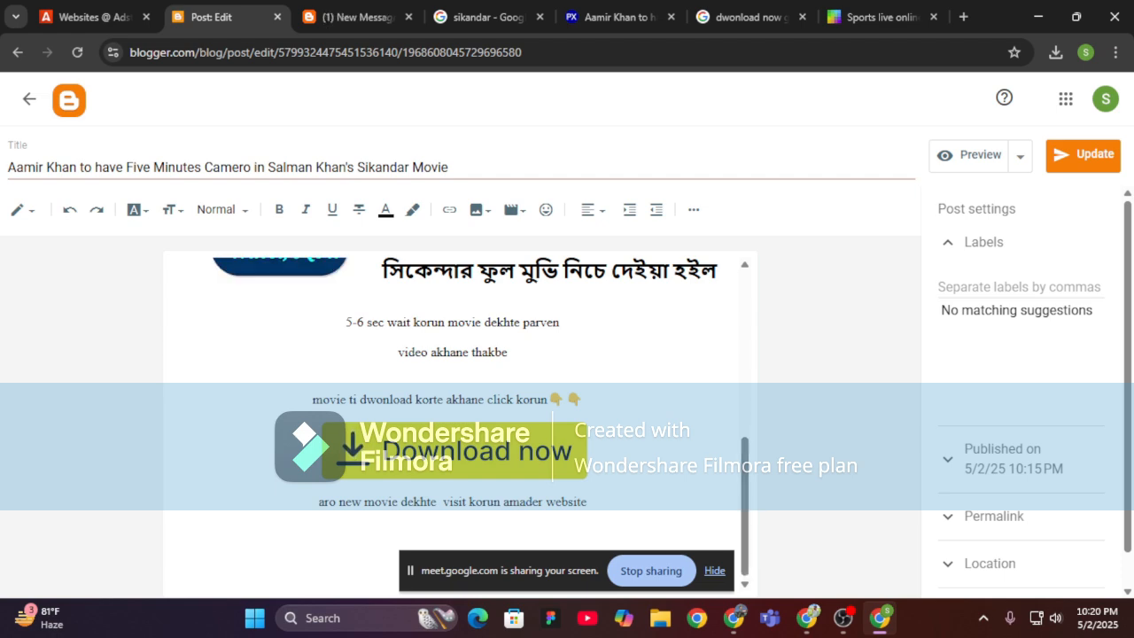
pyautogui.scroll(2, 457, 417)
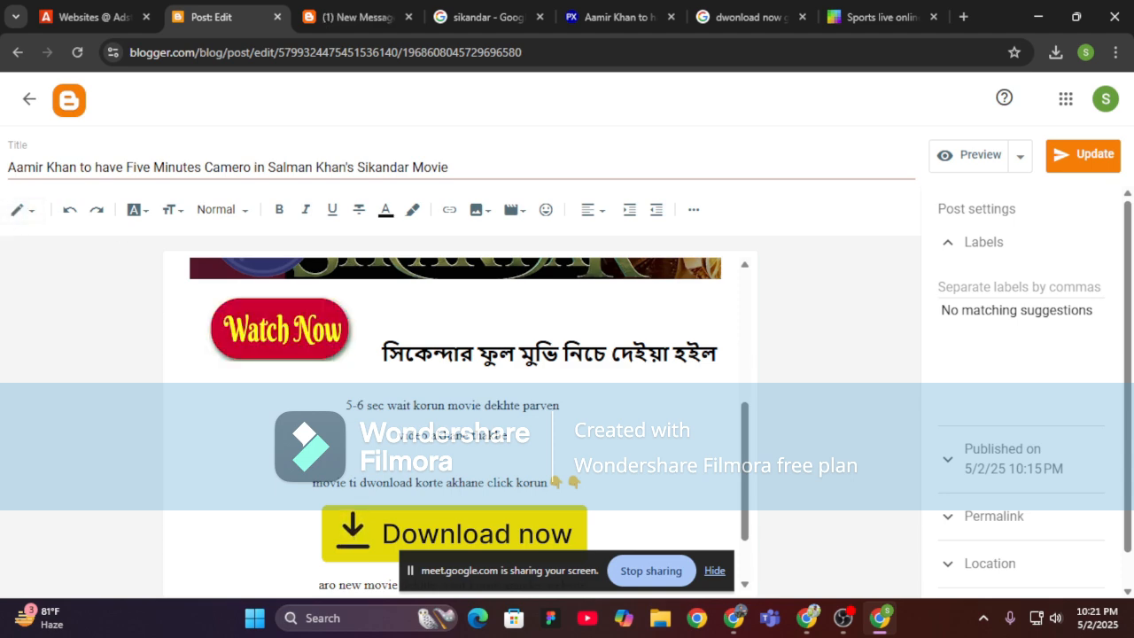
# Look through the Sikandar post in the editor and highlight the "video akhane thakbe" line above the Download now image.
pyautogui.scroll(3, 527, 372)
pyautogui.scroll(-5, 526, 372)
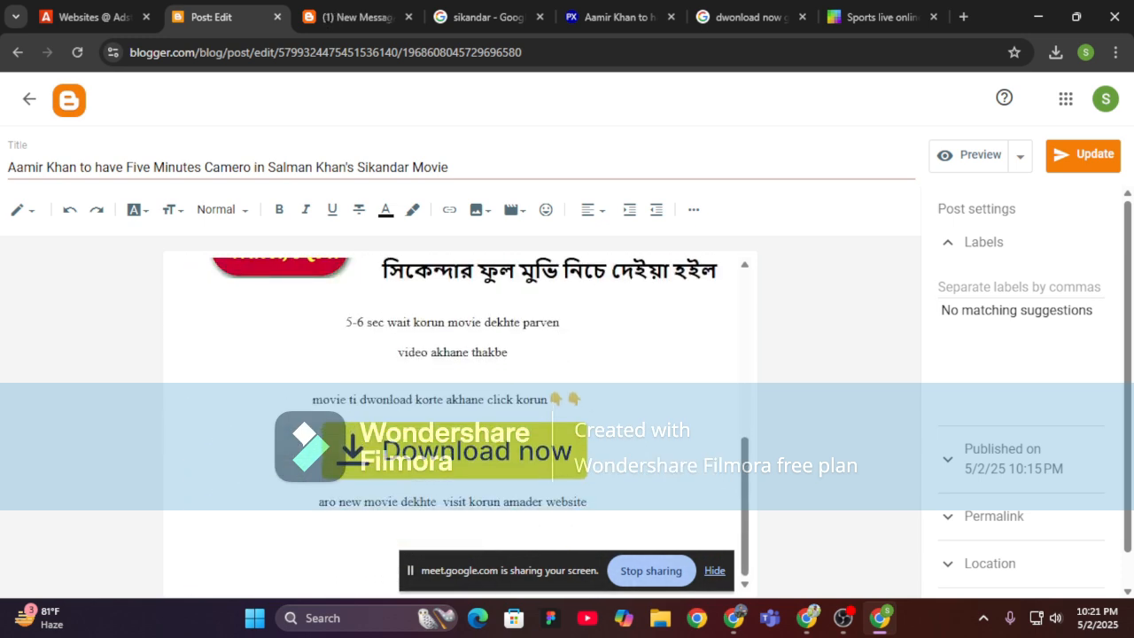
pyautogui.scroll(5, 650, 426)
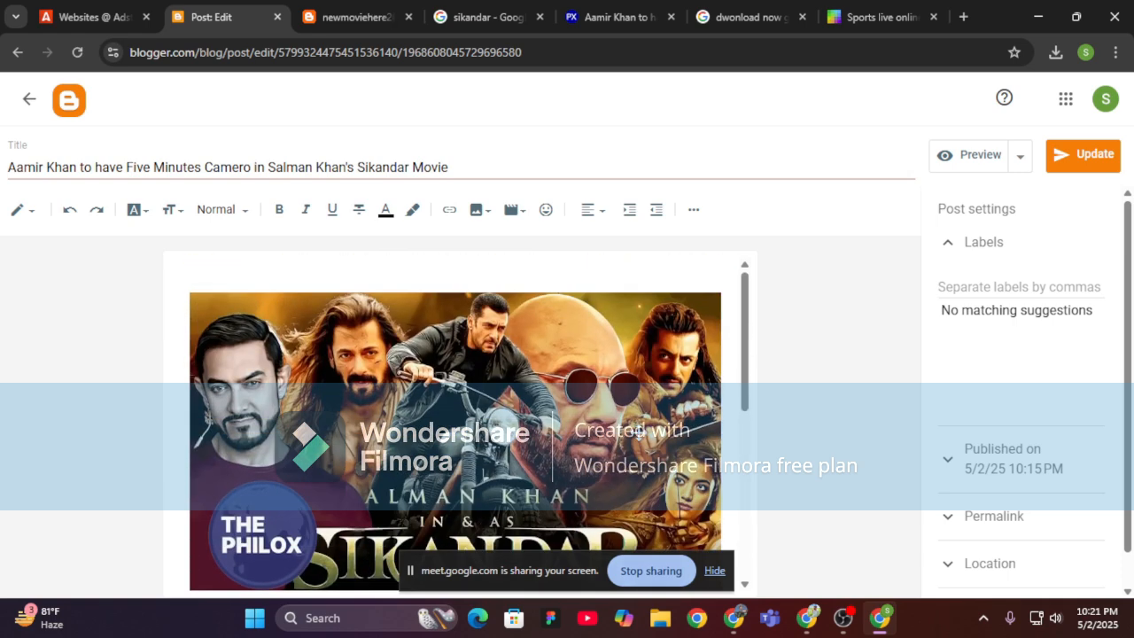
pyautogui.scroll(-3, 649, 425)
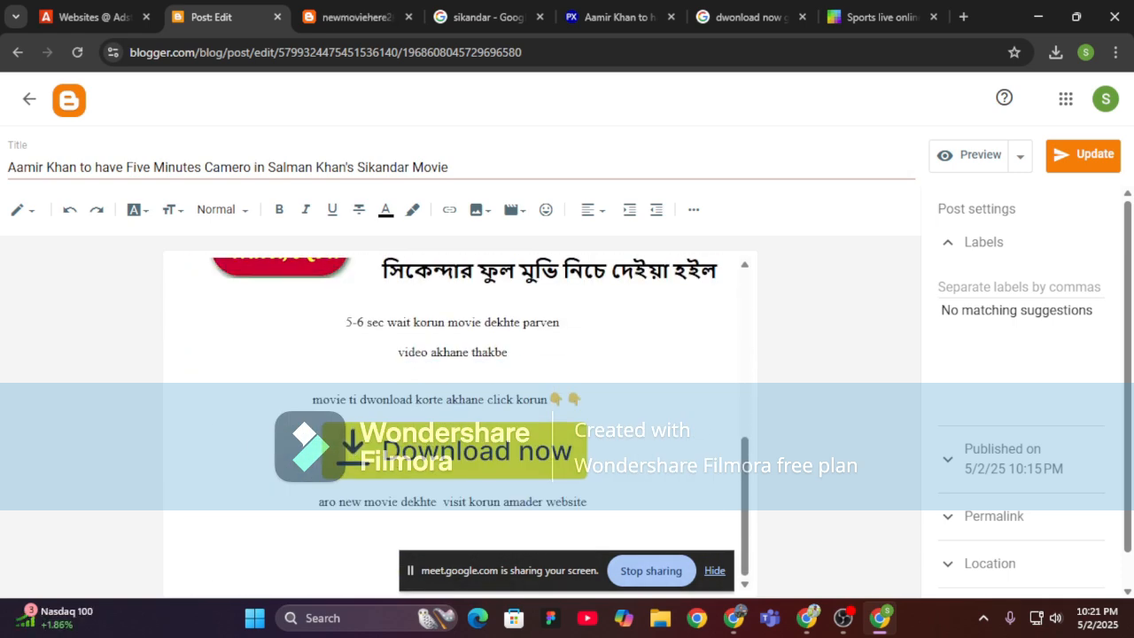
pyautogui.moveTo(398, 352); pyautogui.dragTo(507, 352)
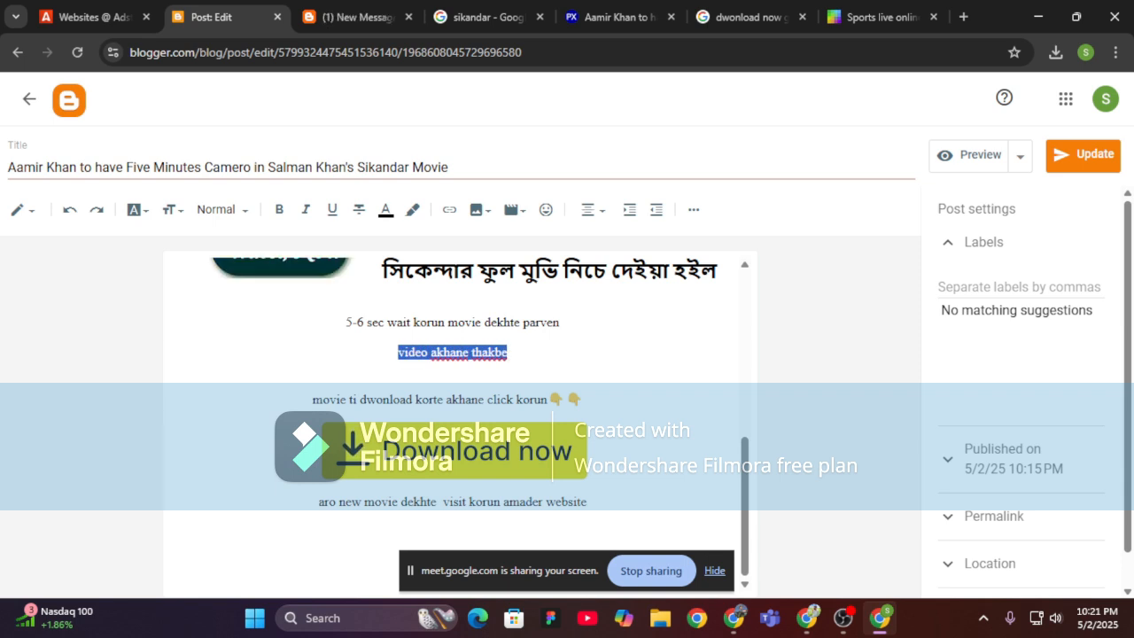
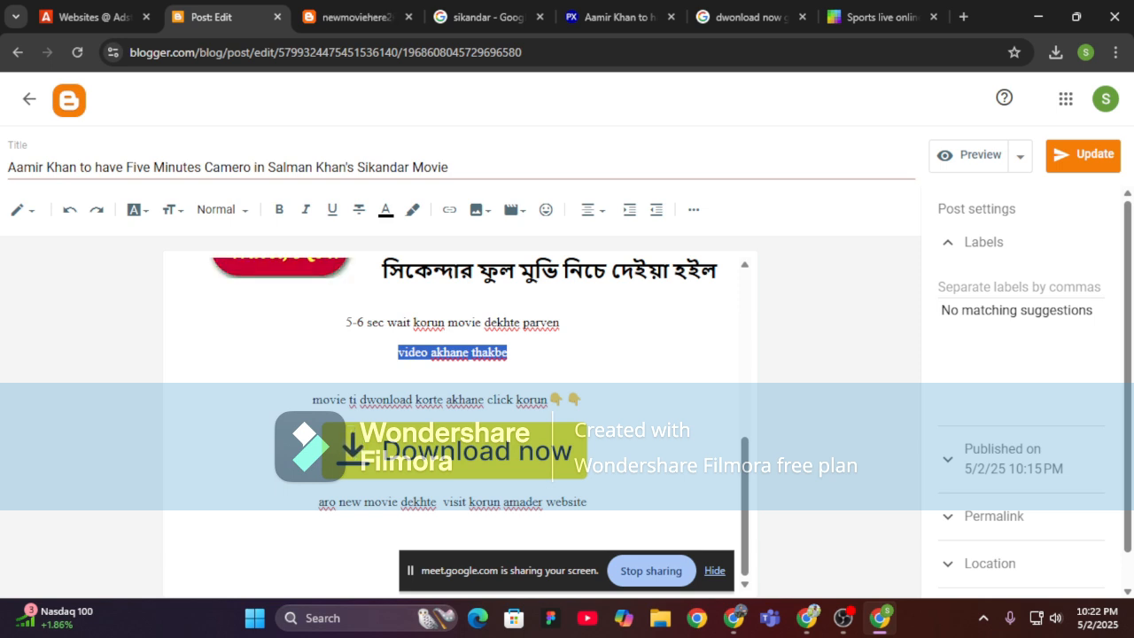
pyautogui.click(509, 352)
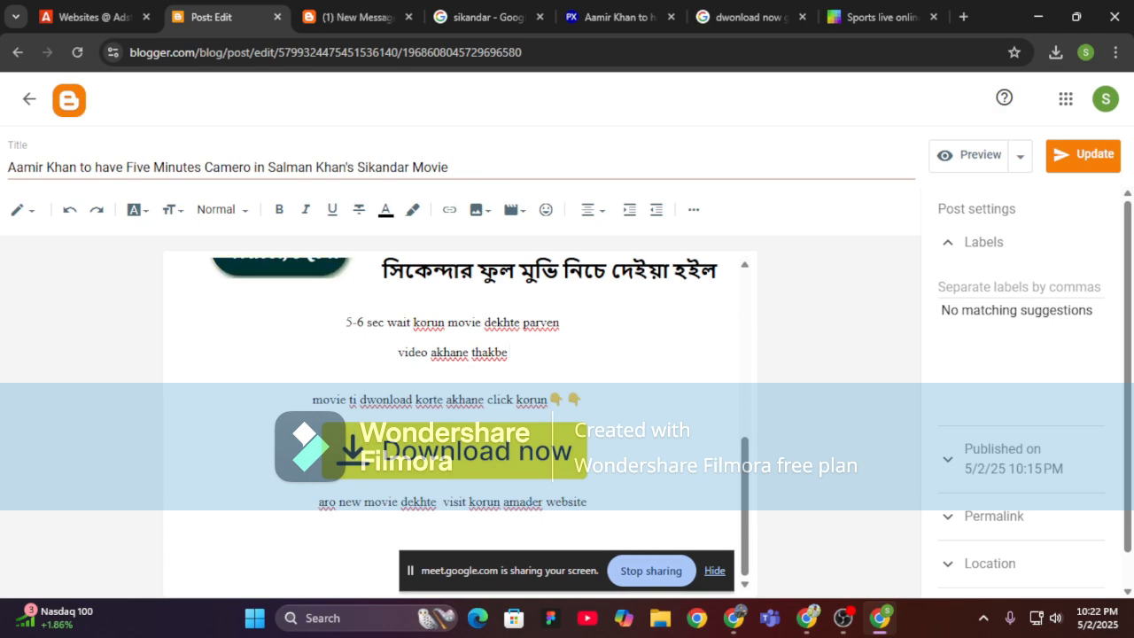
pyautogui.scroll(3, 457, 421)
pyautogui.scroll(-3, 456, 399)
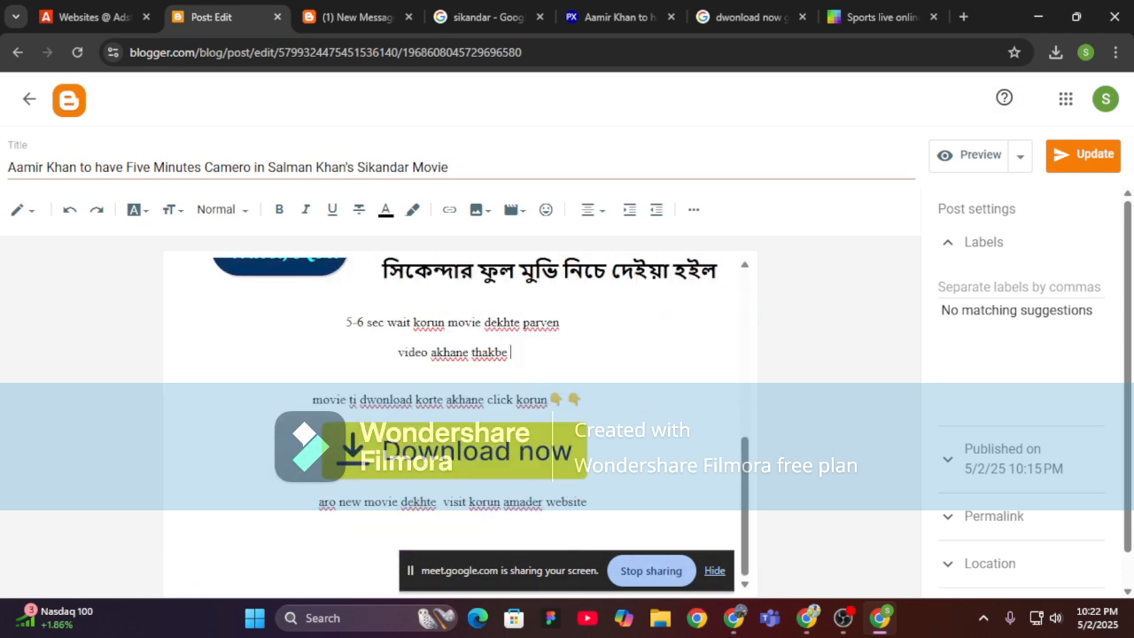
pyautogui.hotkey('shift', 'Home')
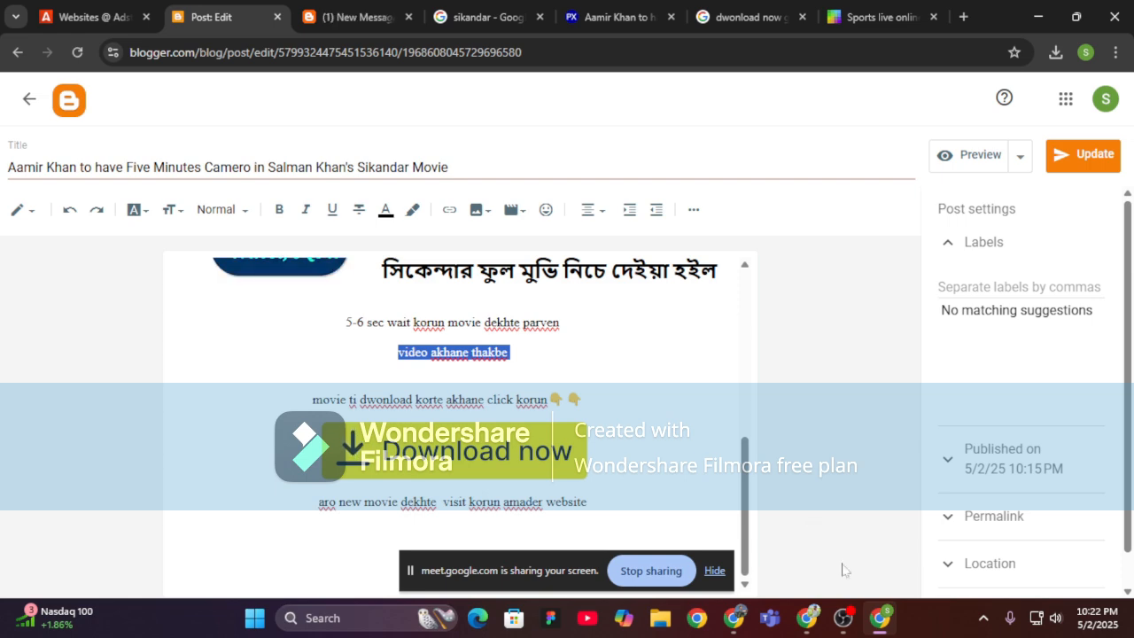
# Switch to the Google Meet call and look through the raised hands and contributors in the participant list.
pyautogui.click(811, 620)
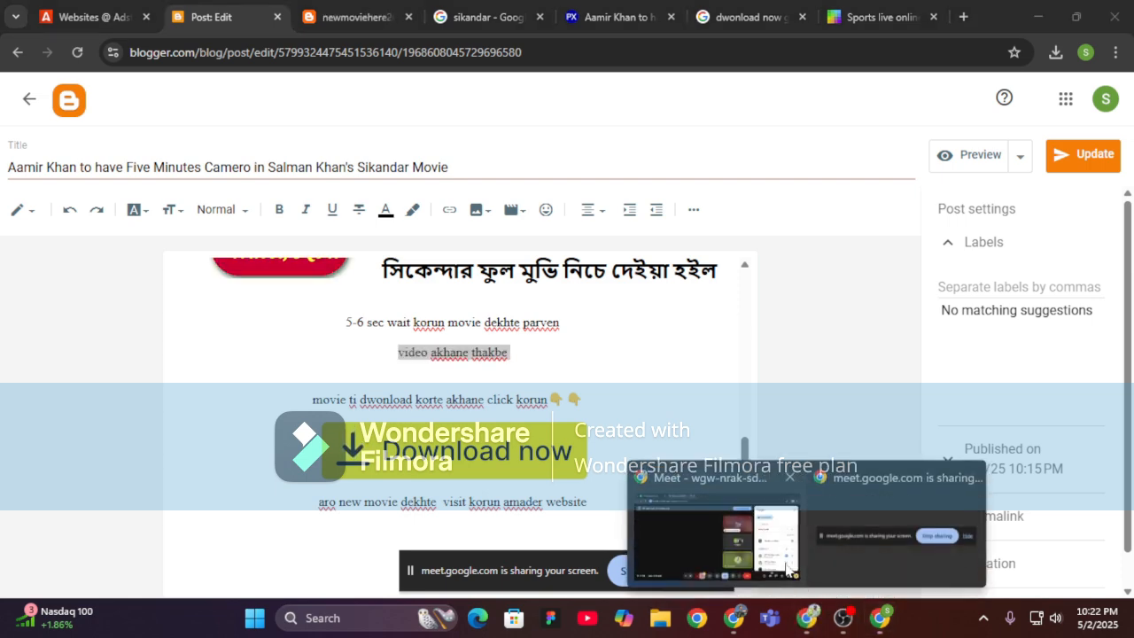
pyautogui.click(718, 527)
pyautogui.scroll(-5, 973, 477)
pyautogui.scroll(-3, 972, 476)
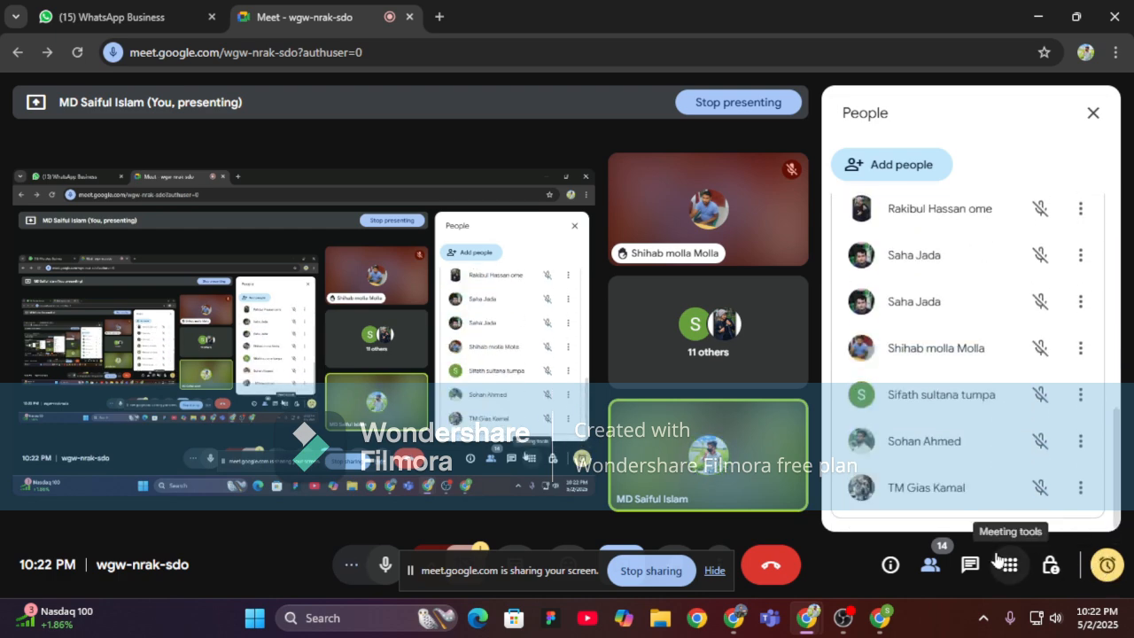
pyautogui.scroll(8, 948, 465)
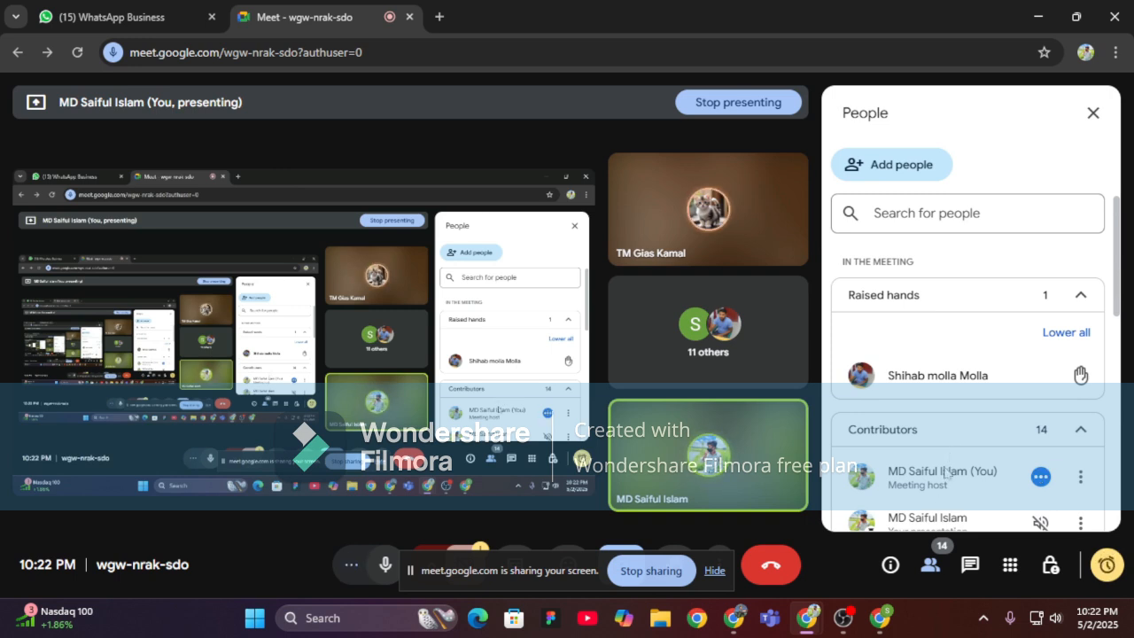
pyautogui.scroll(-10, 949, 456)
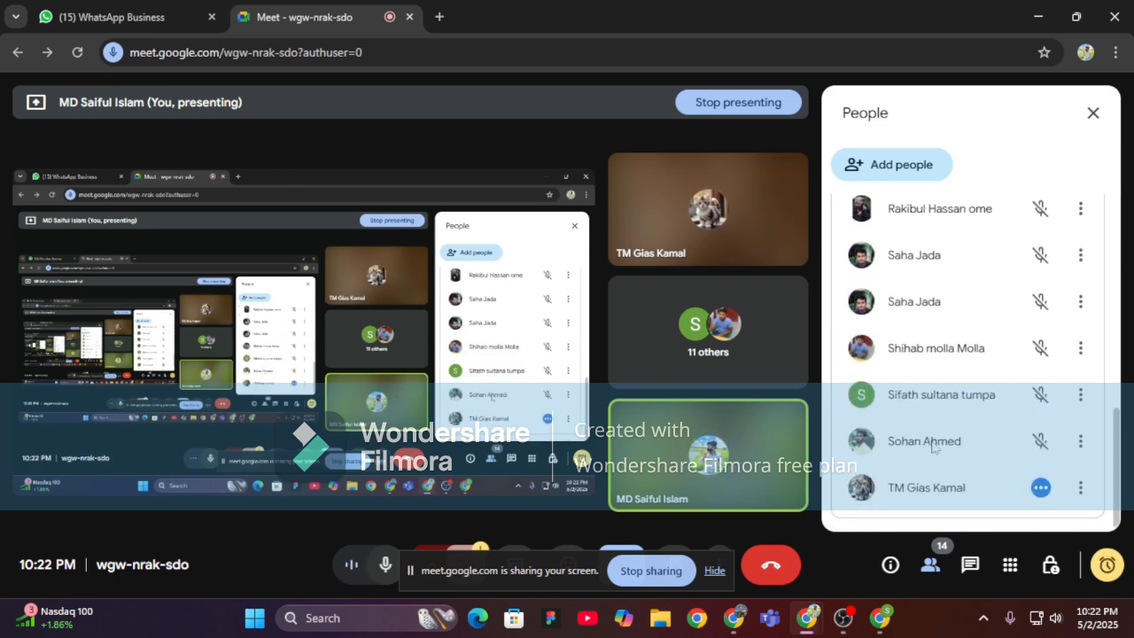
pyautogui.scroll(6, 935, 460)
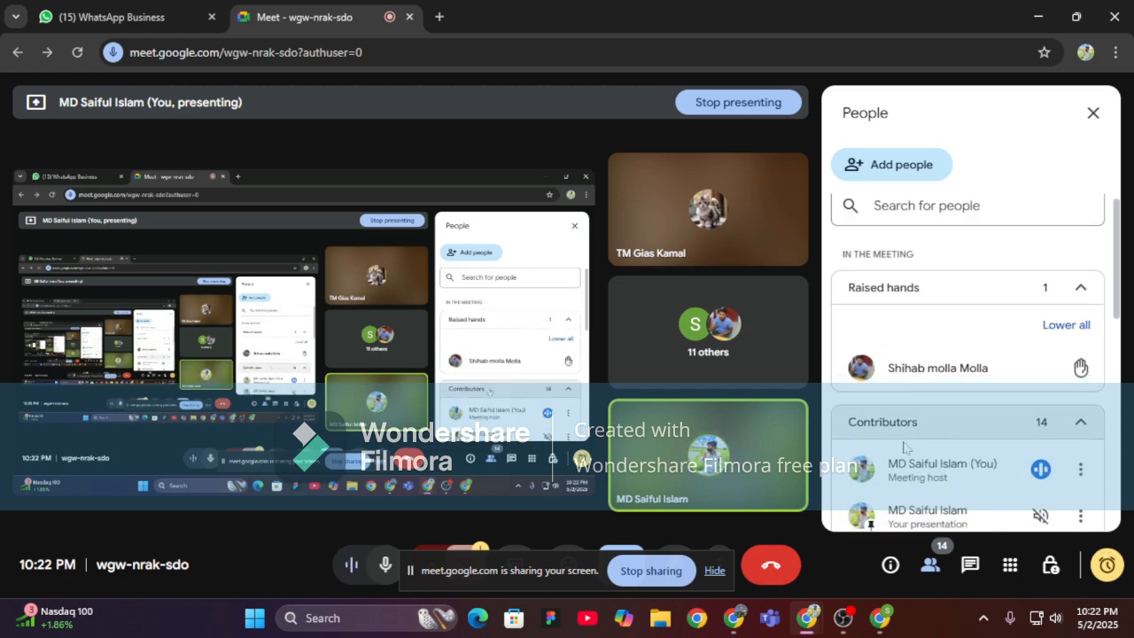
pyautogui.scroll(-10, 921, 491)
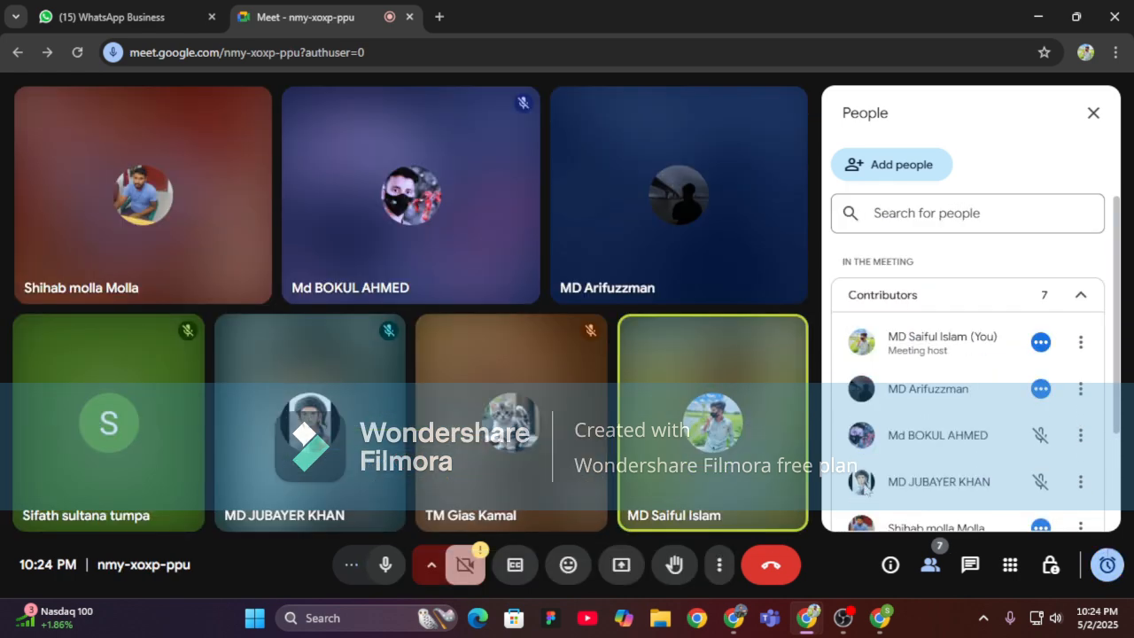
# Present the entire screen in the new Google Meet call and look through its participant list.
pyautogui.click(614, 572)
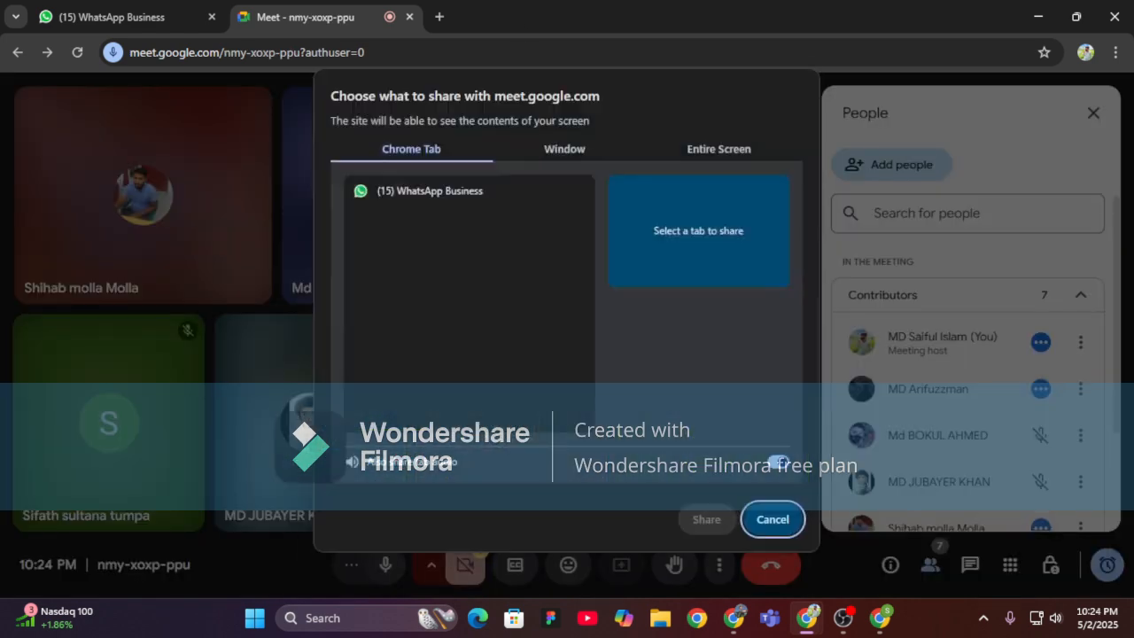
pyautogui.click(690, 149)
pyautogui.click(426, 249)
pyautogui.click(707, 520)
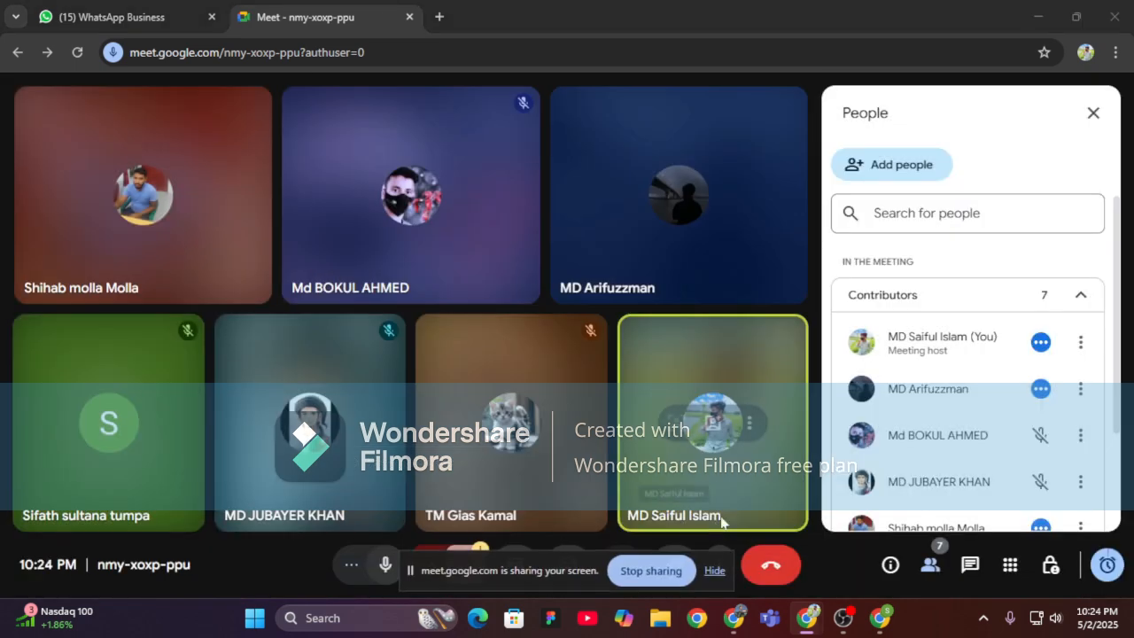
pyautogui.scroll(-2, 982, 462)
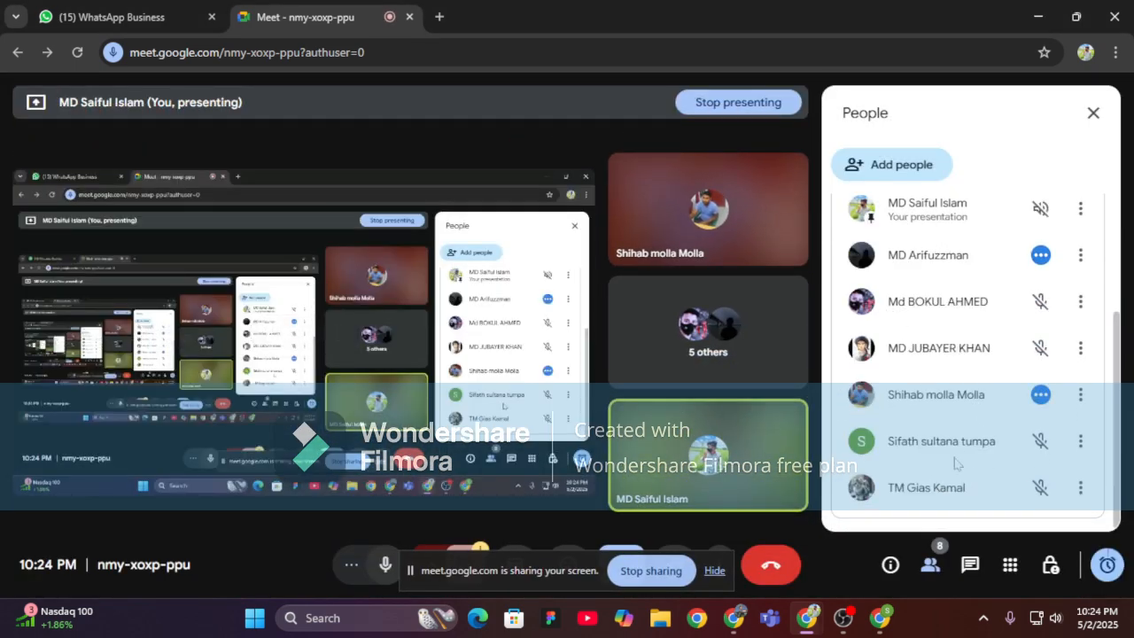
pyautogui.scroll(3, 955, 459)
pyautogui.scroll(-3, 948, 456)
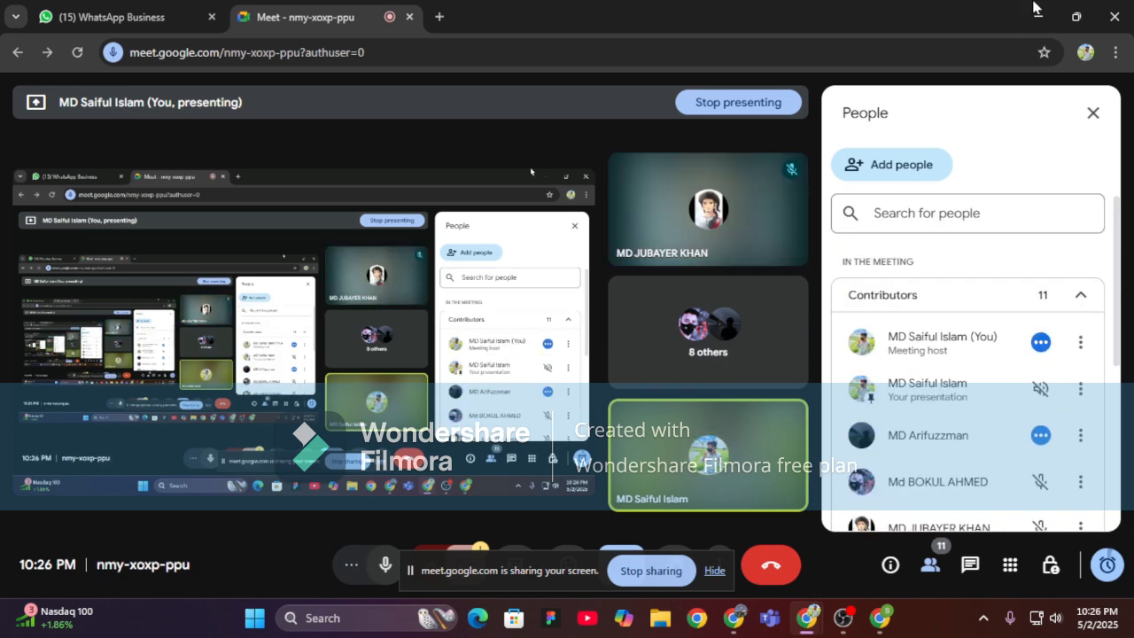
# Return to the Sikandar post in the Blogger editor and highlight the "video akhane thakbe" line again.
pyautogui.click(1037, 12)
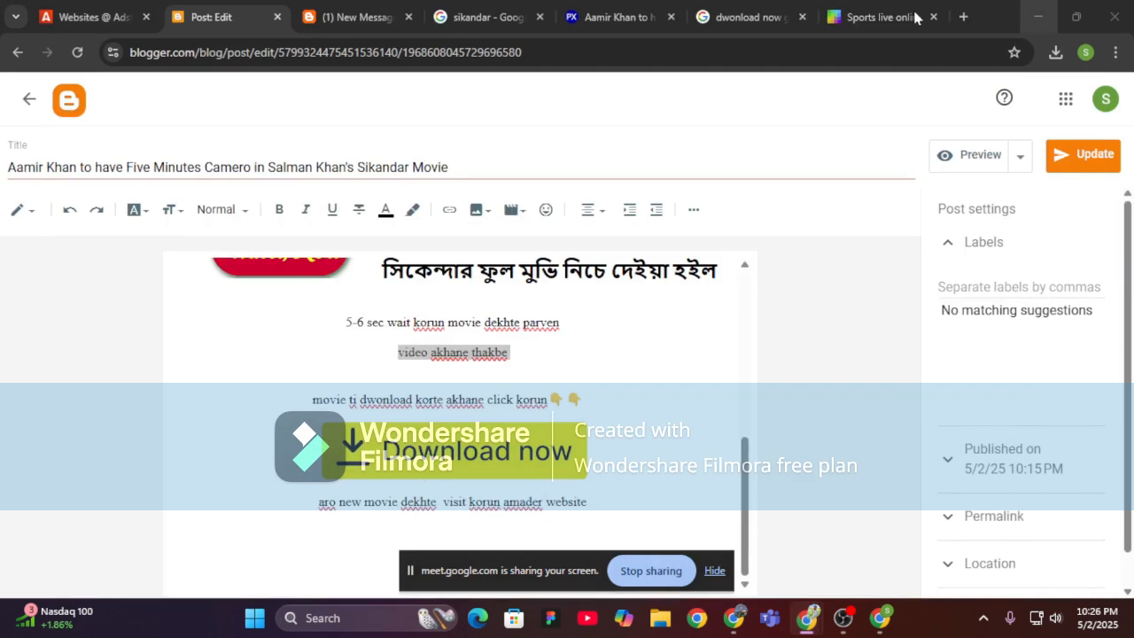
pyautogui.doubleClick(451, 352)
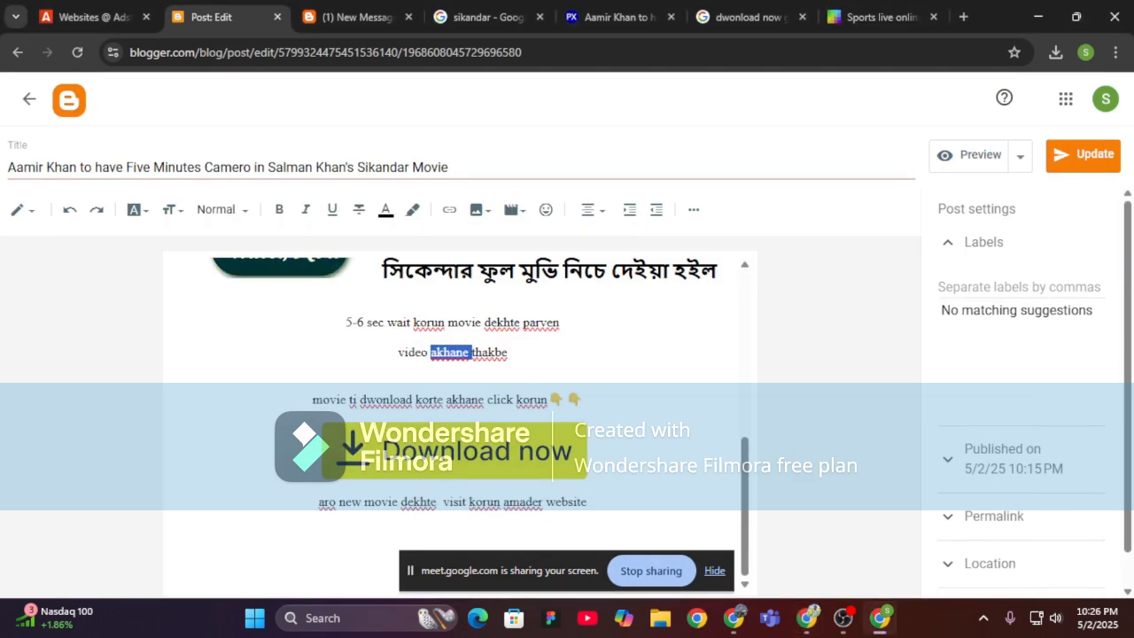
pyautogui.doubleClick(413, 352)
pyautogui.click(489, 351)
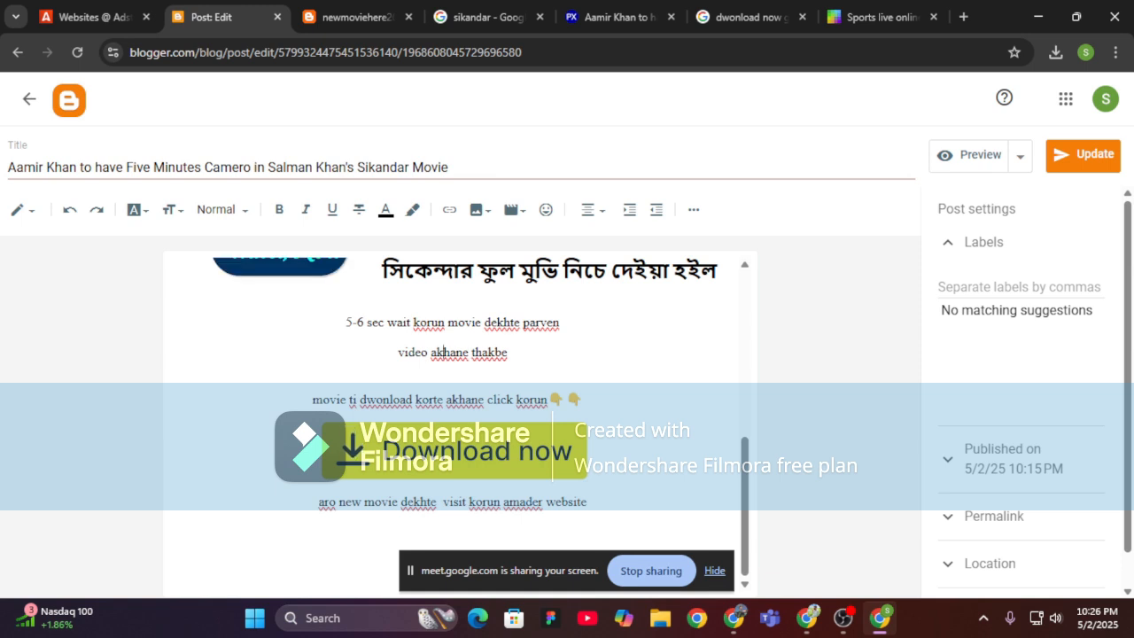
pyautogui.tripleClick(440, 353)
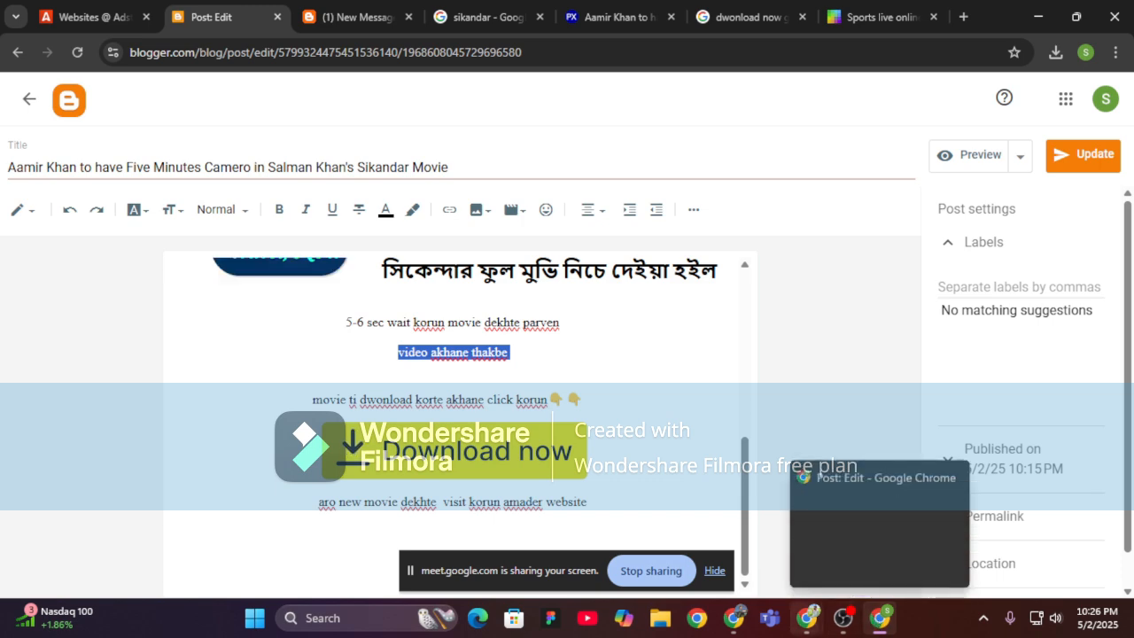
# Switch to the Borbaad (2025) movie file in Google Drive and highlight the movie name in its file title.
pyautogui.moveTo(878, 612)
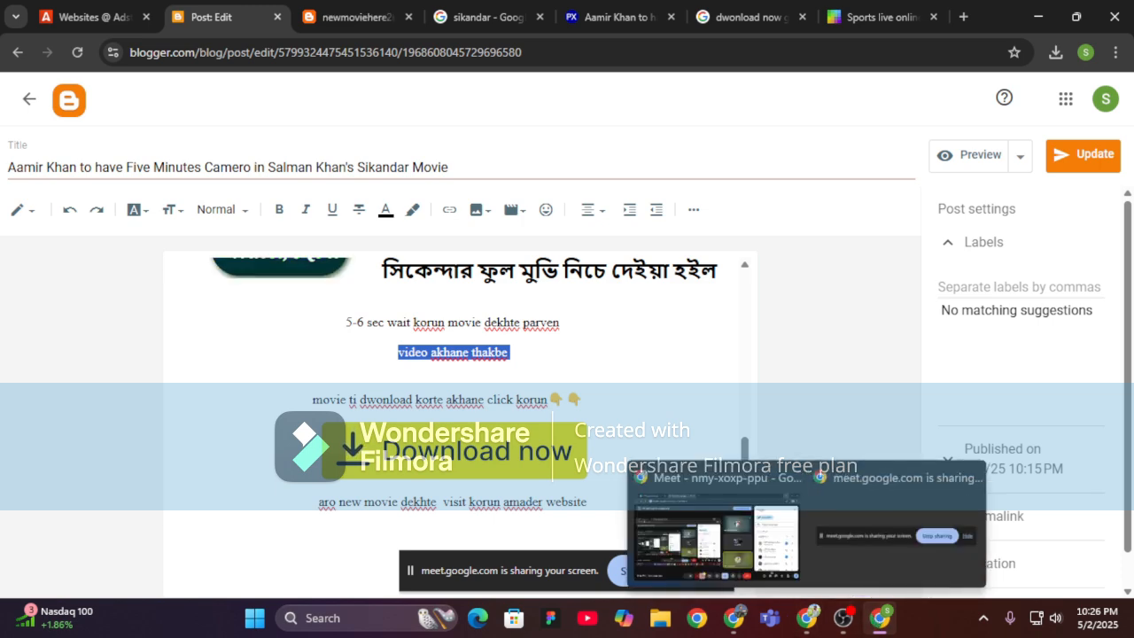
pyautogui.click(725, 614)
pyautogui.click(293, 18)
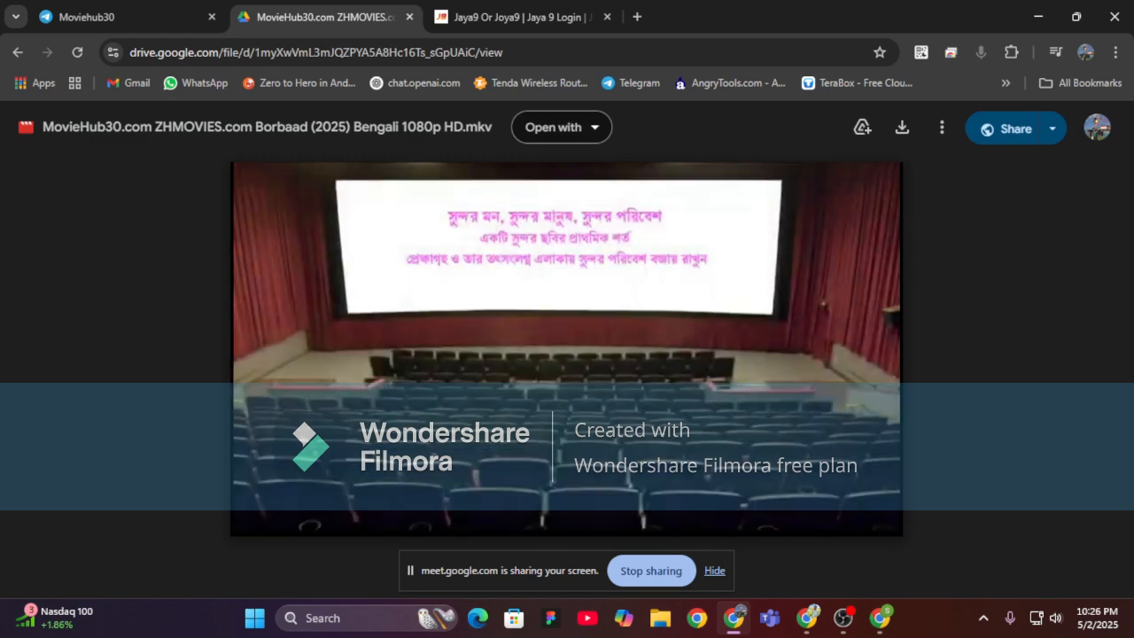
pyautogui.moveTo(252, 127); pyautogui.dragTo(493, 128)
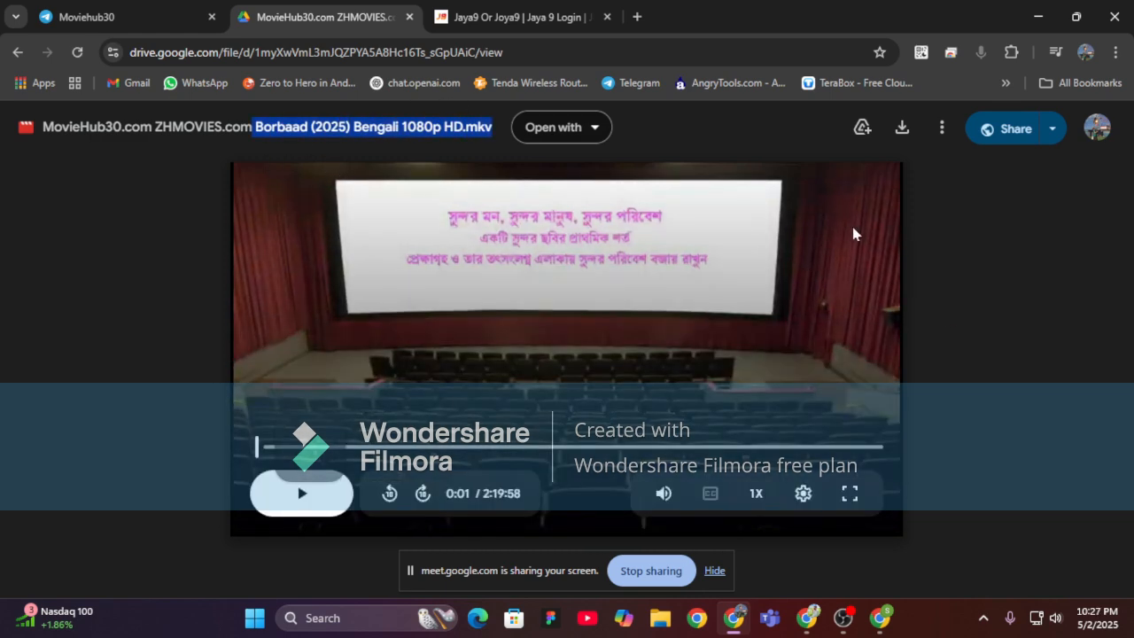
pyautogui.click(941, 131)
pyautogui.click(941, 131)
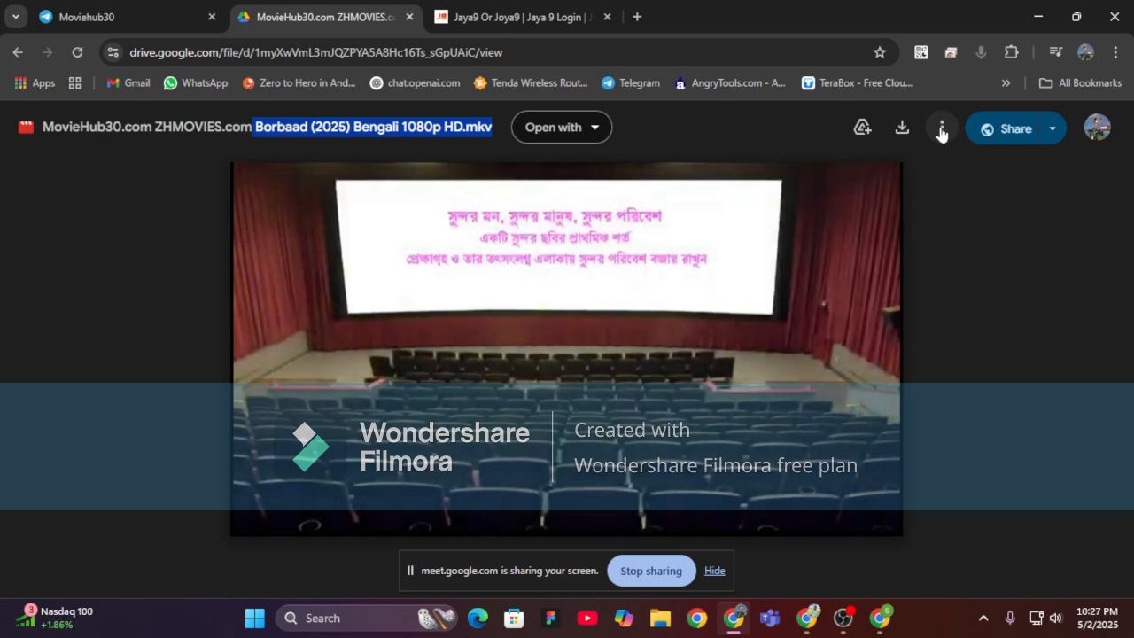
pyautogui.click(310, 128)
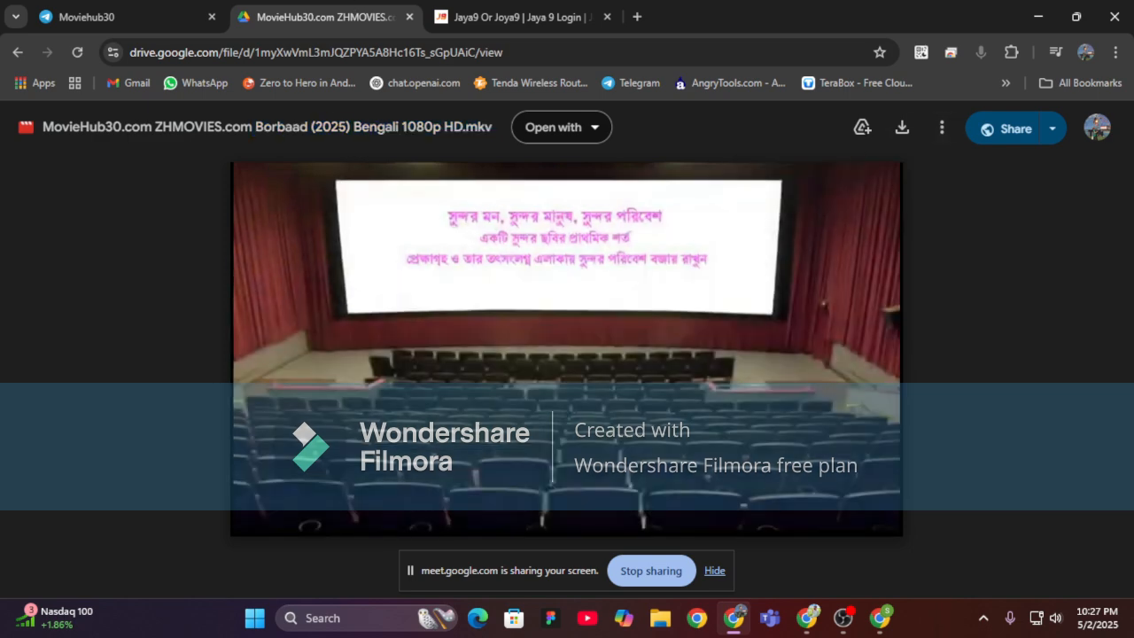
# Switch to Telegram Web and look through the Moviehub30 channel's movie posts and the chat list.
pyautogui.click(102, 16)
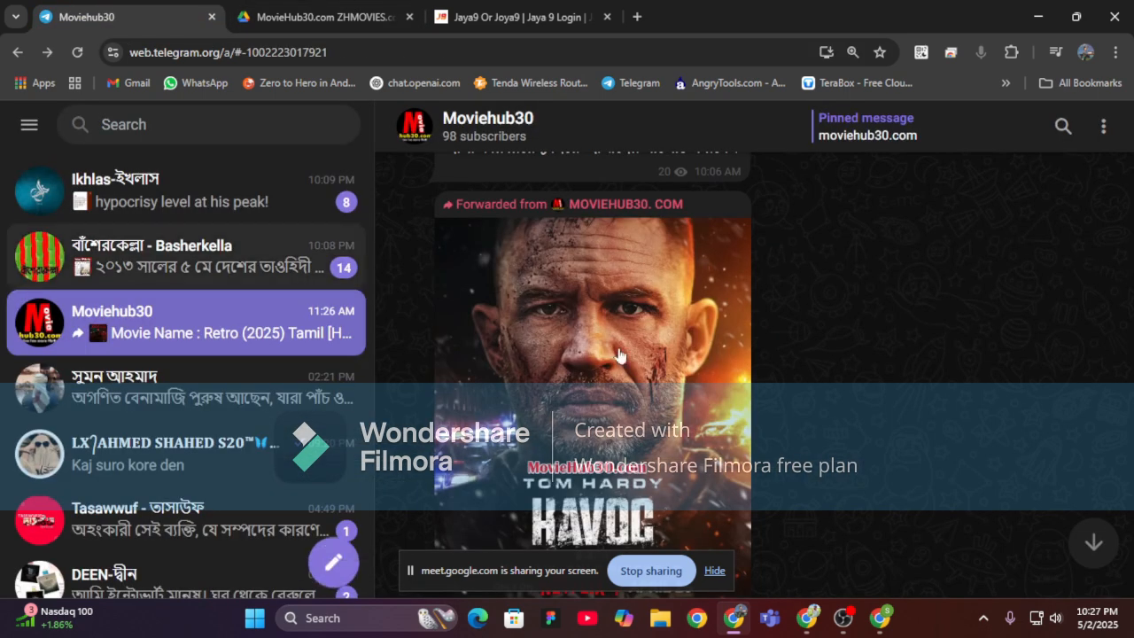
pyautogui.scroll(1, 606, 278)
pyautogui.scroll(-1, 253, 431)
pyautogui.scroll(1, 208, 276)
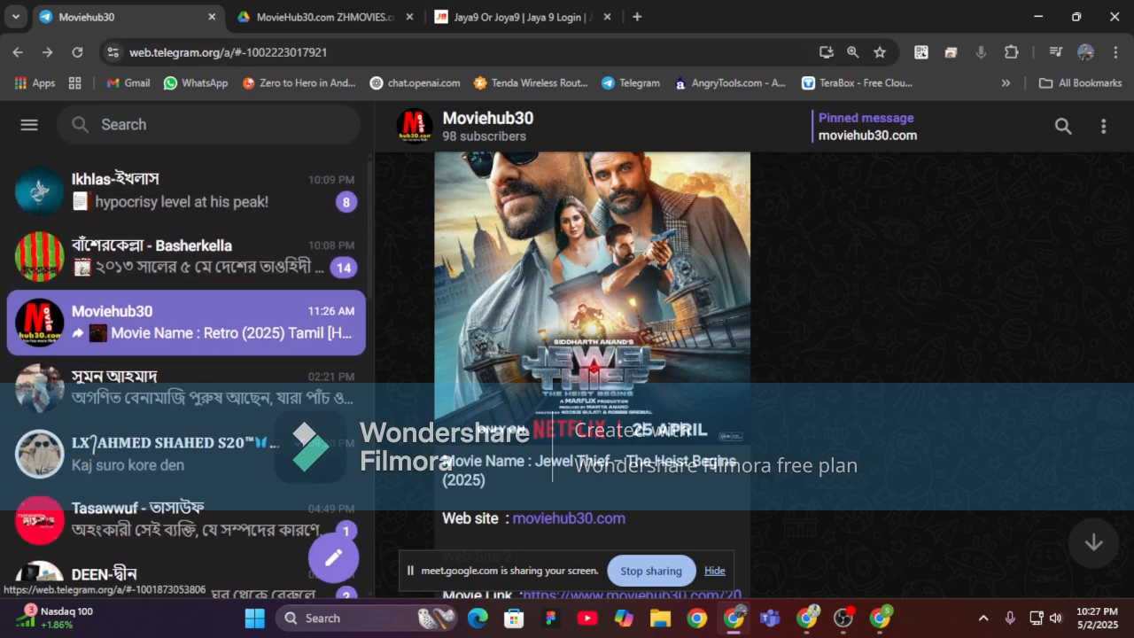
pyautogui.scroll(-6, 291, 286)
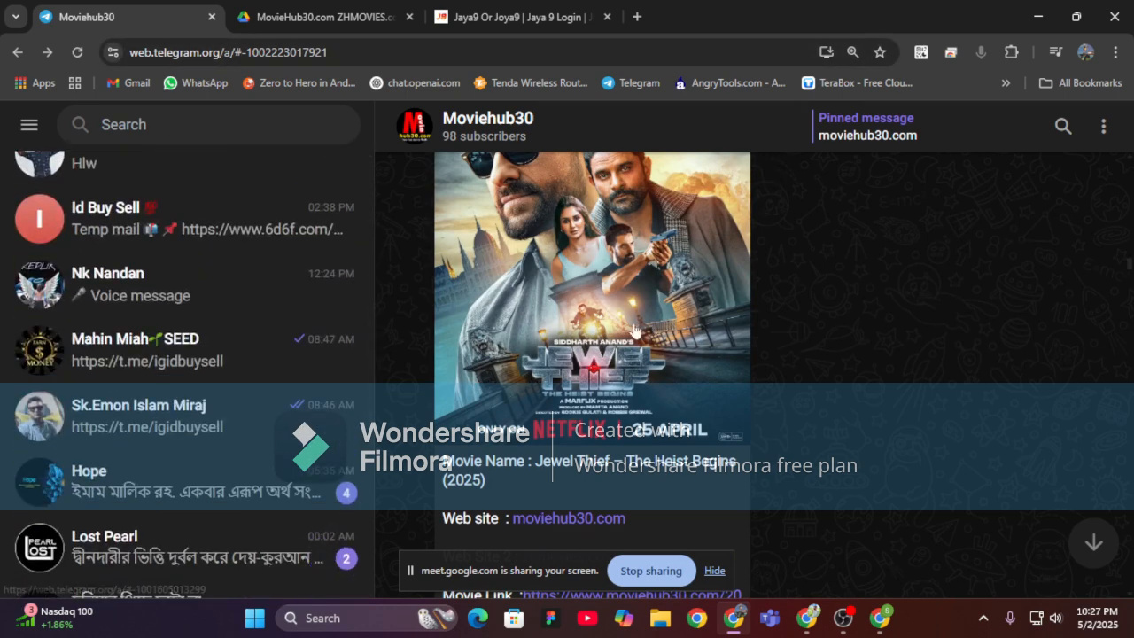
pyautogui.scroll(-4, 591, 296)
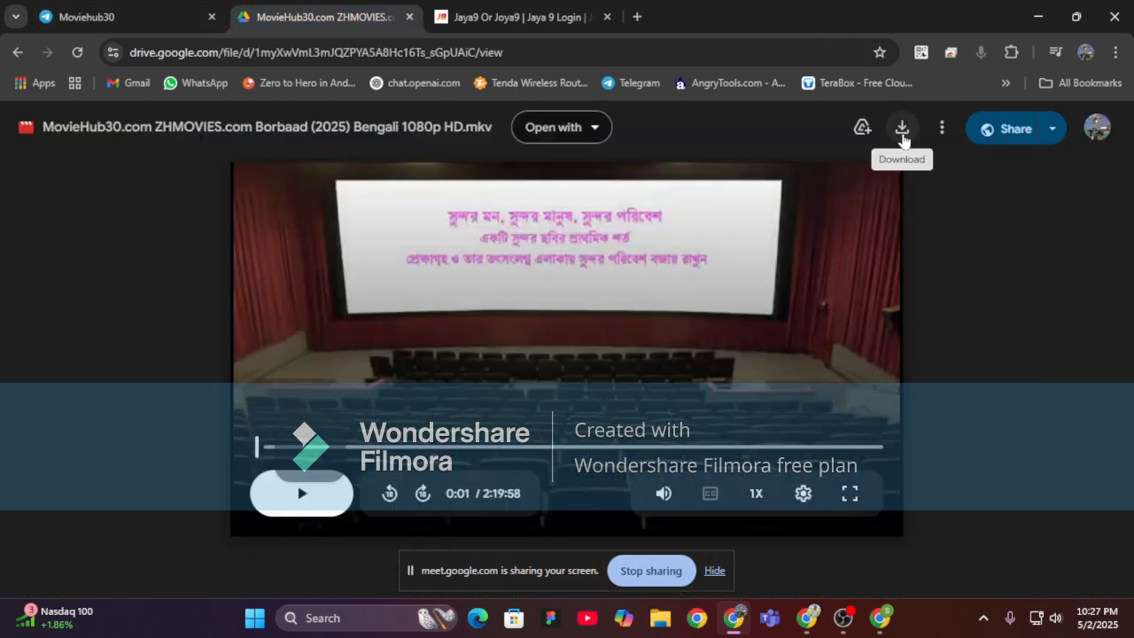
# Request the download of the Borbaad (2025) file from Google Drive and examine the virus-scan notice without continuing the download.
pyautogui.click(902, 130)
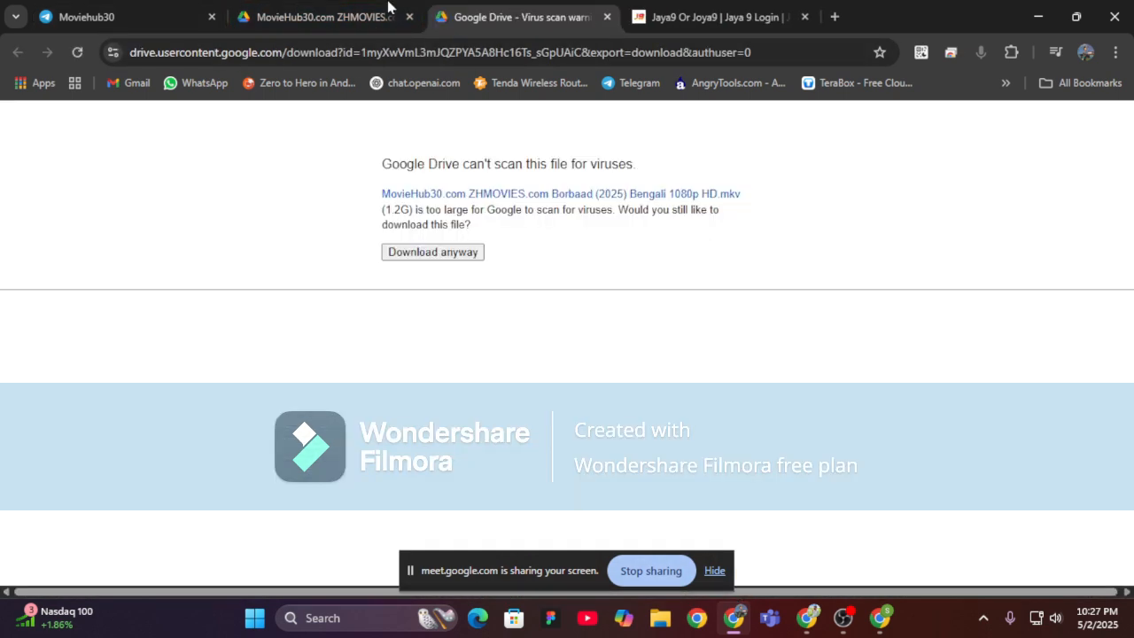
pyautogui.click(369, 8)
pyautogui.click(524, 8)
pyautogui.moveTo(380, 214); pyautogui.dragTo(742, 216)
pyautogui.click(660, 252)
pyautogui.hotkey('ctrl', 'a')
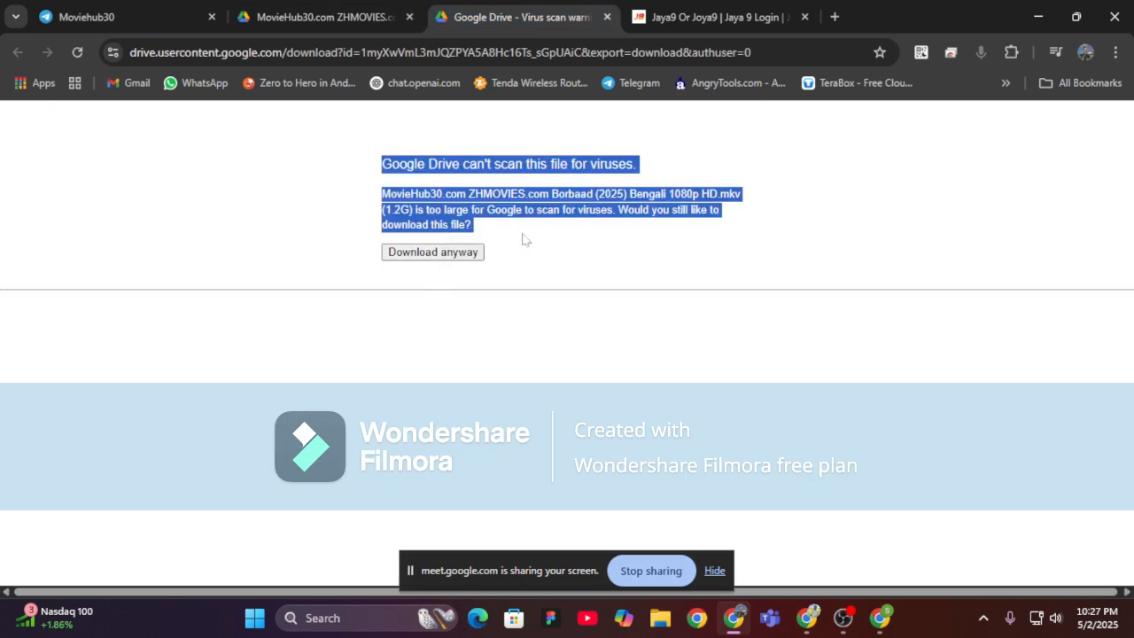
pyautogui.click(598, 292)
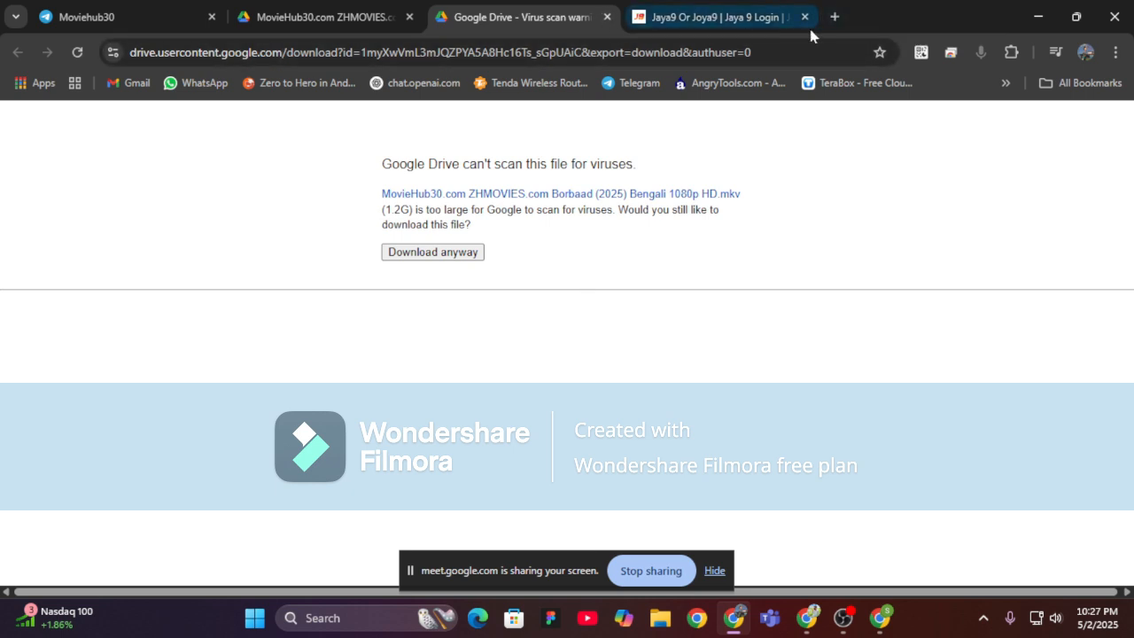
# Open the Google Drive home page in a new tab and close the Joya9 advertisement tab.
pyautogui.click(835, 17)
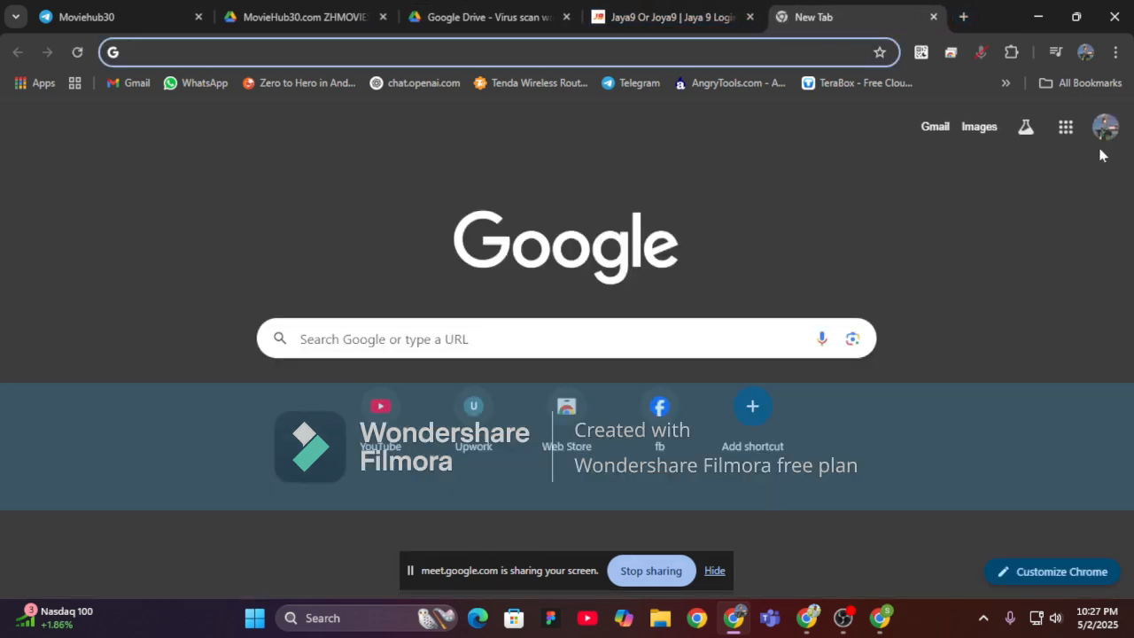
pyautogui.click(1063, 131)
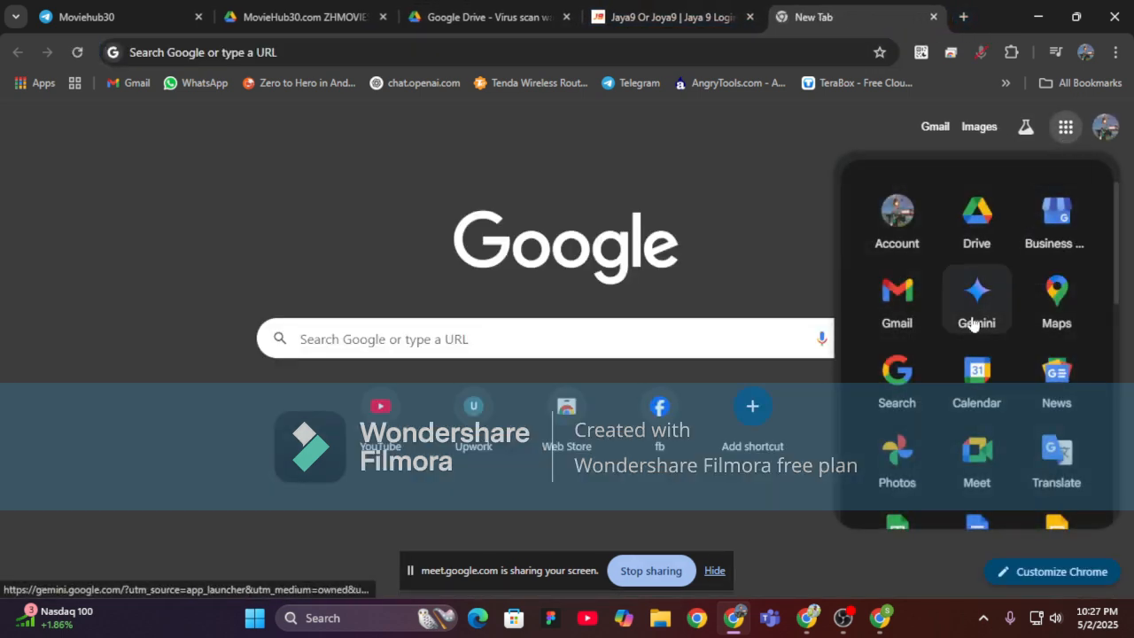
pyautogui.click(991, 242)
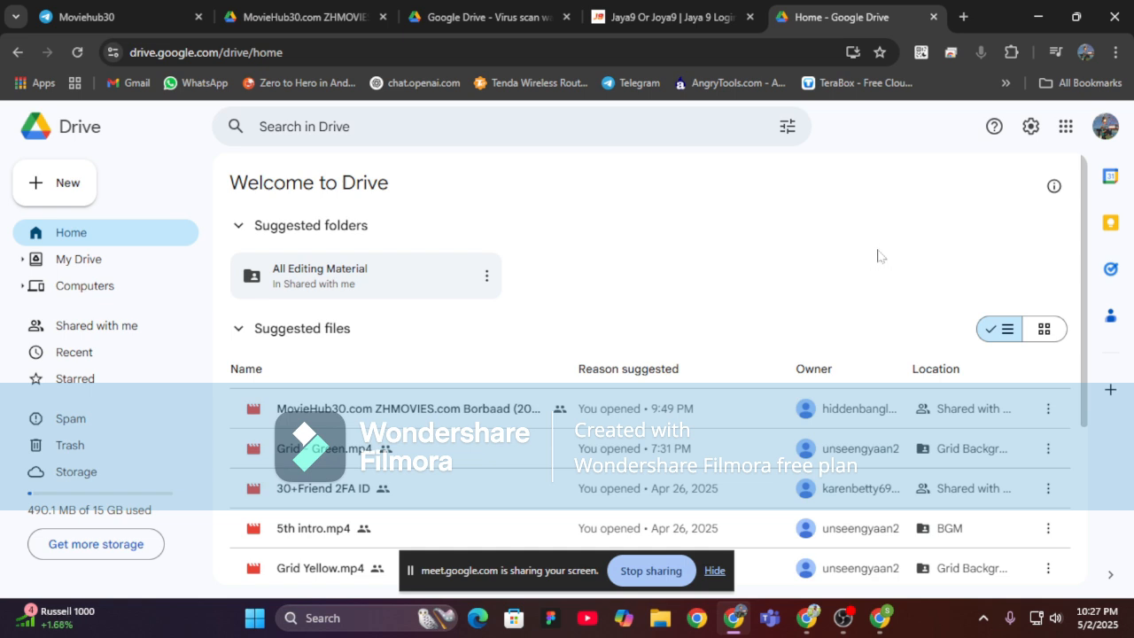
pyautogui.click(750, 17)
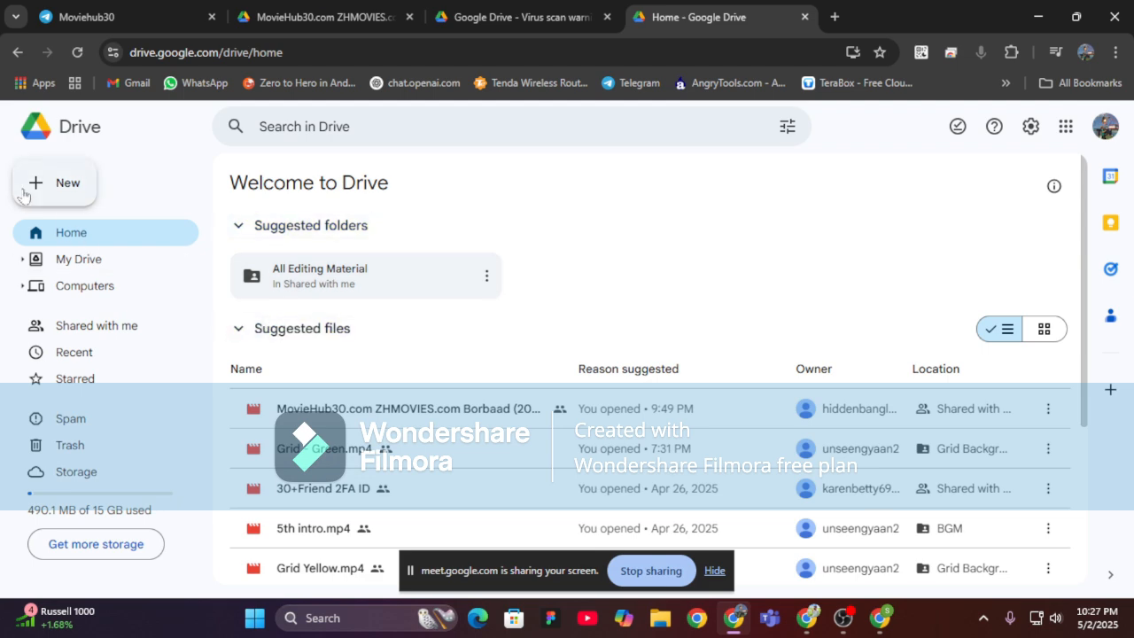
# Create a new Google Drive folder named "movie here".
pyautogui.click(65, 190)
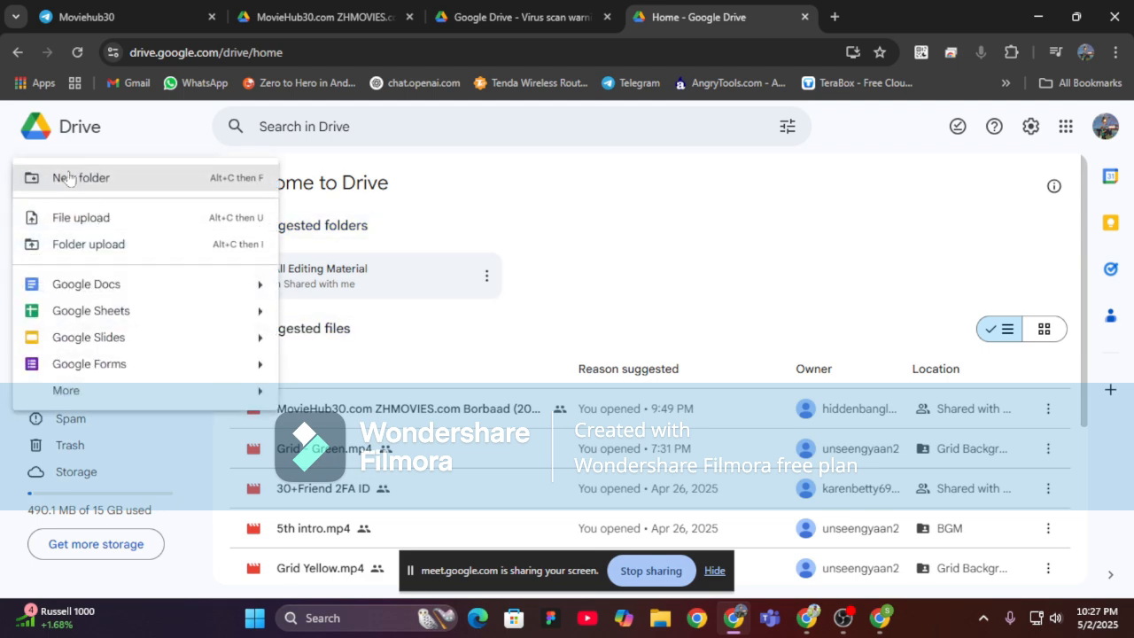
pyautogui.click(89, 177)
pyautogui.press('BackSpace')
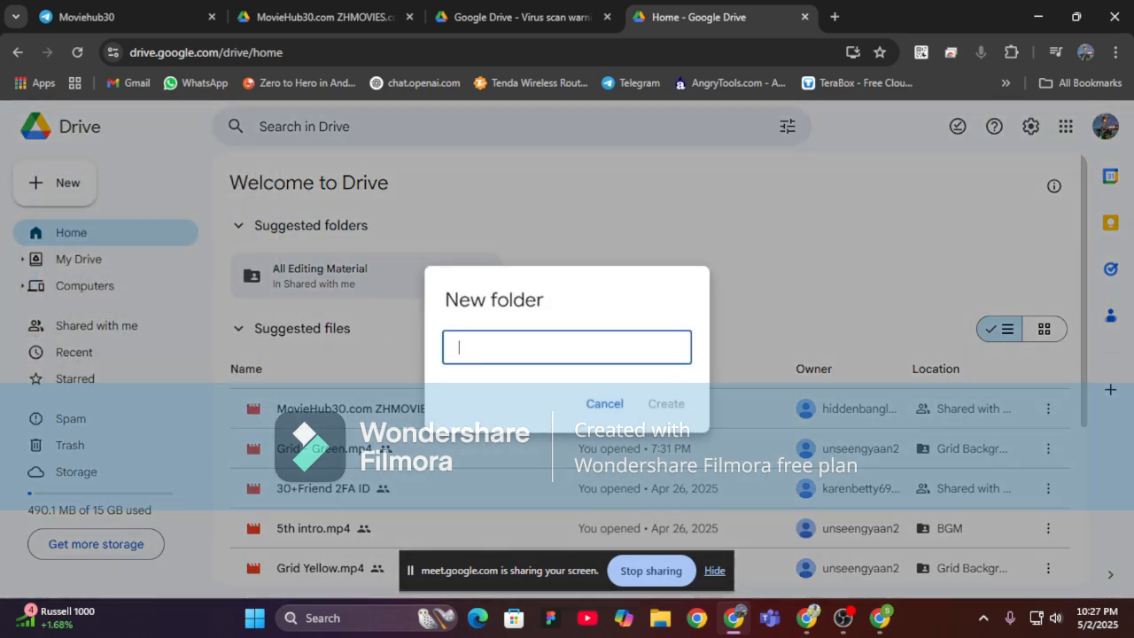
pyautogui.write('movie here')
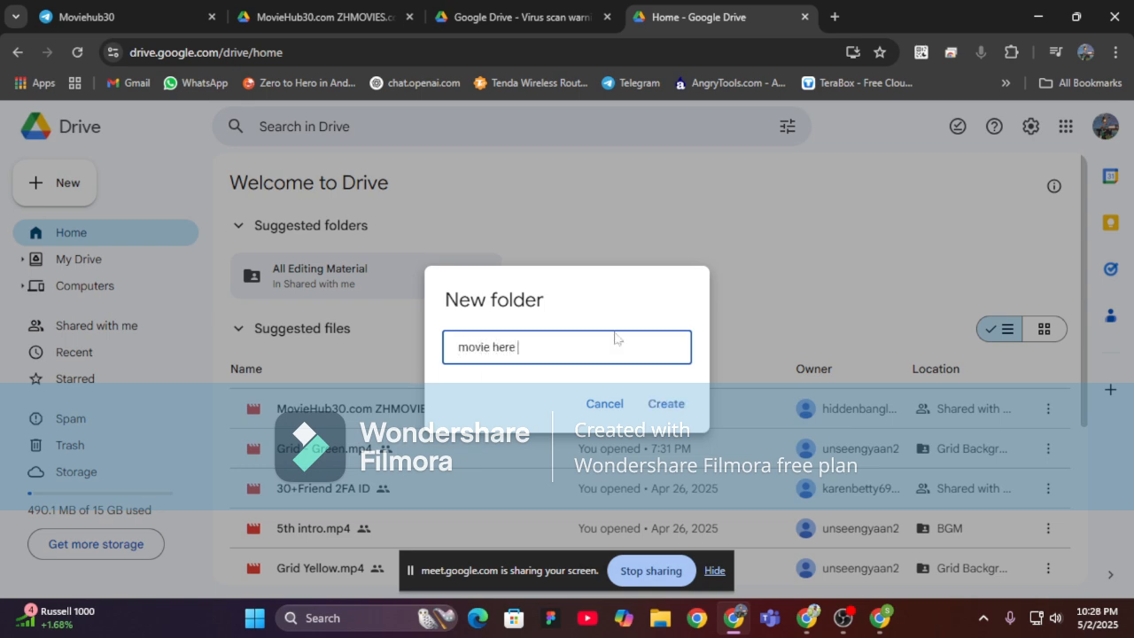
pyautogui.click(666, 405)
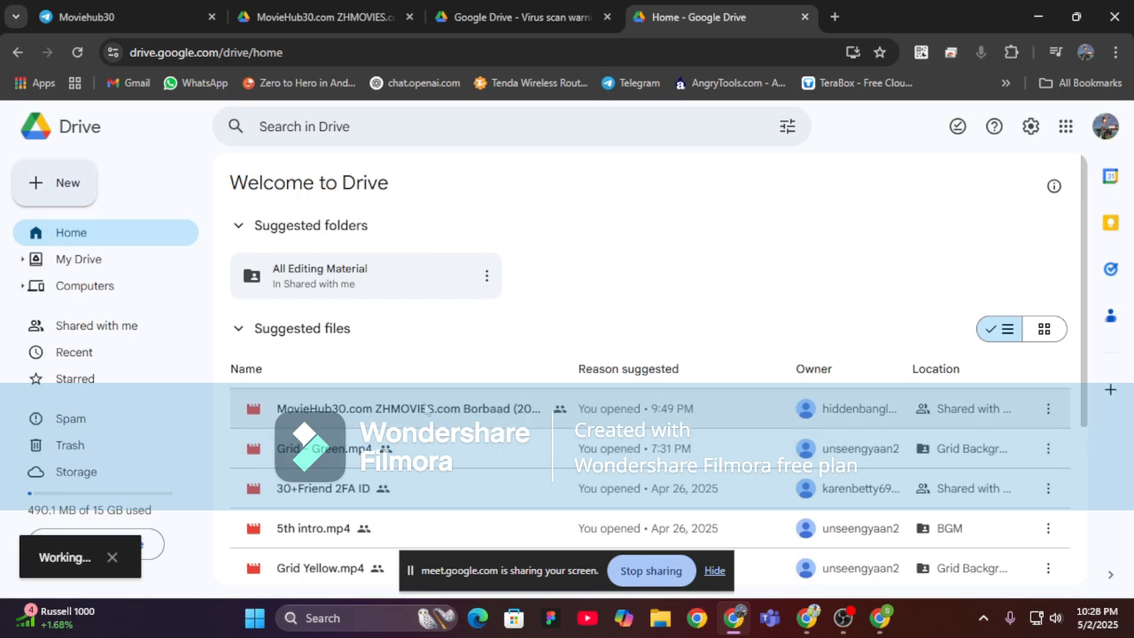
# Switch to Telegram Web and look at the Jewel Thief movie post in the Moviehub30 channel.
pyautogui.click(89, 16)
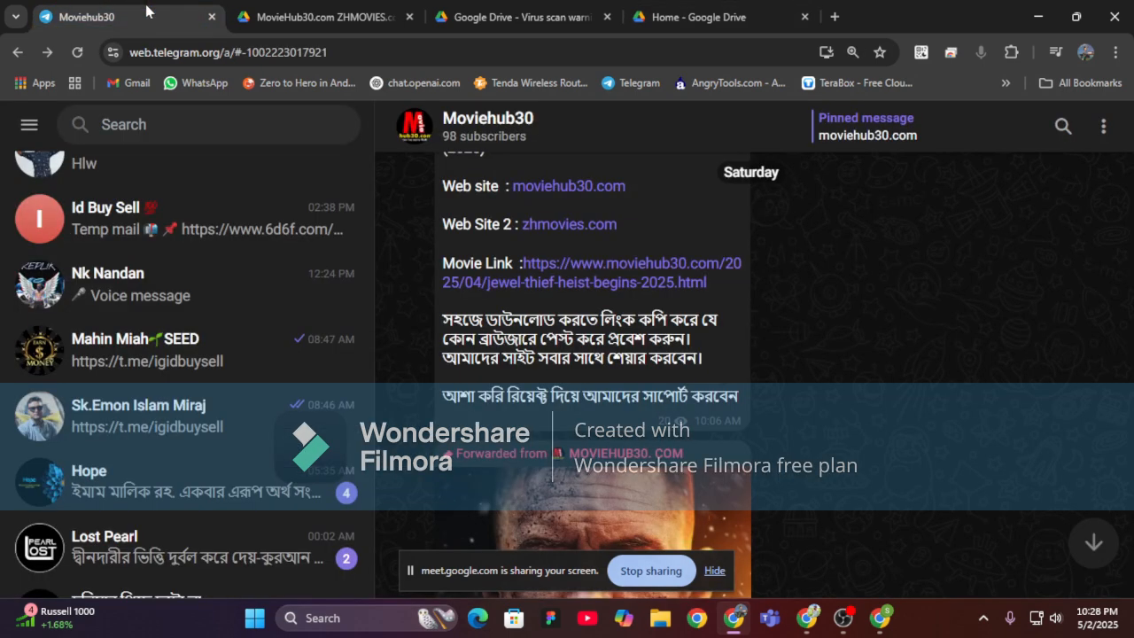
pyautogui.scroll(5, 640, 253)
pyautogui.scroll(-3, 657, 283)
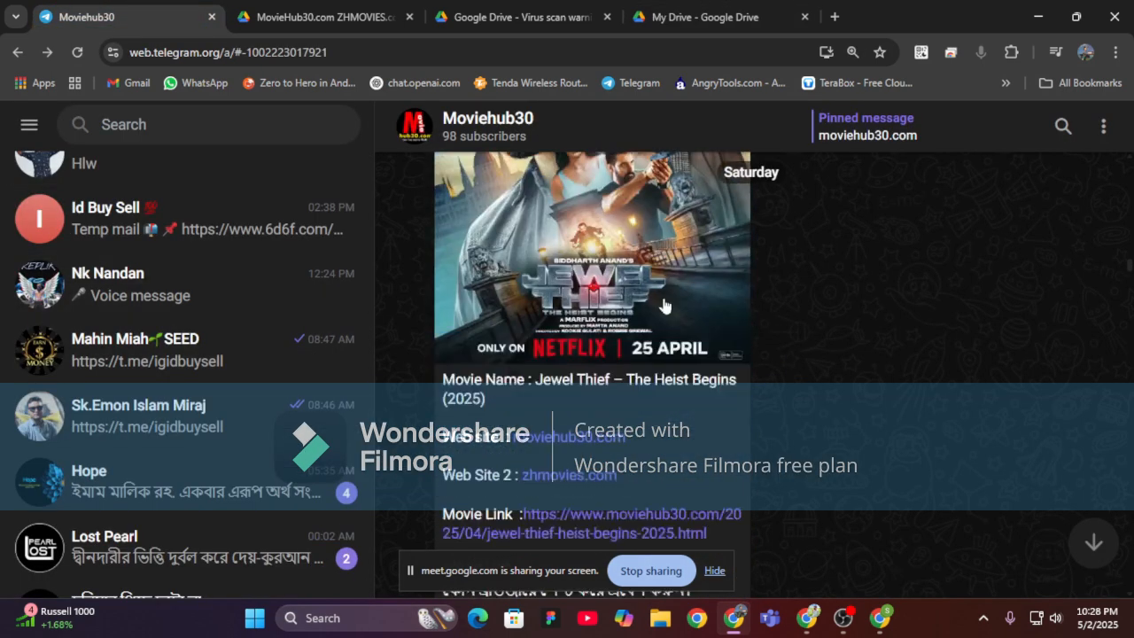
# Switch back to Google Drive, look inside the "movie here" folder and return to My Drive.
pyautogui.click(707, 16)
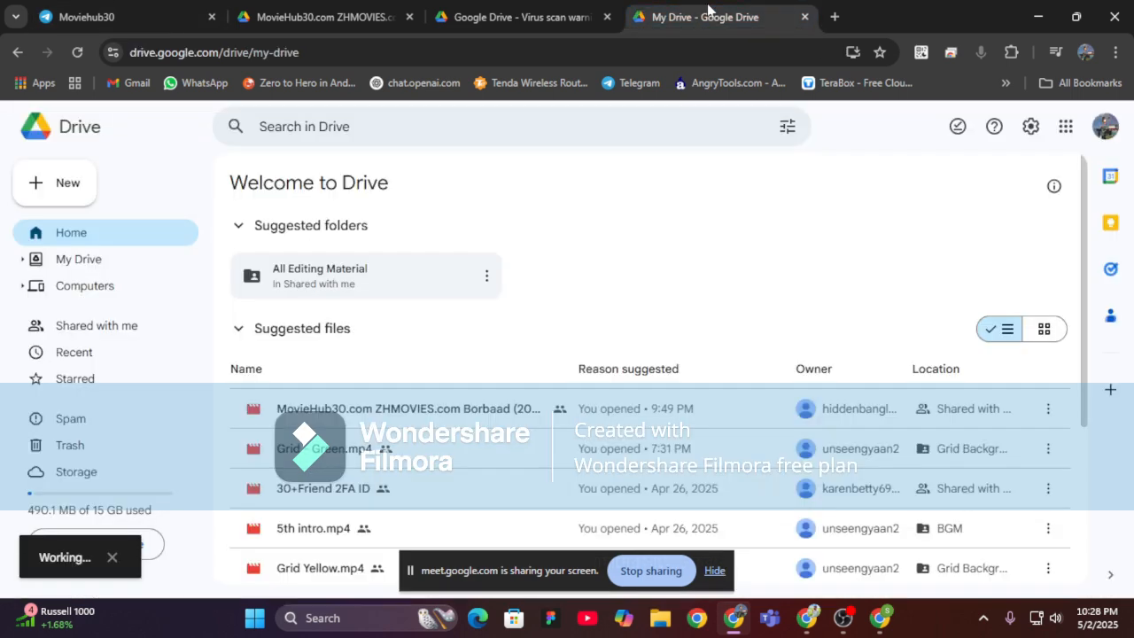
pyautogui.doubleClick(306, 306)
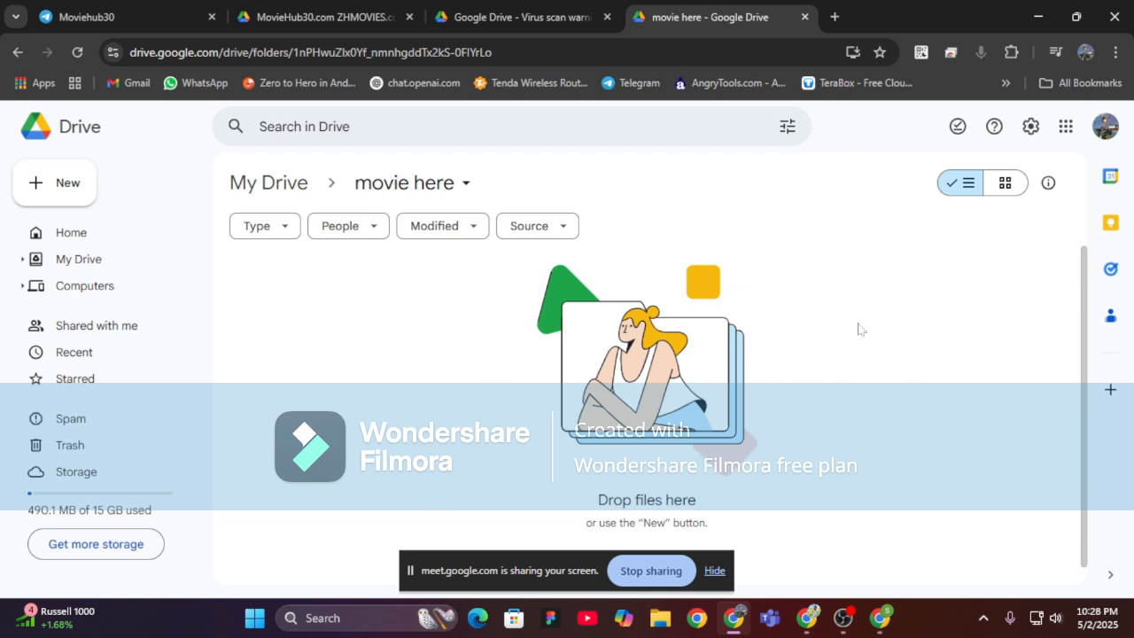
pyautogui.click(17, 53)
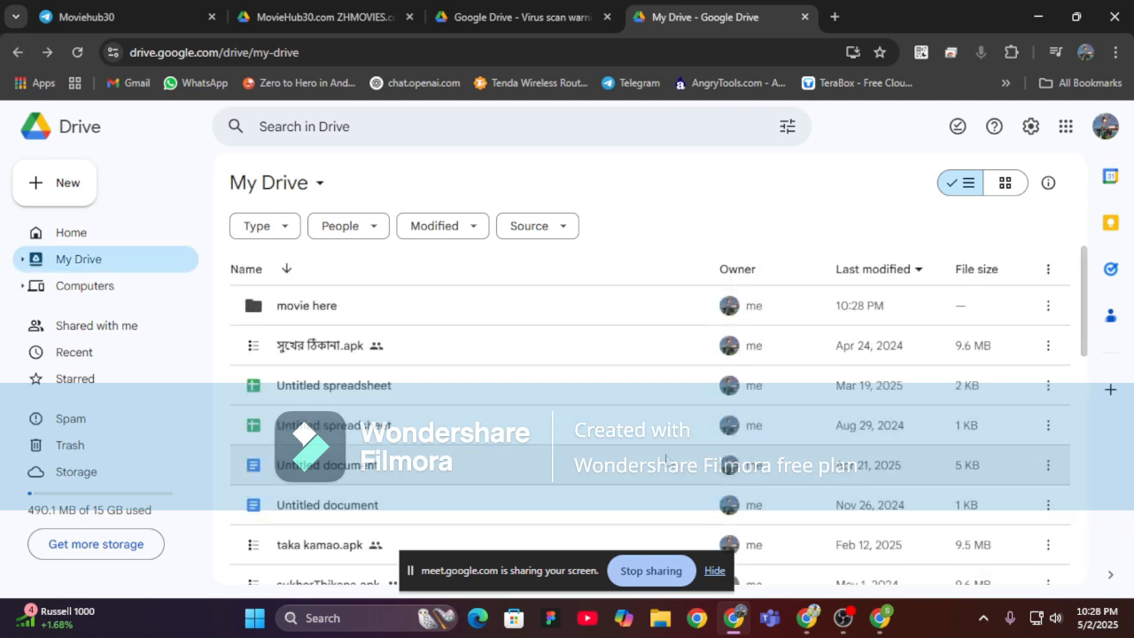
# Look through the list of files stored in My Drive and return to the Drive home page.
pyautogui.scroll(-1, 666, 460)
pyautogui.scroll(1, 666, 460)
pyautogui.moveTo(303, 326)
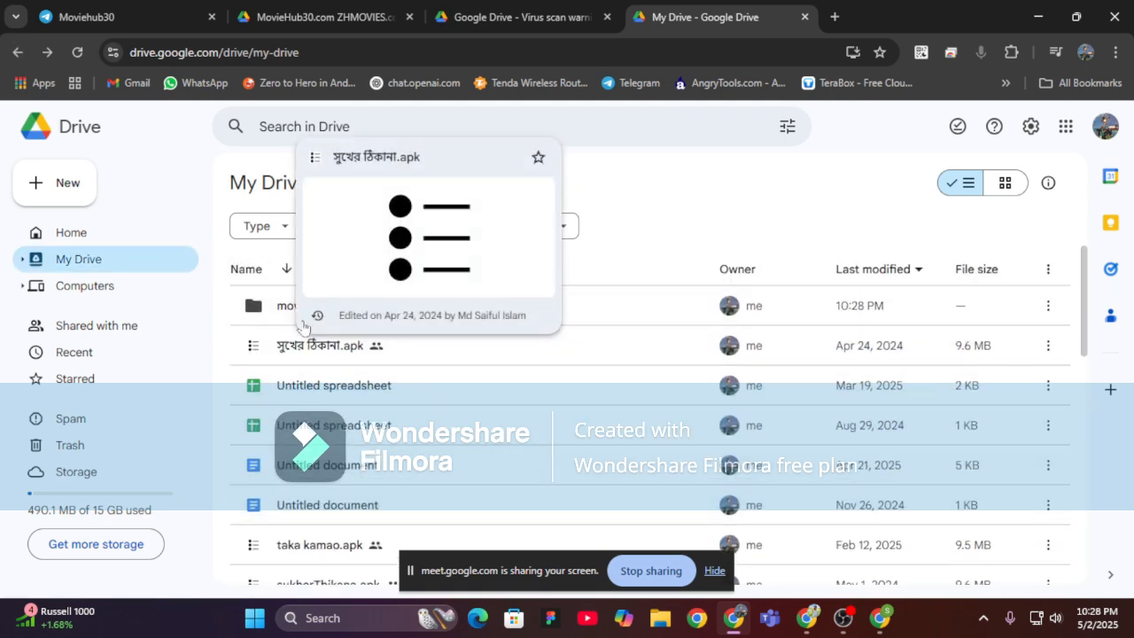
pyautogui.scroll(-8, 304, 326)
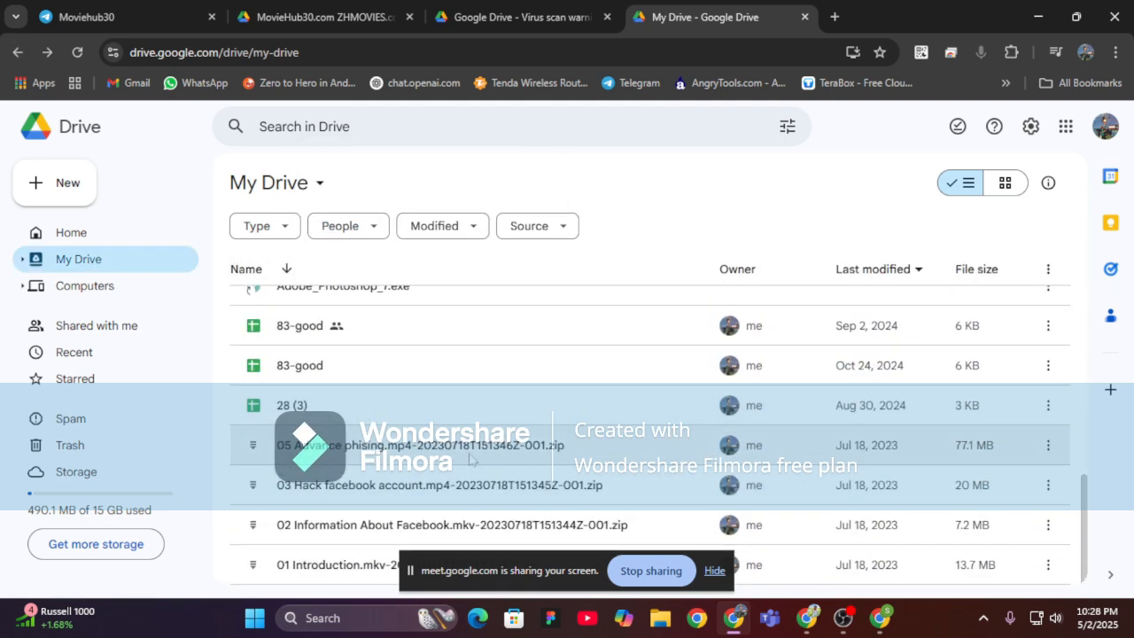
pyautogui.scroll(10, 703, 443)
pyautogui.click(65, 242)
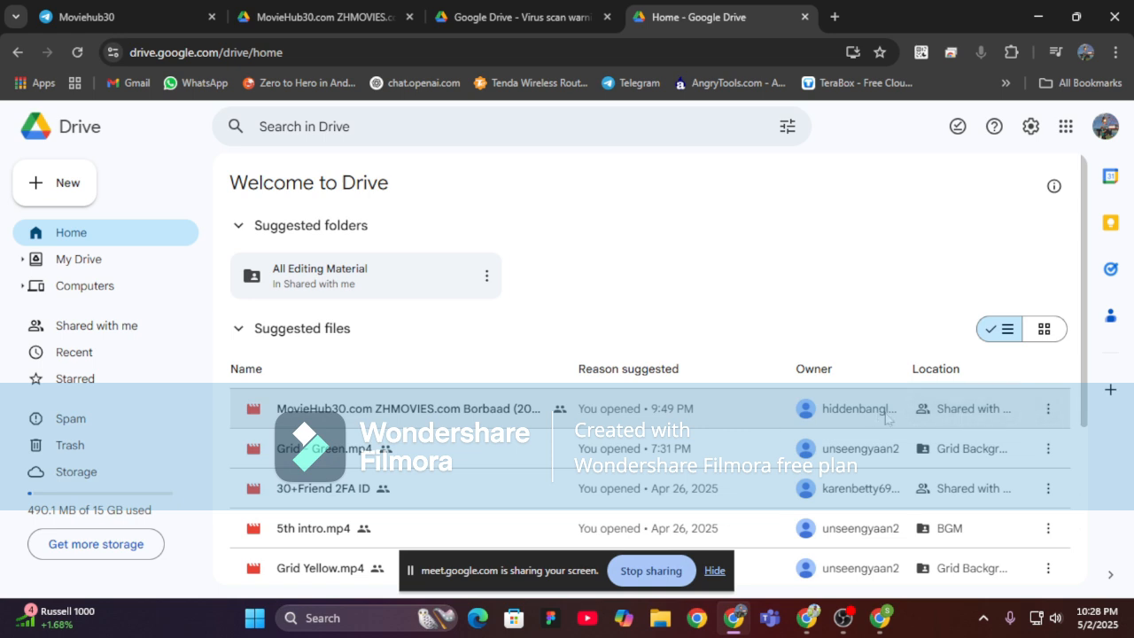
# View the sharing dialog of the Borbaad (2025) movie file and close it without sending the link.
pyautogui.click(1047, 412)
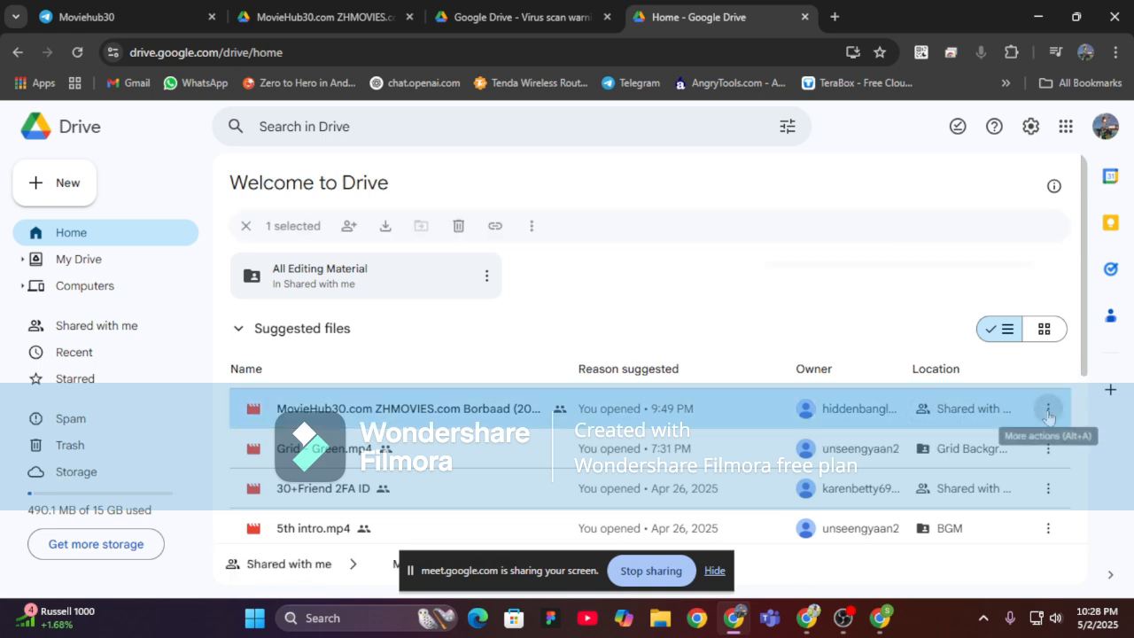
pyautogui.moveTo(846, 425)
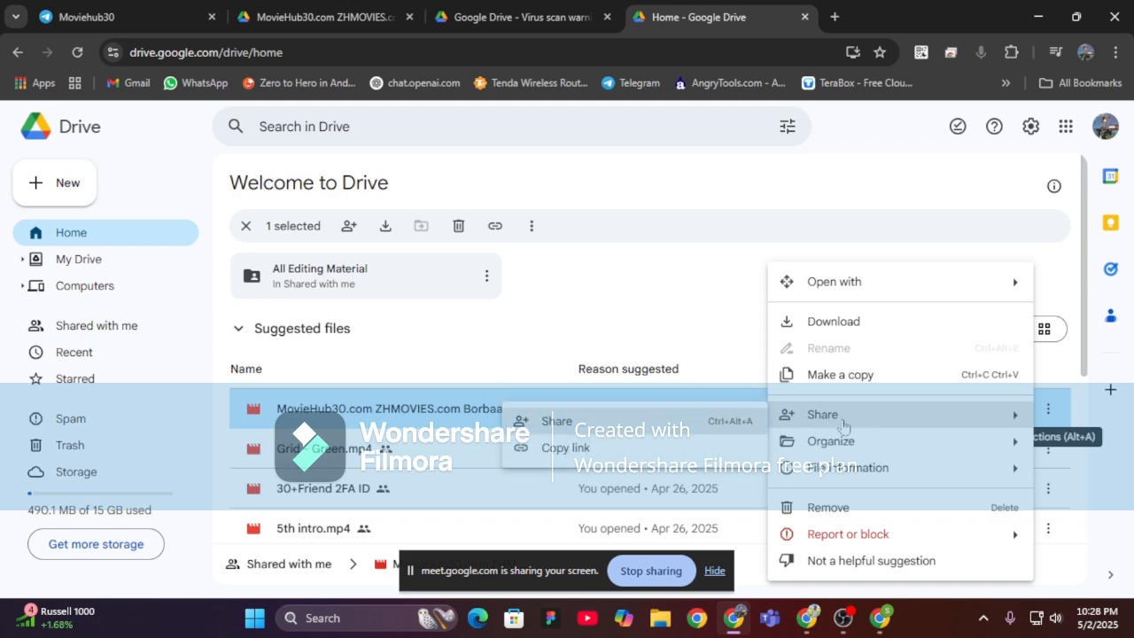
pyautogui.click(678, 424)
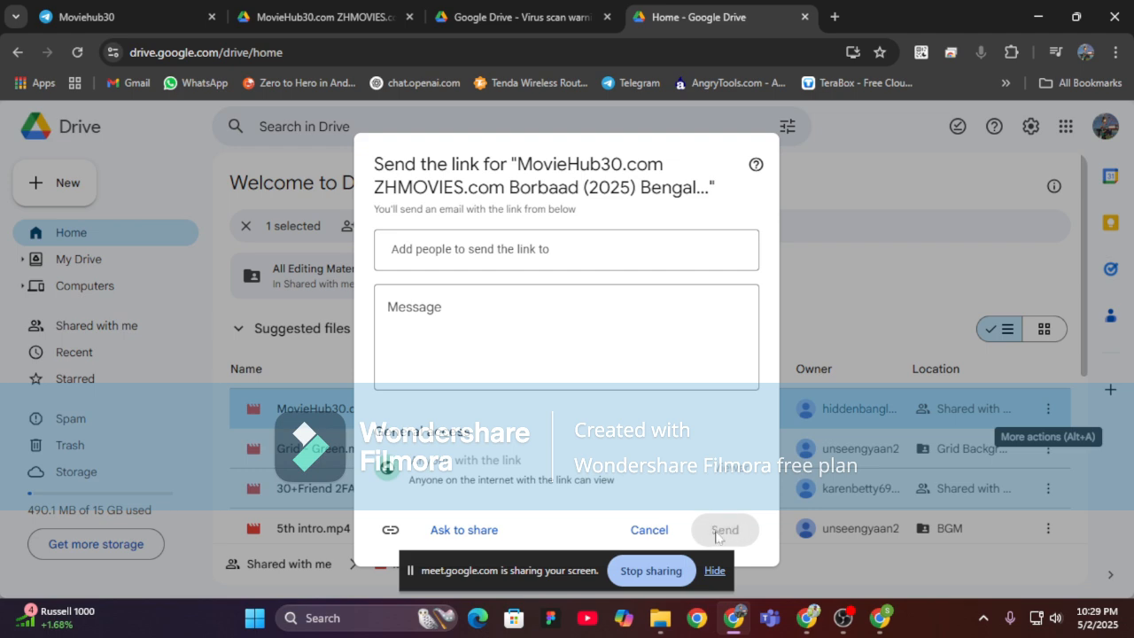
pyautogui.click(855, 257)
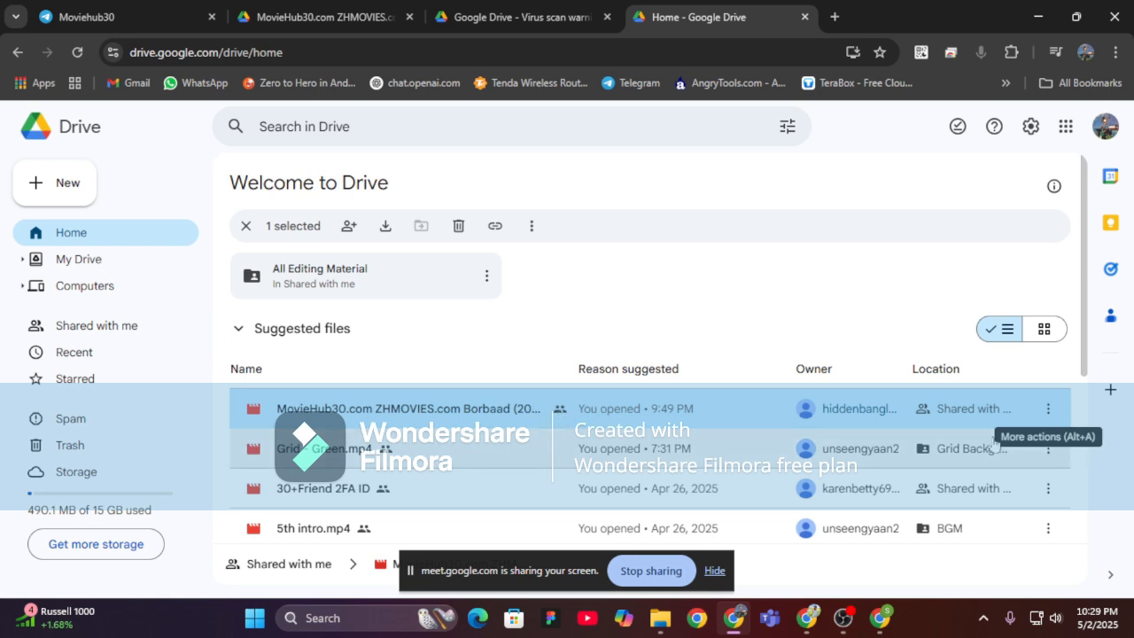
# Copy the share link of the Borbaad (2025) movie file and open it in a new tab.
pyautogui.click(1049, 408)
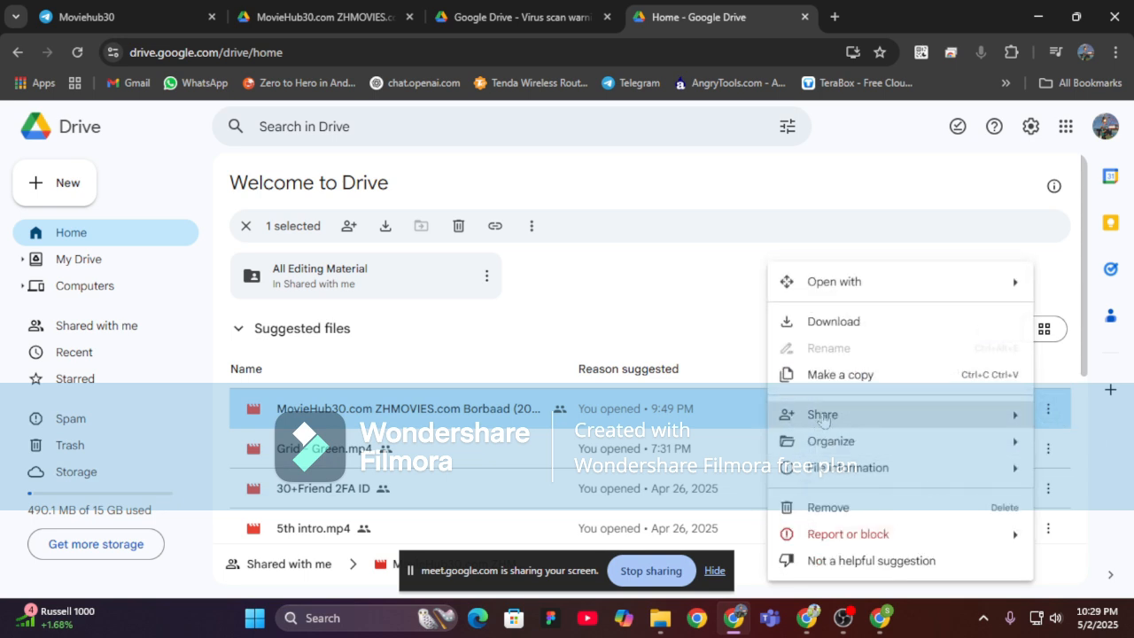
pyautogui.moveTo(816, 418)
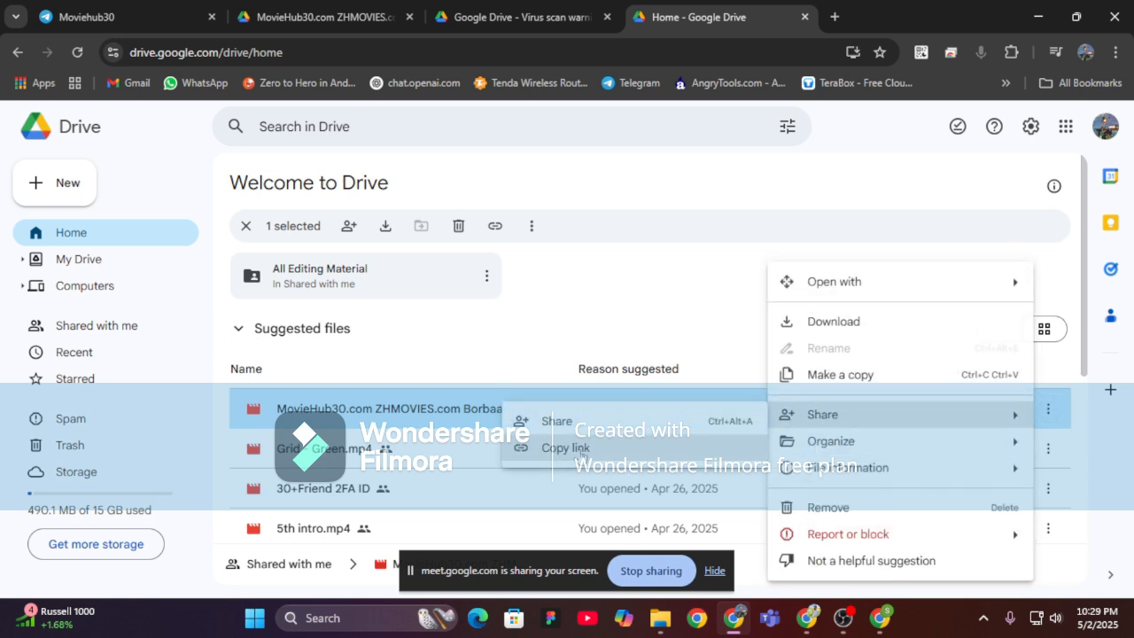
pyautogui.click(567, 447)
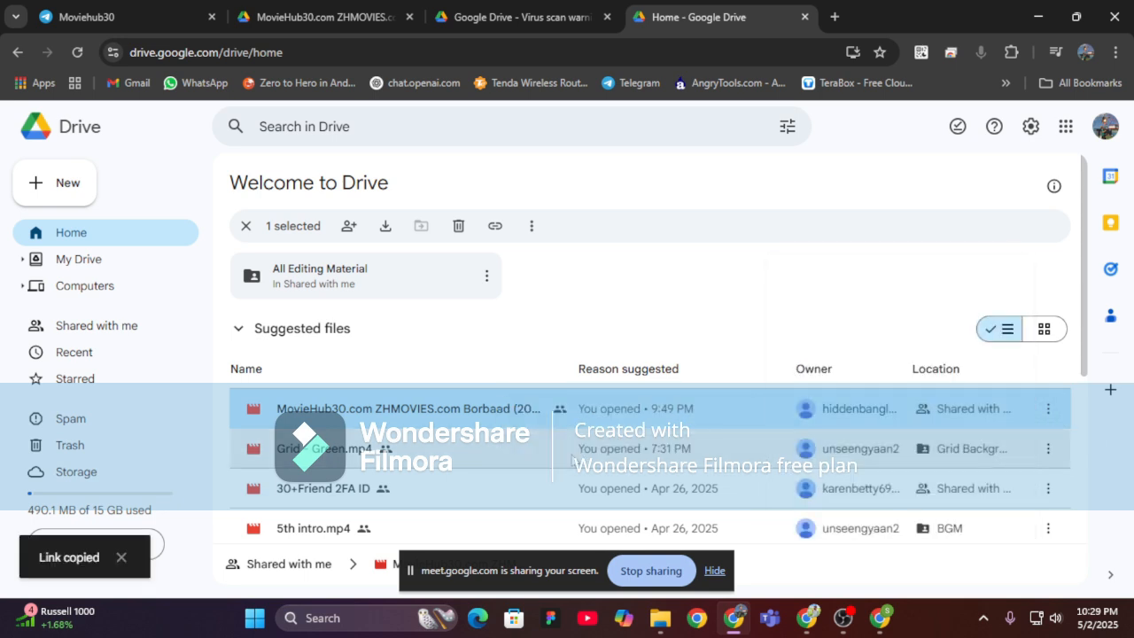
pyautogui.click(834, 17)
pyautogui.hotkey('ctrl', 'v')
pyautogui.press('Return')
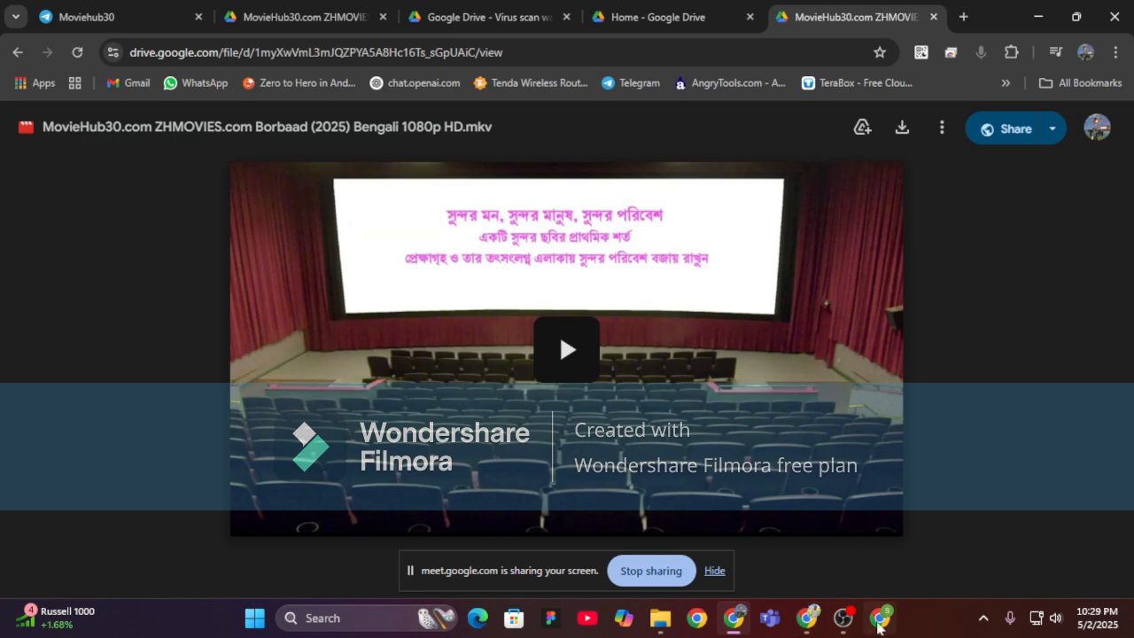
# Check the Sikandar post in Blogger, return to the Borbaad (2025) file in Google Drive and examine its additional file actions.
pyautogui.click(880, 618)
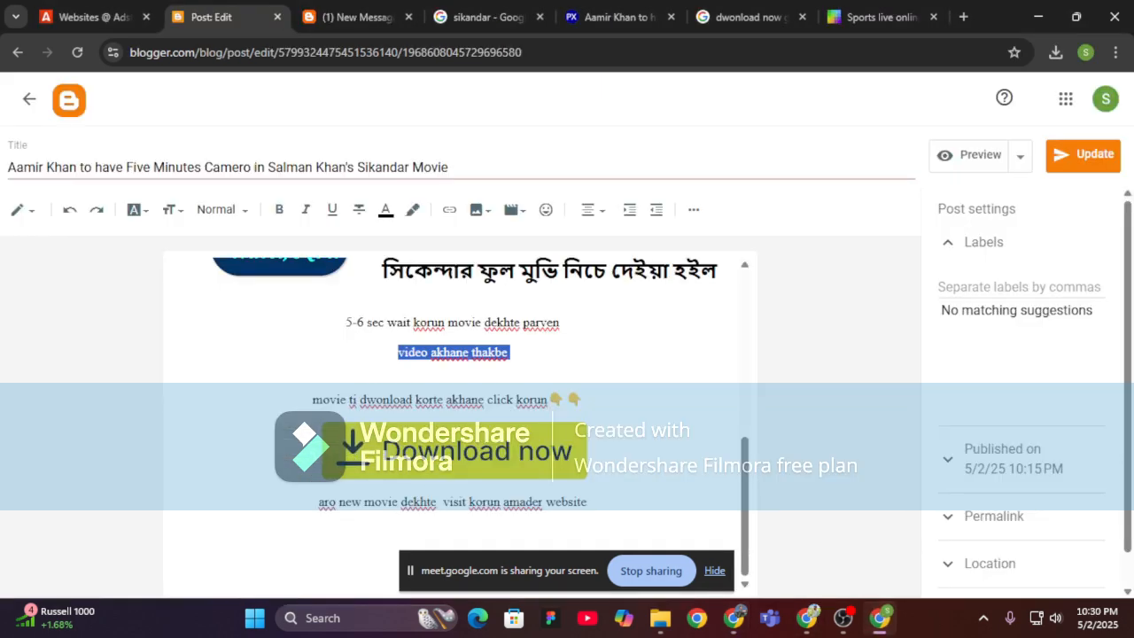
pyautogui.click(734, 621)
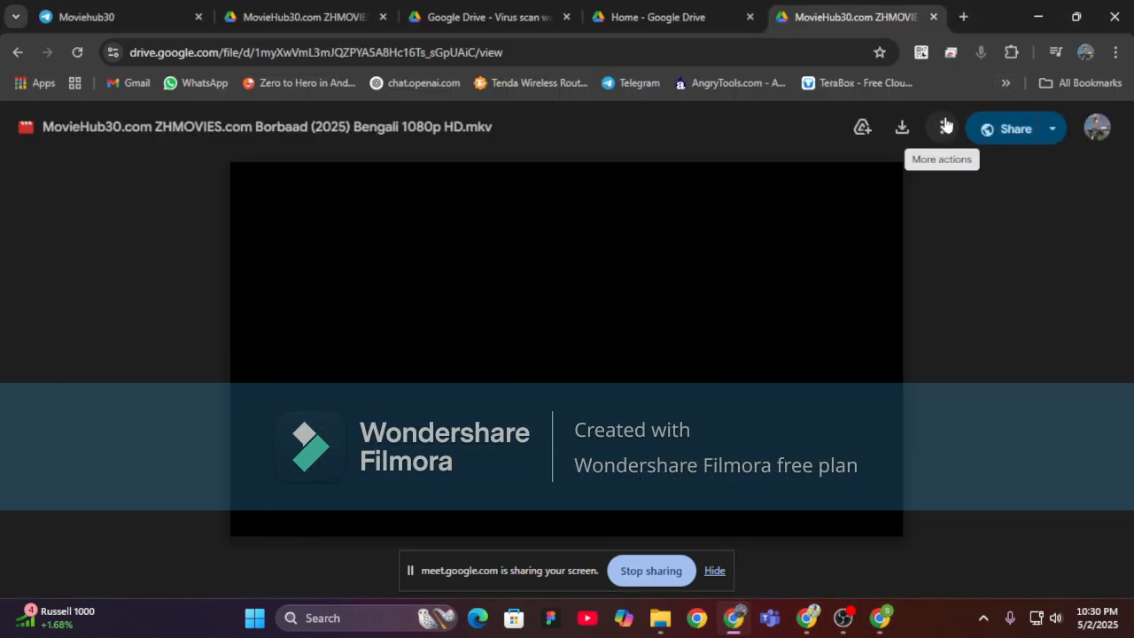
pyautogui.click(943, 133)
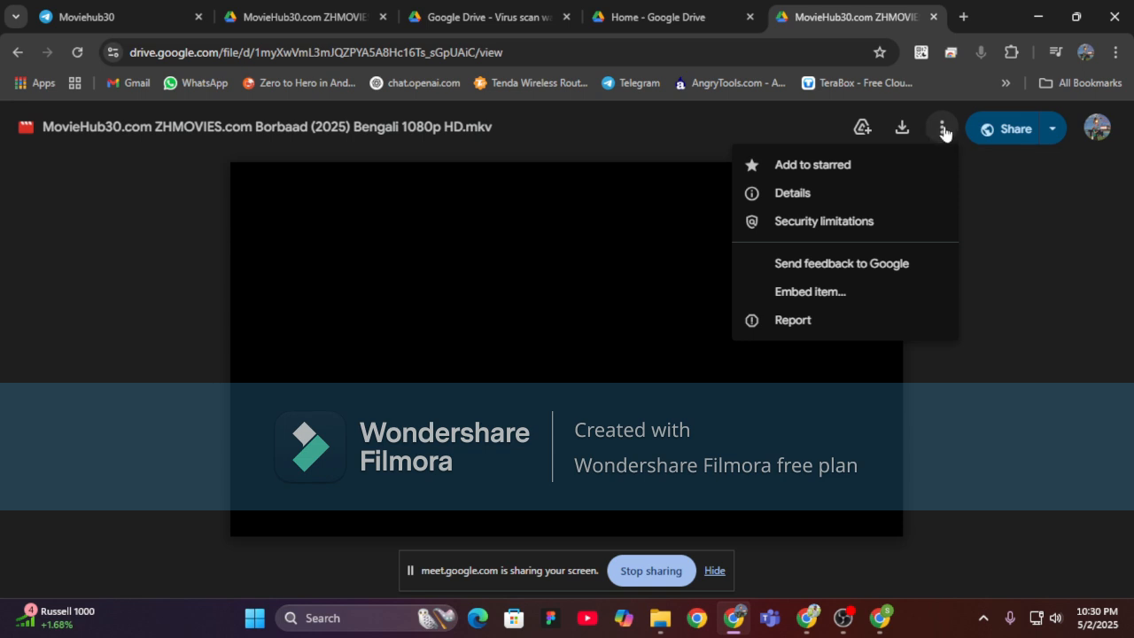
pyautogui.click(944, 131)
pyautogui.click(943, 132)
pyautogui.moveTo(388, 285)
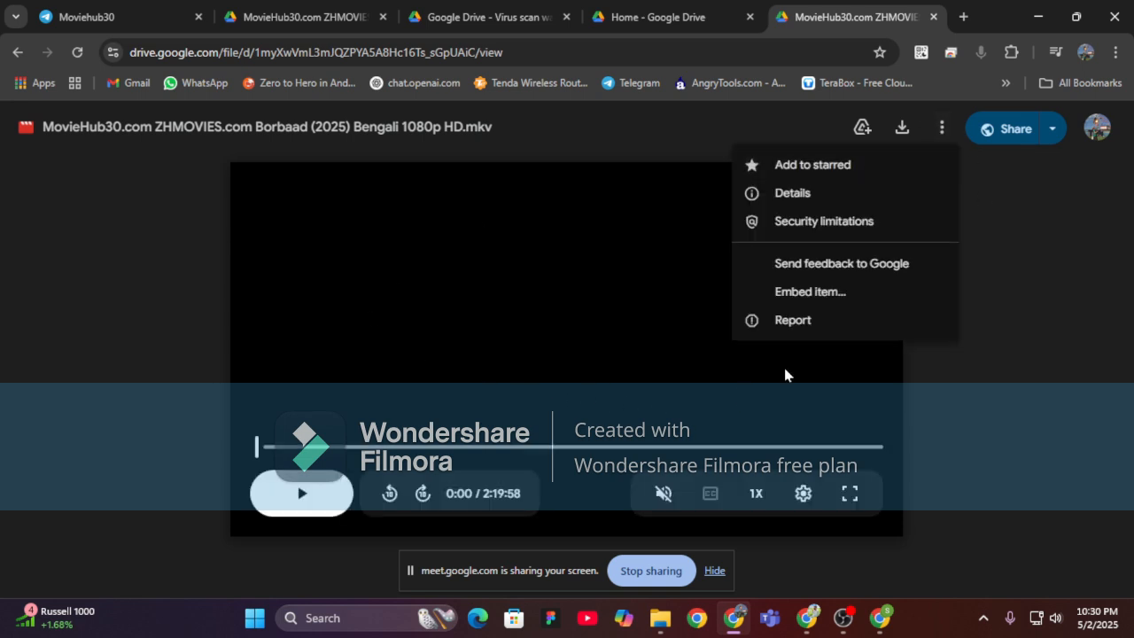
pyautogui.click(942, 128)
# Copy the HTML embed code of the Borbaad (2025) file from its original tab and switch to the Sikandar post in Blogger.
pyautogui.click(299, 11)
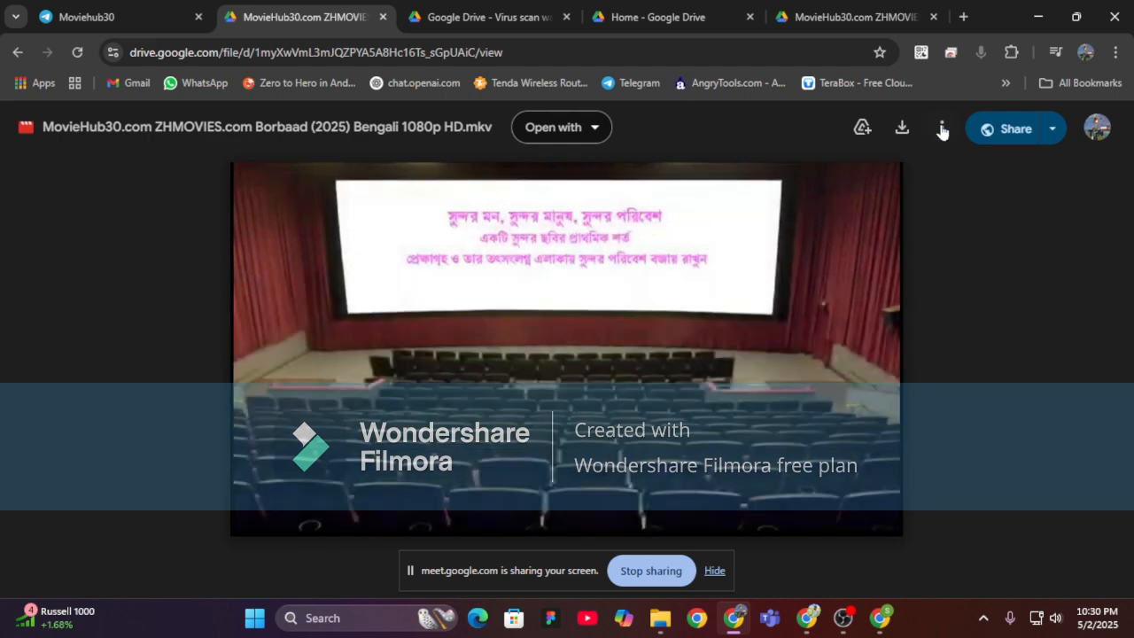
pyautogui.click(942, 131)
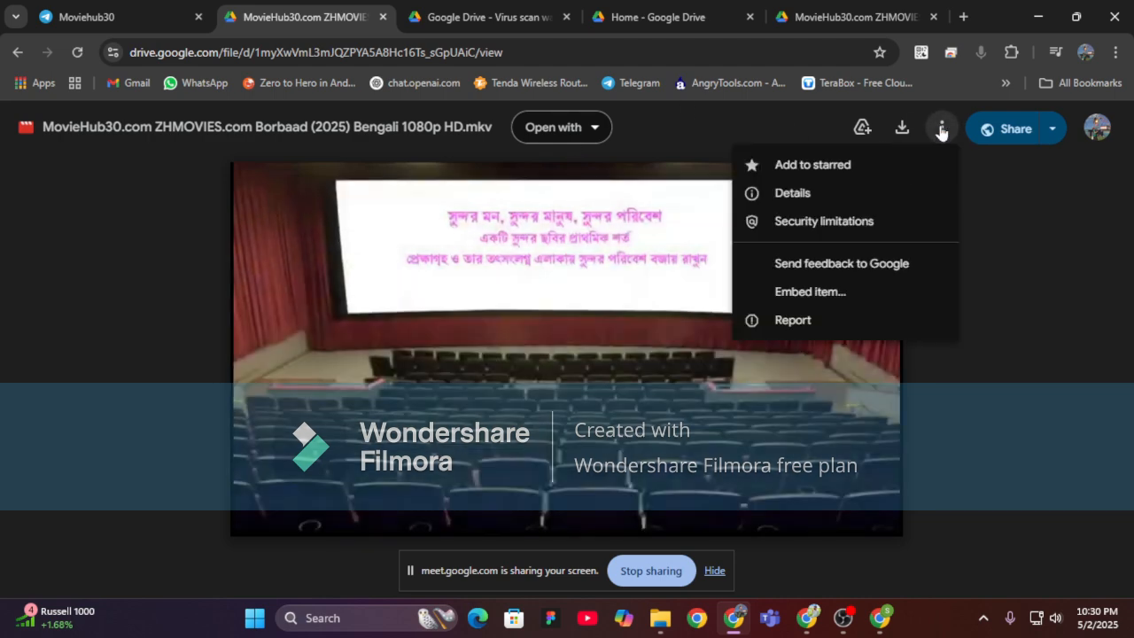
pyautogui.click(811, 294)
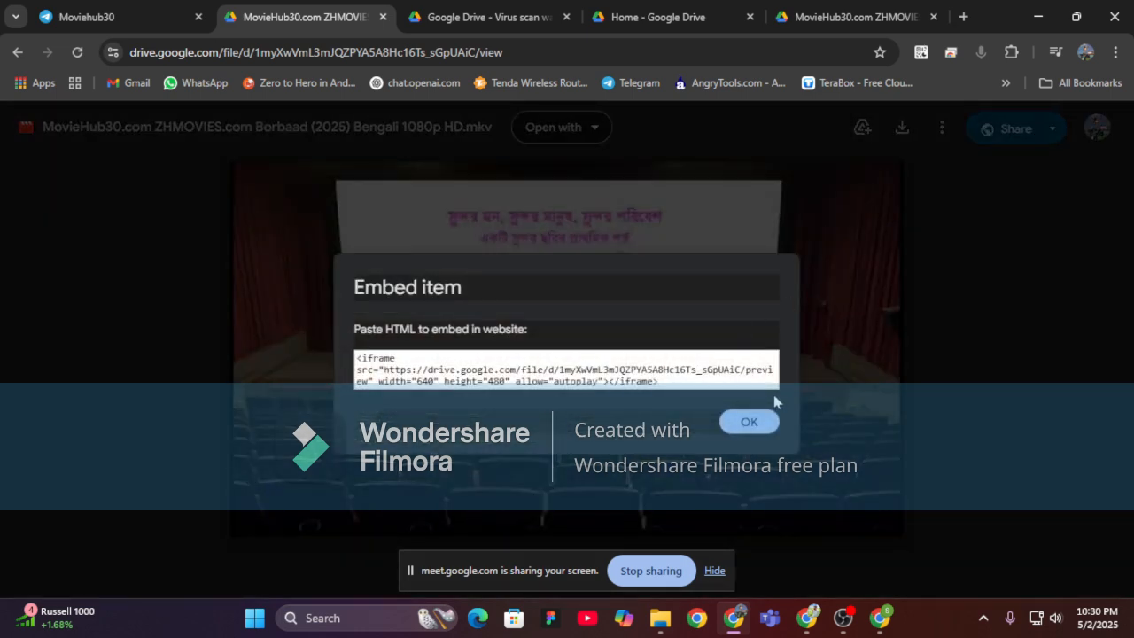
pyautogui.moveTo(661, 382); pyautogui.dragTo(357, 358)
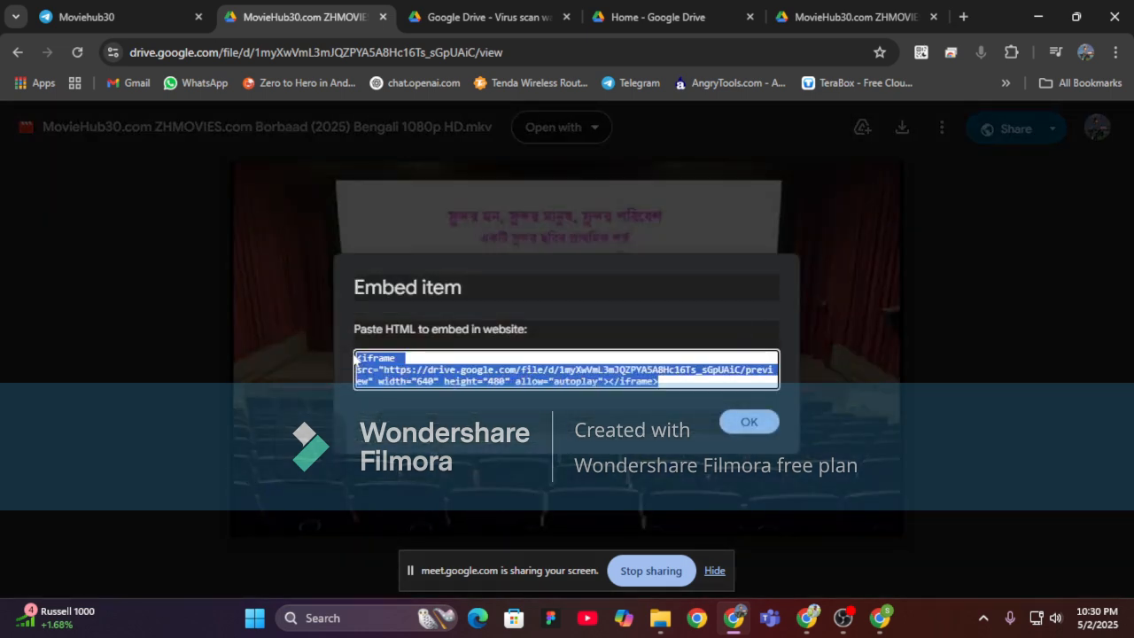
pyautogui.rightClick(381, 373)
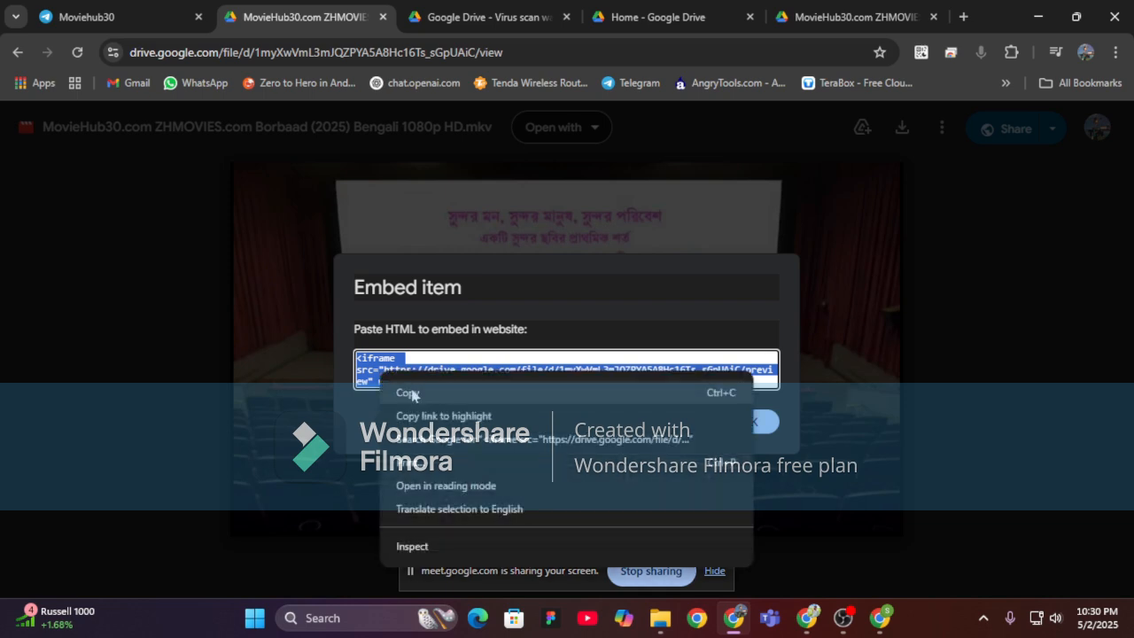
pyautogui.click(416, 395)
pyautogui.click(749, 422)
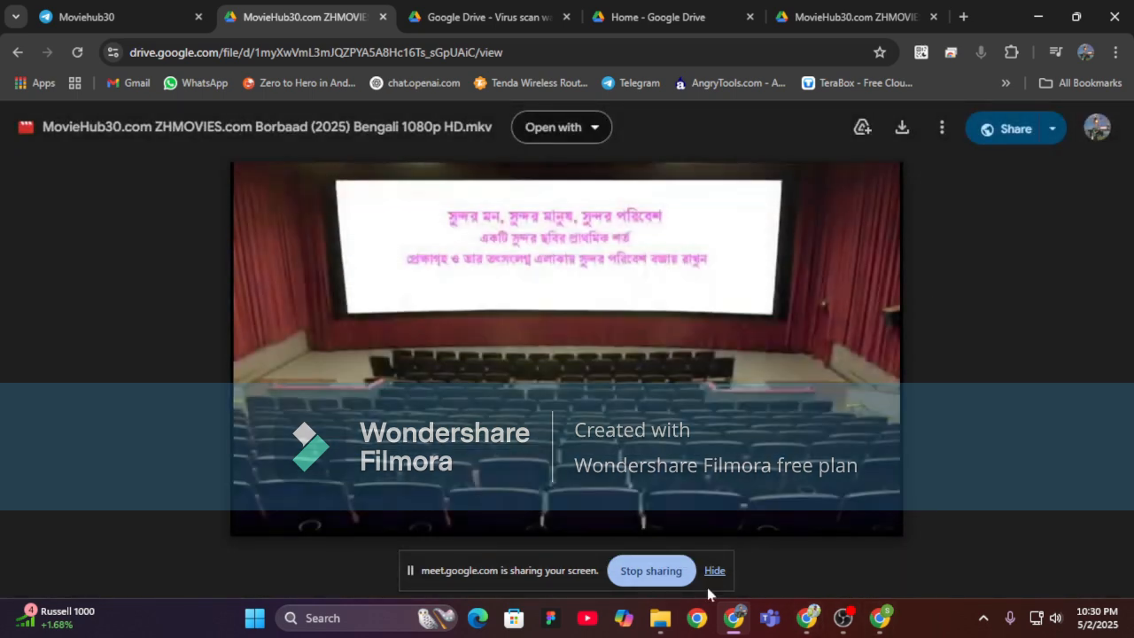
pyautogui.click(880, 618)
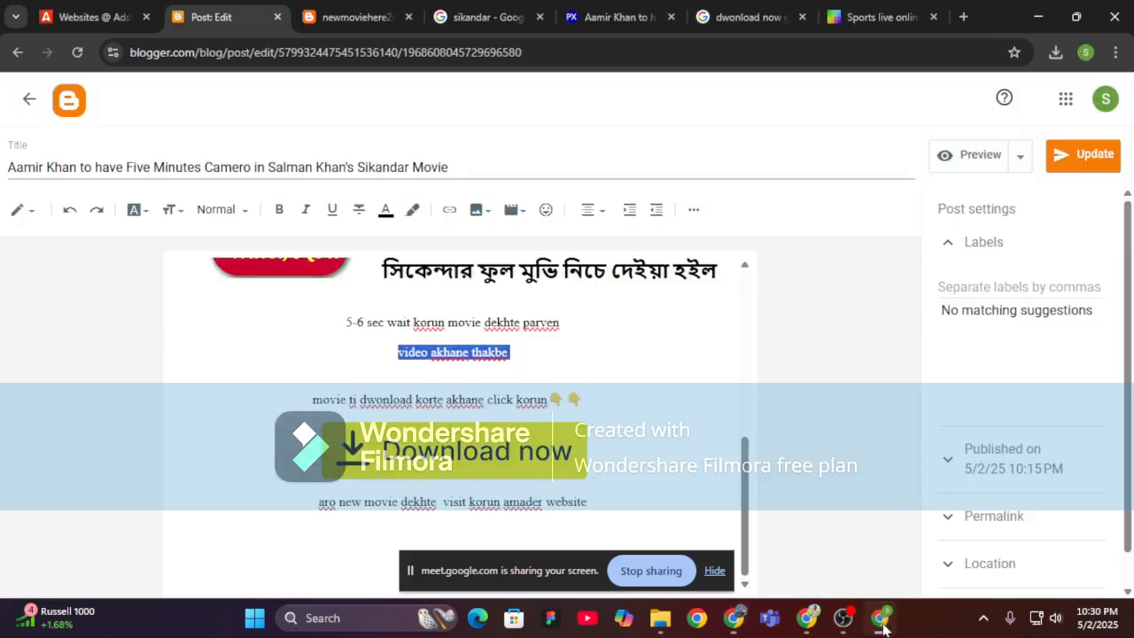
# Look over the Sikandar post's content and switch the editor to HTML view.
pyautogui.scroll(5, 535, 390)
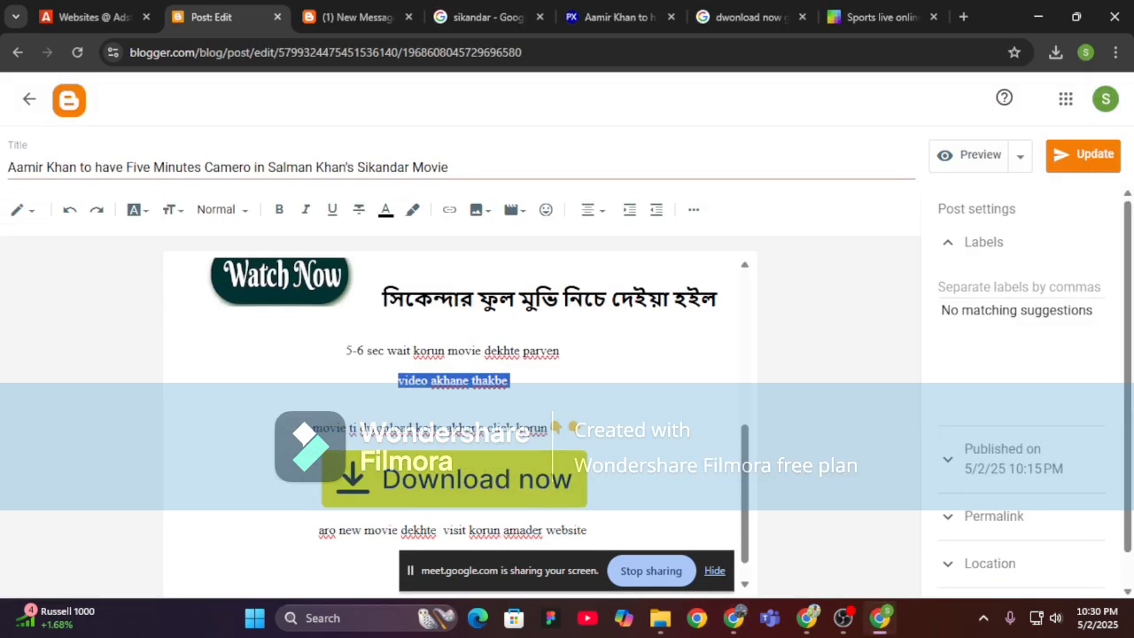
pyautogui.scroll(-4, 535, 390)
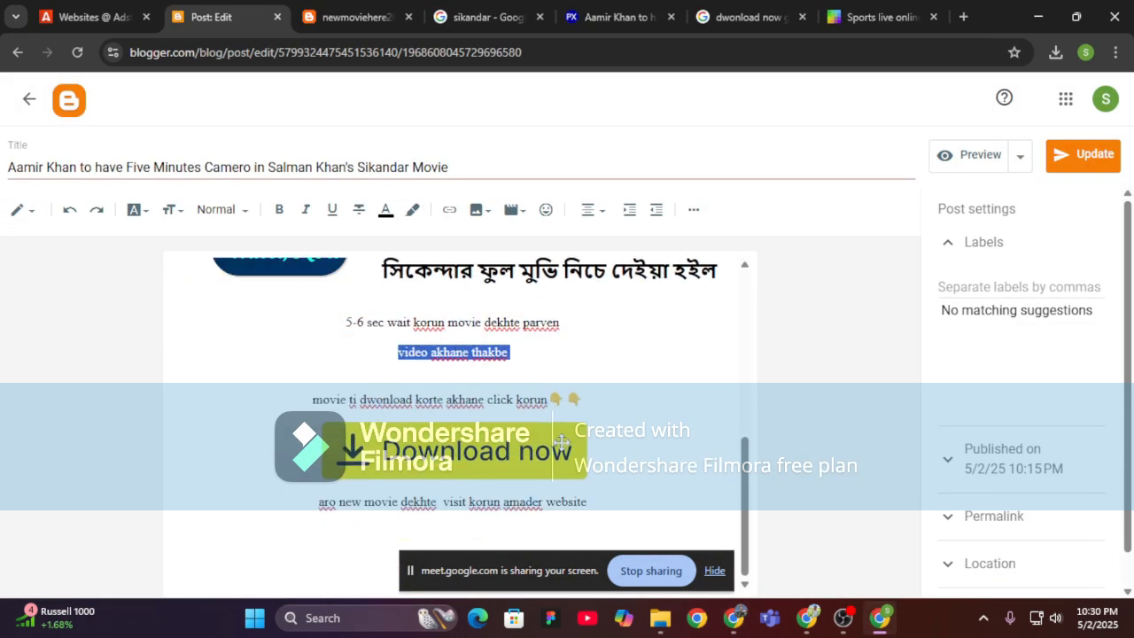
pyautogui.scroll(5, 275, 329)
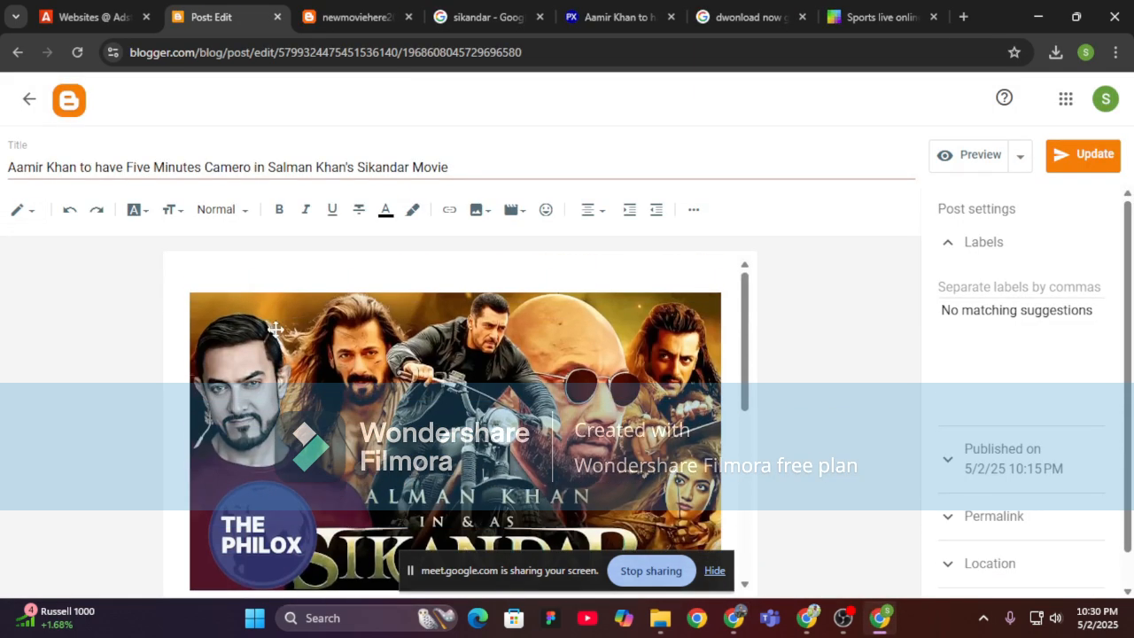
pyautogui.click(15, 214)
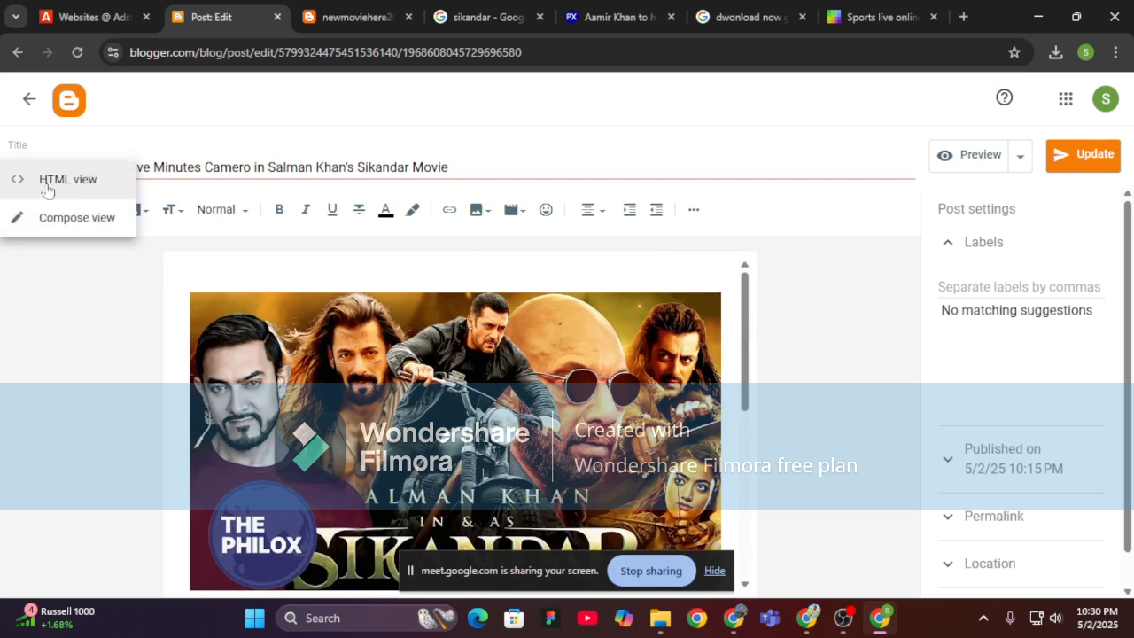
pyautogui.click(52, 184)
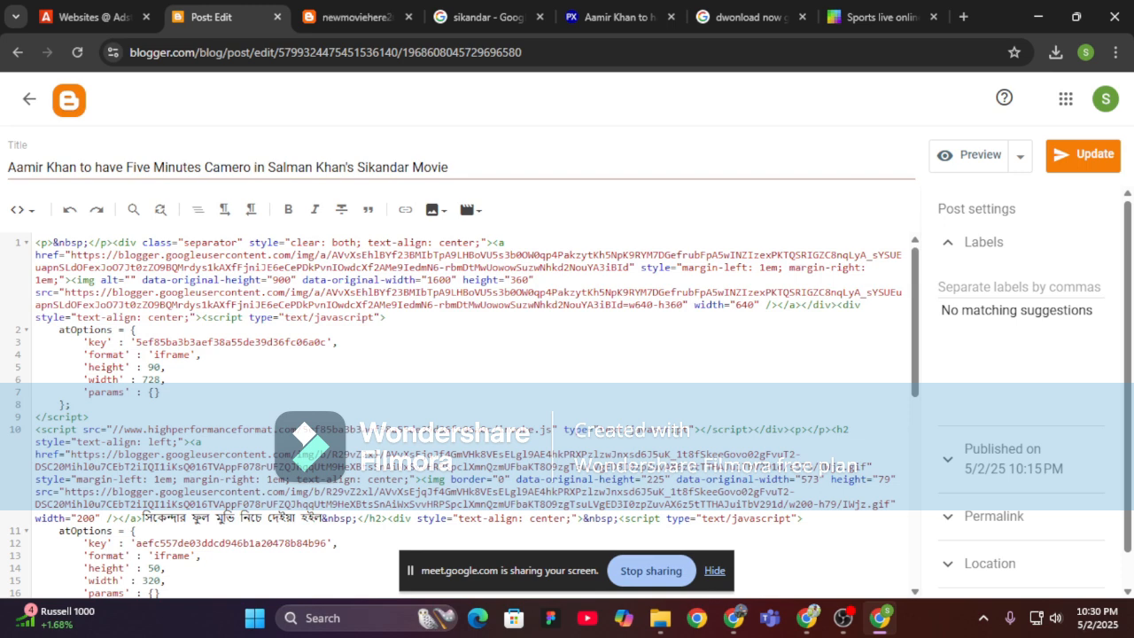
# Replace the "video akhane thakbe" placeholder in the post's HTML with the Google Drive iframe embed code, width 640, height 480, autoplay allowed.
pyautogui.scroll(-3, 461, 408)
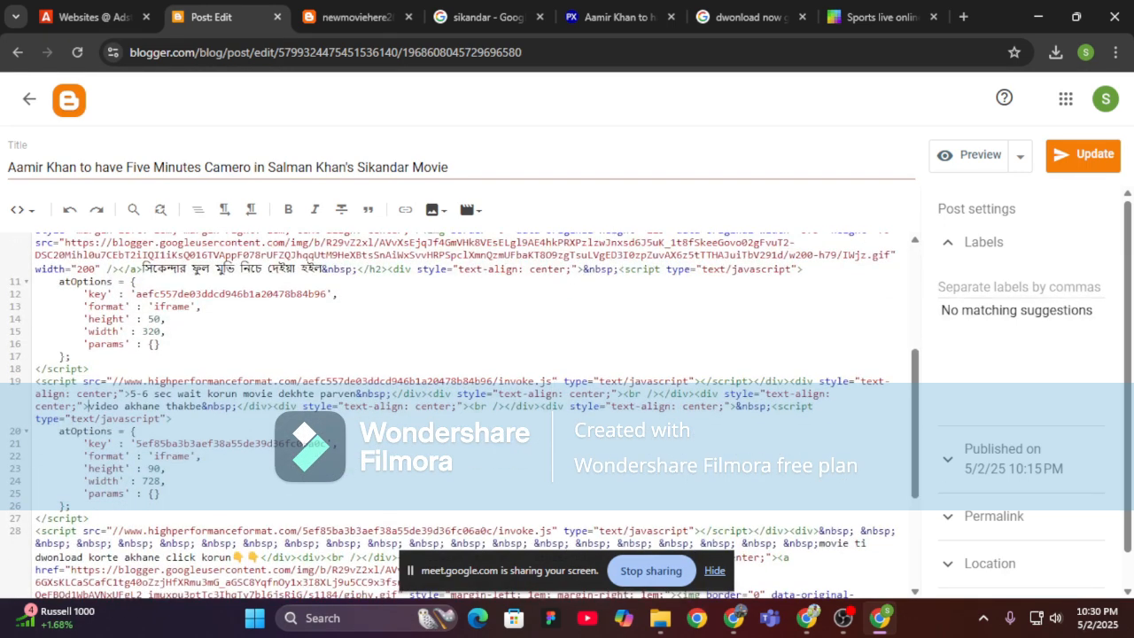
pyautogui.moveTo(91, 406); pyautogui.dragTo(203, 406)
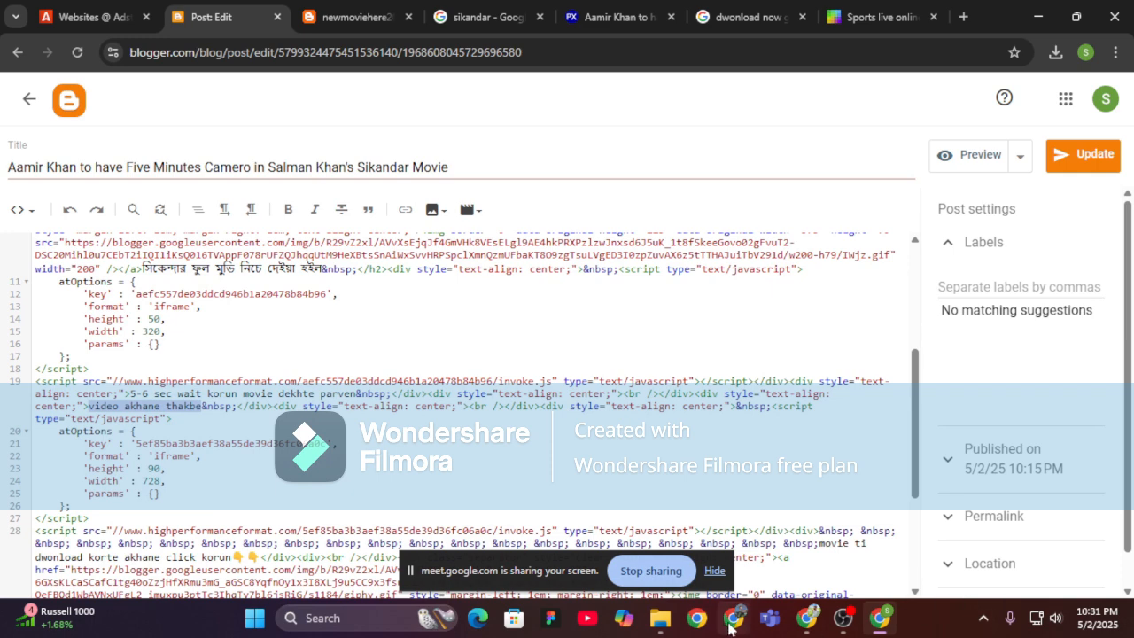
pyautogui.hotkey('alt', 'Tab')
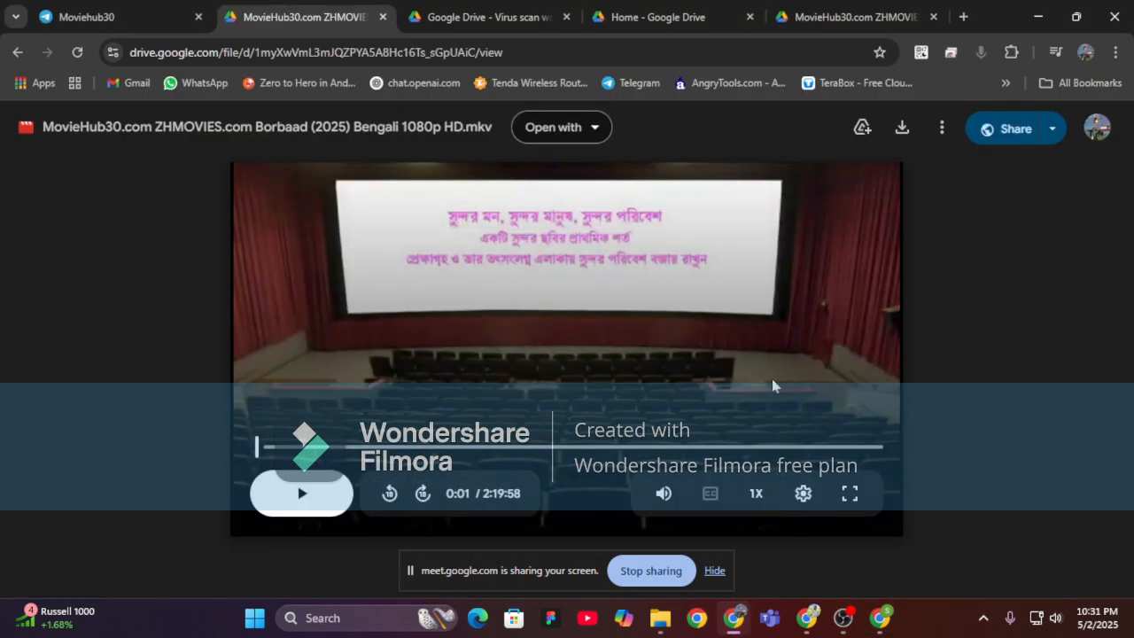
pyautogui.hotkey('alt', 'Tab')
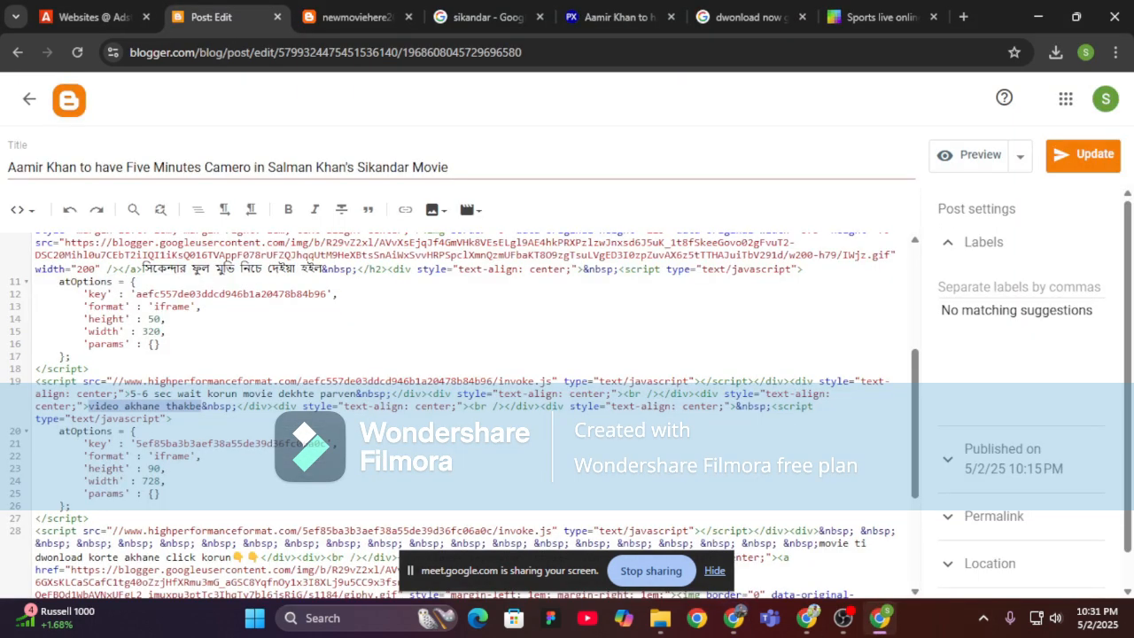
pyautogui.write('<iframe src="https://drive.google.com/file/d/1myXwVmL3mQZPYA5A8Hc16Ts_sGpUAiC/preview" width="640" height="480" allow="autoplay"></iframe>')
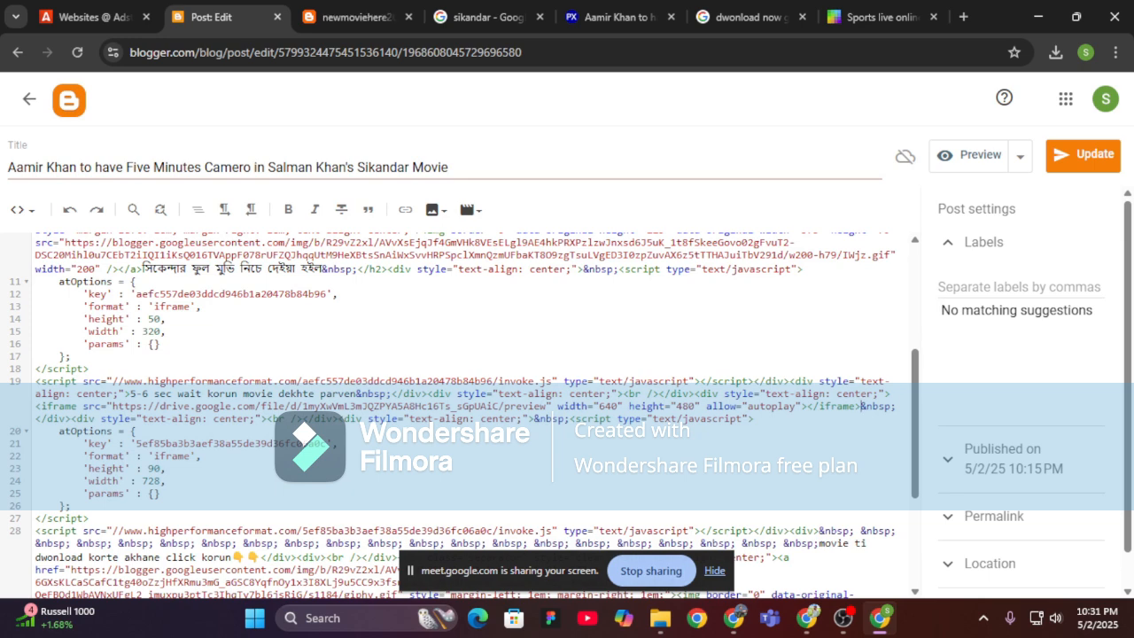
# Return the post to Compose view, check the embedded video's placement and save the updated post.
pyautogui.scroll(-2, 461, 407)
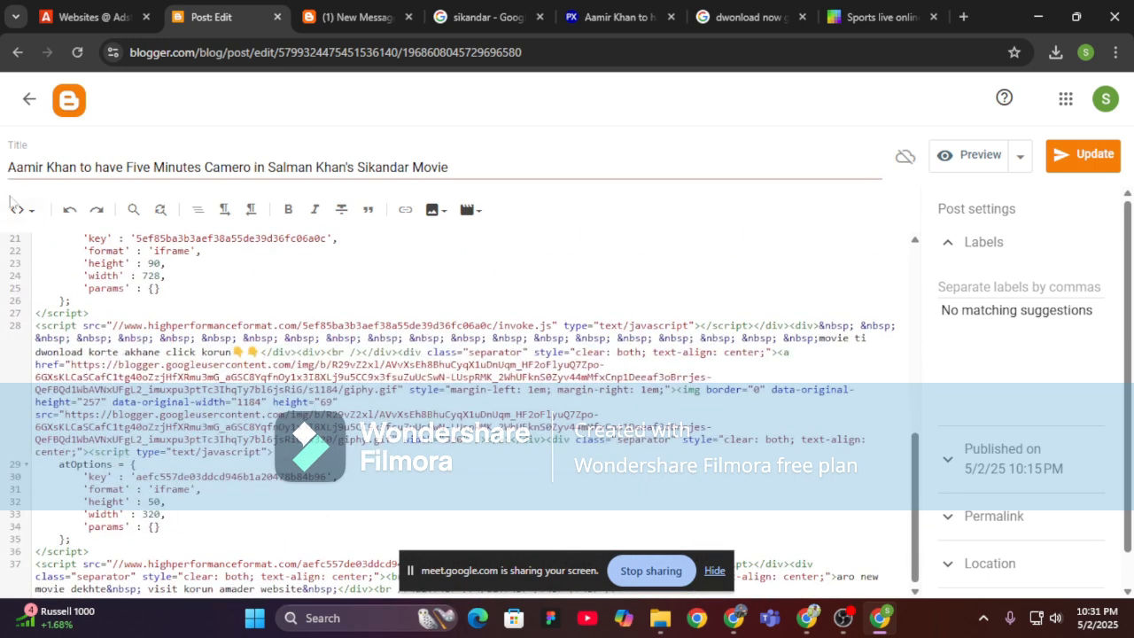
pyautogui.click(13, 203)
pyautogui.click(89, 257)
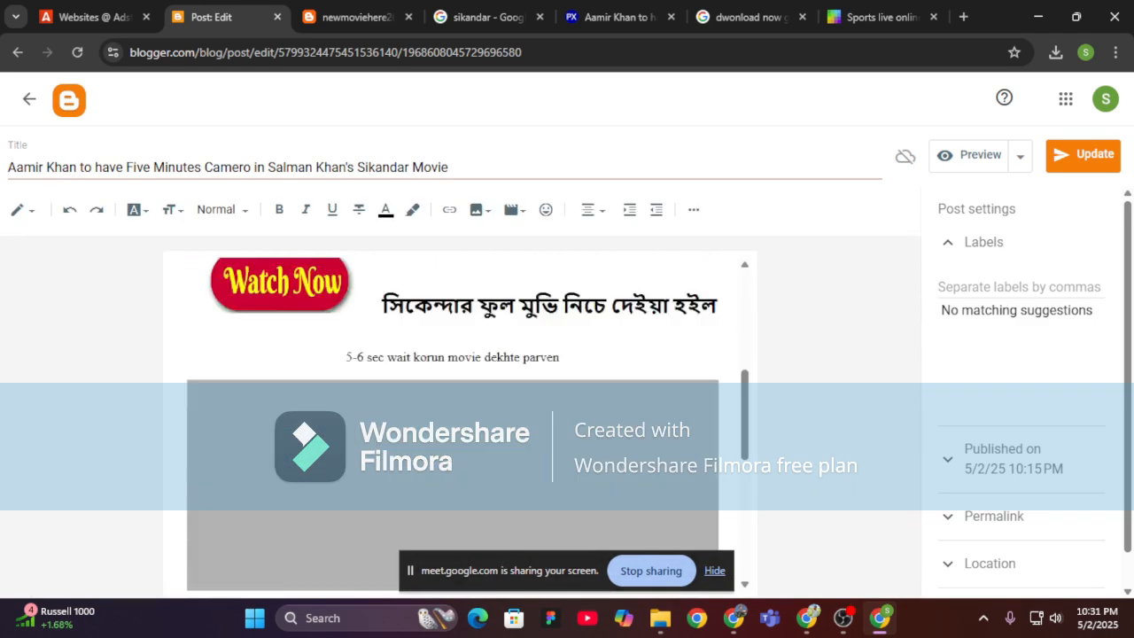
pyautogui.scroll(-5, 433, 309)
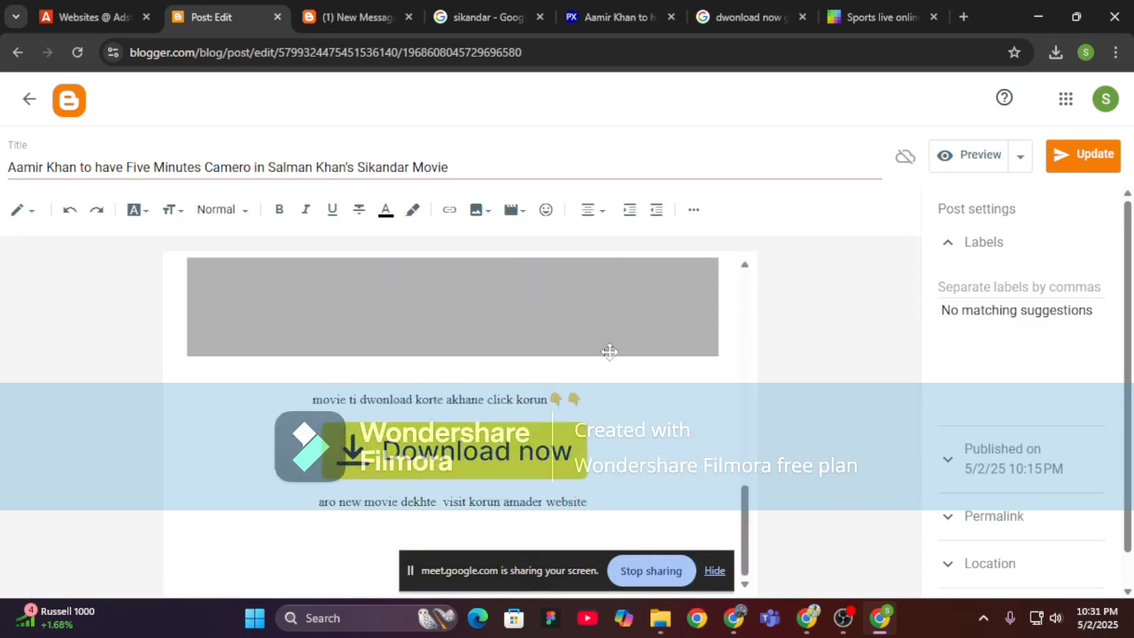
pyautogui.scroll(5, 610, 352)
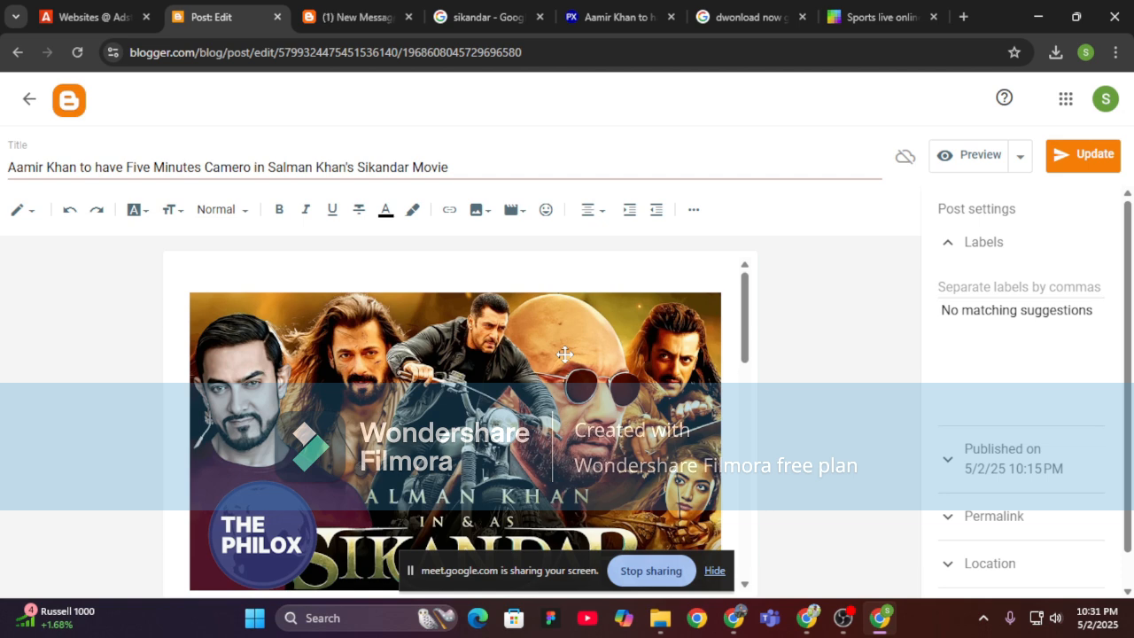
pyautogui.scroll(-10, 569, 360)
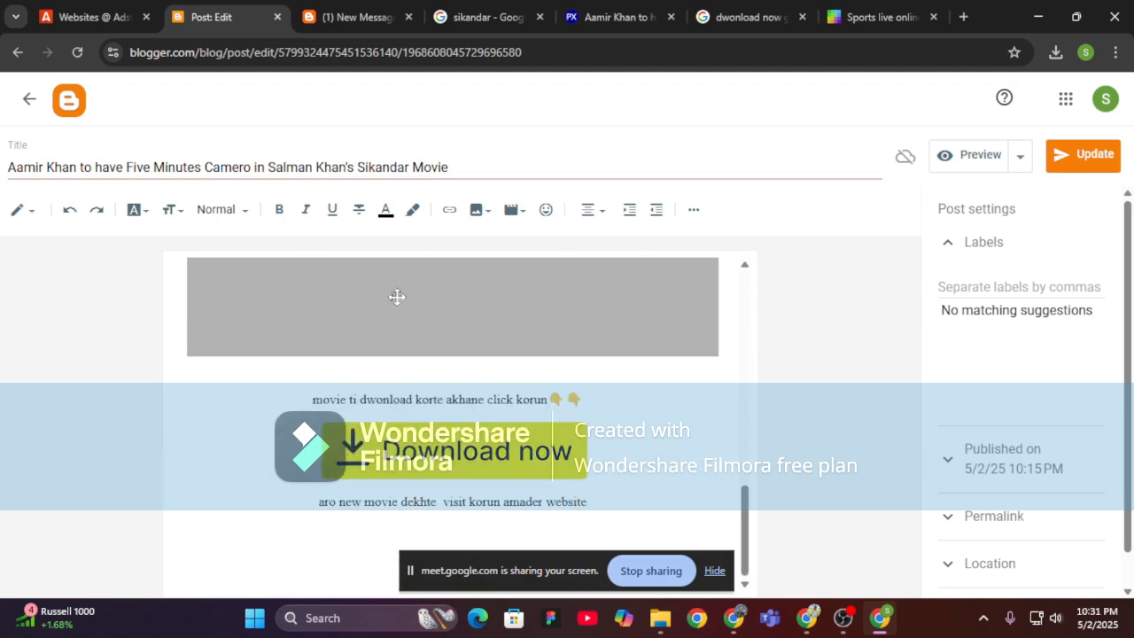
pyautogui.scroll(3, 570, 346)
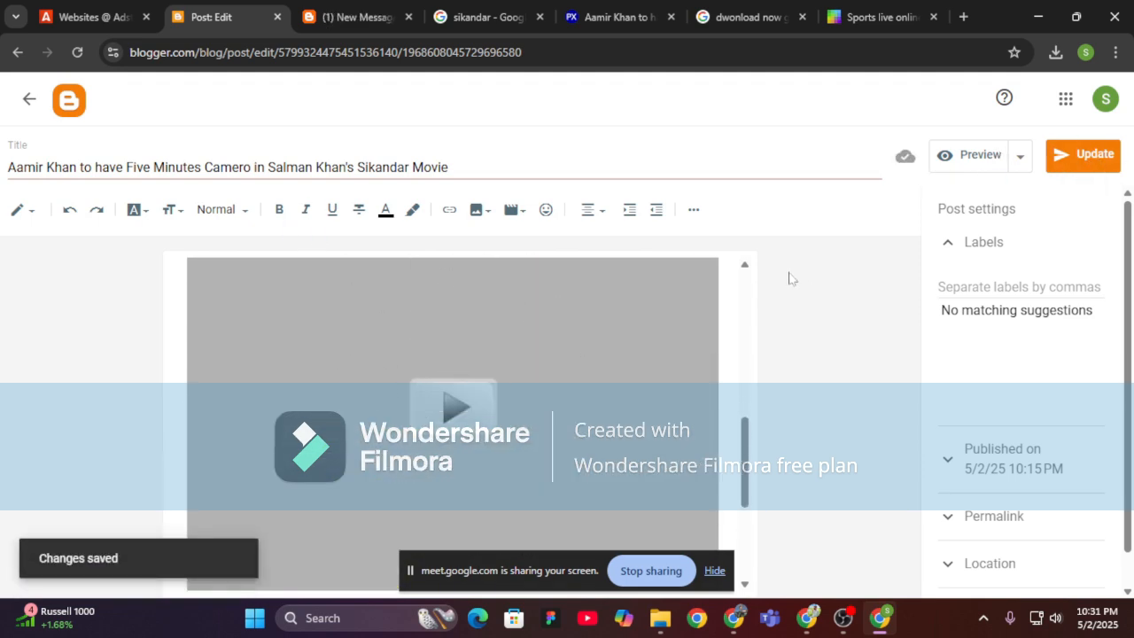
# Go back to the Blogger posts list, close the old blog tab and open the live blog.
pyautogui.click(30, 98)
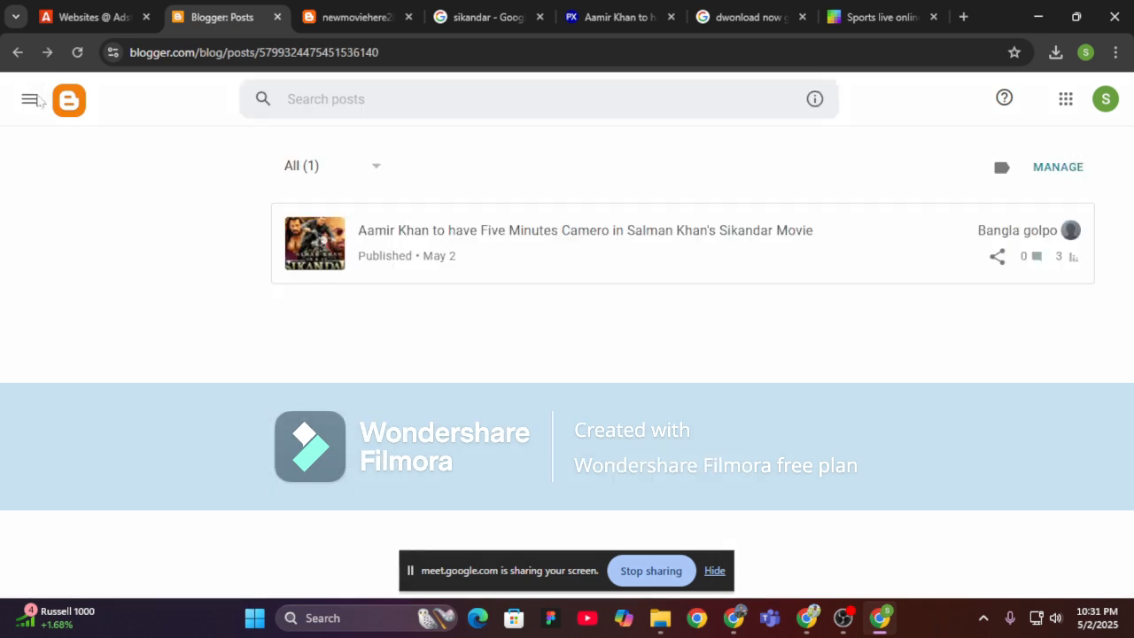
pyautogui.scroll(-2, 197, 330)
pyautogui.click(409, 17)
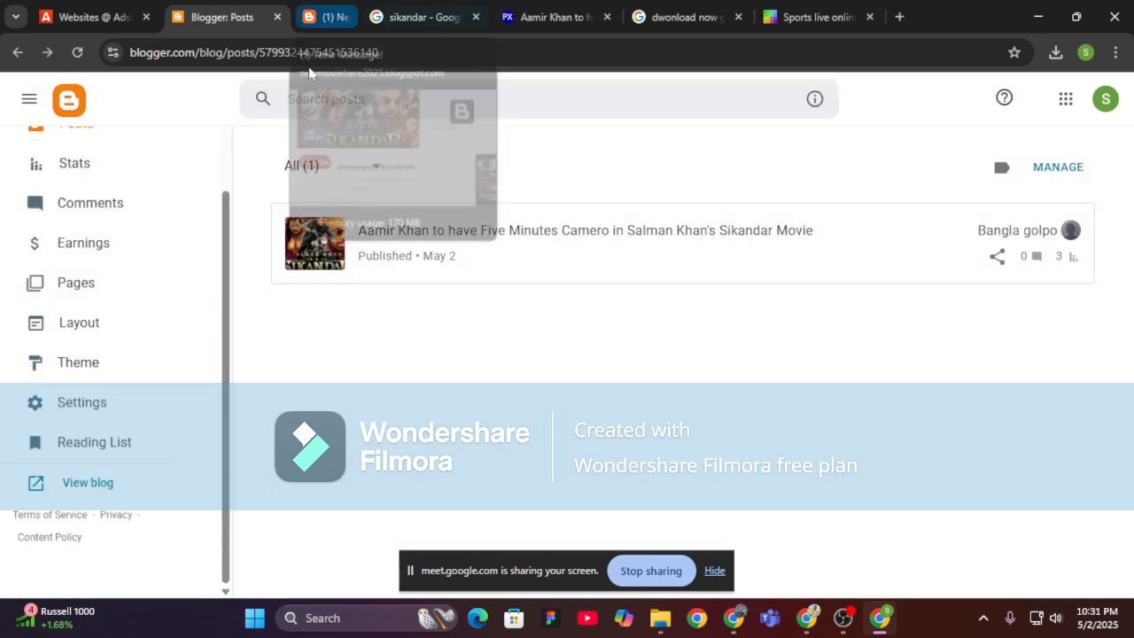
pyautogui.click(76, 481)
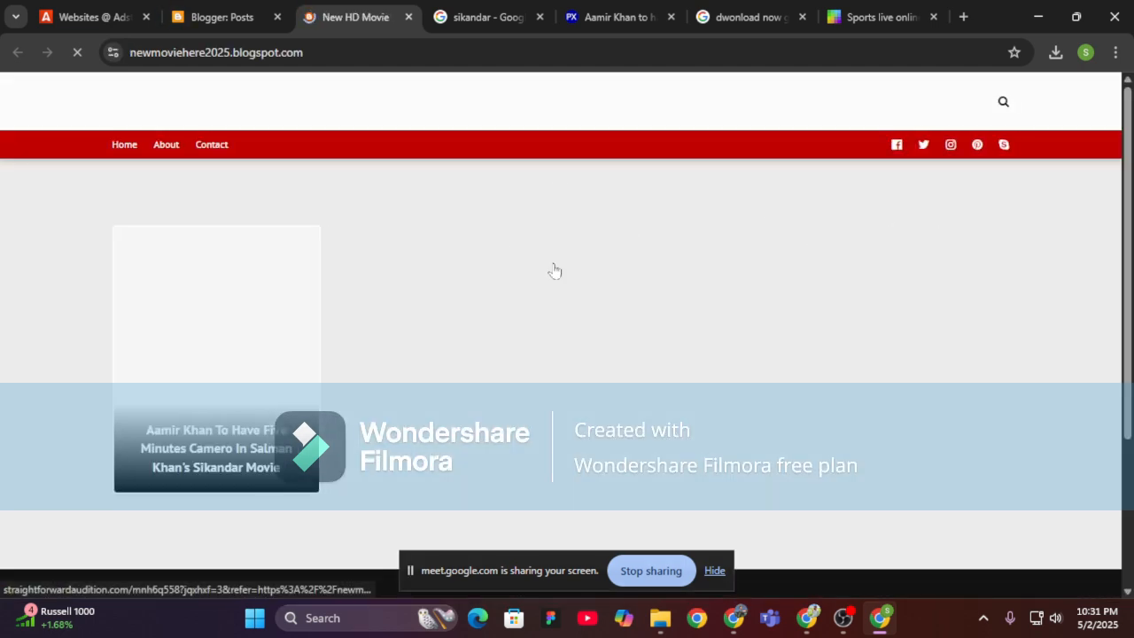
# Check the blog's homepage and open the Sikandar post, returning from the ad tab to the blog.
pyautogui.scroll(-3, 349, 398)
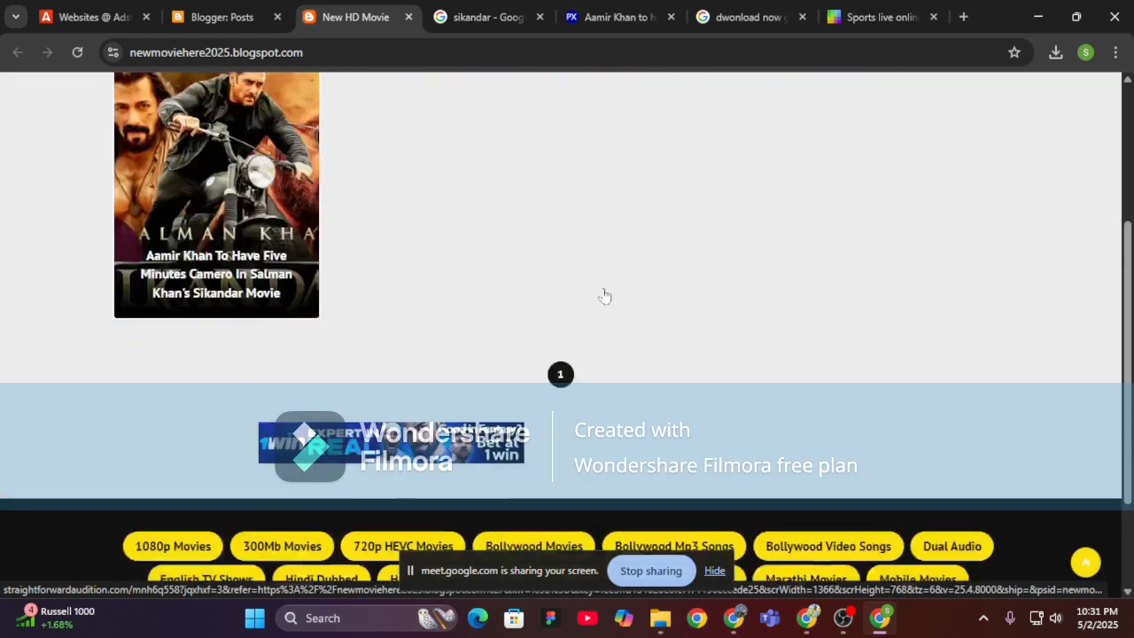
pyautogui.scroll(3, 604, 296)
pyautogui.scroll(-2, 195, 350)
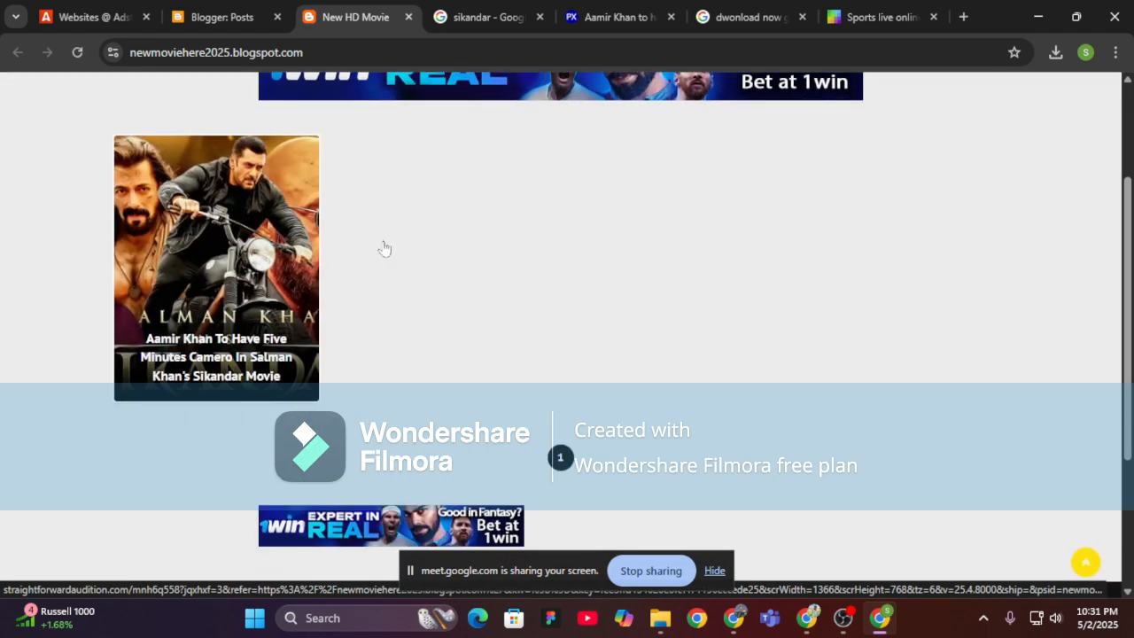
pyautogui.click(252, 295)
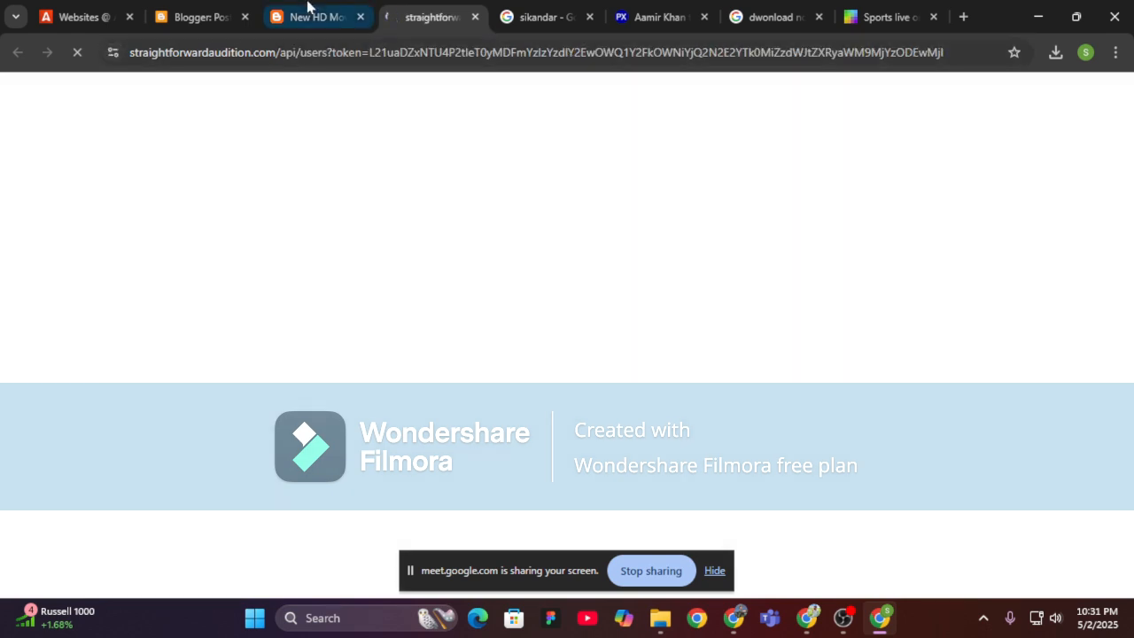
pyautogui.click(308, 7)
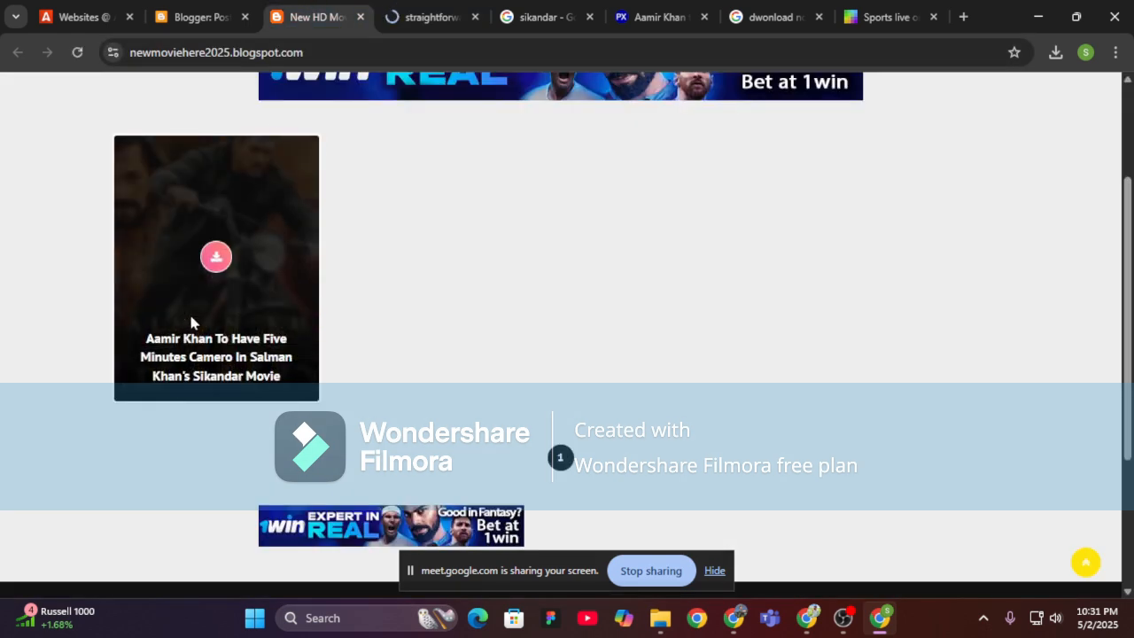
pyautogui.click(223, 261)
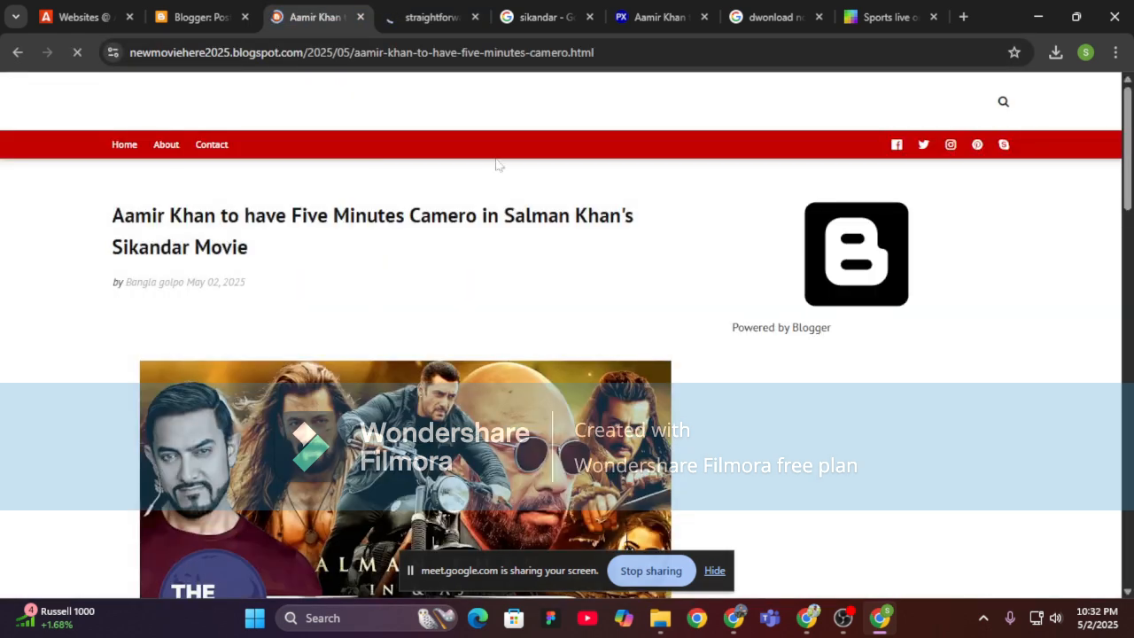
# Examine the waiting notice and the embedded video player in the published Sikandar post.
pyautogui.scroll(-7, 468, 339)
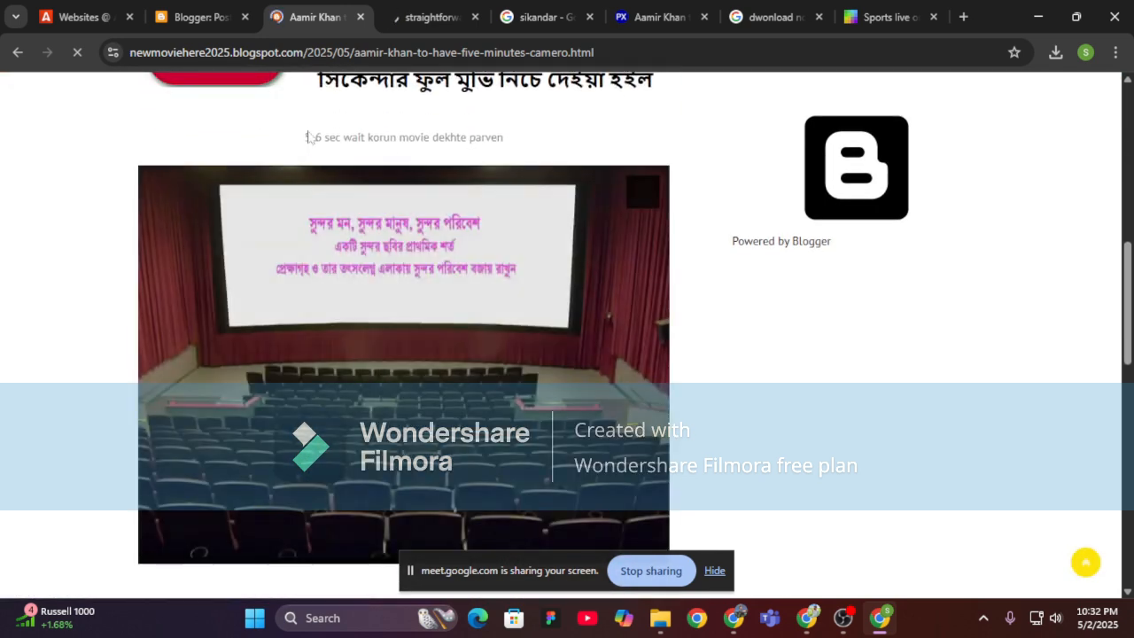
pyautogui.moveTo(301, 138); pyautogui.dragTo(512, 135)
pyautogui.scroll(-1, 355, 337)
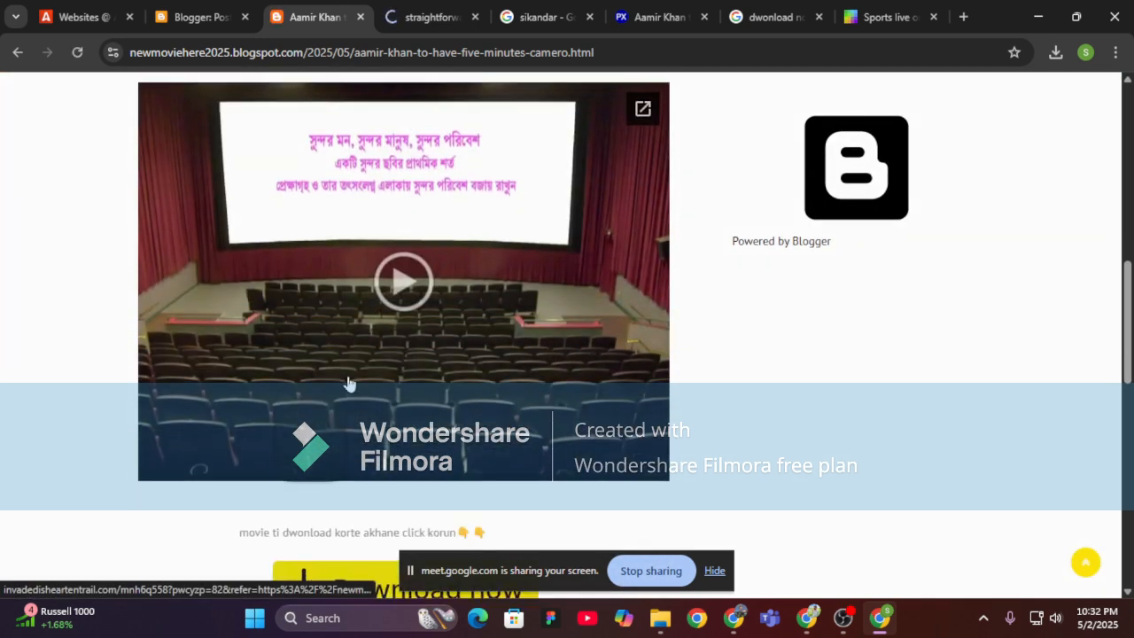